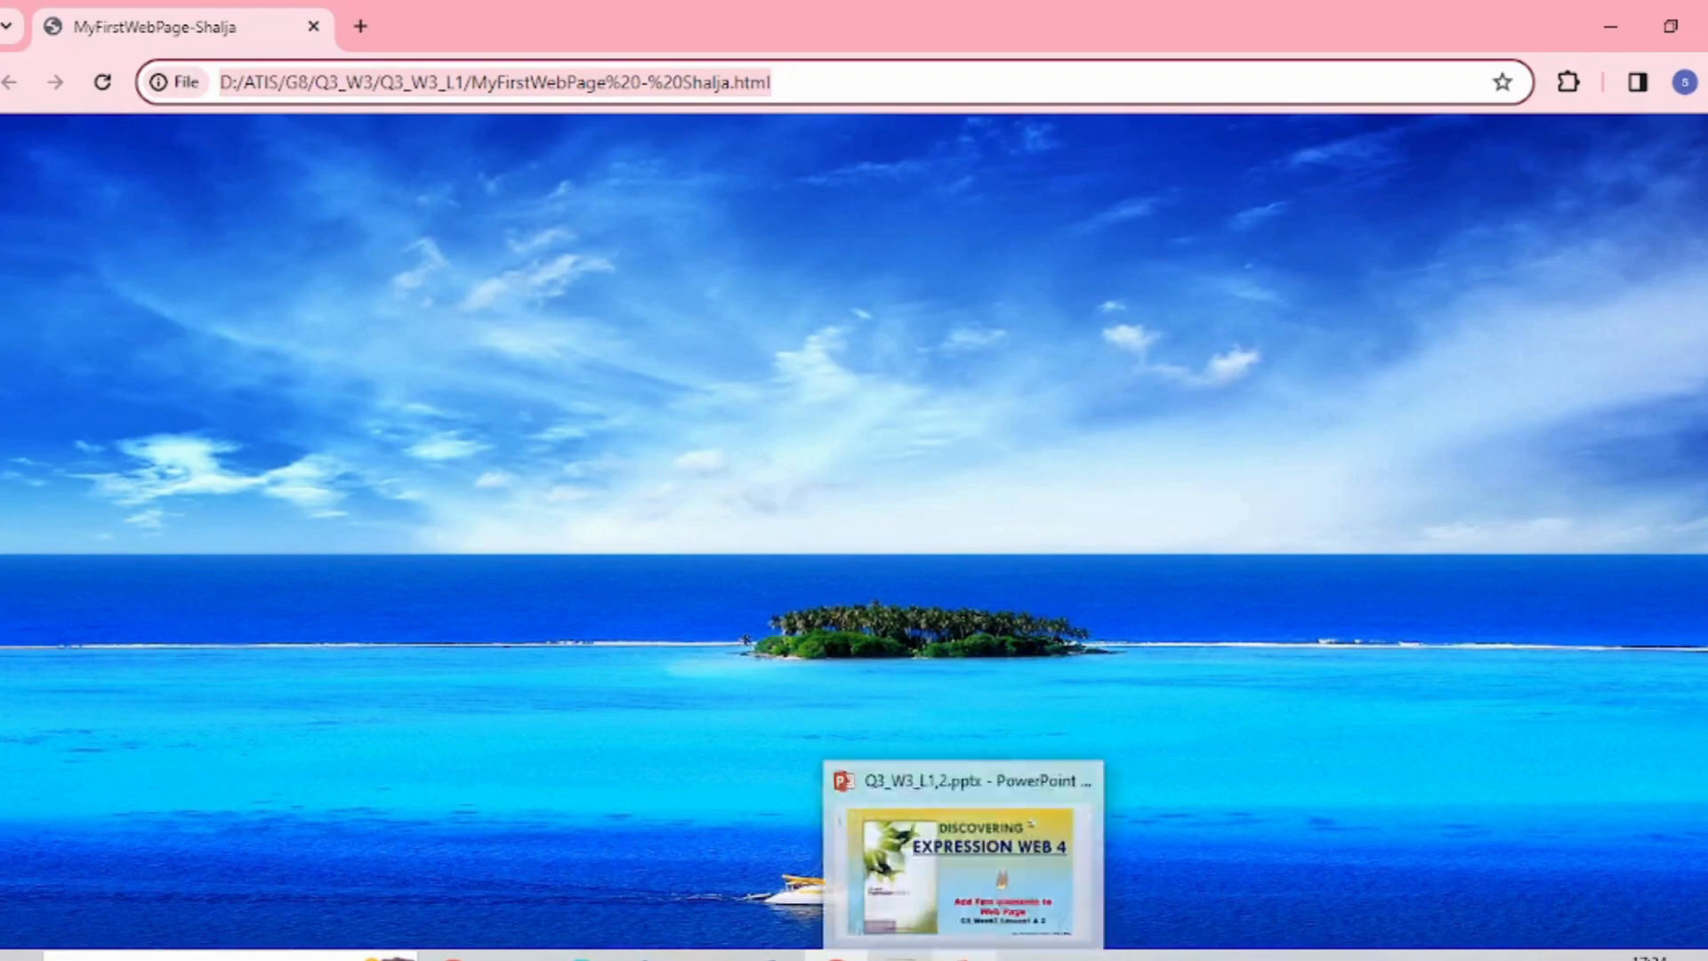
# Switch to the PowerPoint lesson and review the Skill Focus slide and the final web page slide.
pyautogui.click(964, 957)
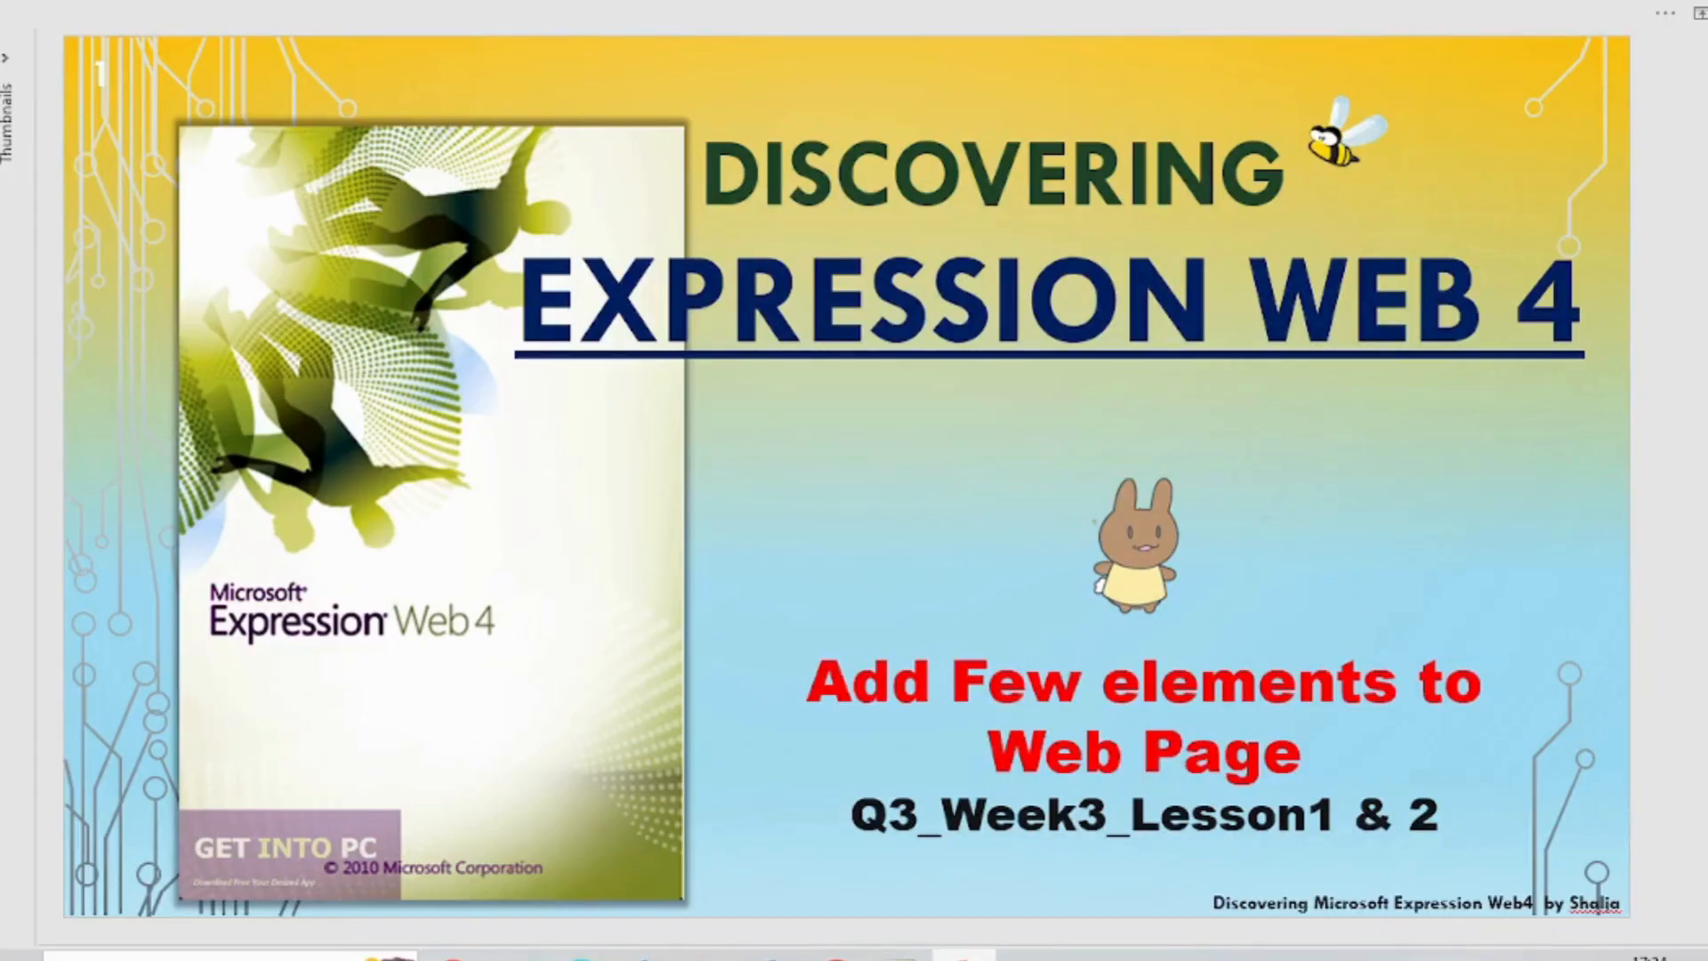
pyautogui.click(1358, 879)
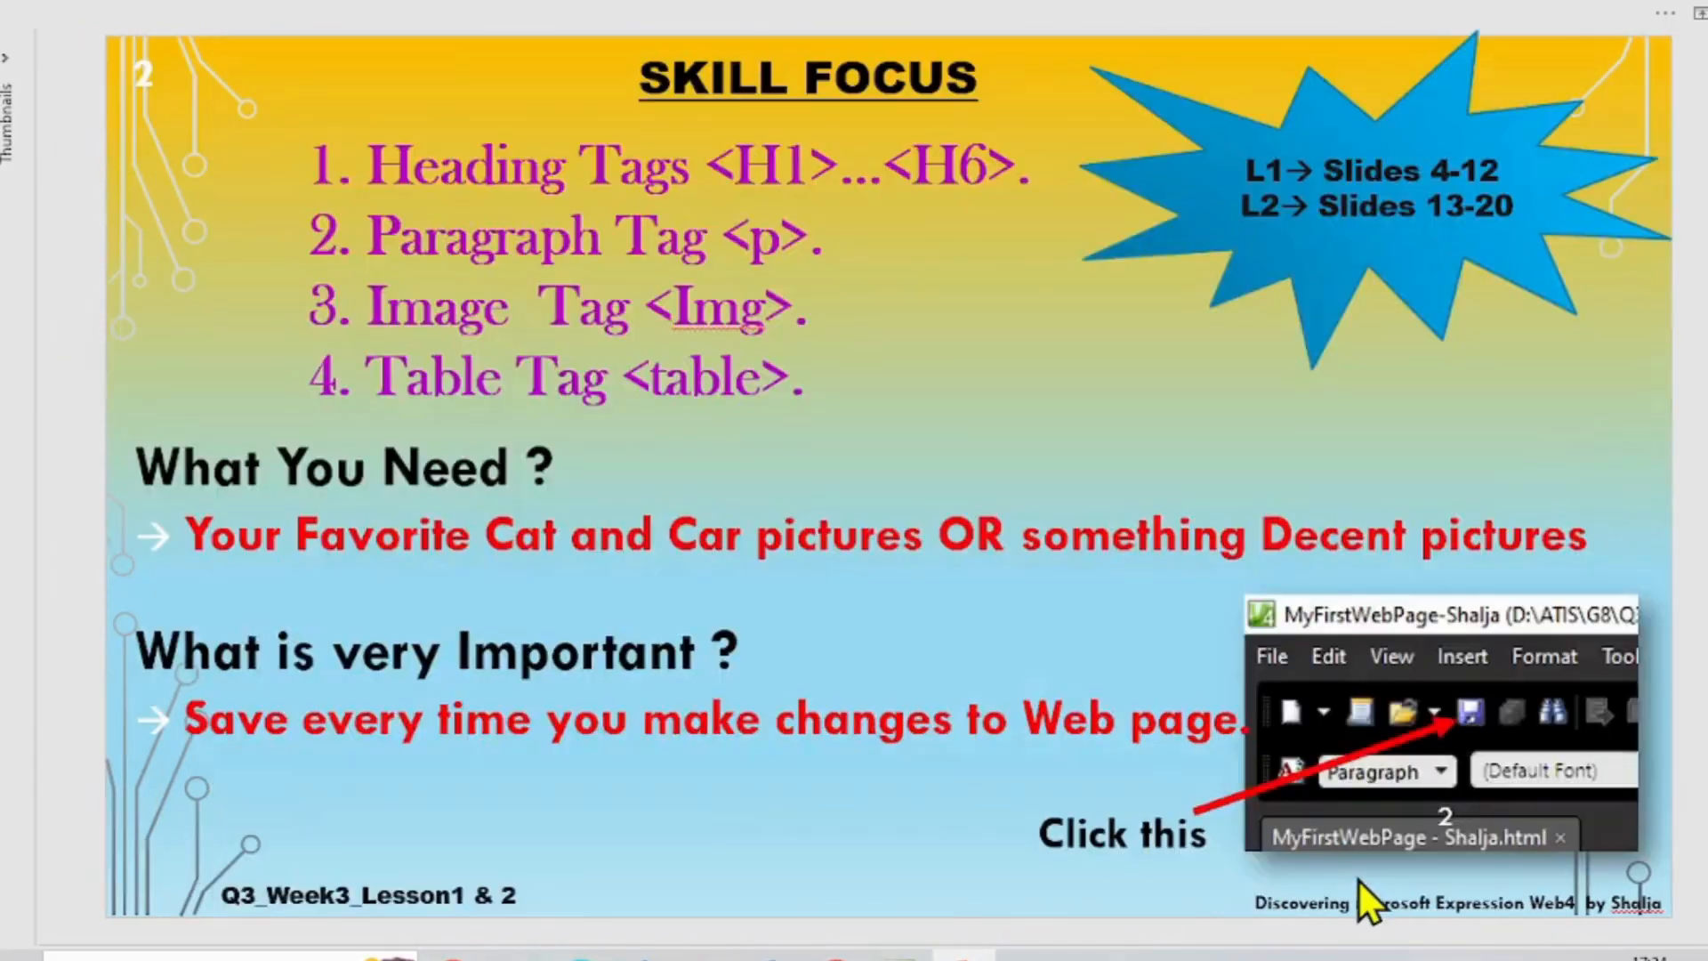
pyautogui.click(1358, 879)
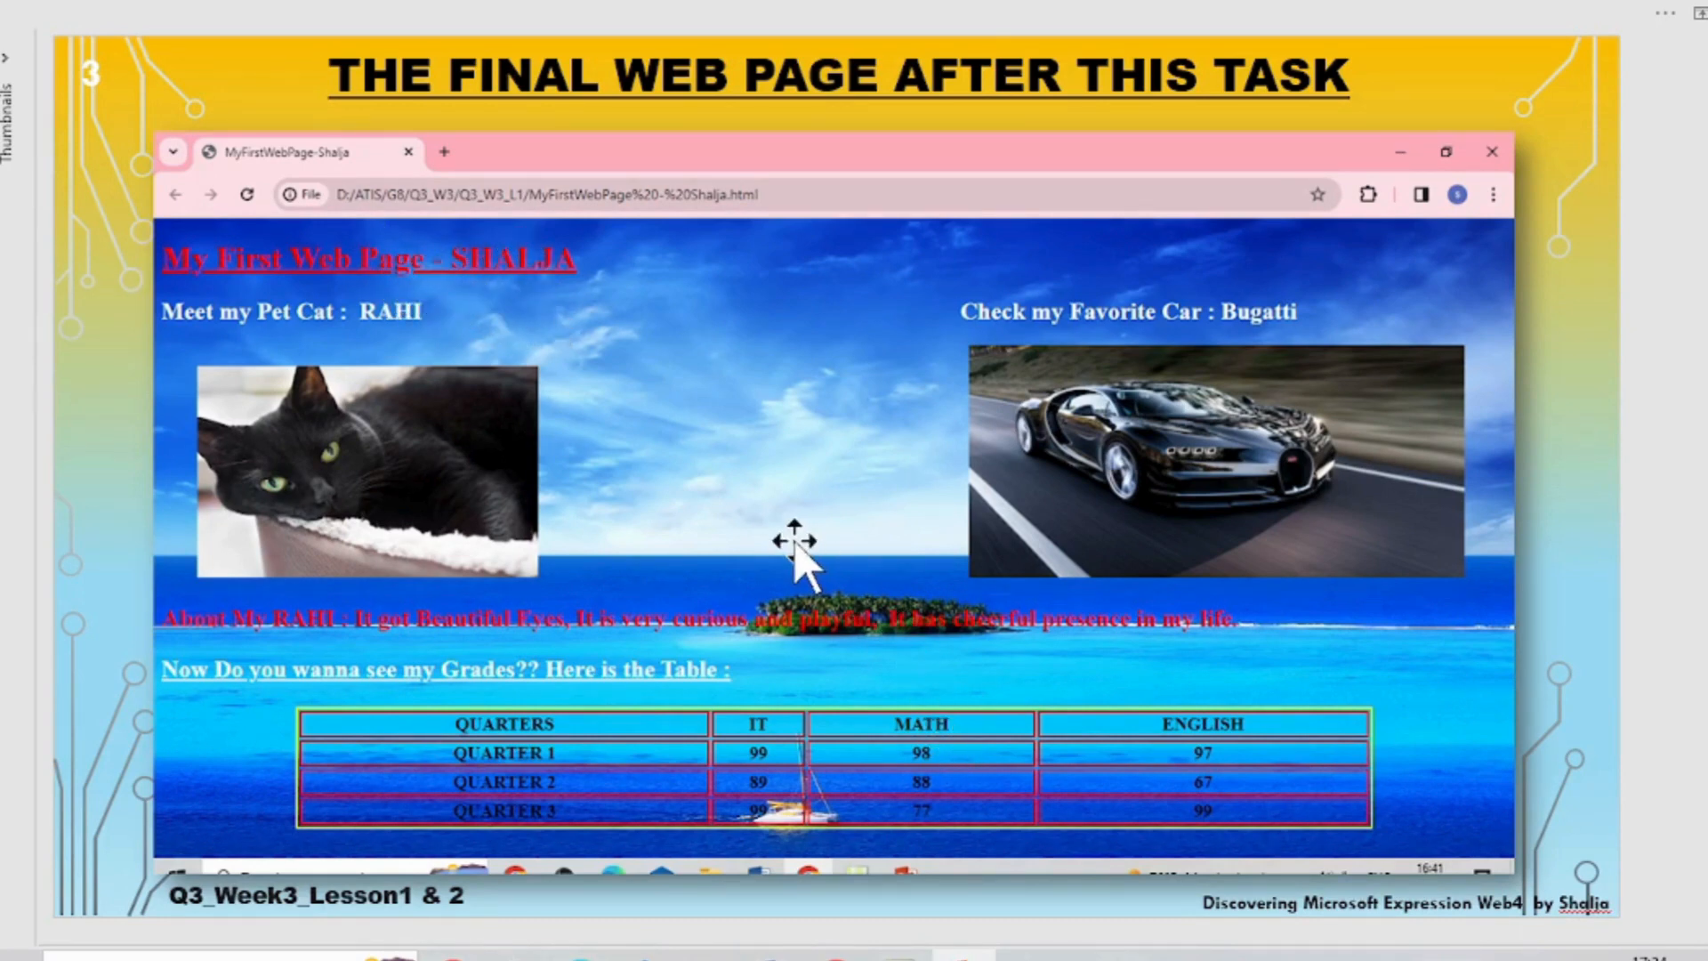
pyautogui.press('pageup')
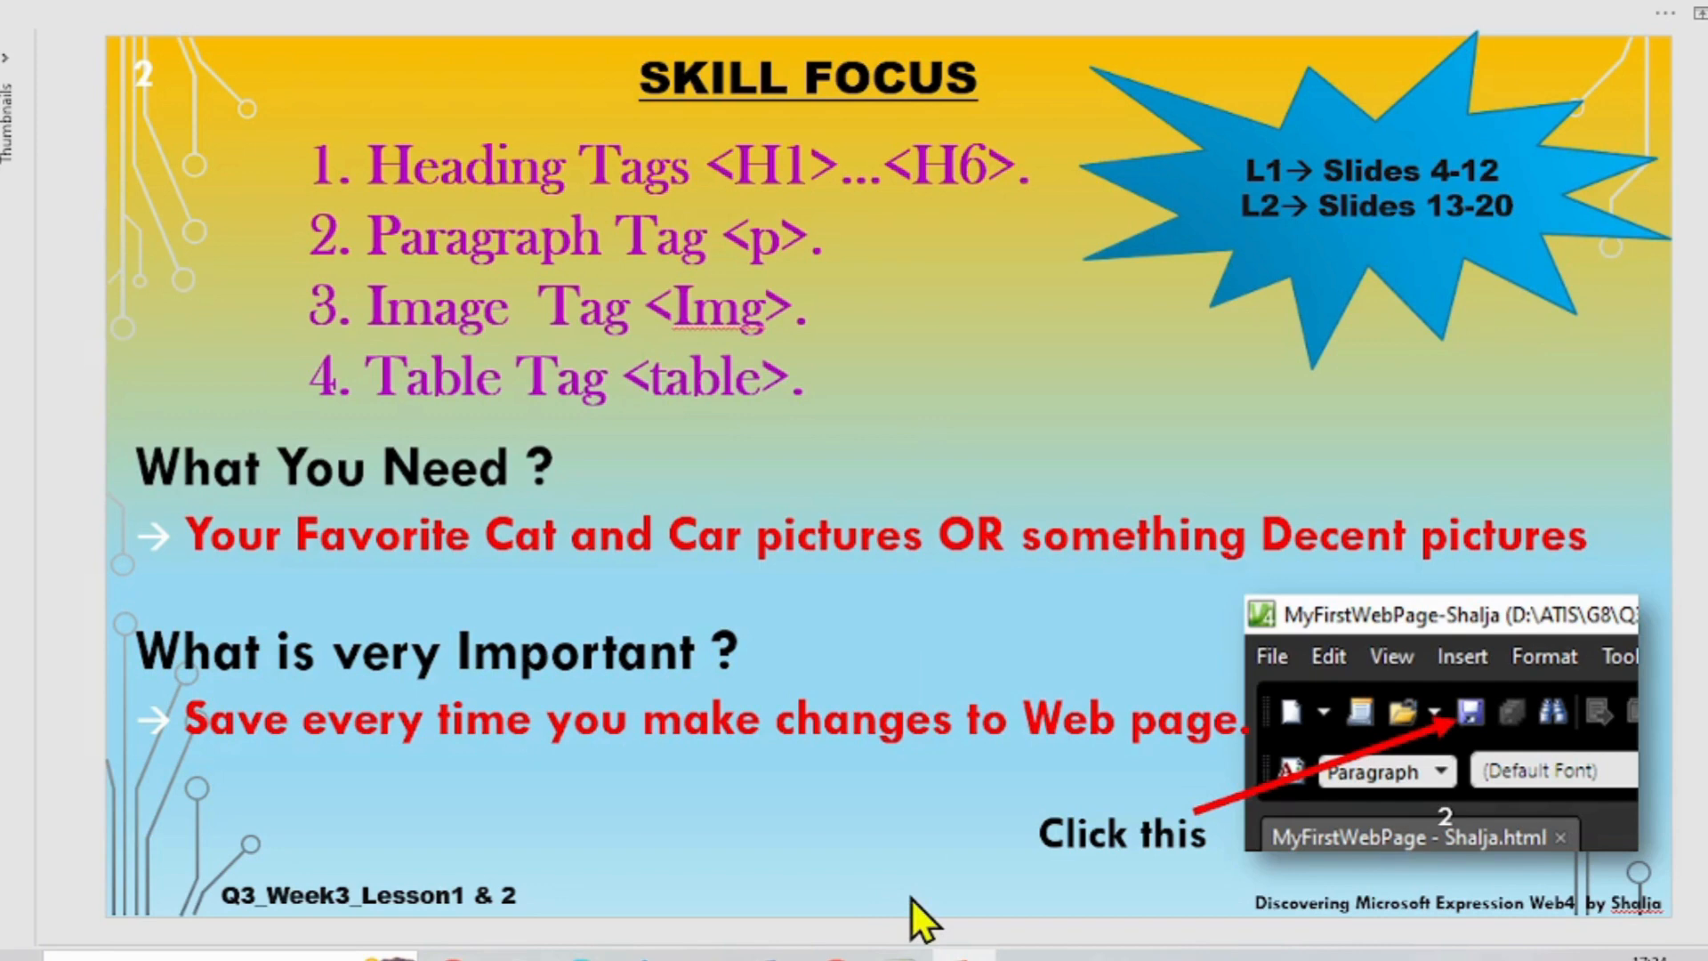
pyautogui.scroll(-1, 911, 899)
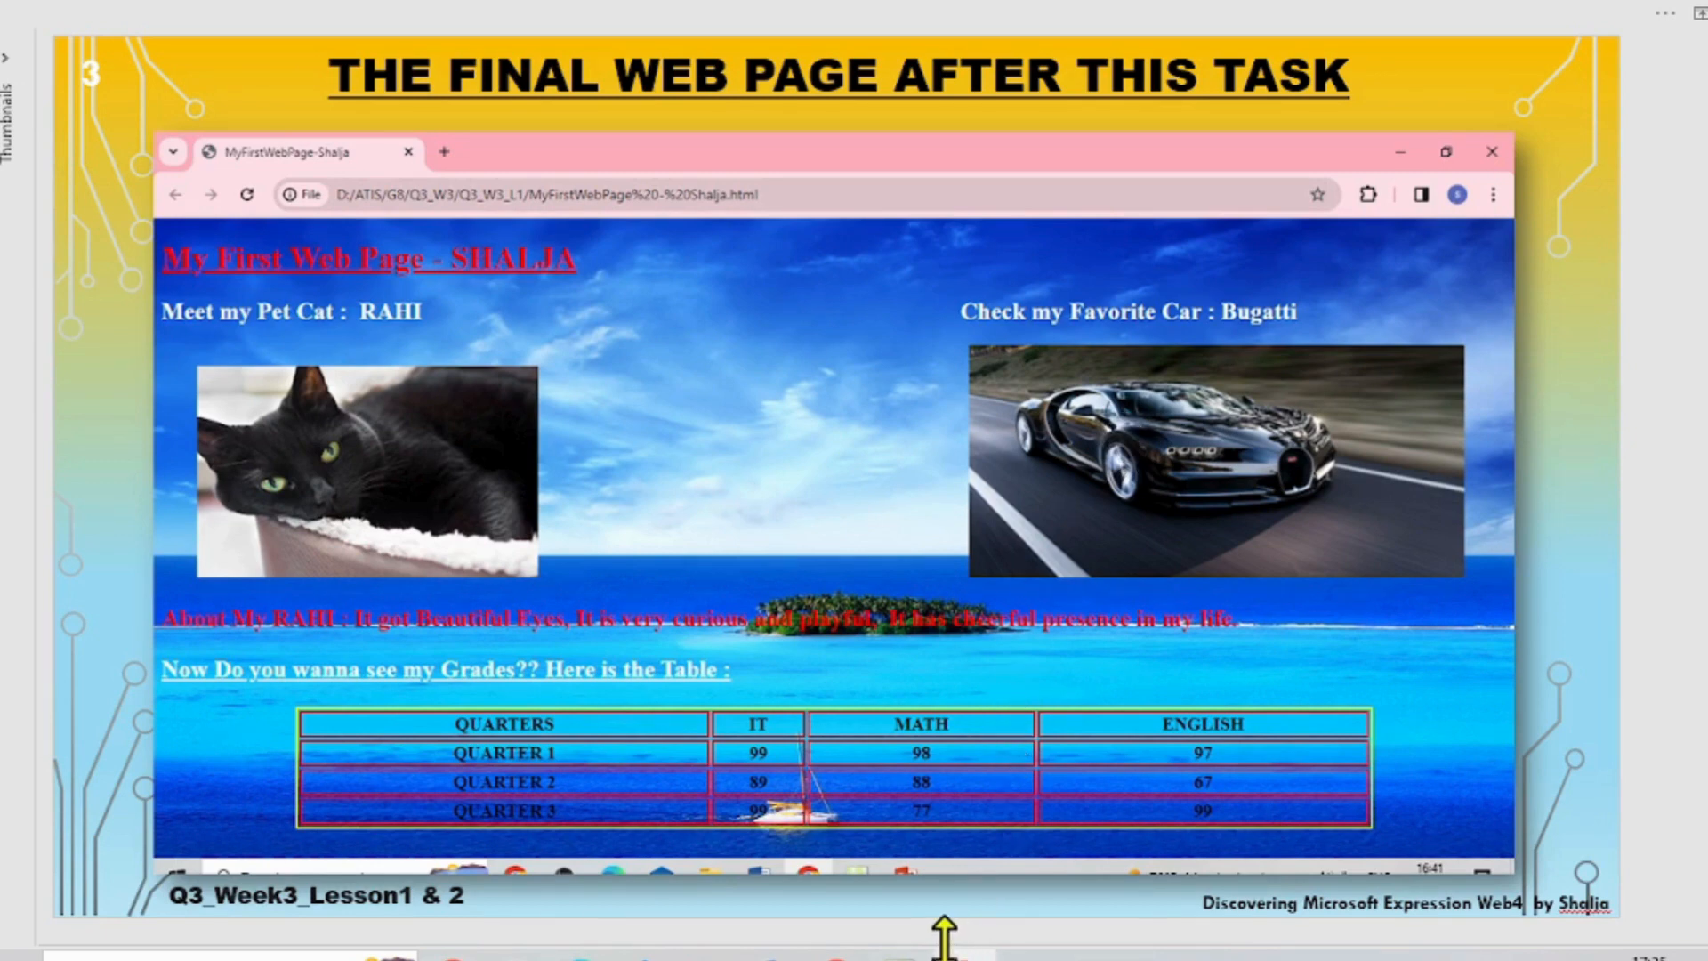
pyautogui.scroll(1, 946, 942)
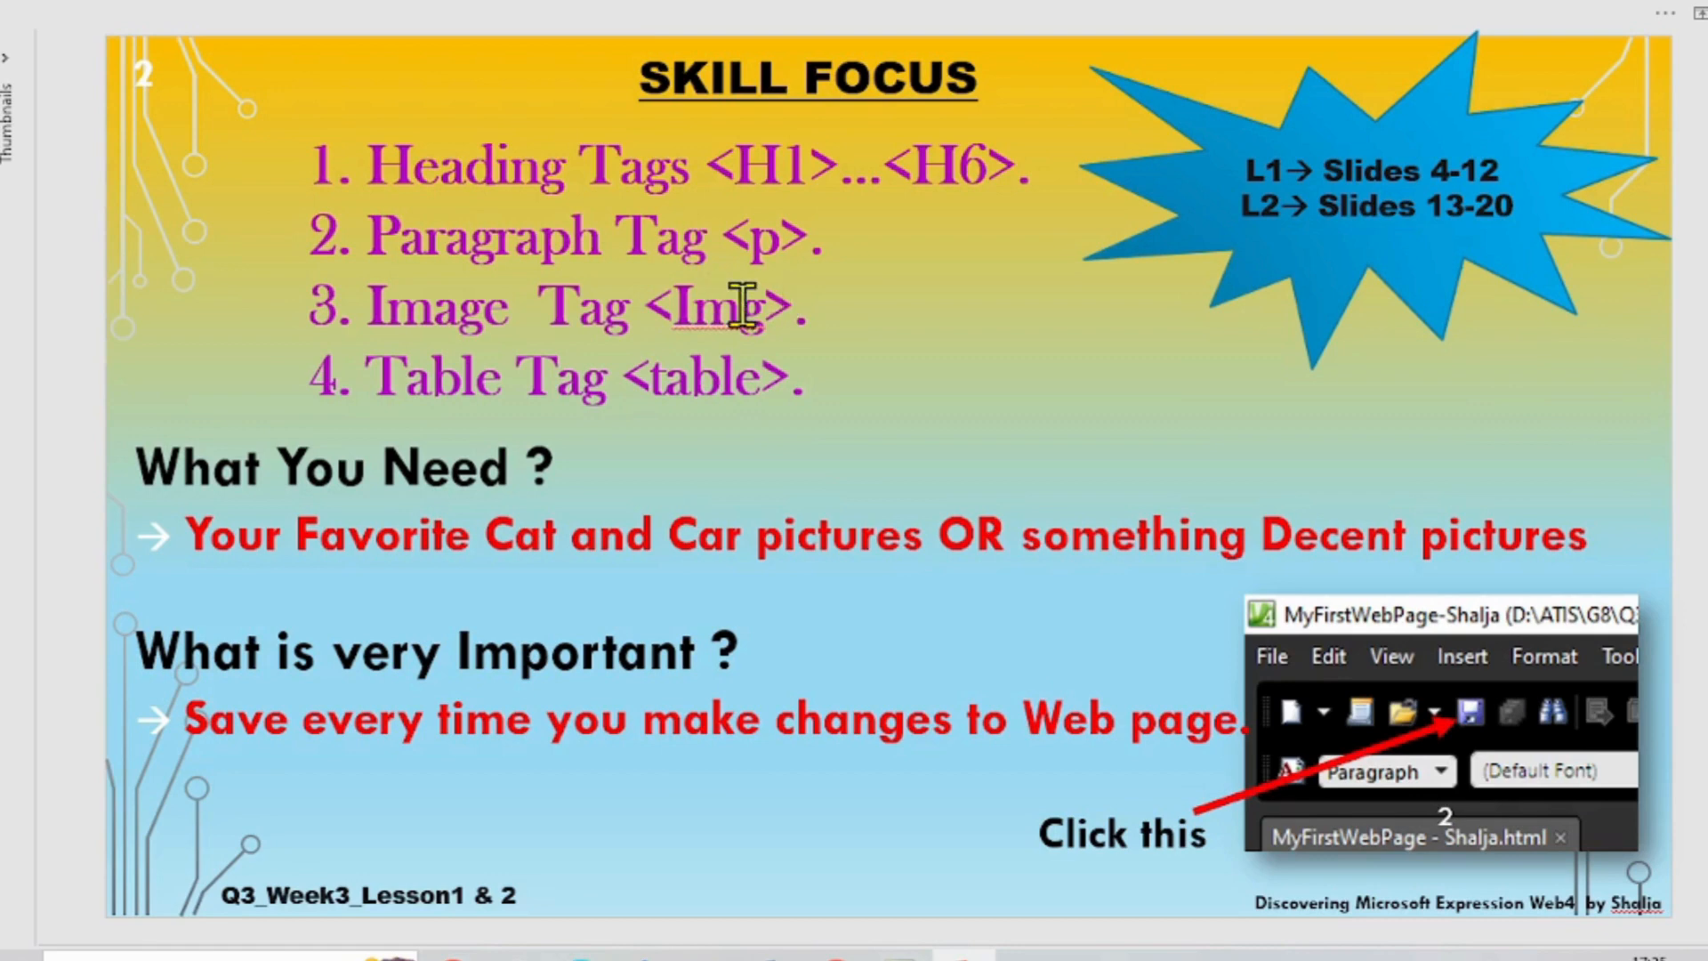
pyautogui.scroll(-1, 743, 307)
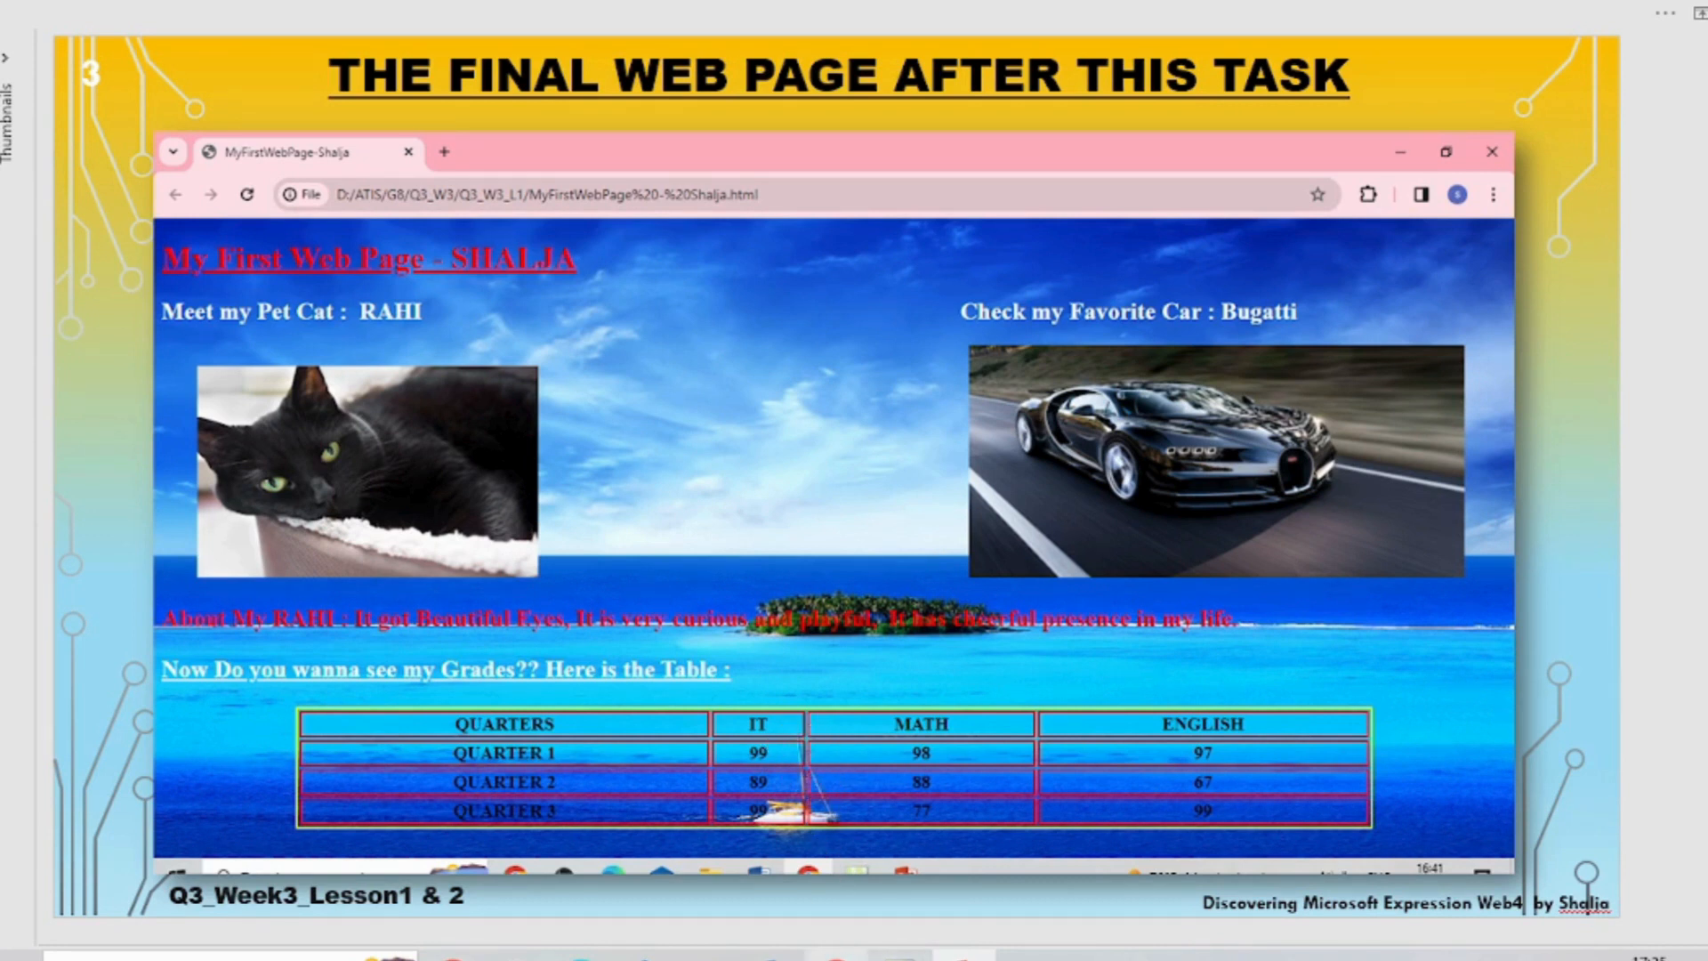
# Switch to Expression Web and enter the page title text "My First Web Page - " followed by the author's name.
pyautogui.moveTo(837, 957)
pyautogui.click(900, 956)
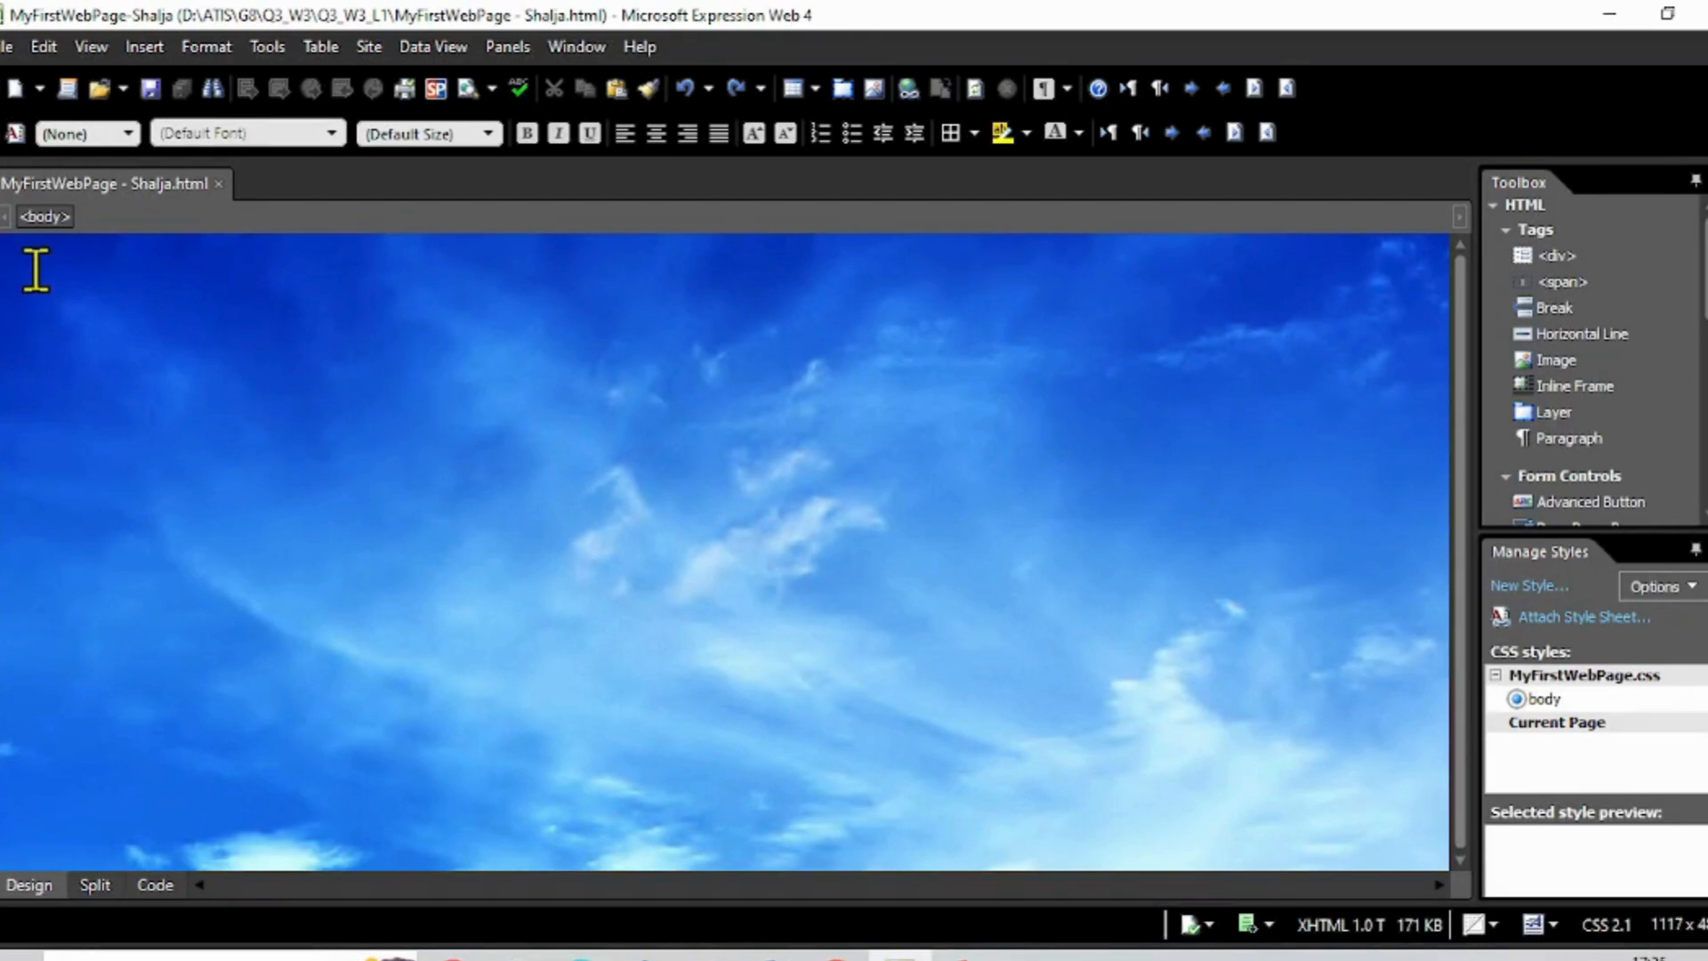
pyautogui.write('M')
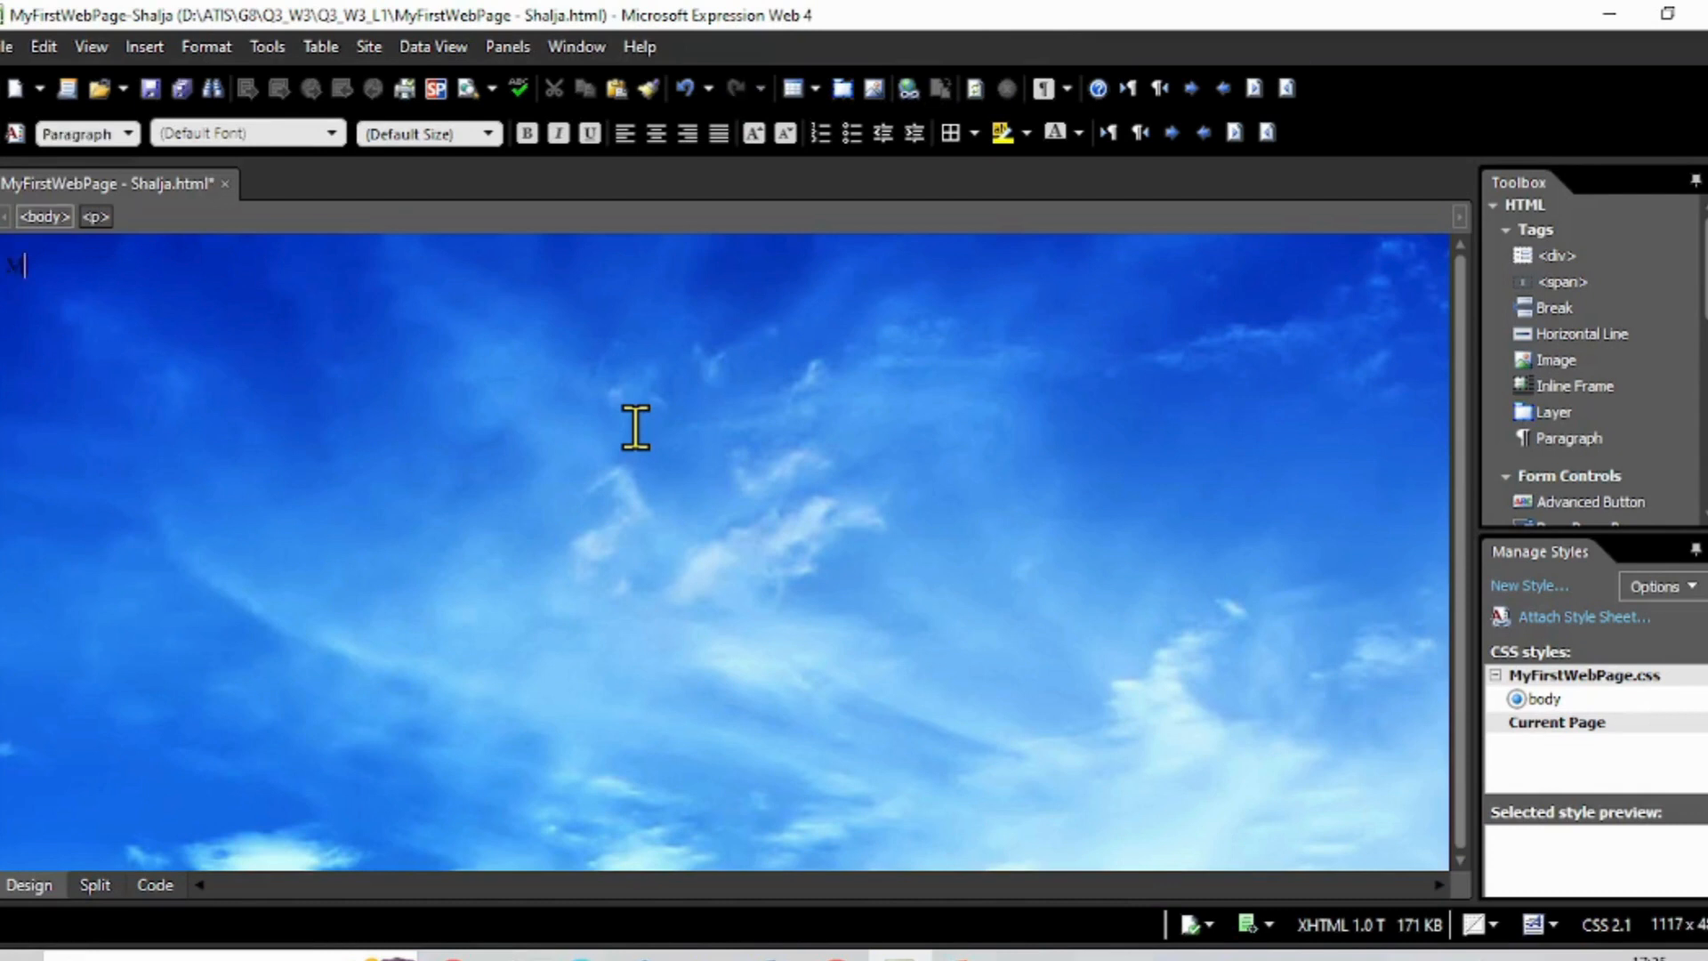
pyautogui.write('y First Web Page - SHALJA')
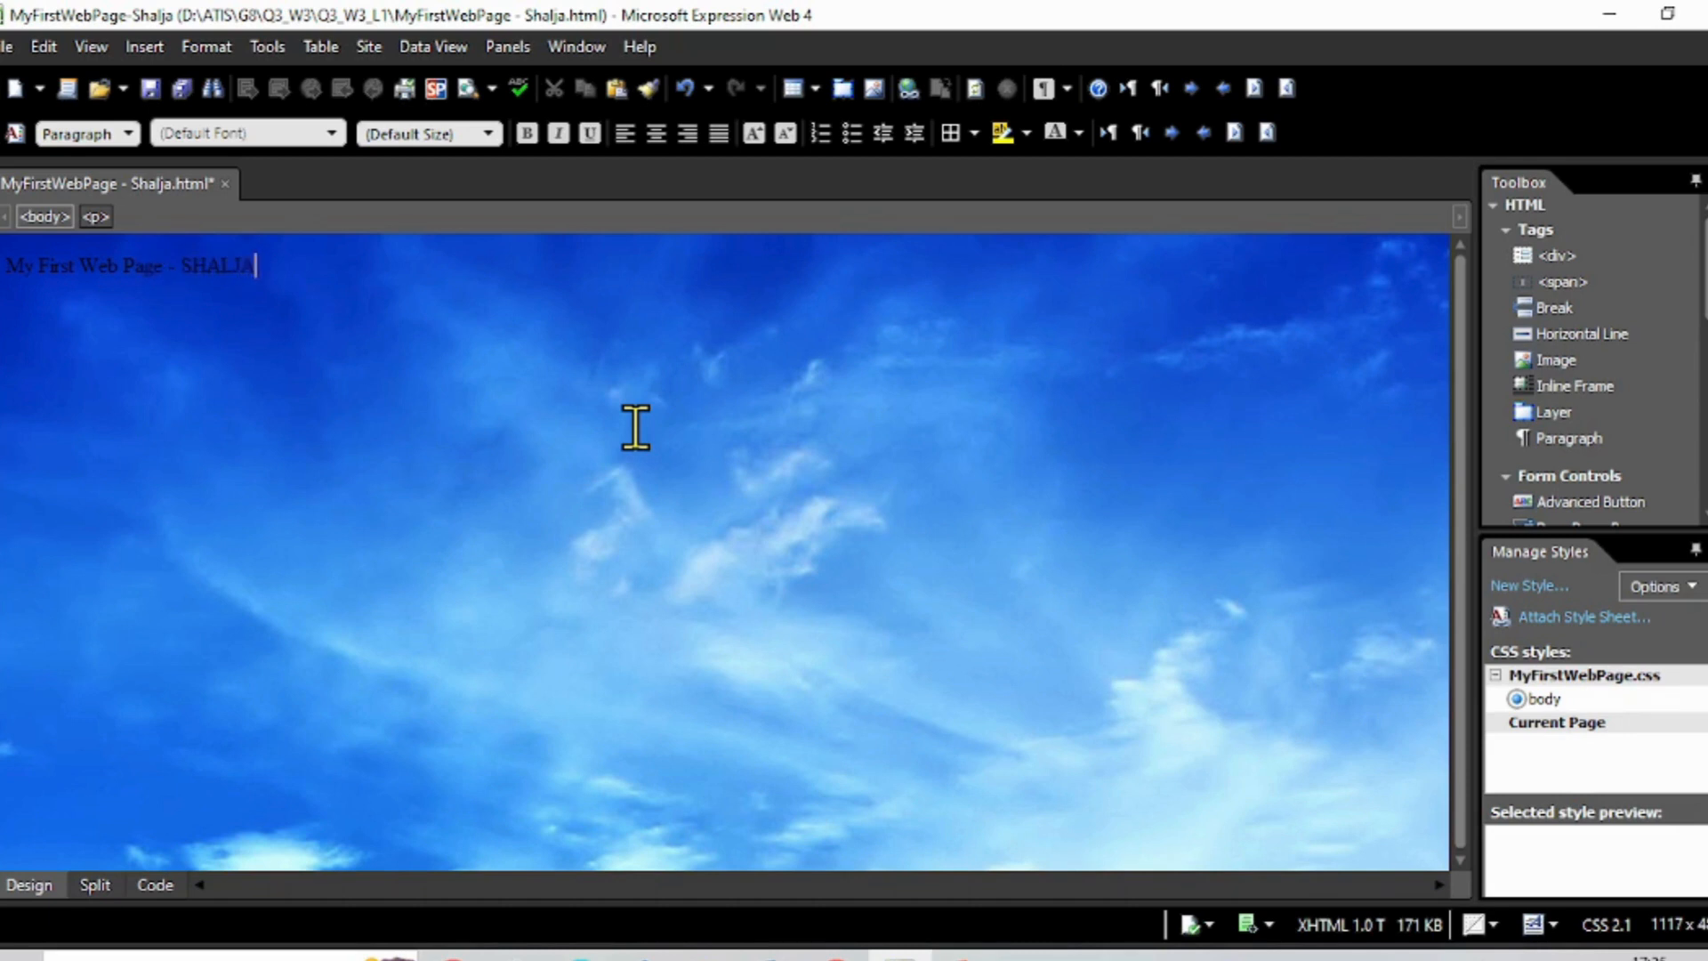
# Format the "My First Web Page" title line as Heading 1.
pyautogui.tripleClick(3, 271)
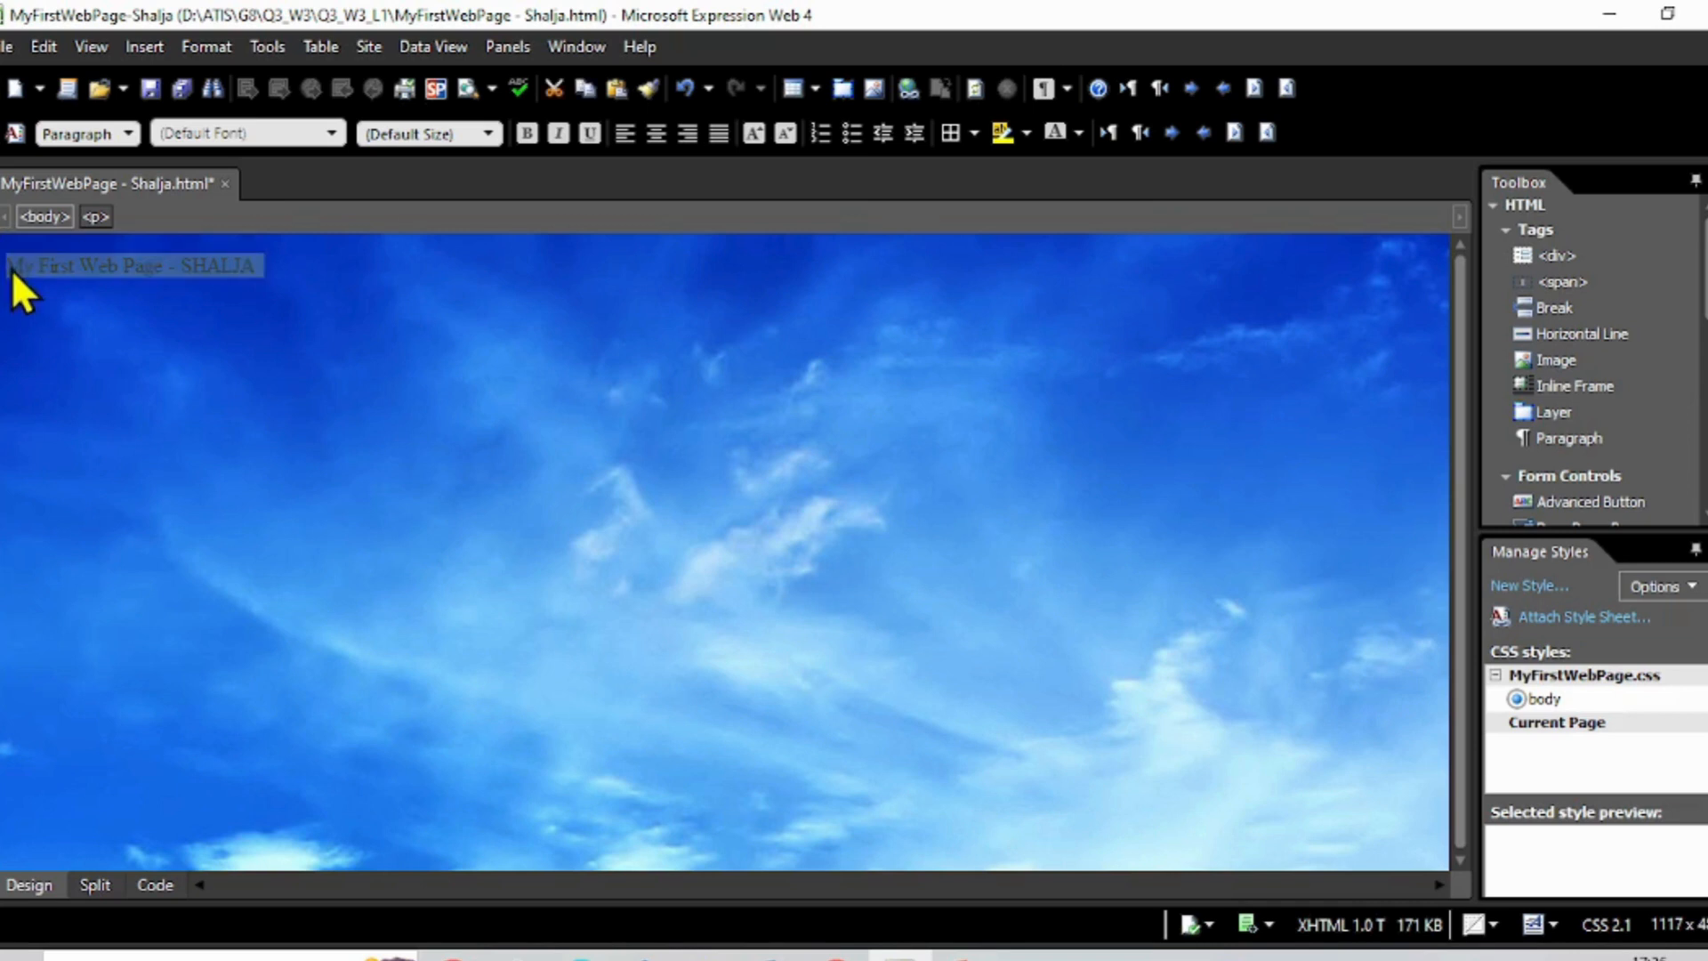
pyautogui.click(127, 131)
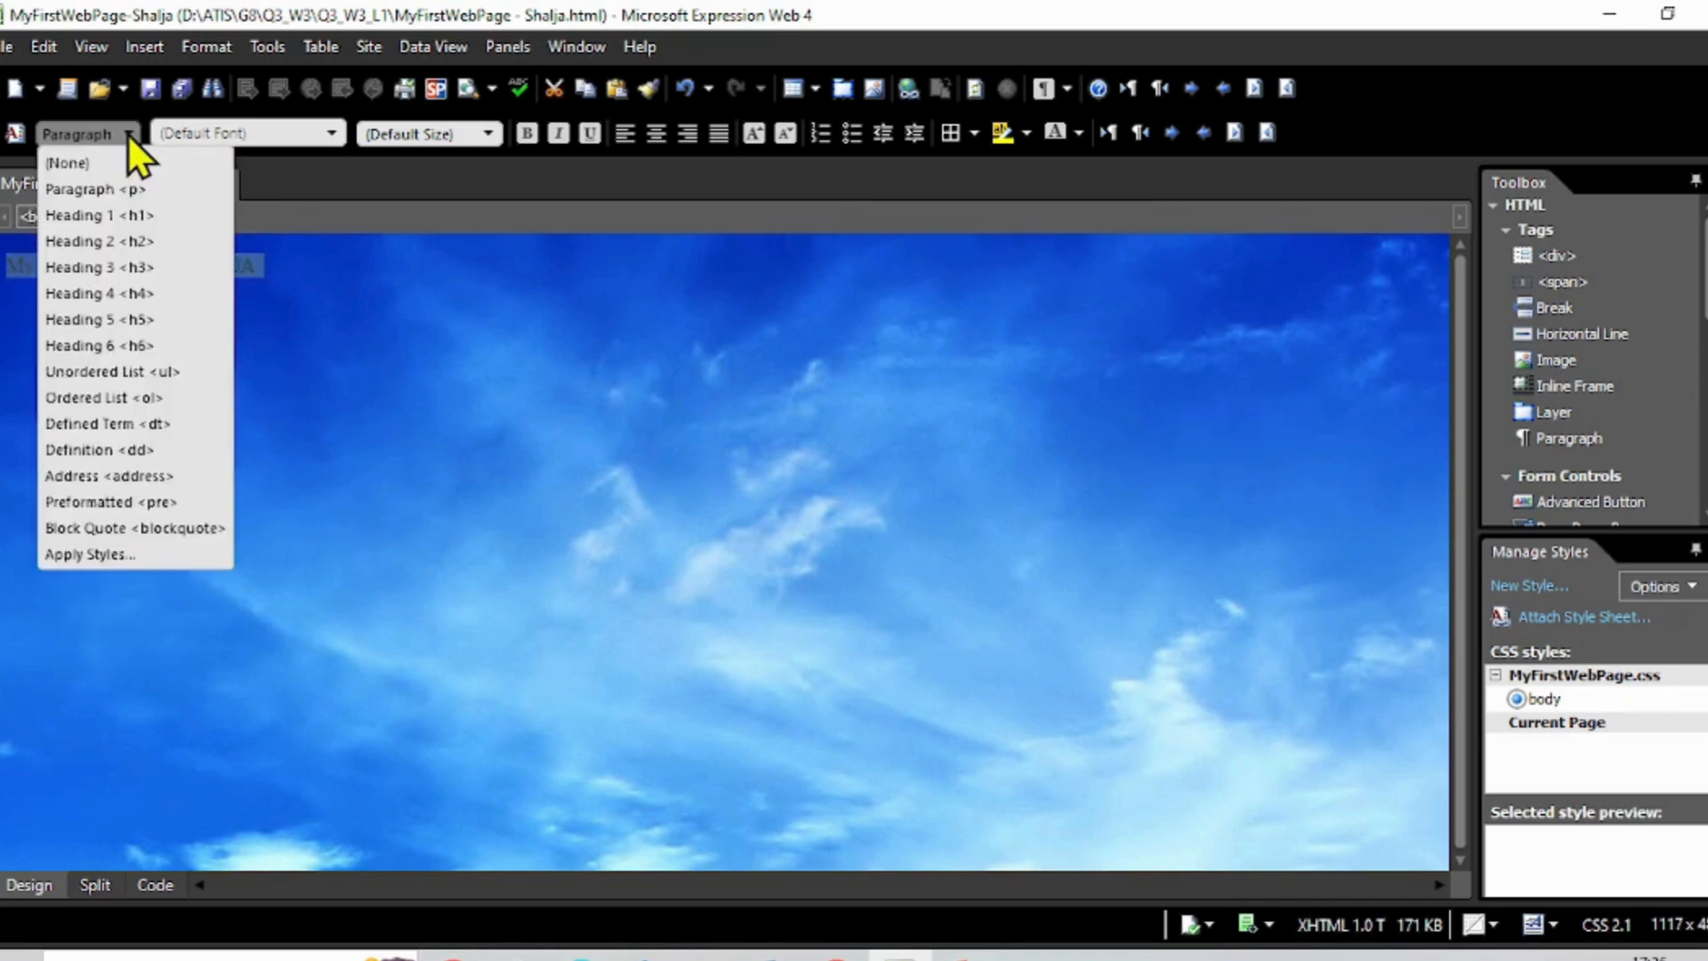
pyautogui.click(105, 217)
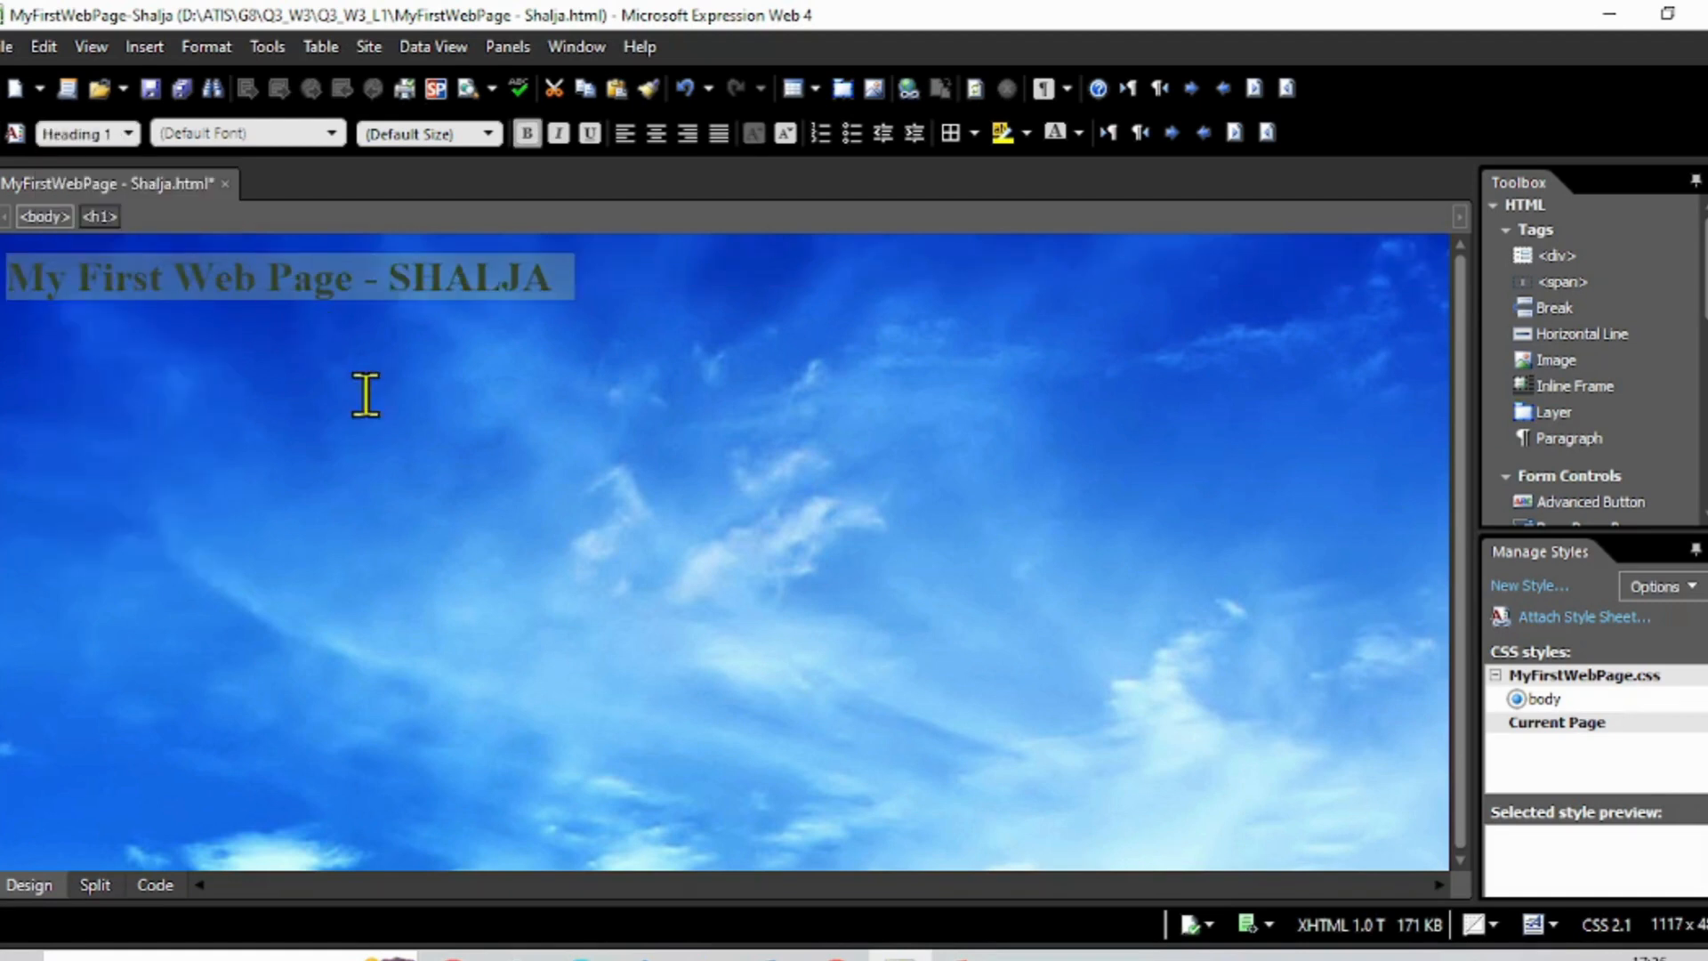
pyautogui.click(391, 420)
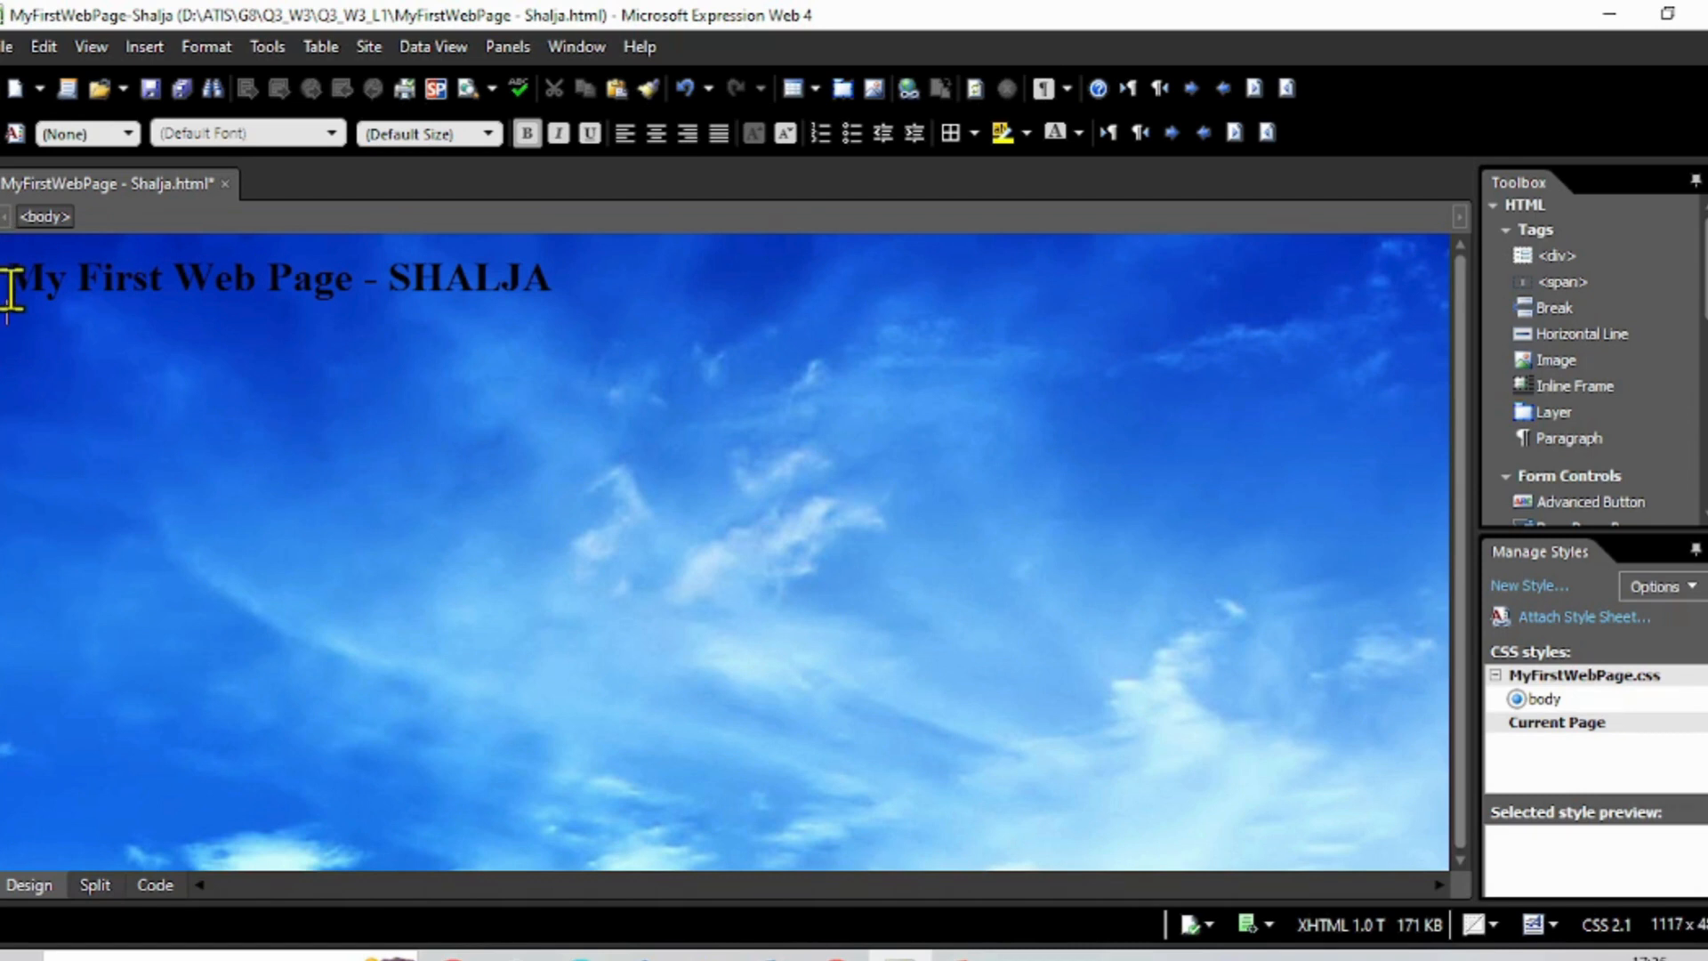
# Set the page title's font color to red and underline it.
pyautogui.moveTo(12, 289); pyautogui.dragTo(549, 291)
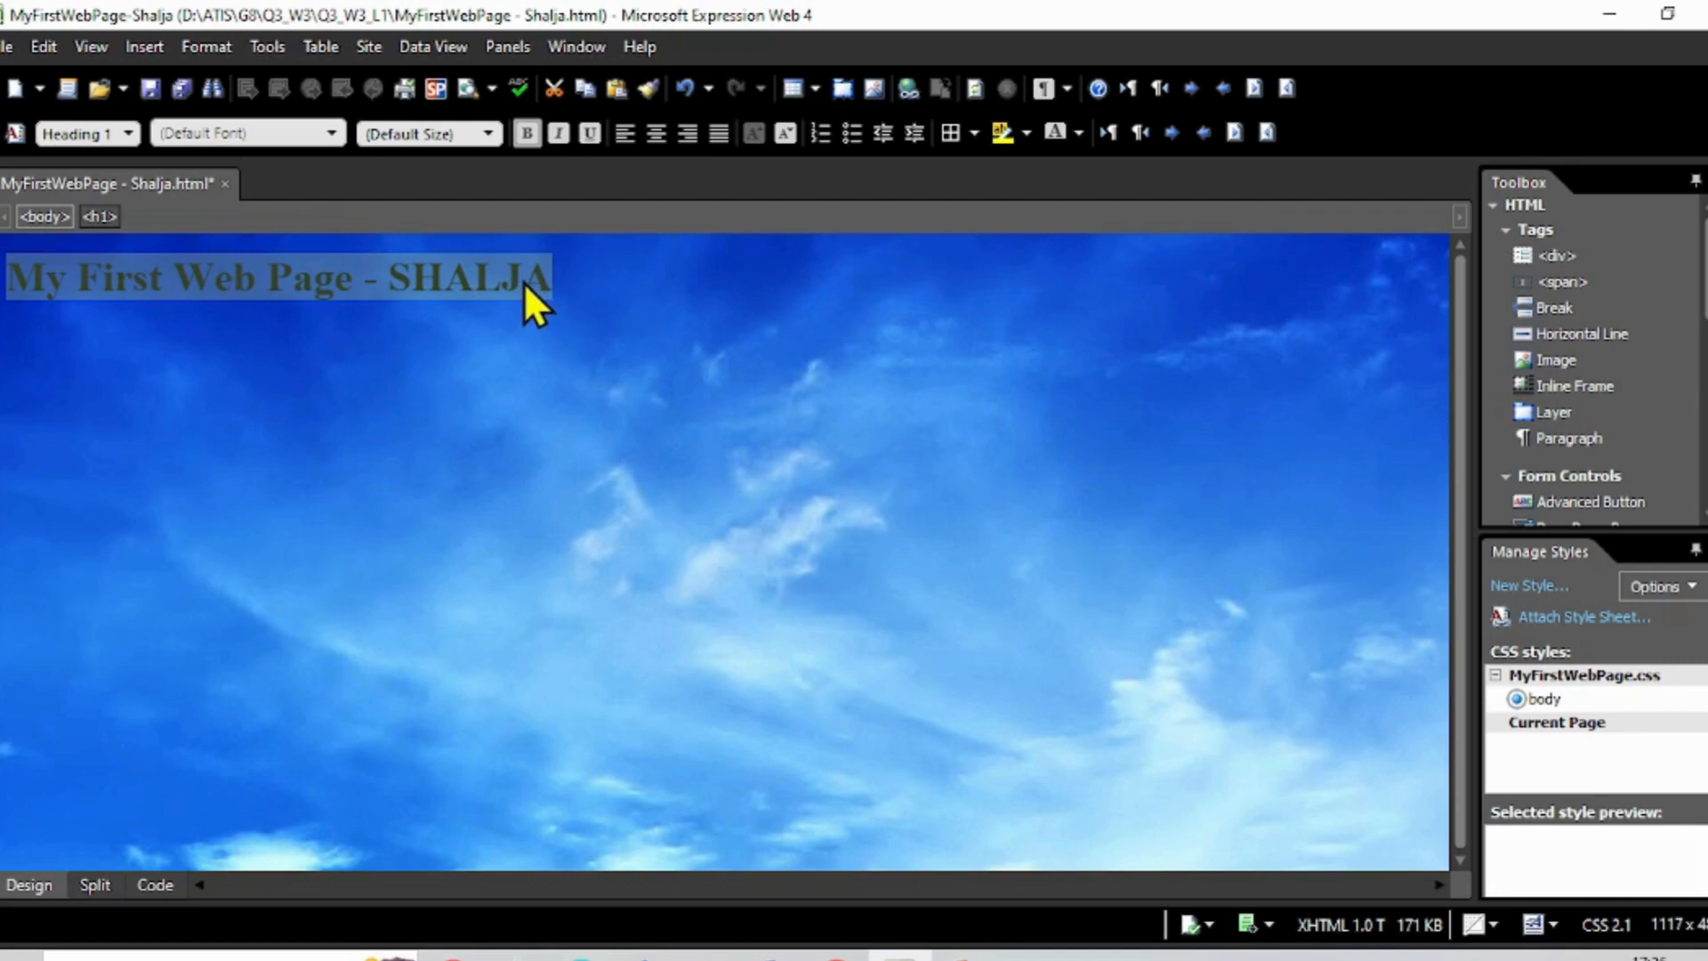
pyautogui.rightClick(524, 283)
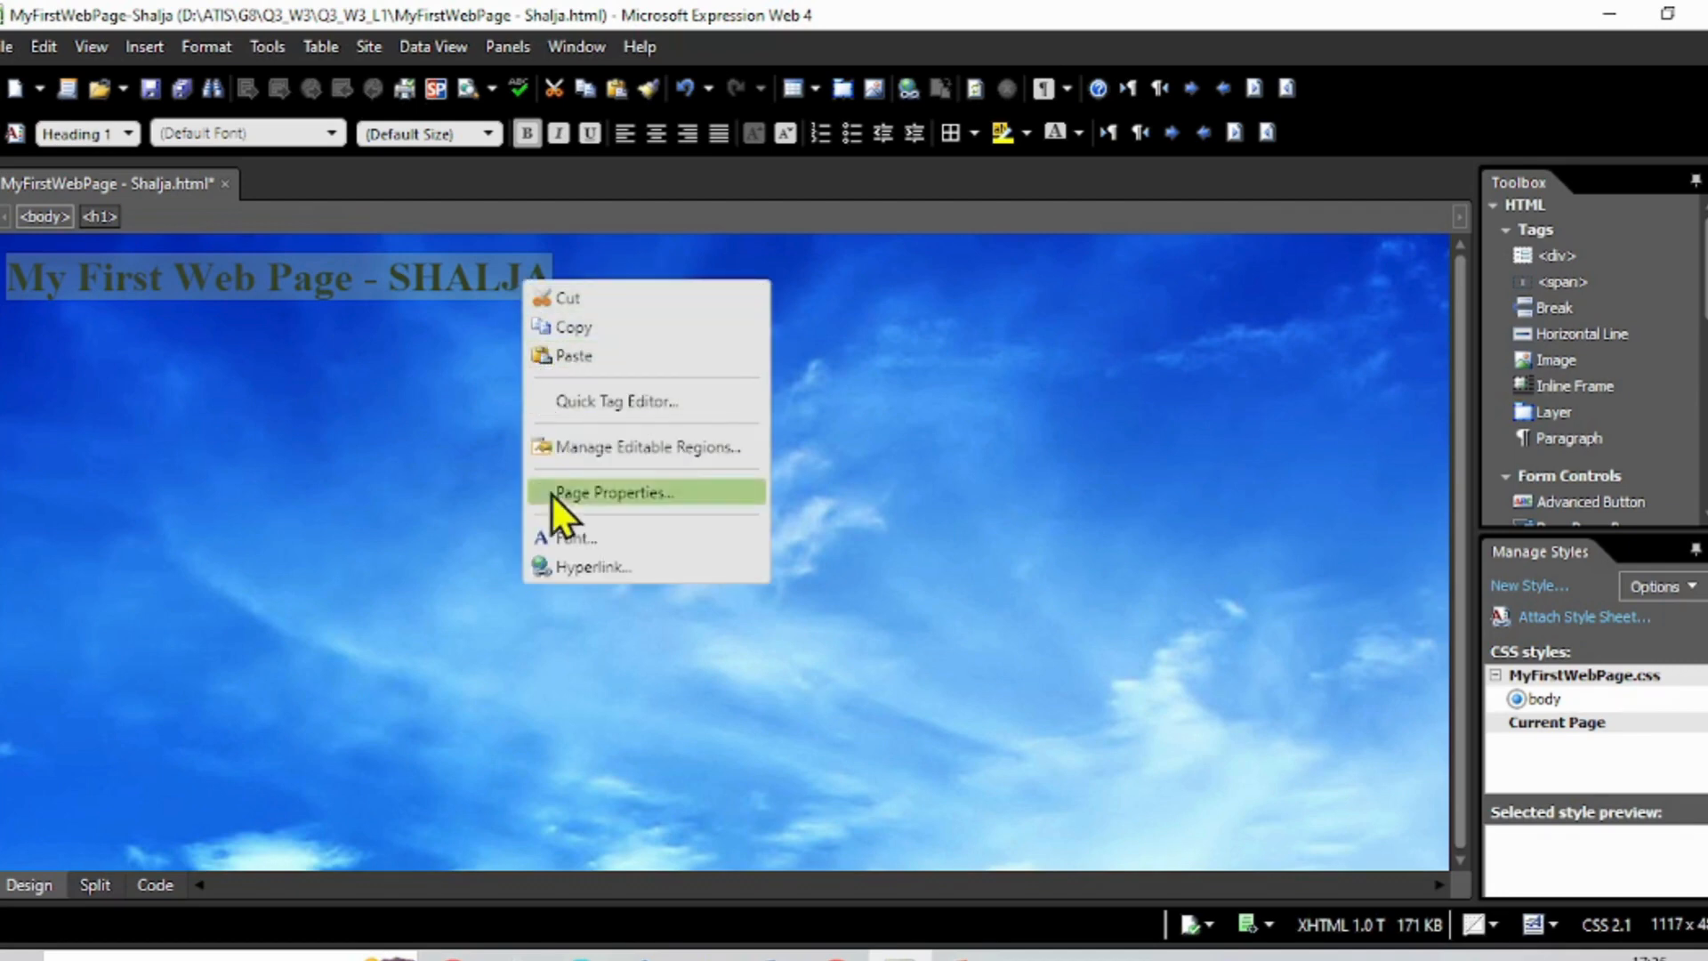
pyautogui.click(559, 538)
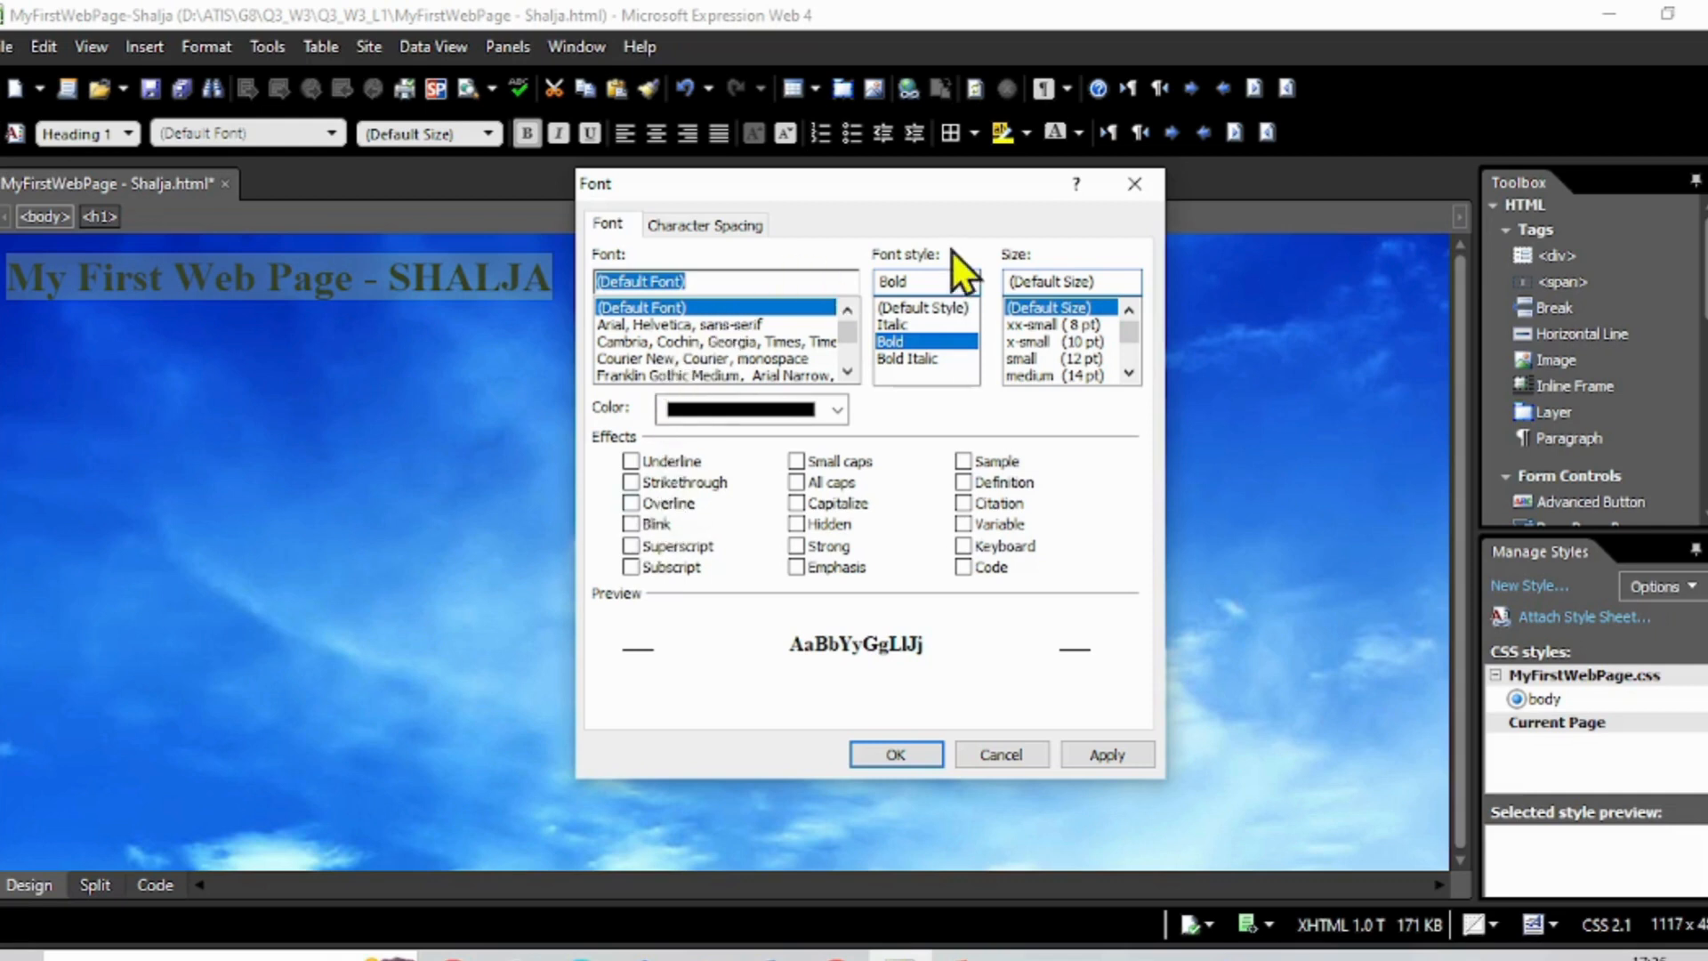
pyautogui.click(836, 406)
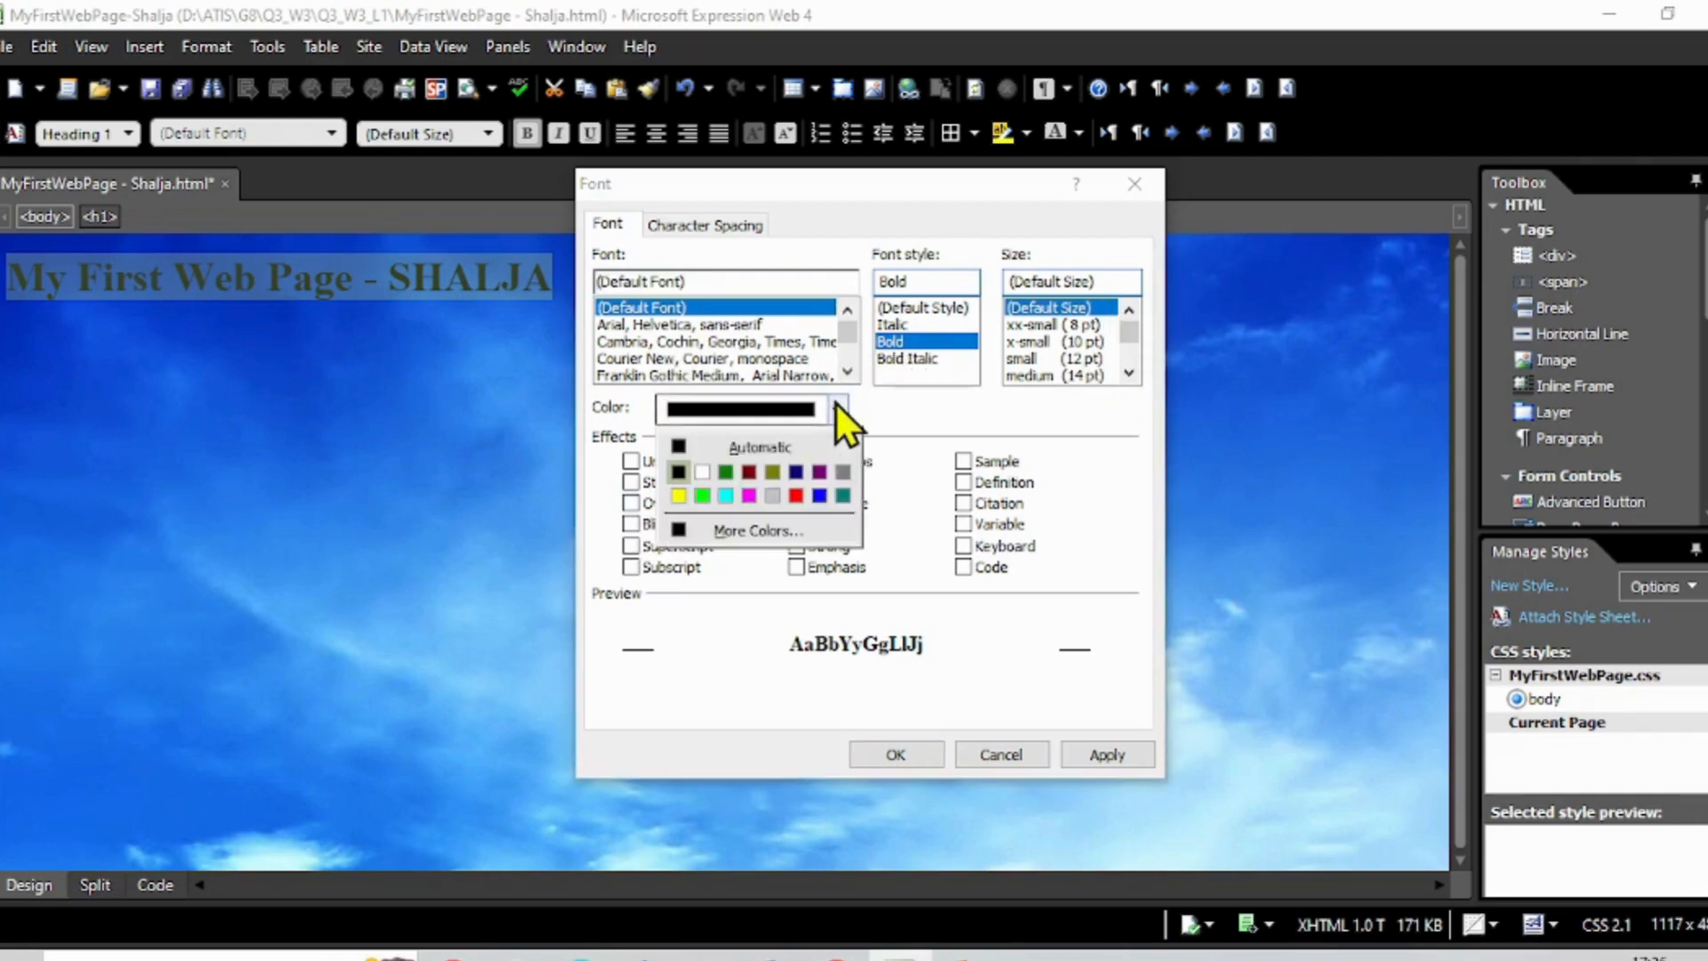
pyautogui.click(794, 494)
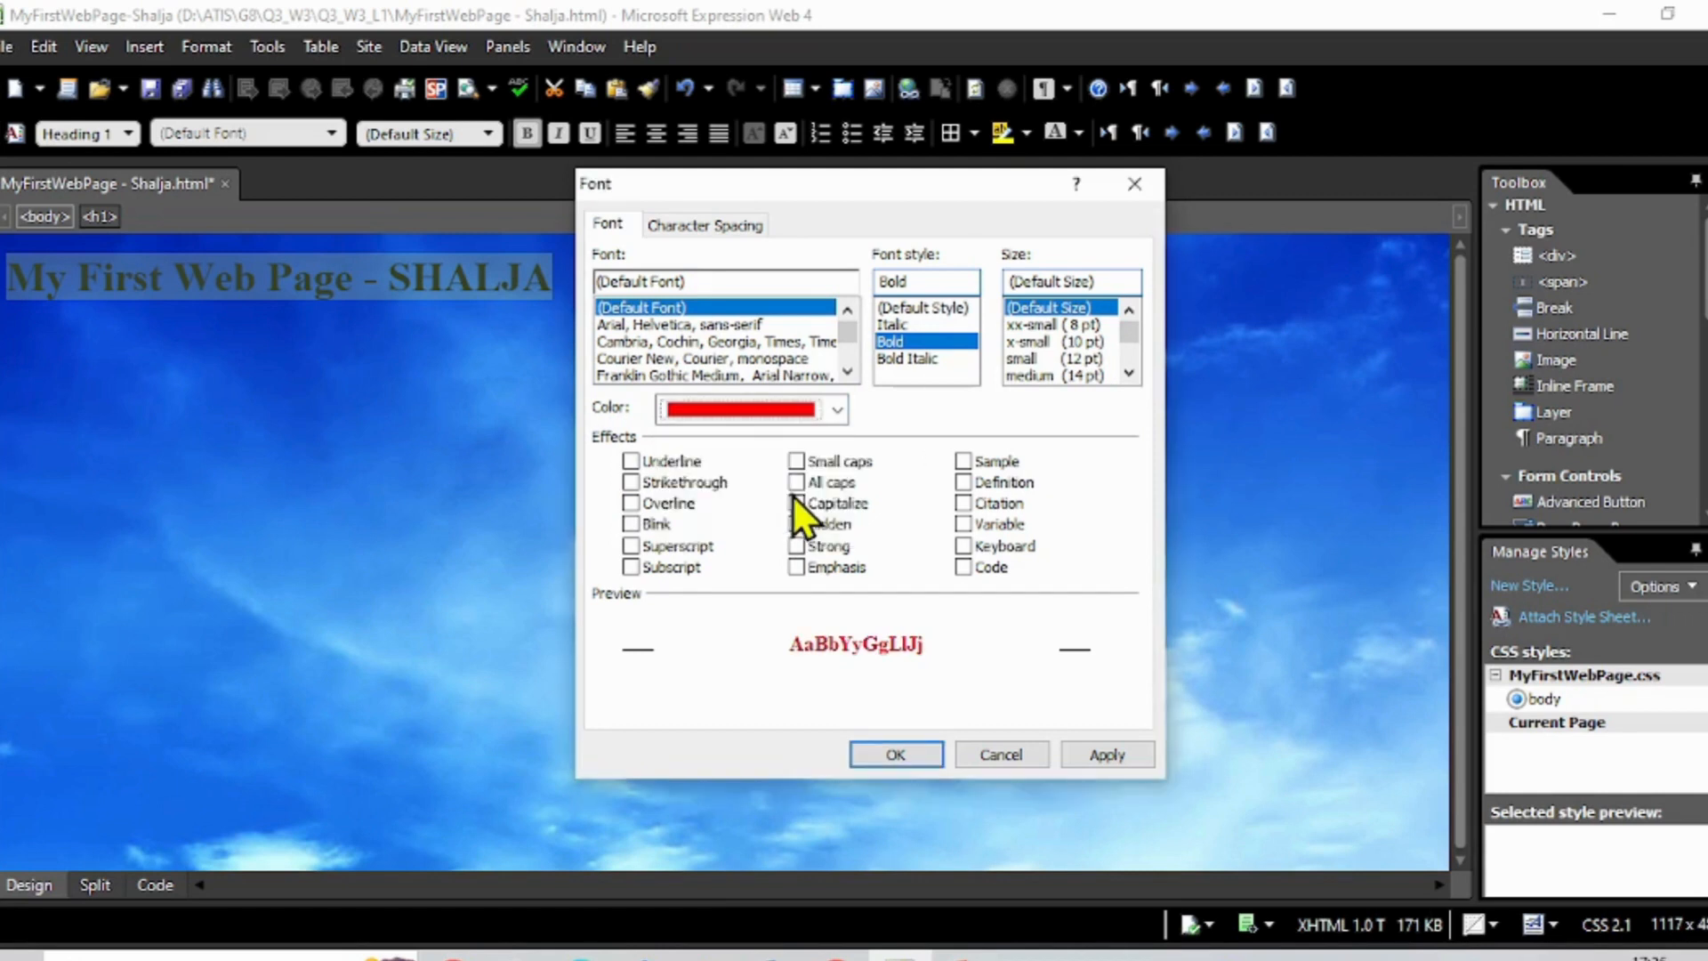
pyautogui.click(630, 461)
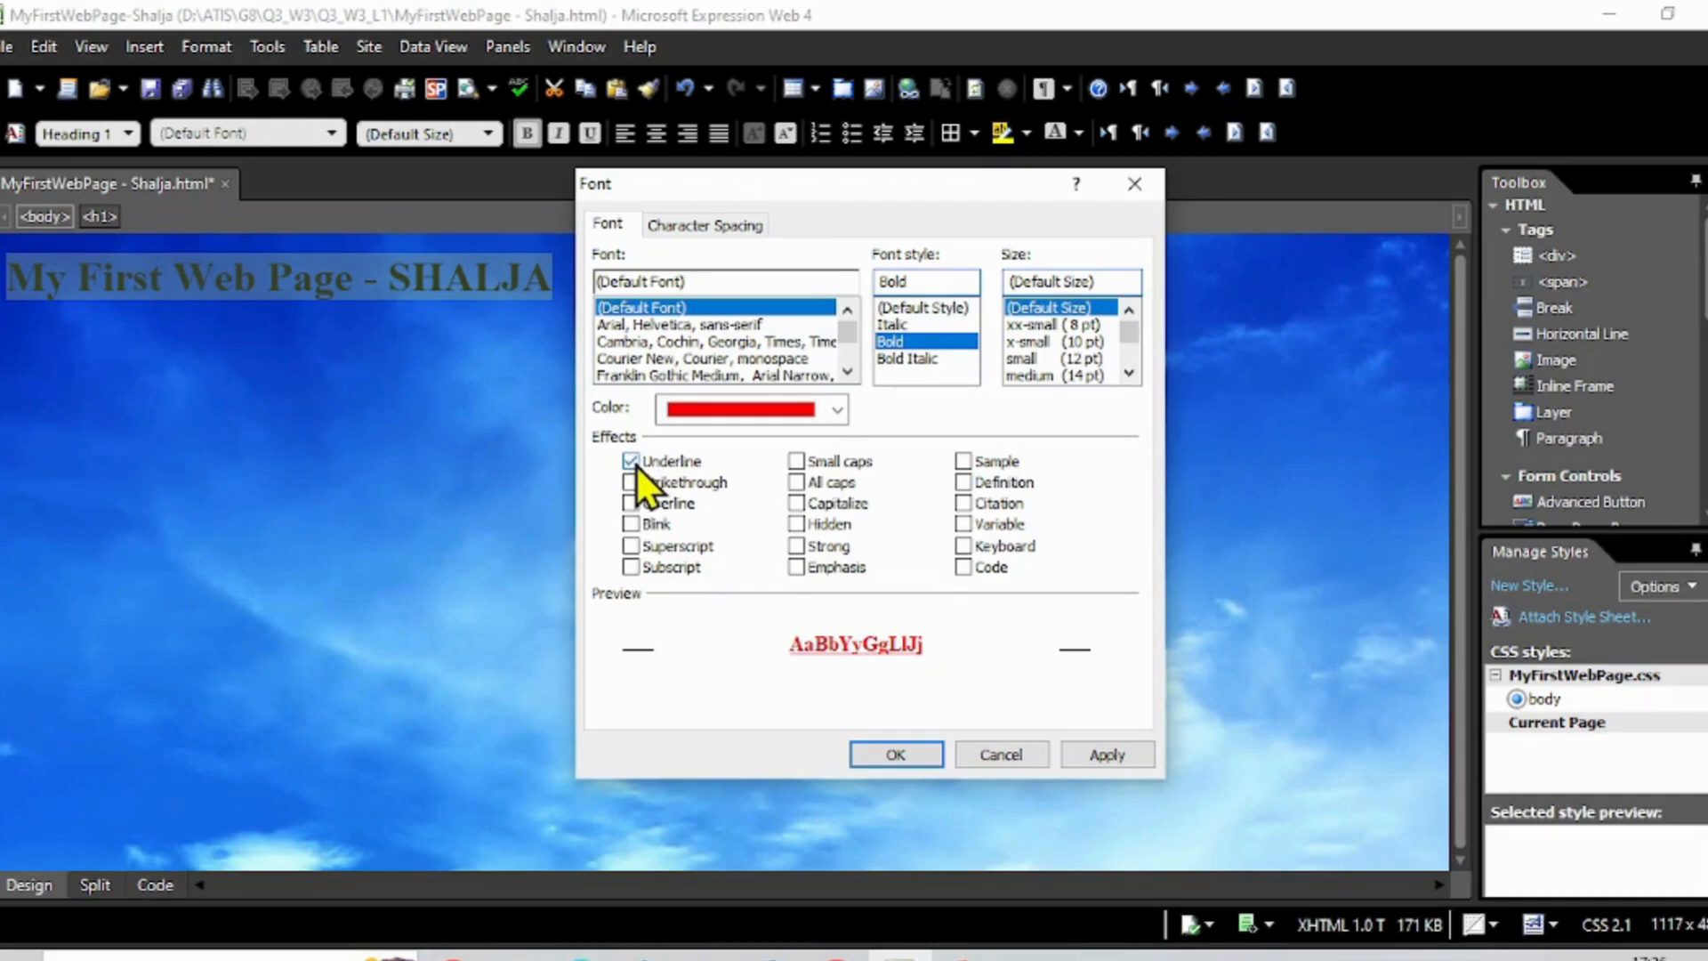
pyautogui.click(1109, 754)
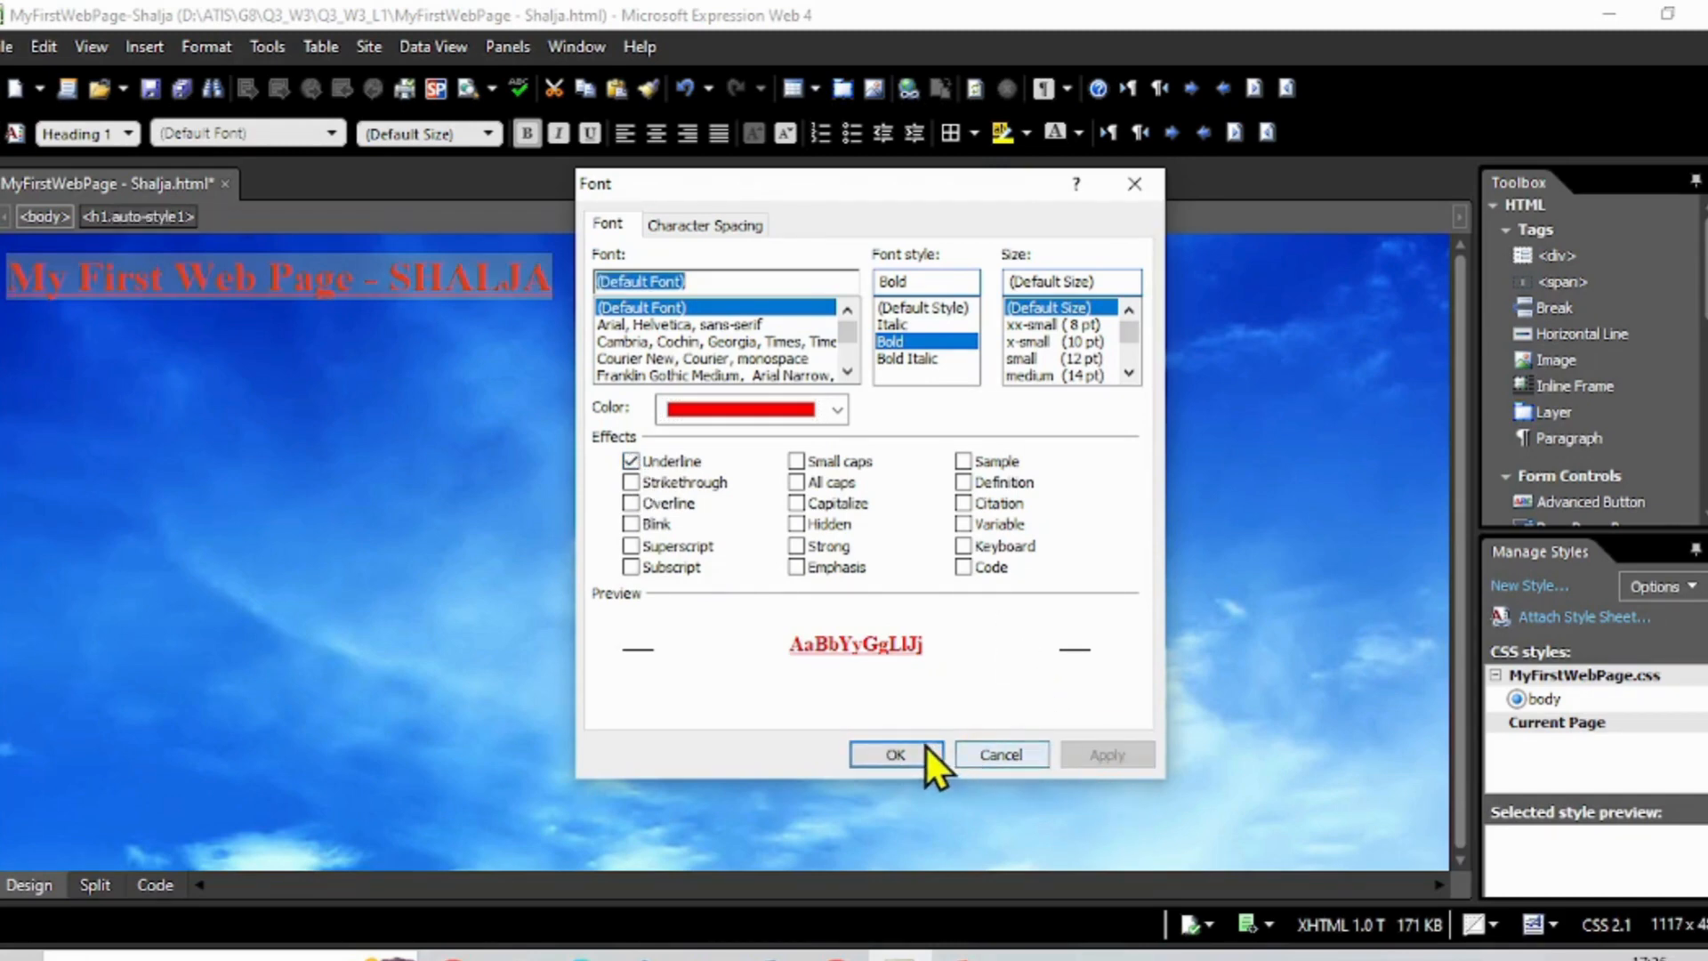
pyautogui.click(908, 751)
pyautogui.click(449, 547)
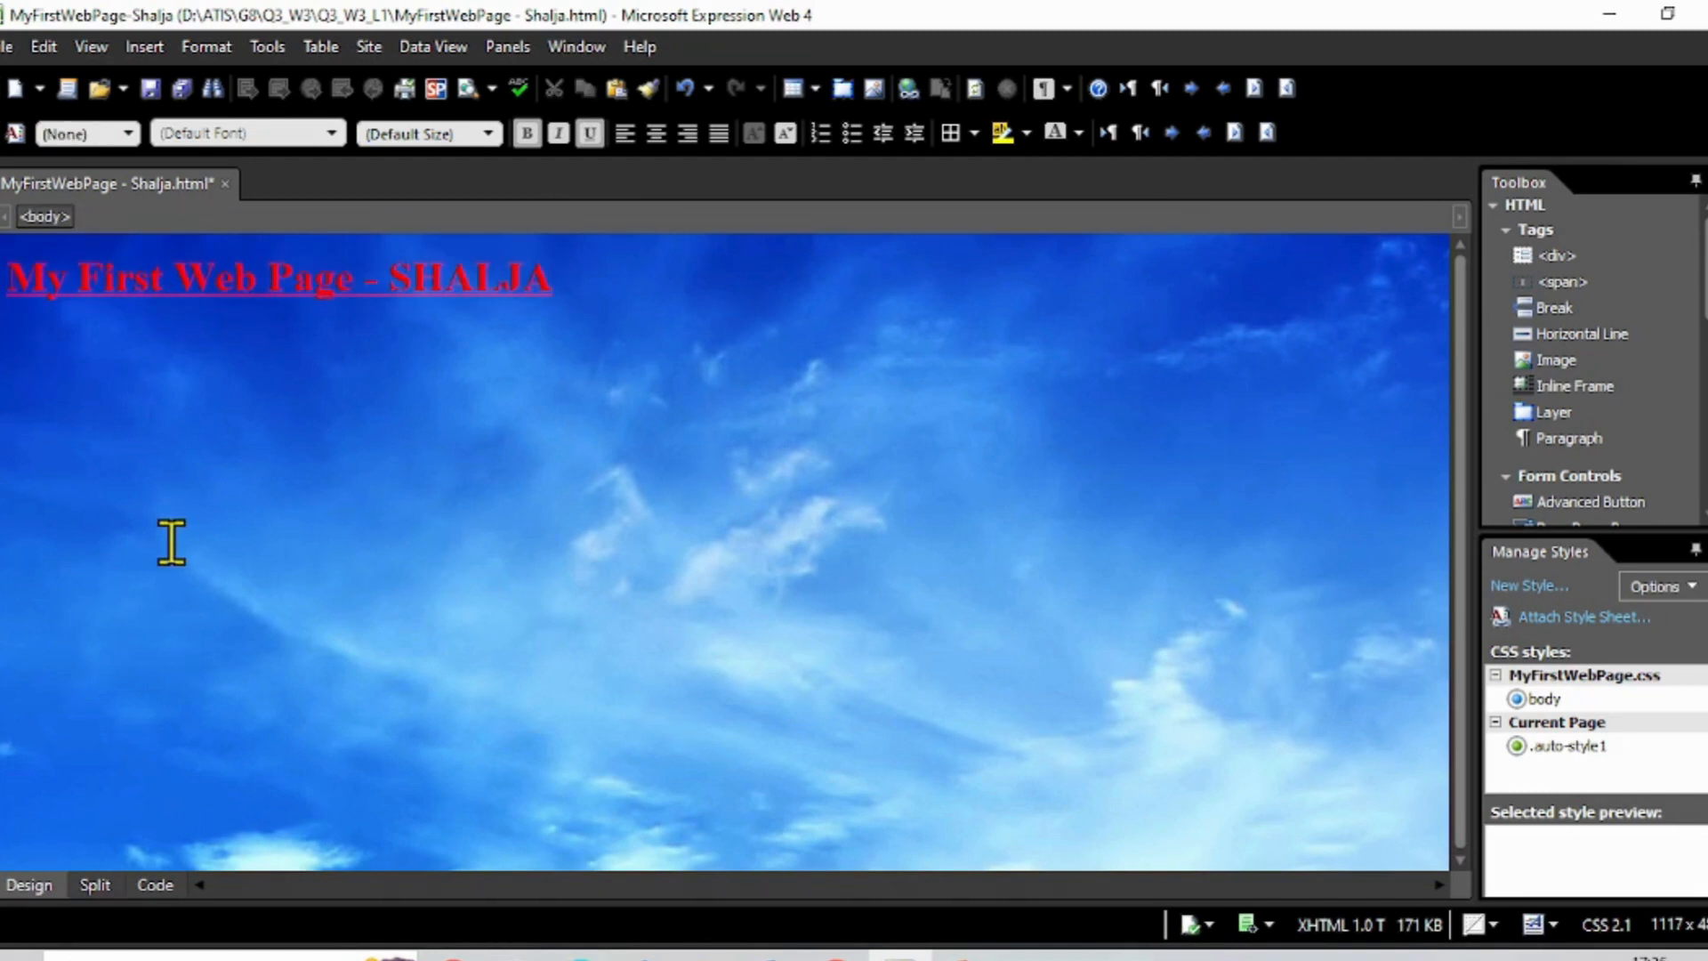
# Add the line "Meet my Pet Cat: RAHI" below the page title, leaving a blank line between them.
pyautogui.press('Return')
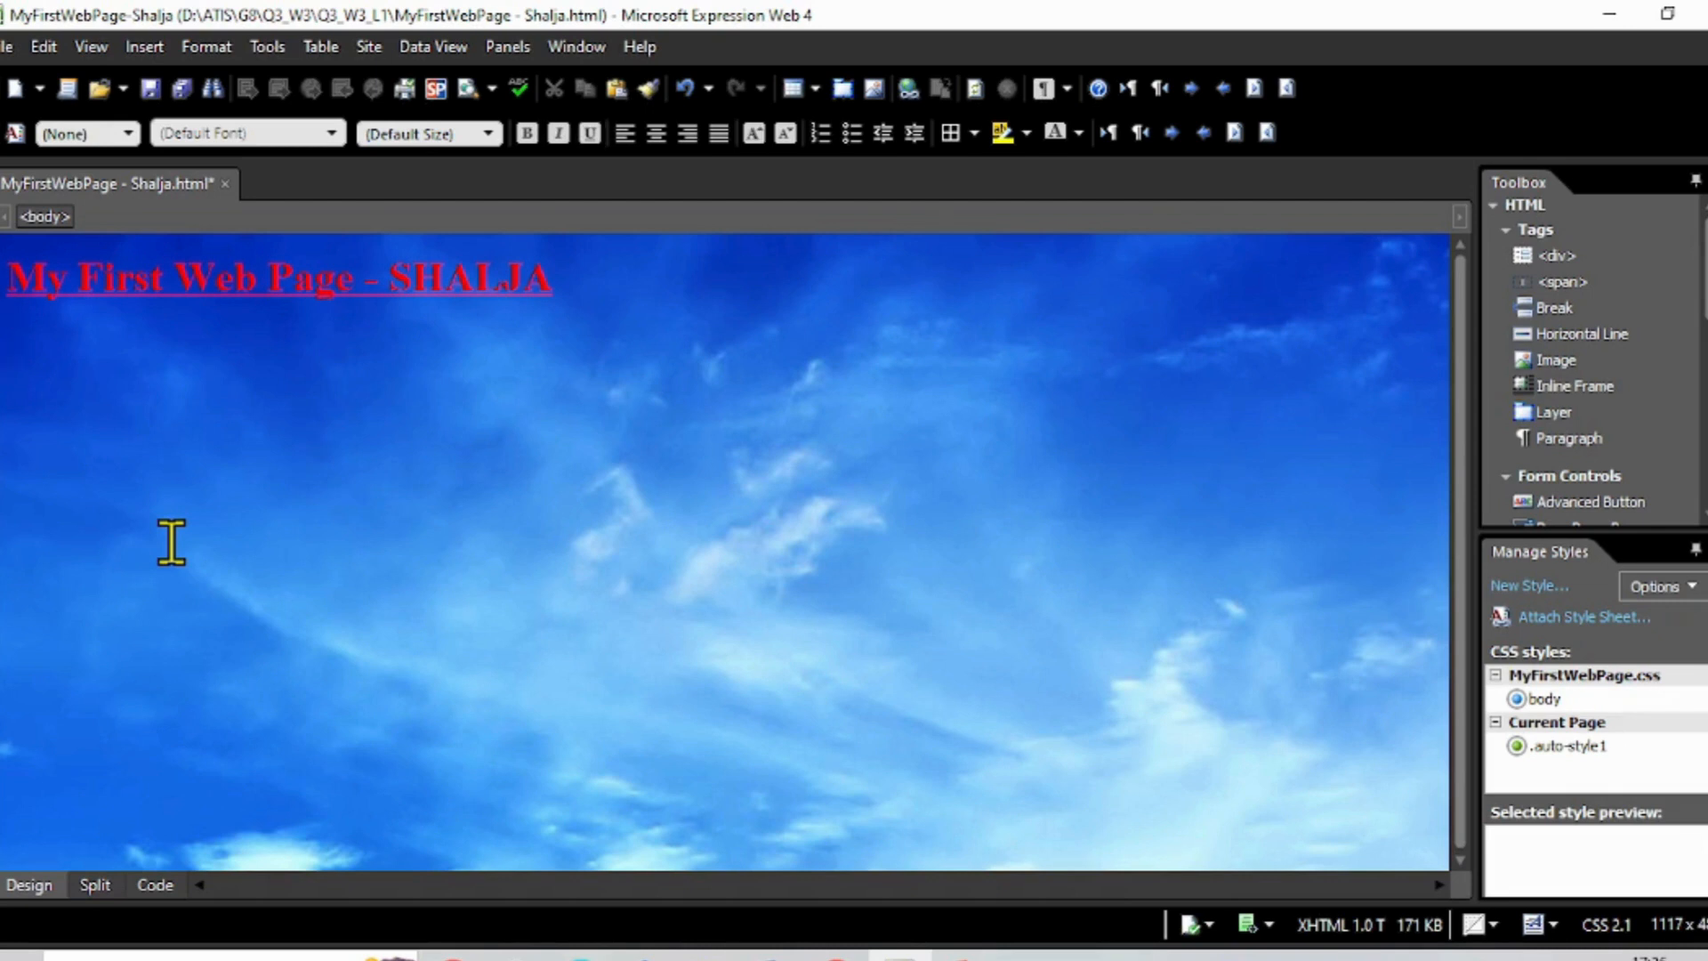
pyautogui.write('Meety')
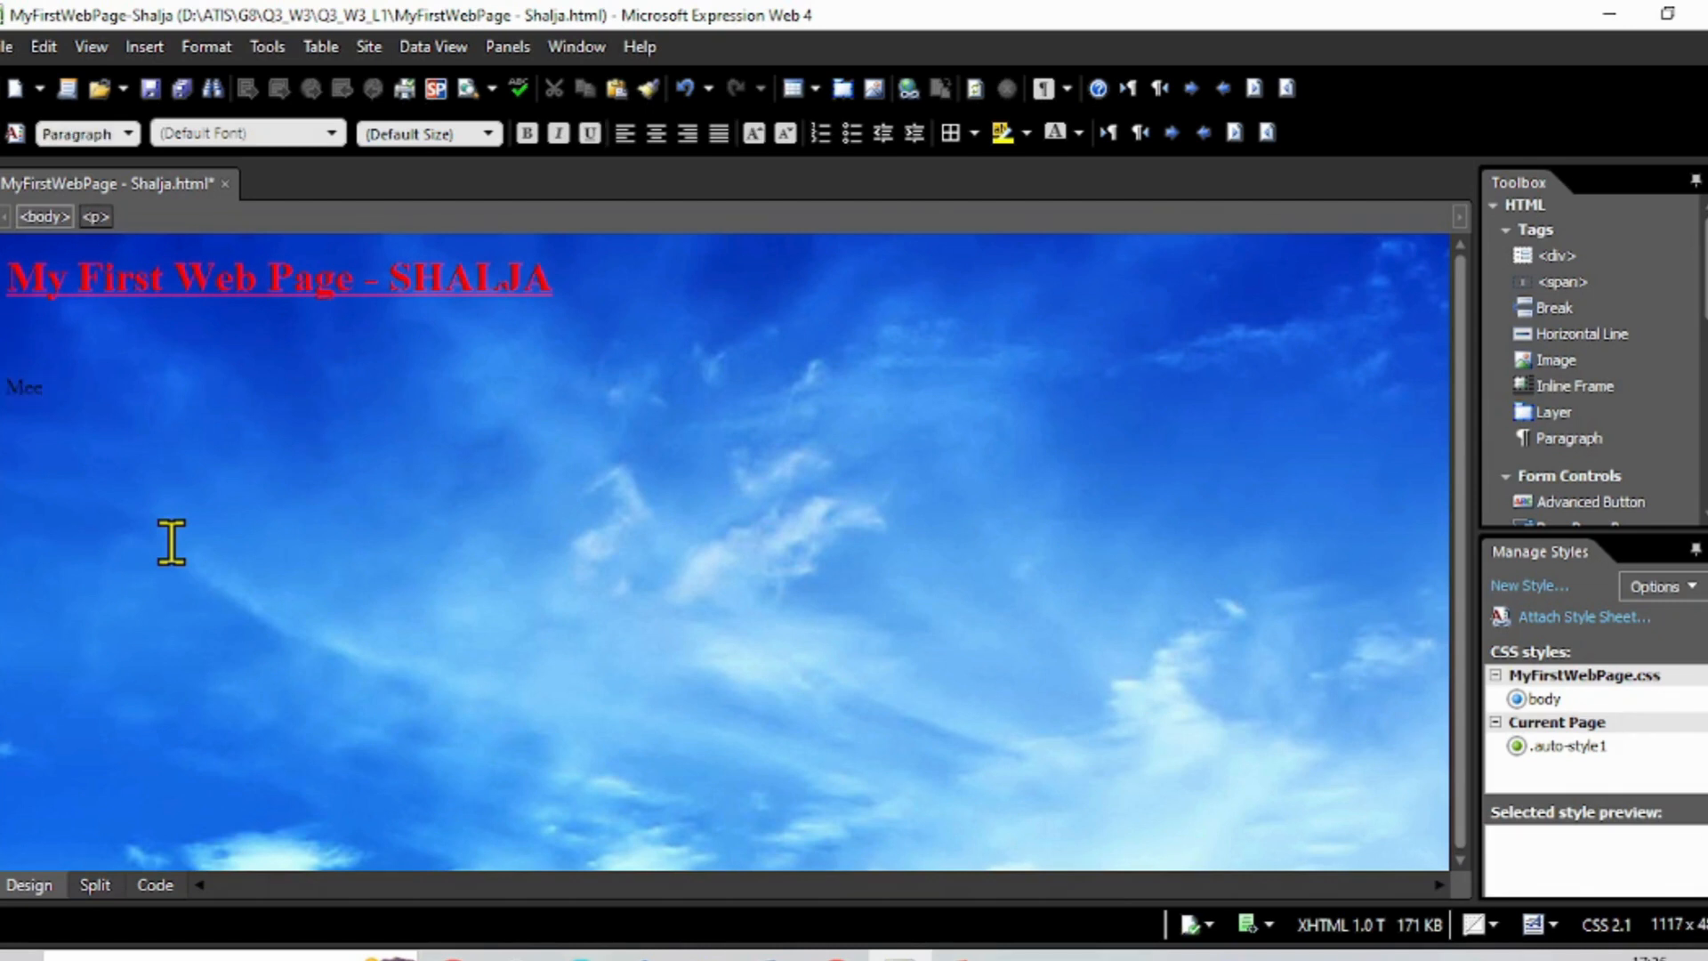
pyautogui.press('BackSpace')
pyautogui.write('my')
pyautogui.press('BackSpace')
pyautogui.press('BackSpace')
pyautogui.press('BackSpace')
pyautogui.write('my Pet Cat: RAHI')
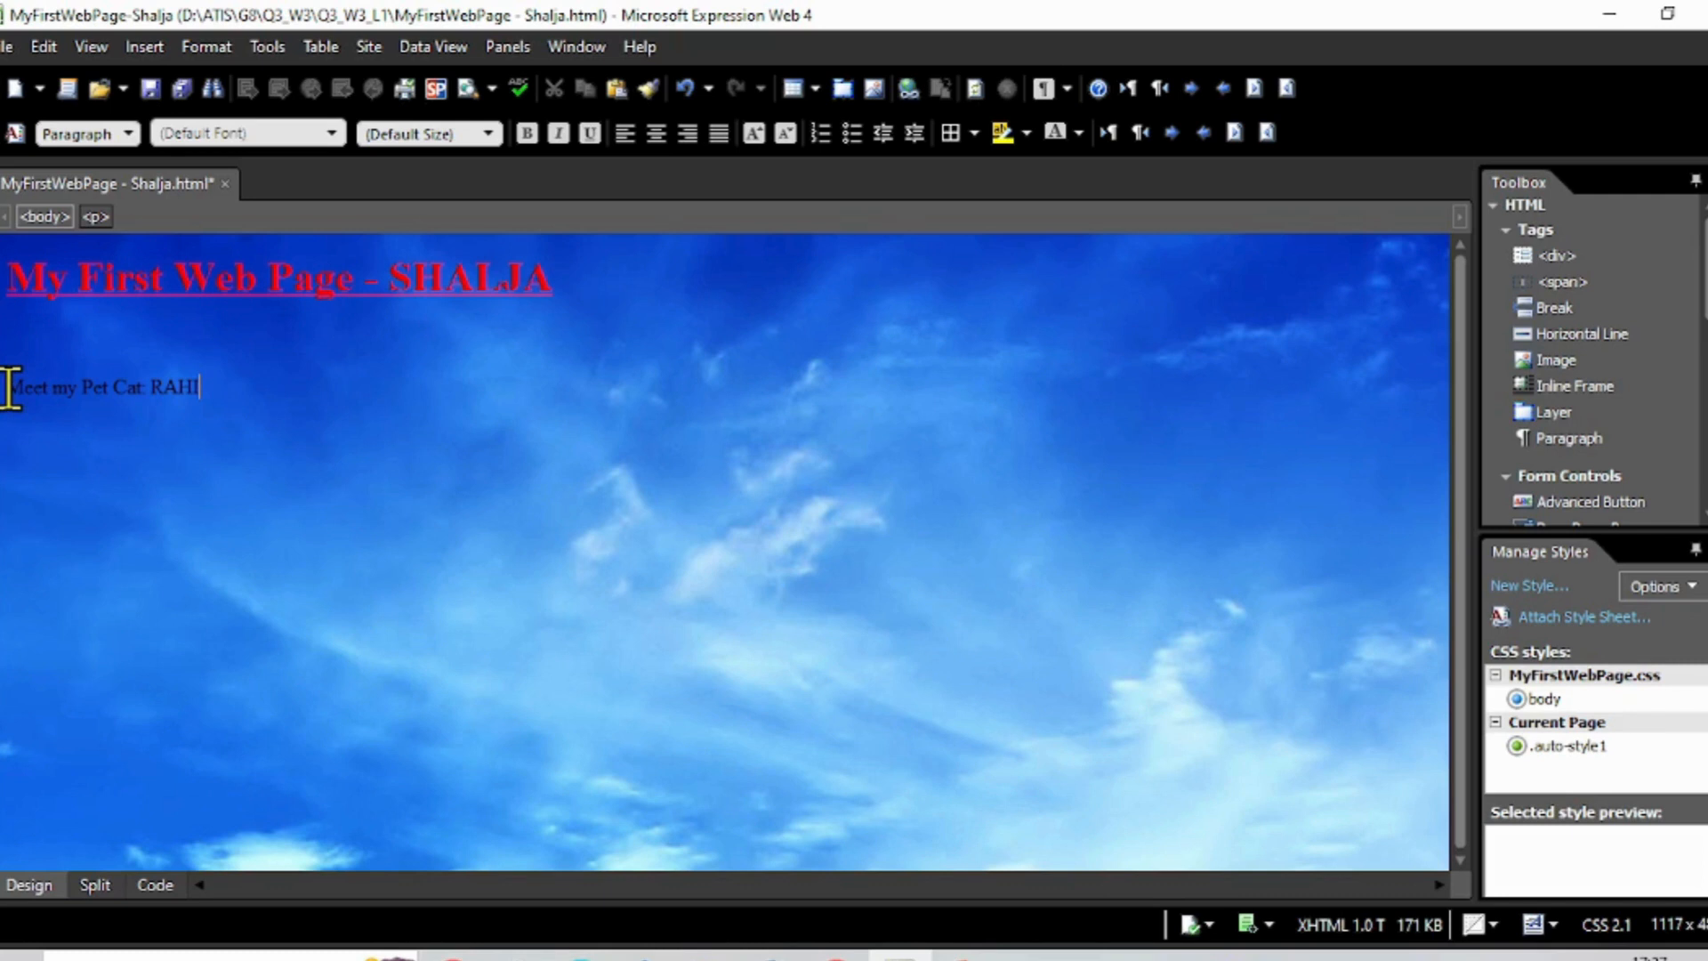
# Format the "Meet my Pet Cat: RAHI" line as Heading 2.
pyautogui.moveTo(9, 388); pyautogui.dragTo(230, 388)
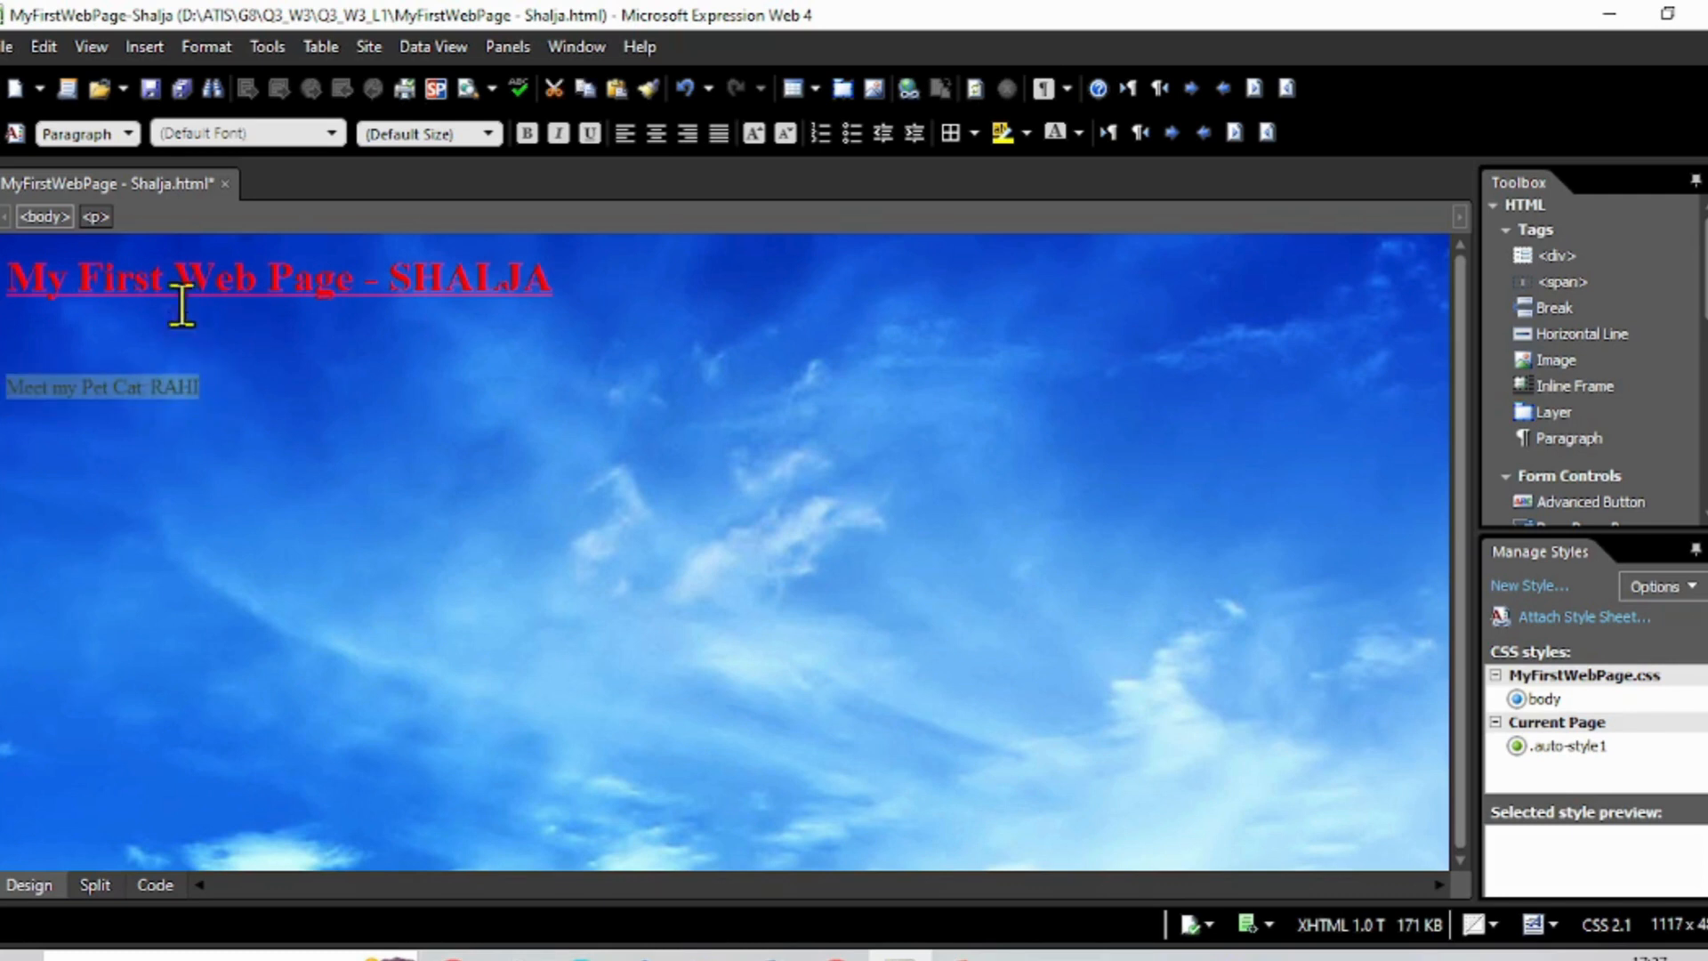
pyautogui.click(129, 134)
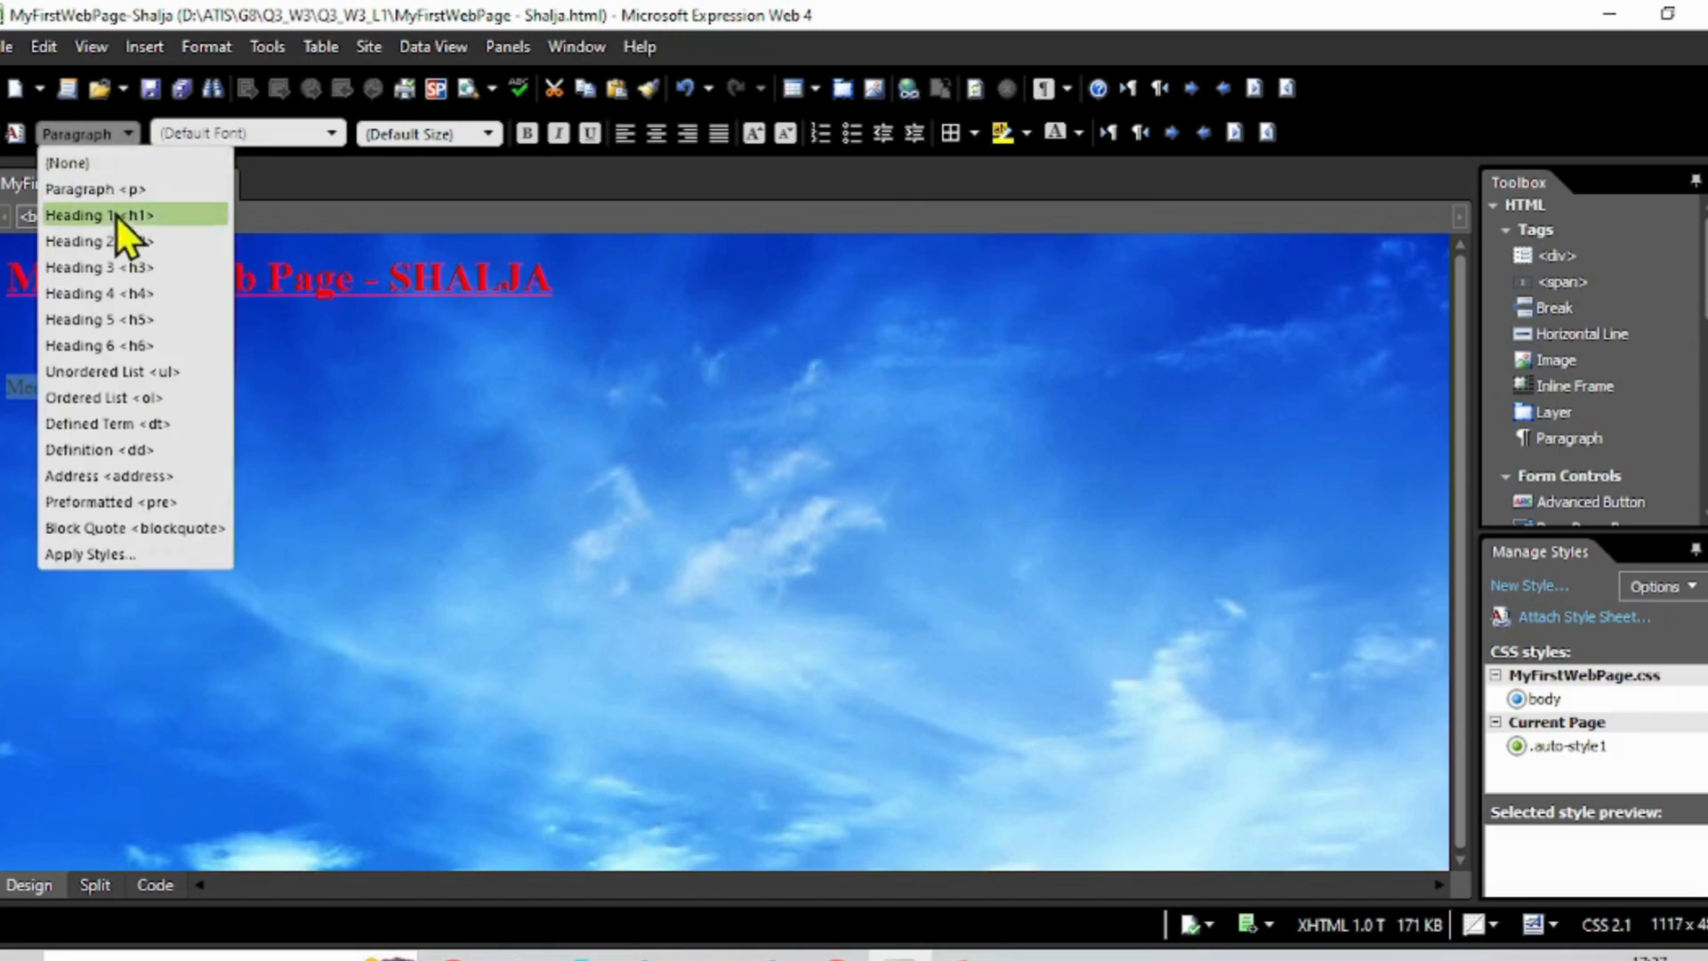
pyautogui.click(110, 240)
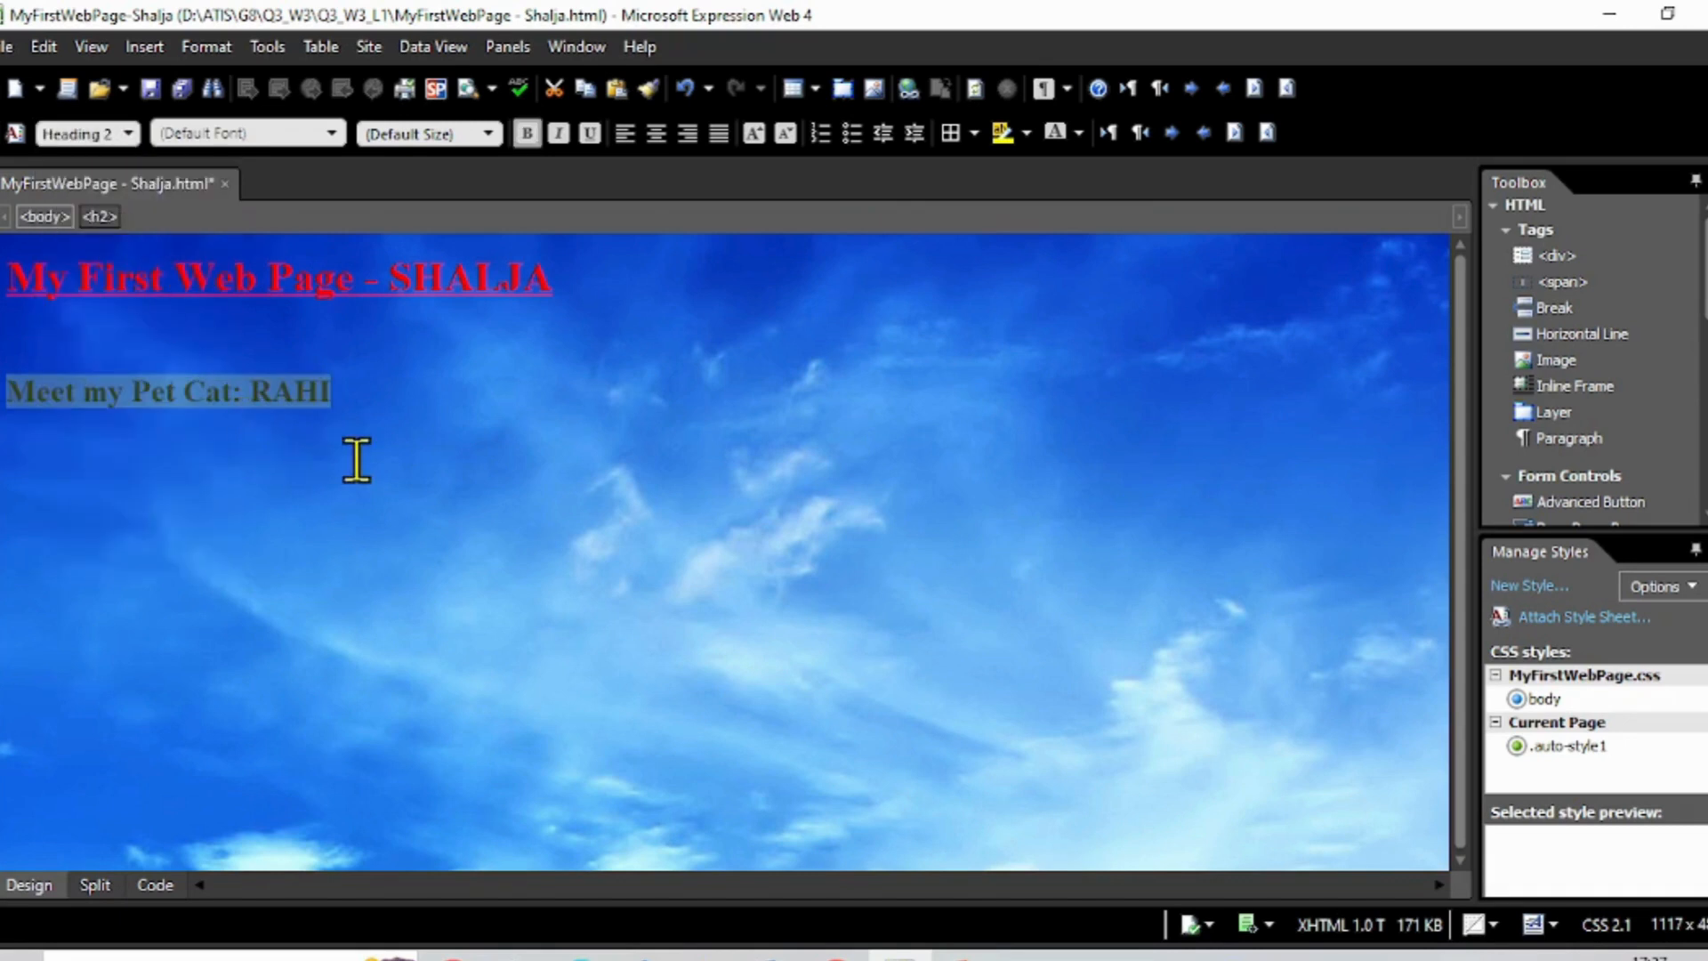
# Set the font color of the "Meet my Pet Cat: RAHI" heading to white.
pyautogui.rightClick(275, 392)
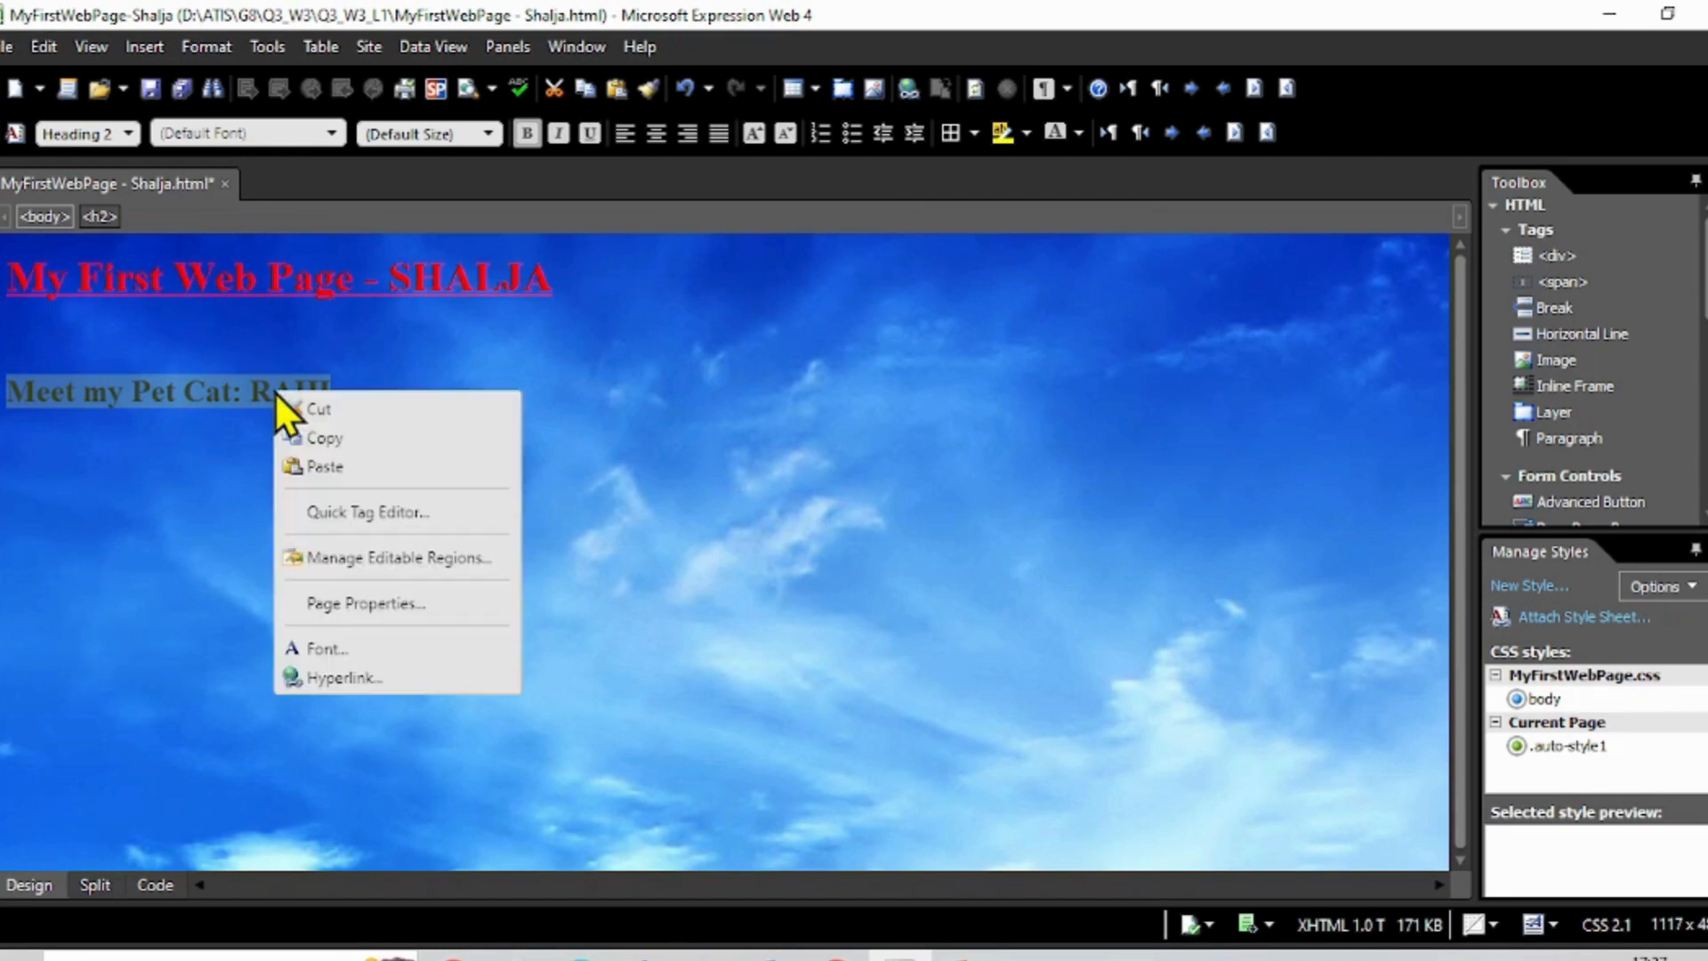
pyautogui.click(318, 648)
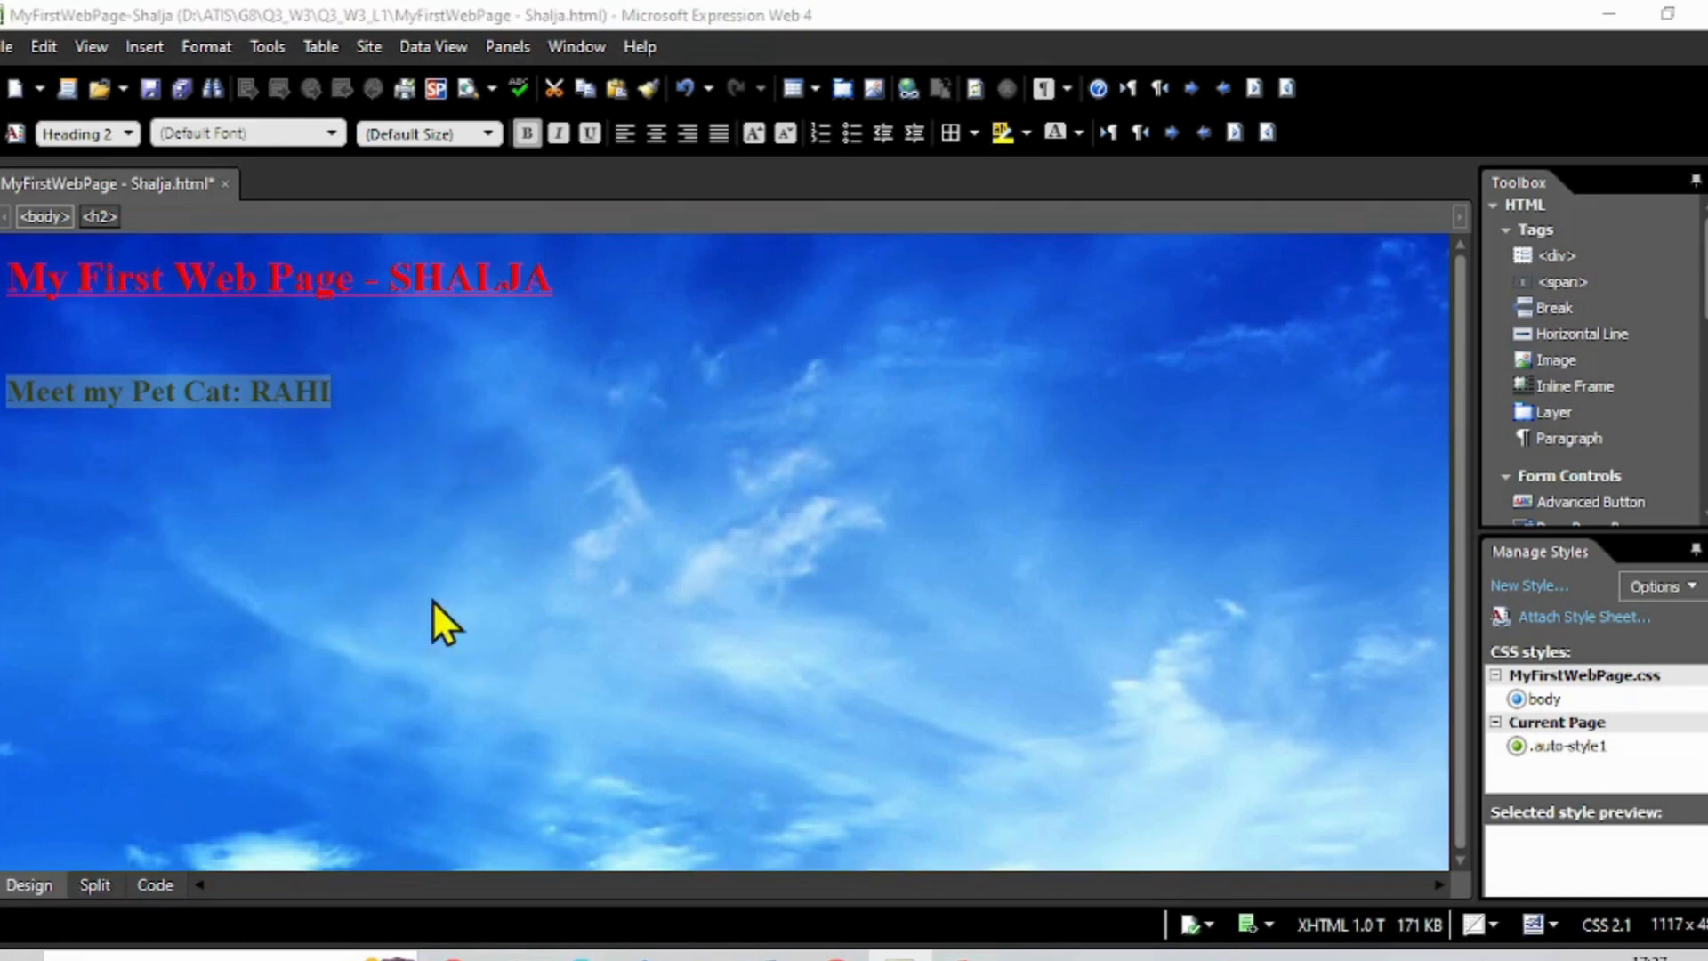
pyautogui.click(835, 410)
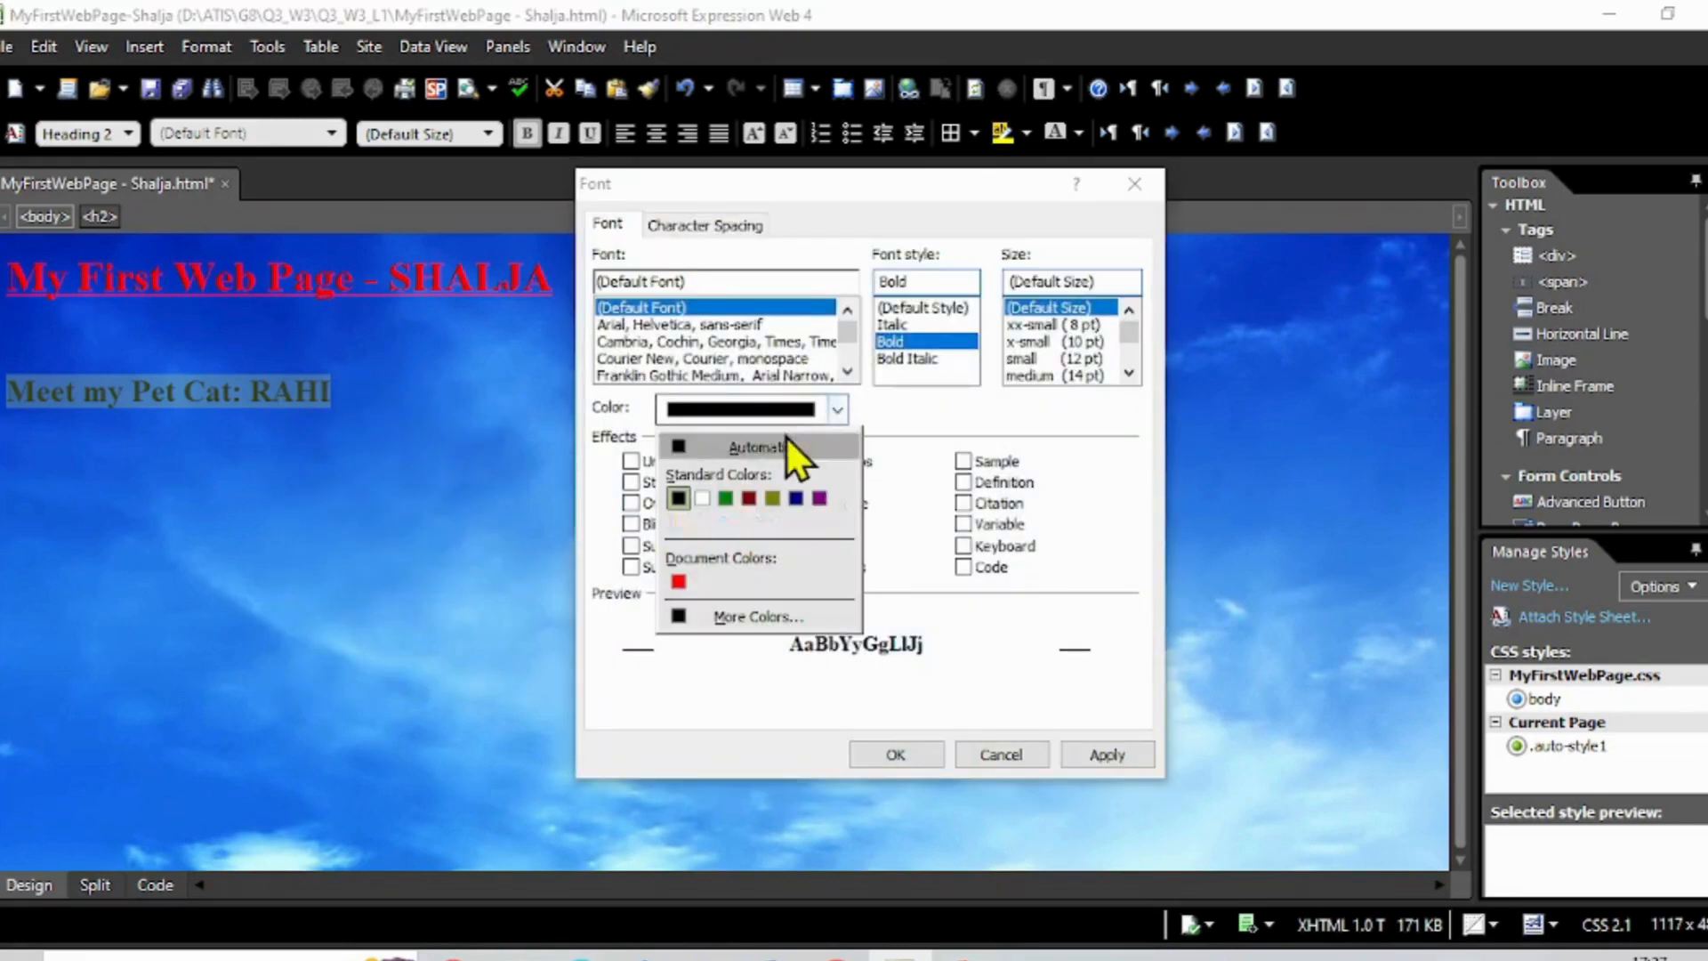
pyautogui.click(707, 494)
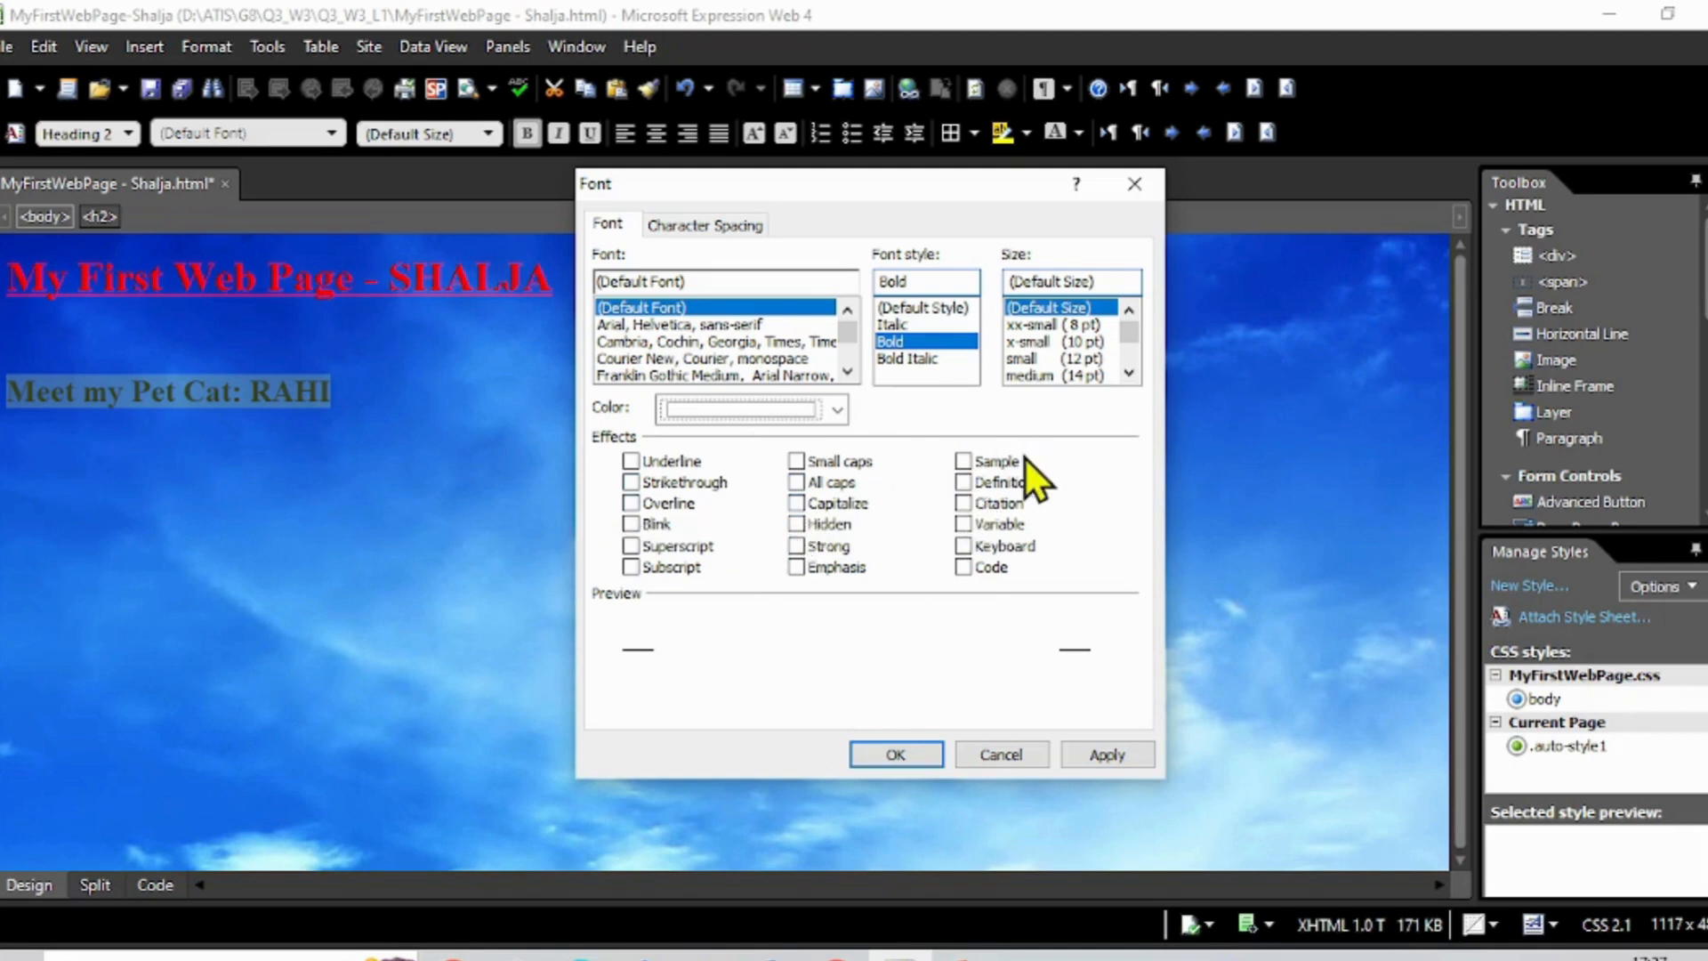
pyautogui.click(1101, 752)
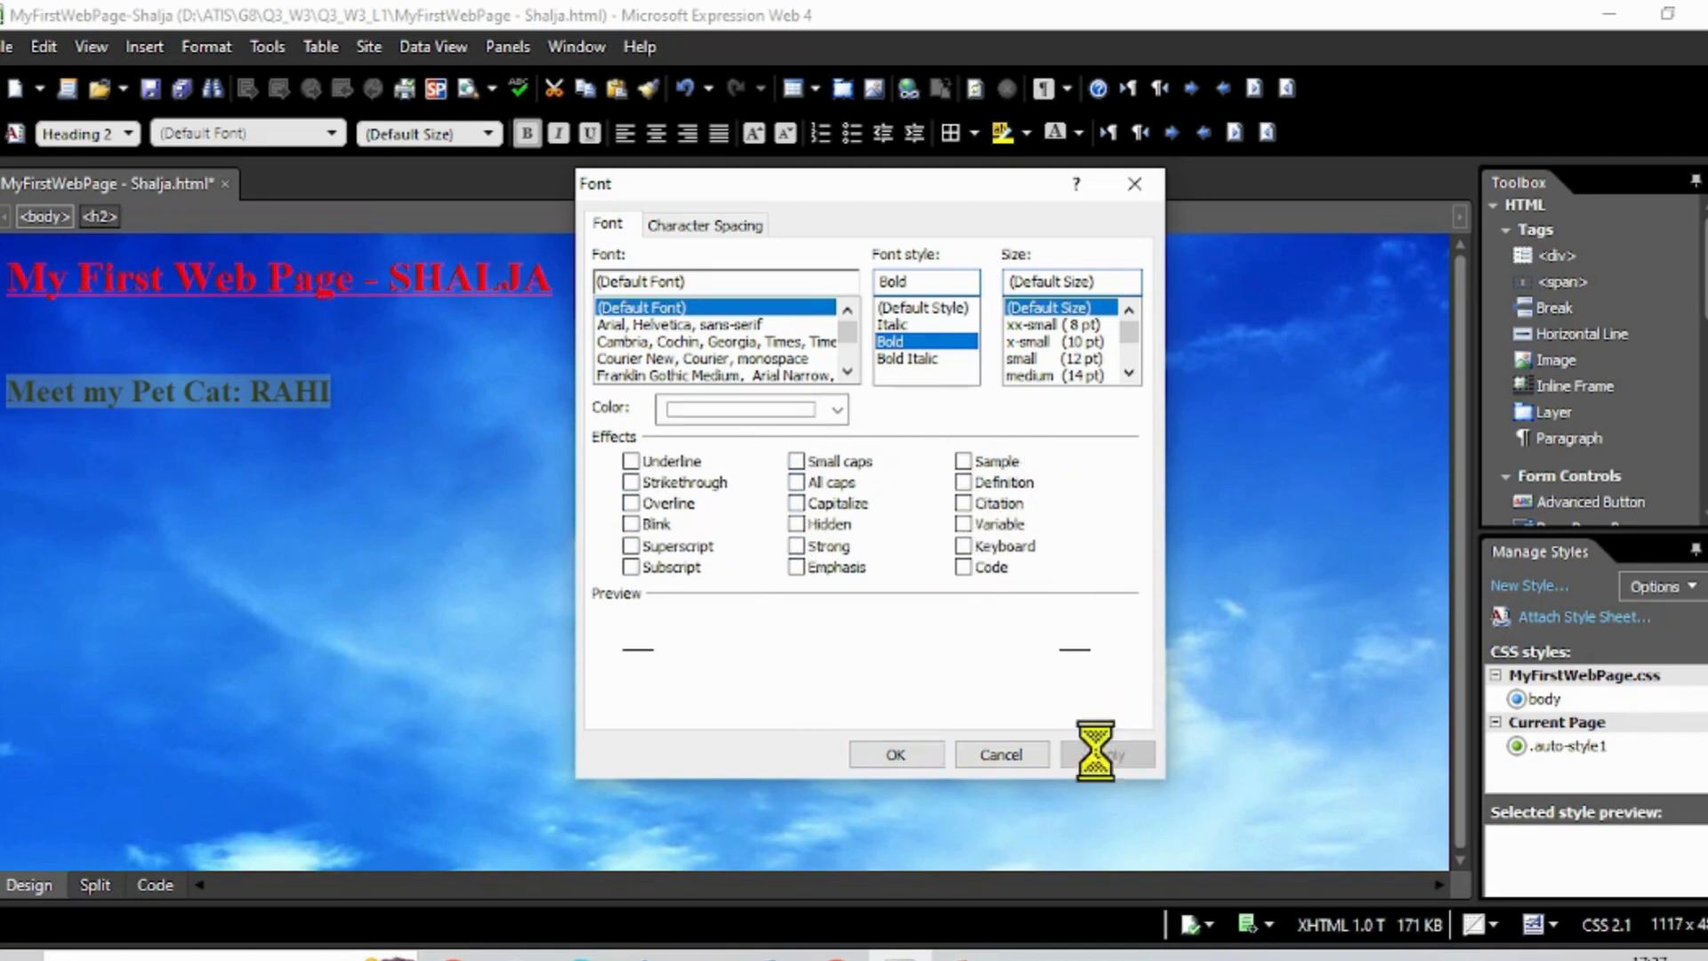
pyautogui.click(912, 747)
pyautogui.click(327, 477)
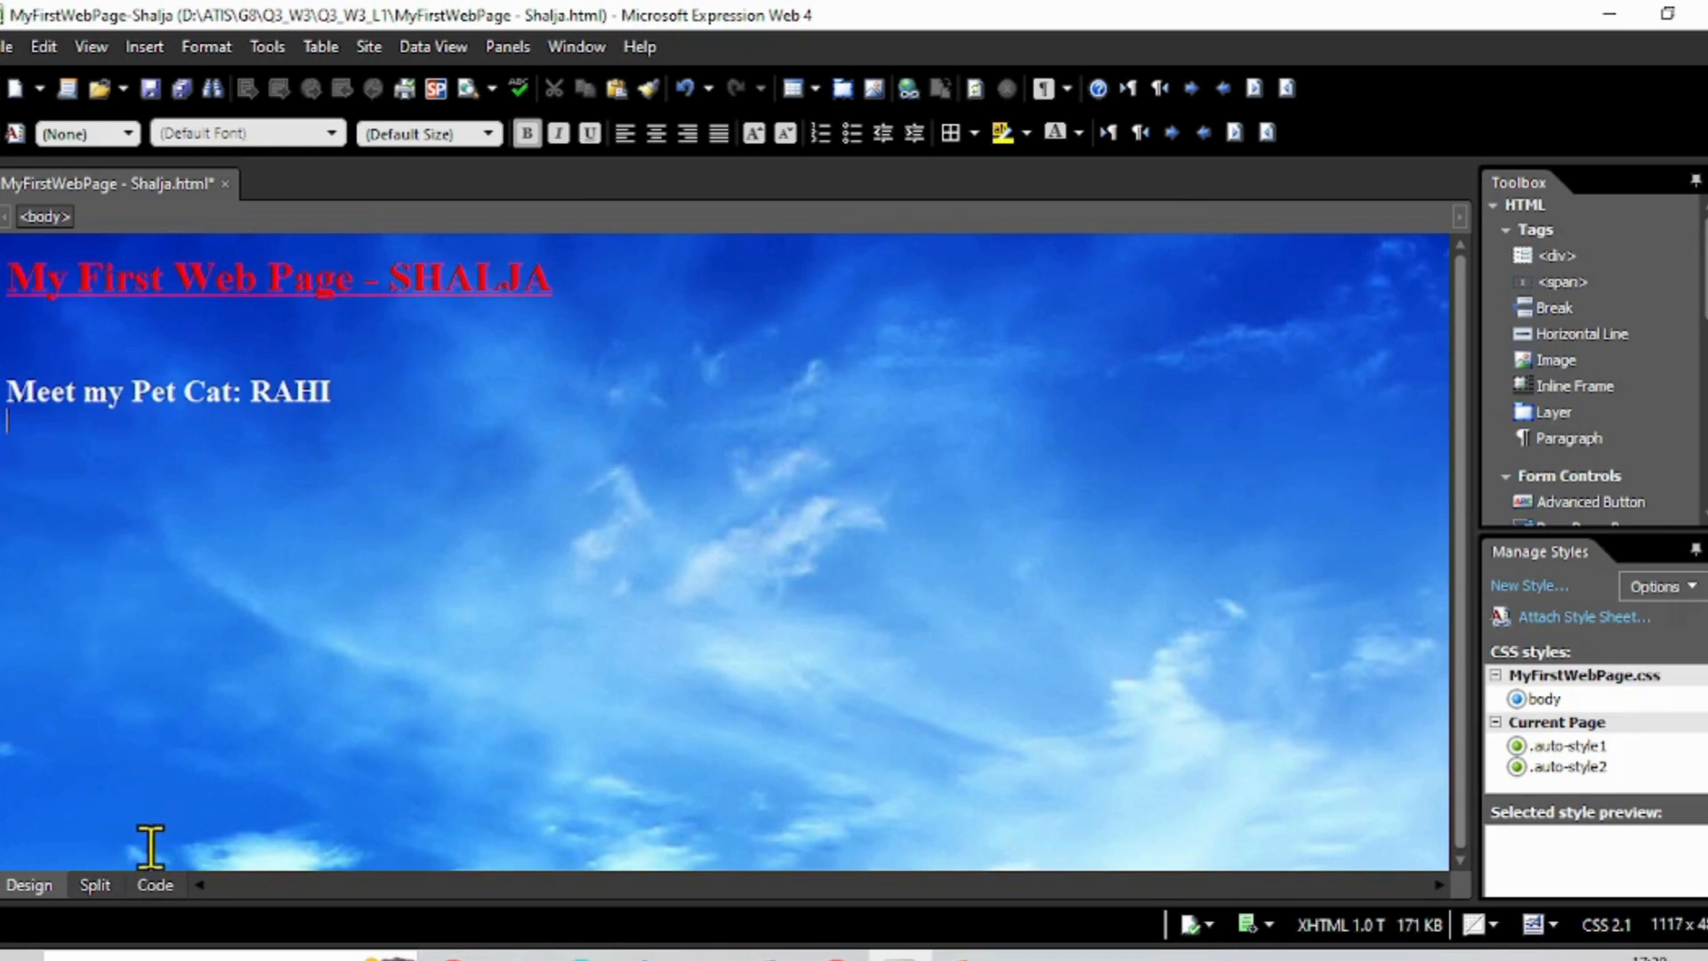
# Examine the page's HTML code, including the generated heading styles and the body markup, and return to the design view.
pyautogui.click(160, 891)
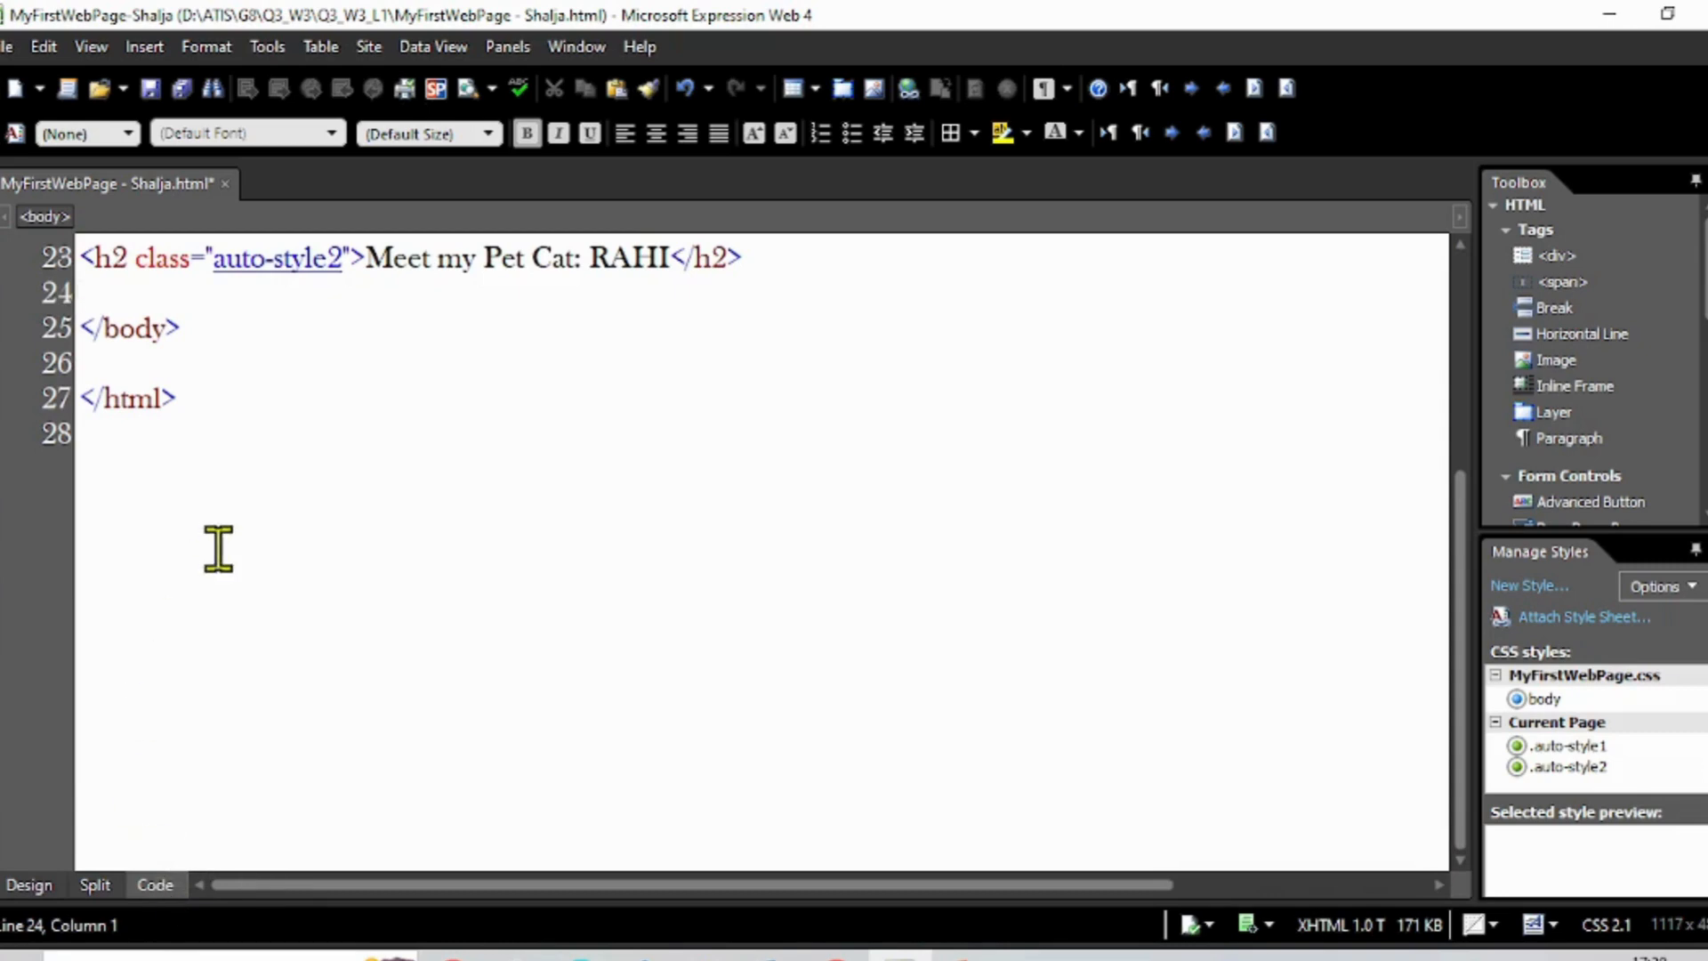
pyautogui.scroll(8, 329, 551)
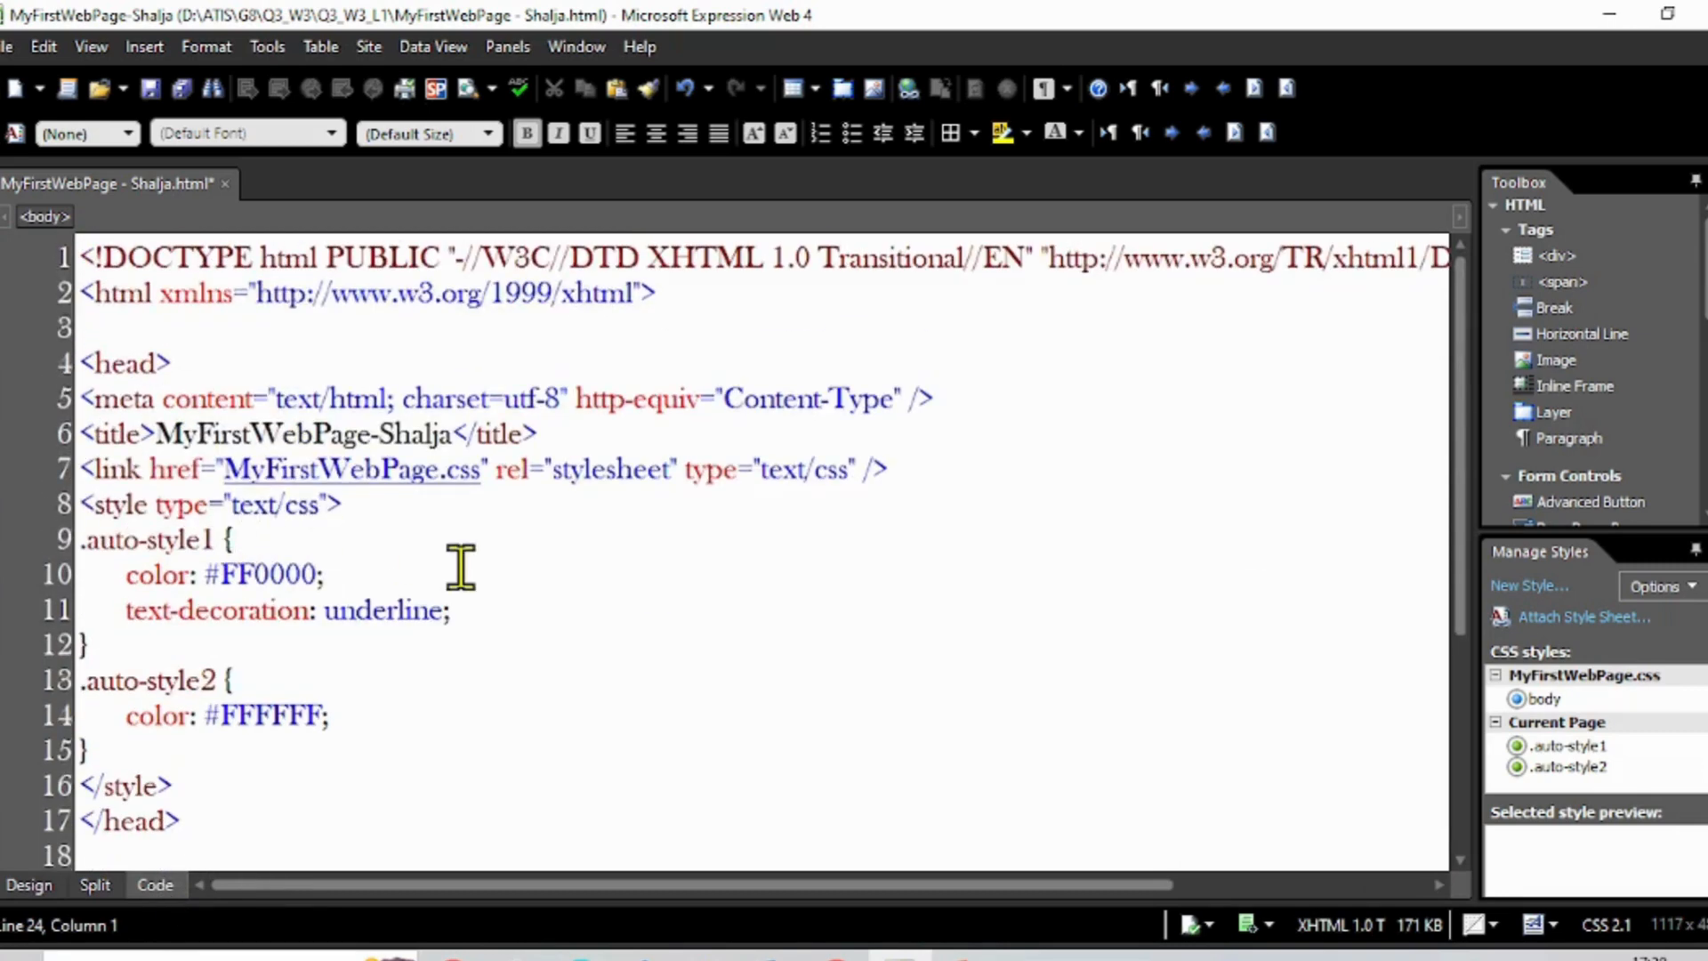
pyautogui.scroll(-3, 649, 553)
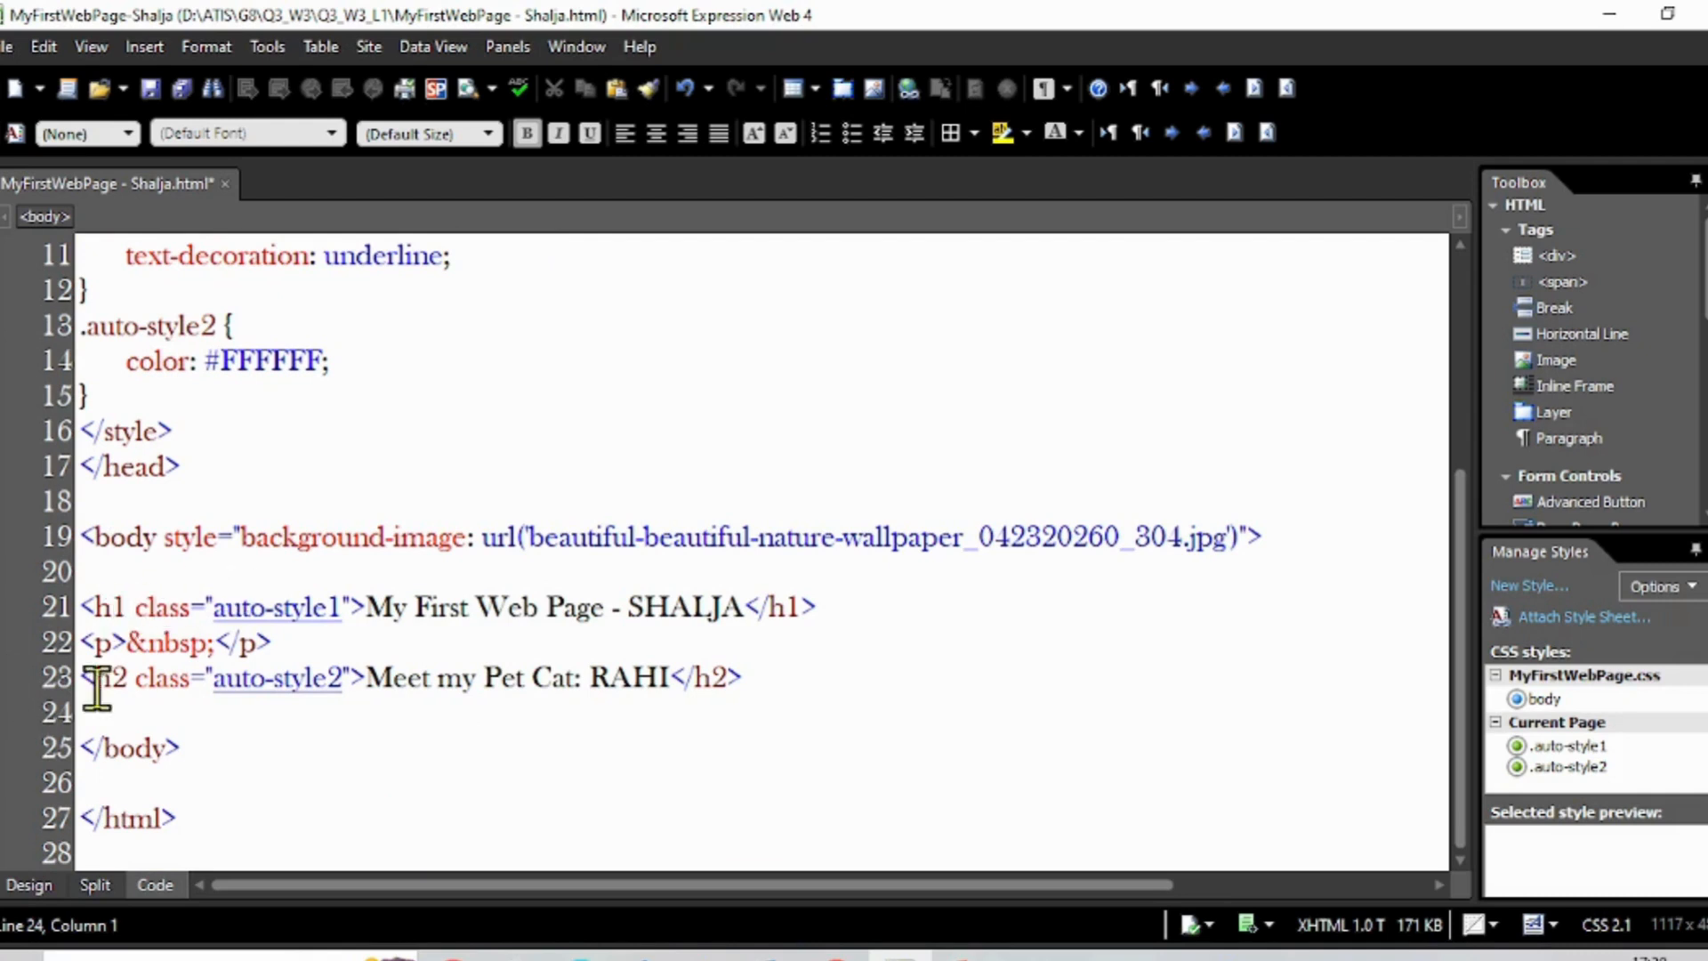
pyautogui.click(34, 884)
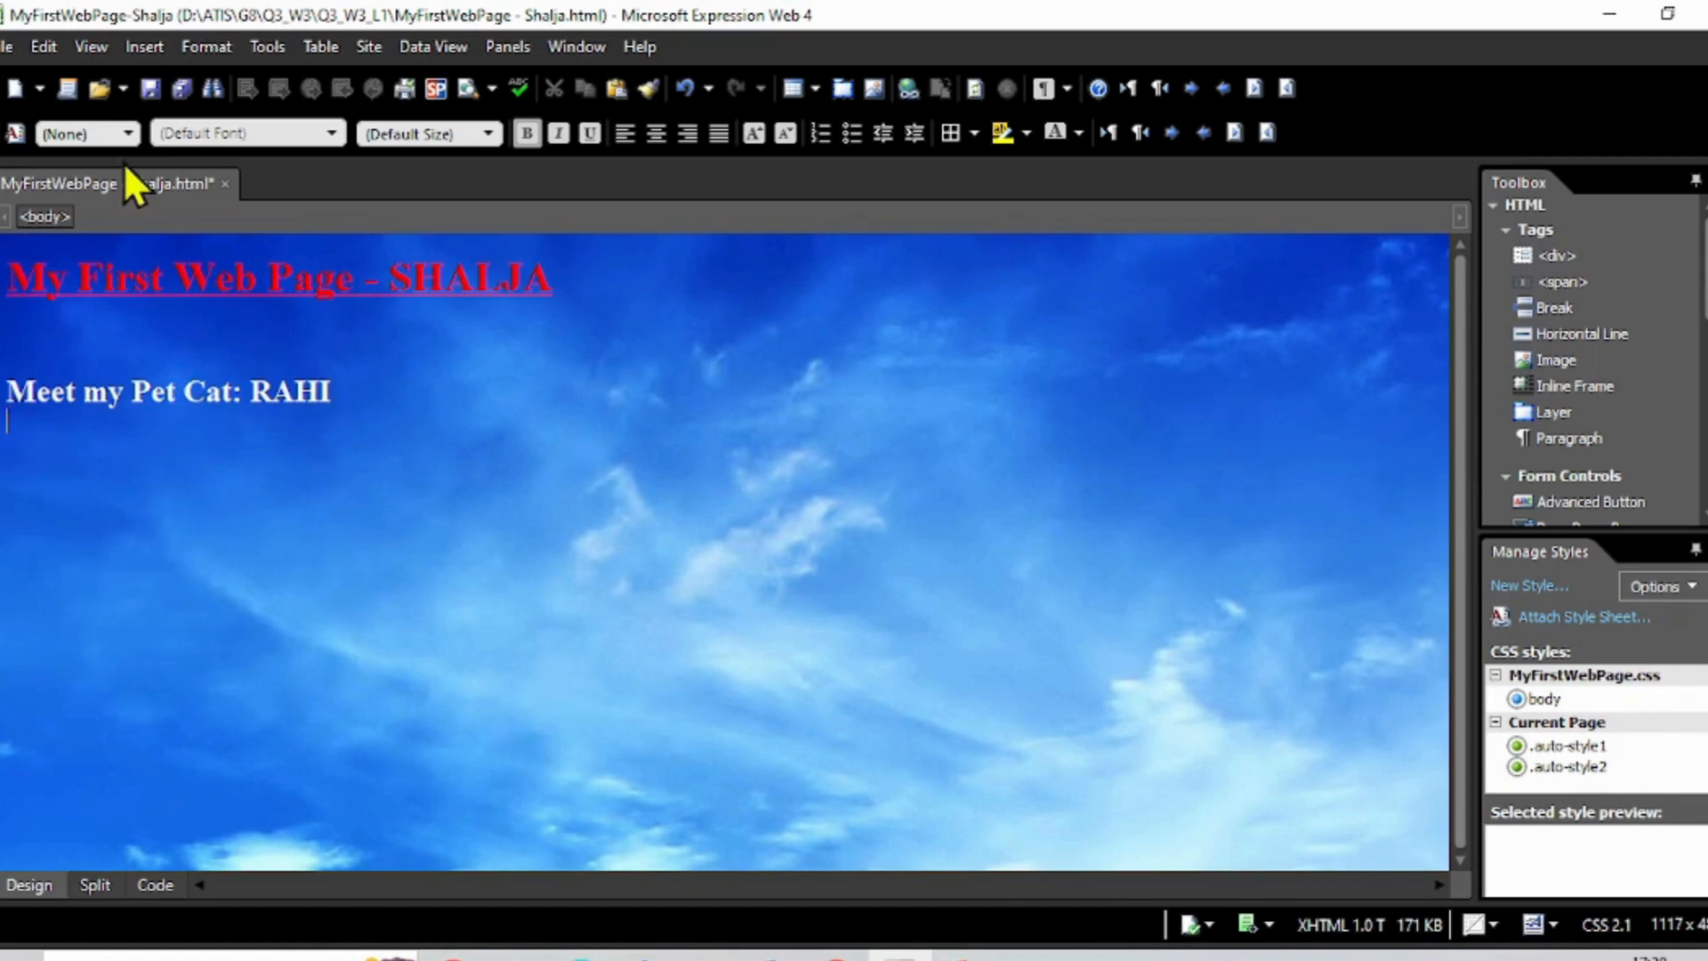
# Insert the picture what-are-the-best-names-for-black-cats.jpg below the pet cat heading with the alternate text "Pet Cat".
pyautogui.click(143, 45)
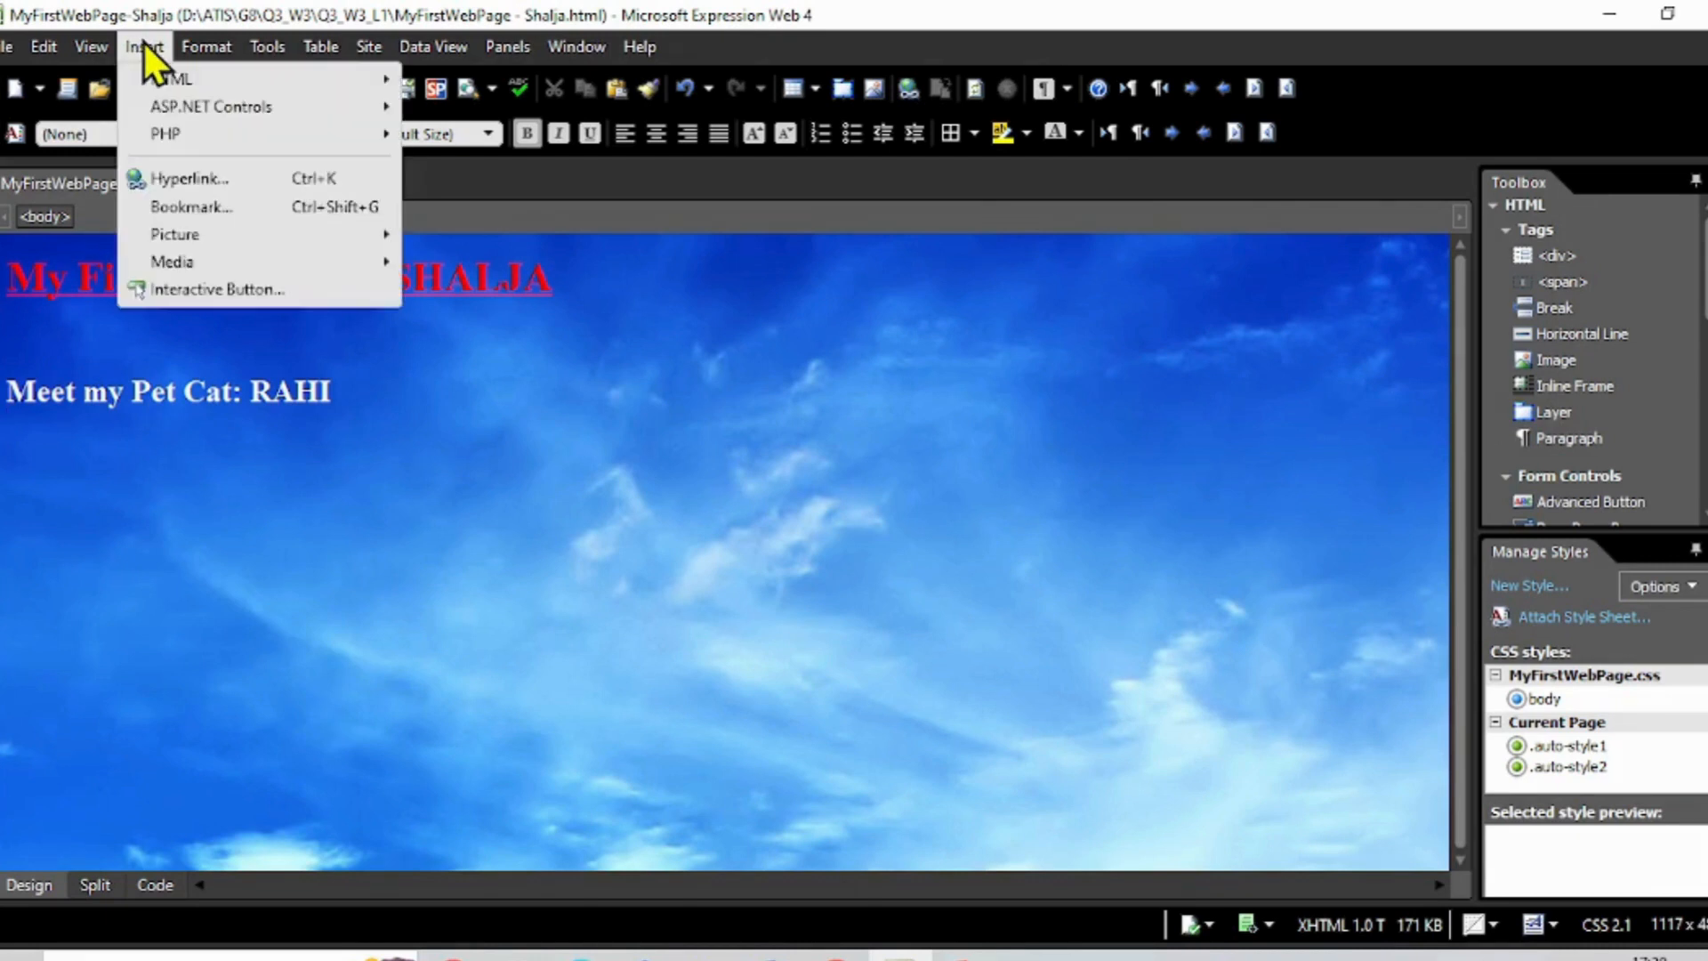
pyautogui.moveTo(254, 233)
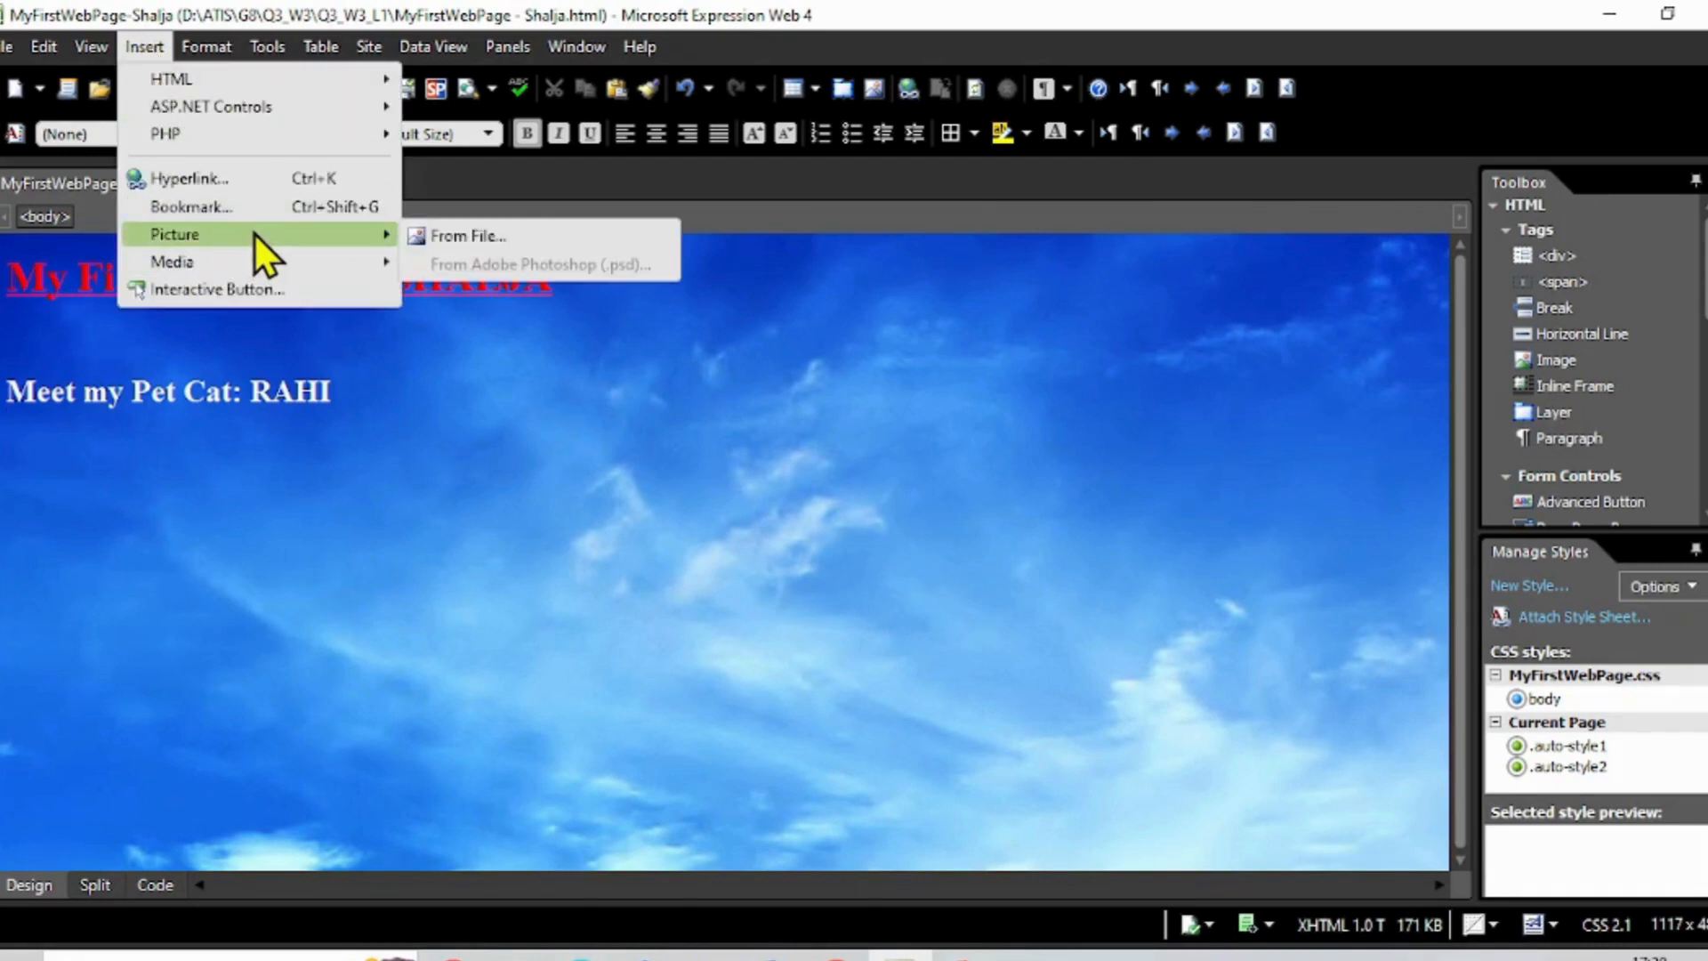
pyautogui.click(526, 232)
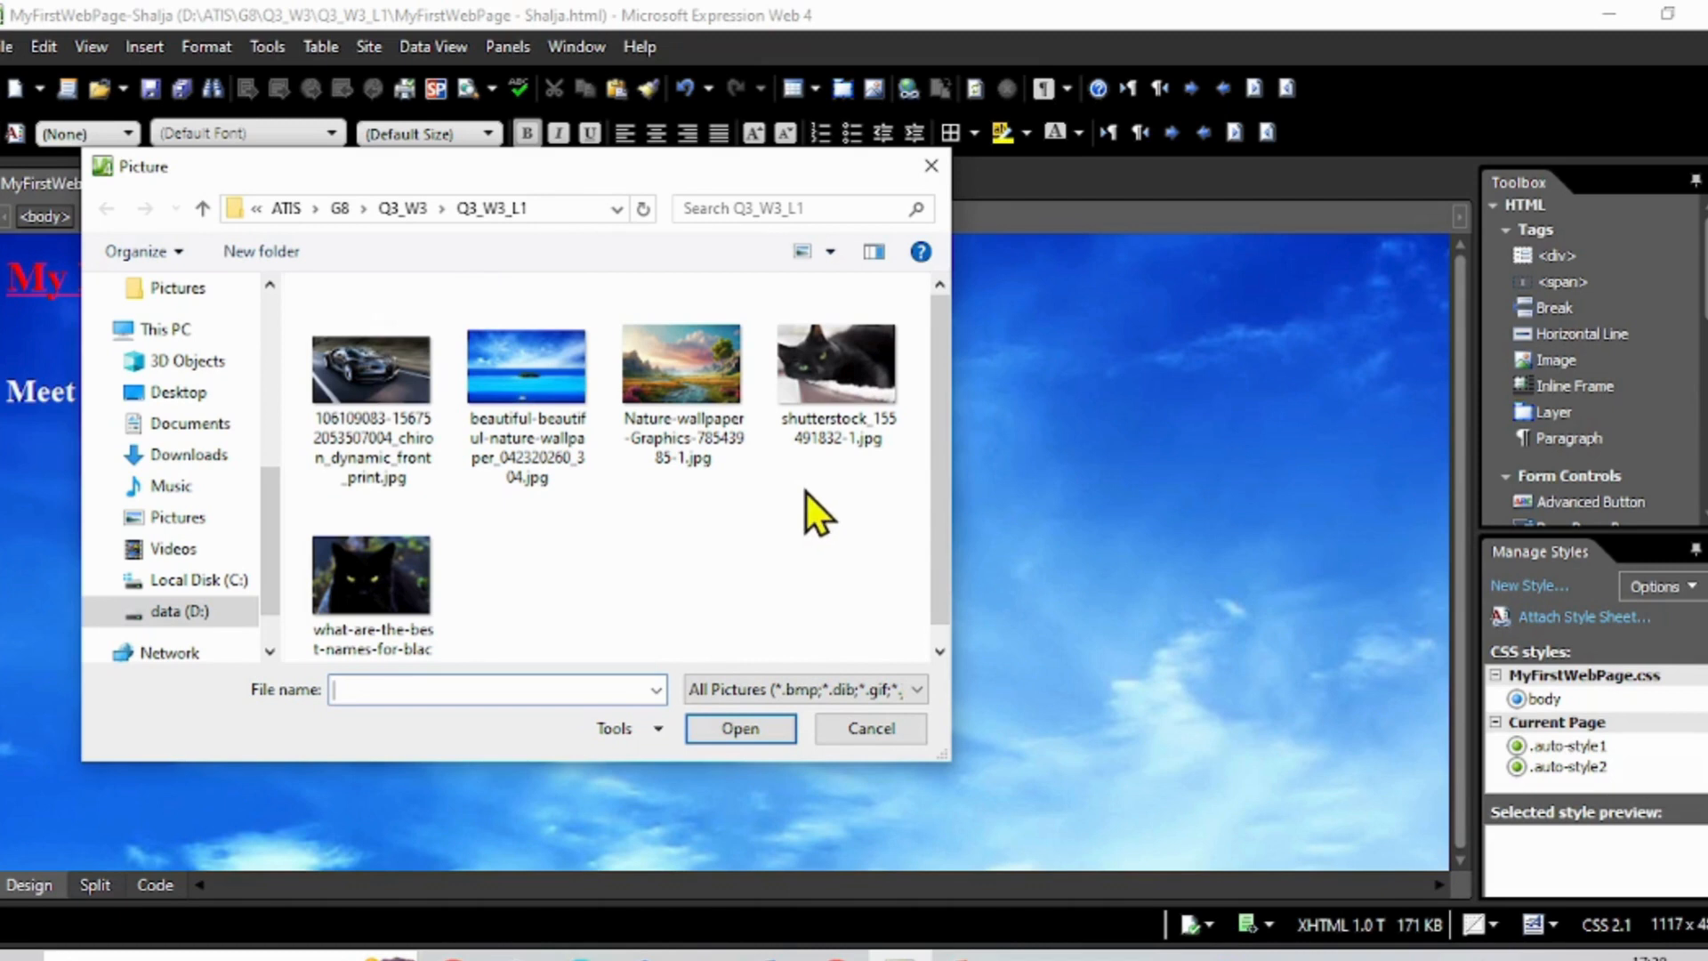
pyautogui.click(360, 580)
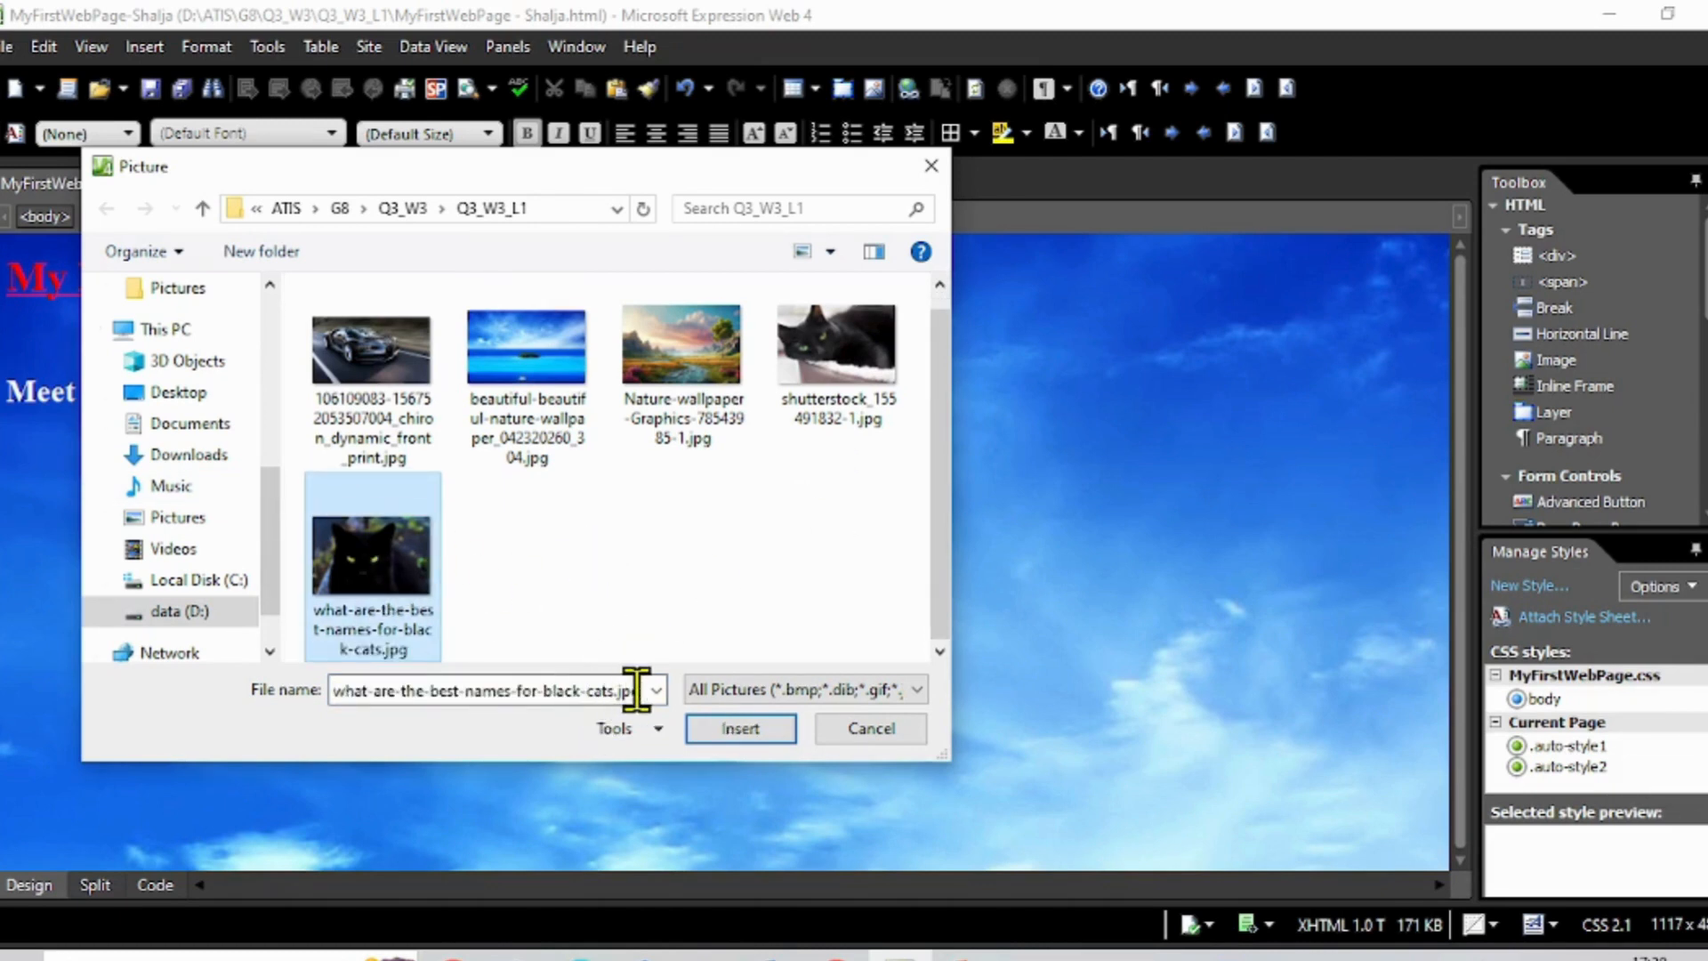
pyautogui.click(731, 729)
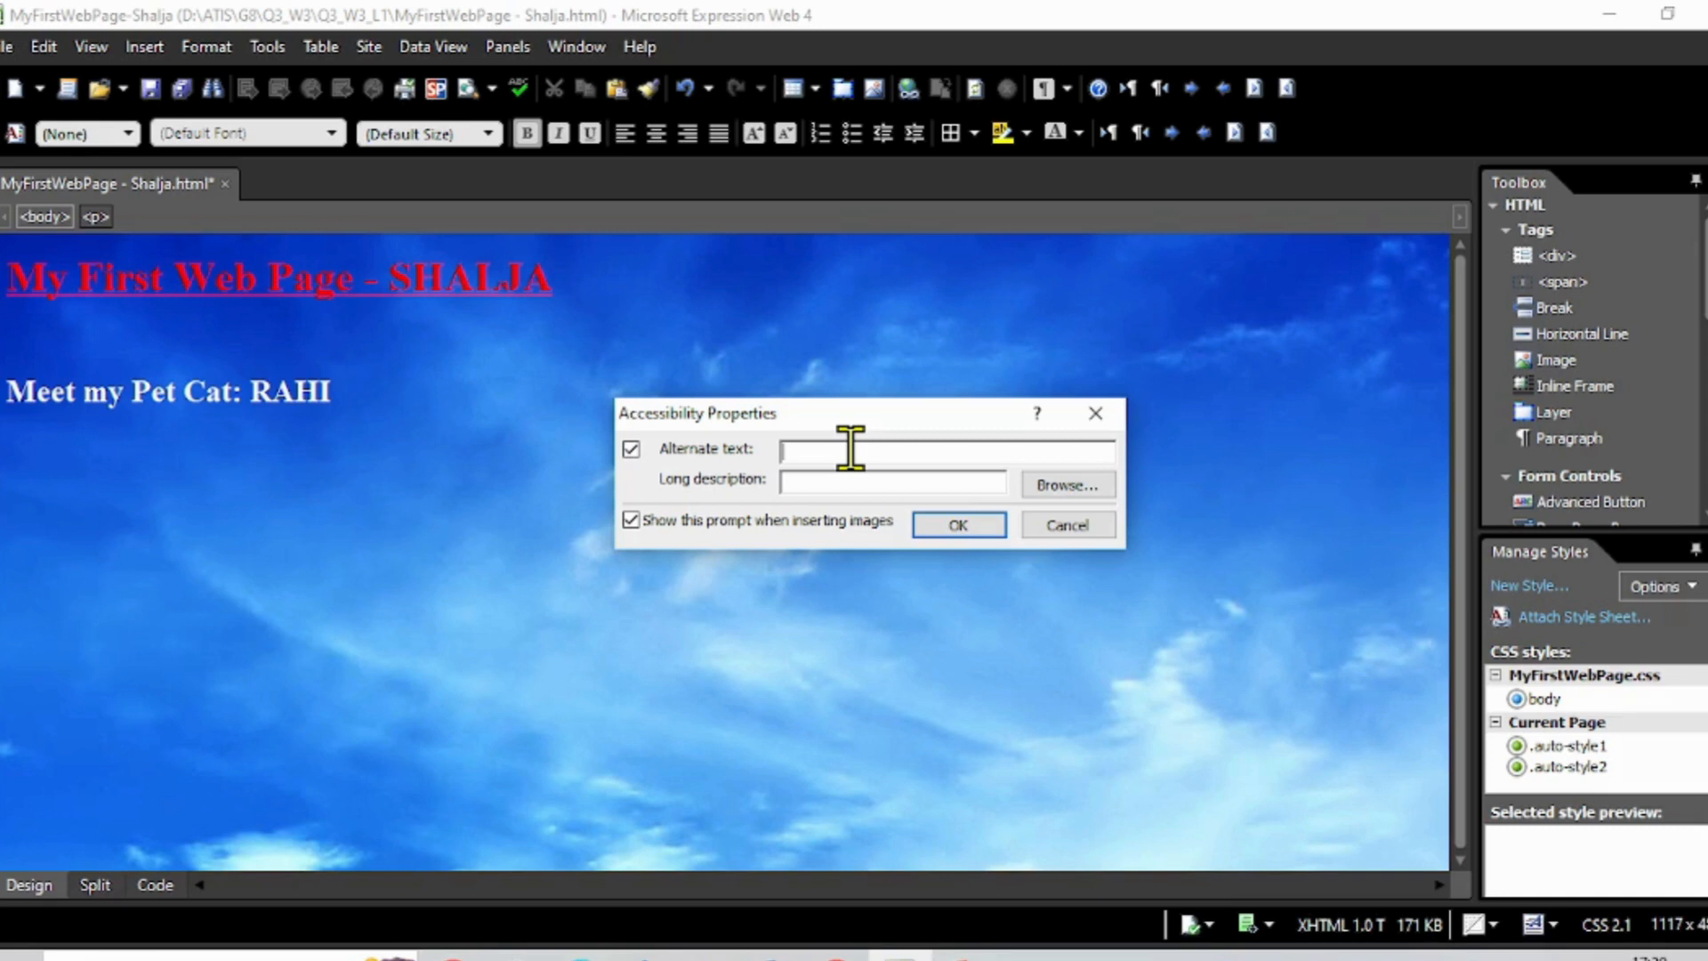
pyautogui.write('Pet Cat')
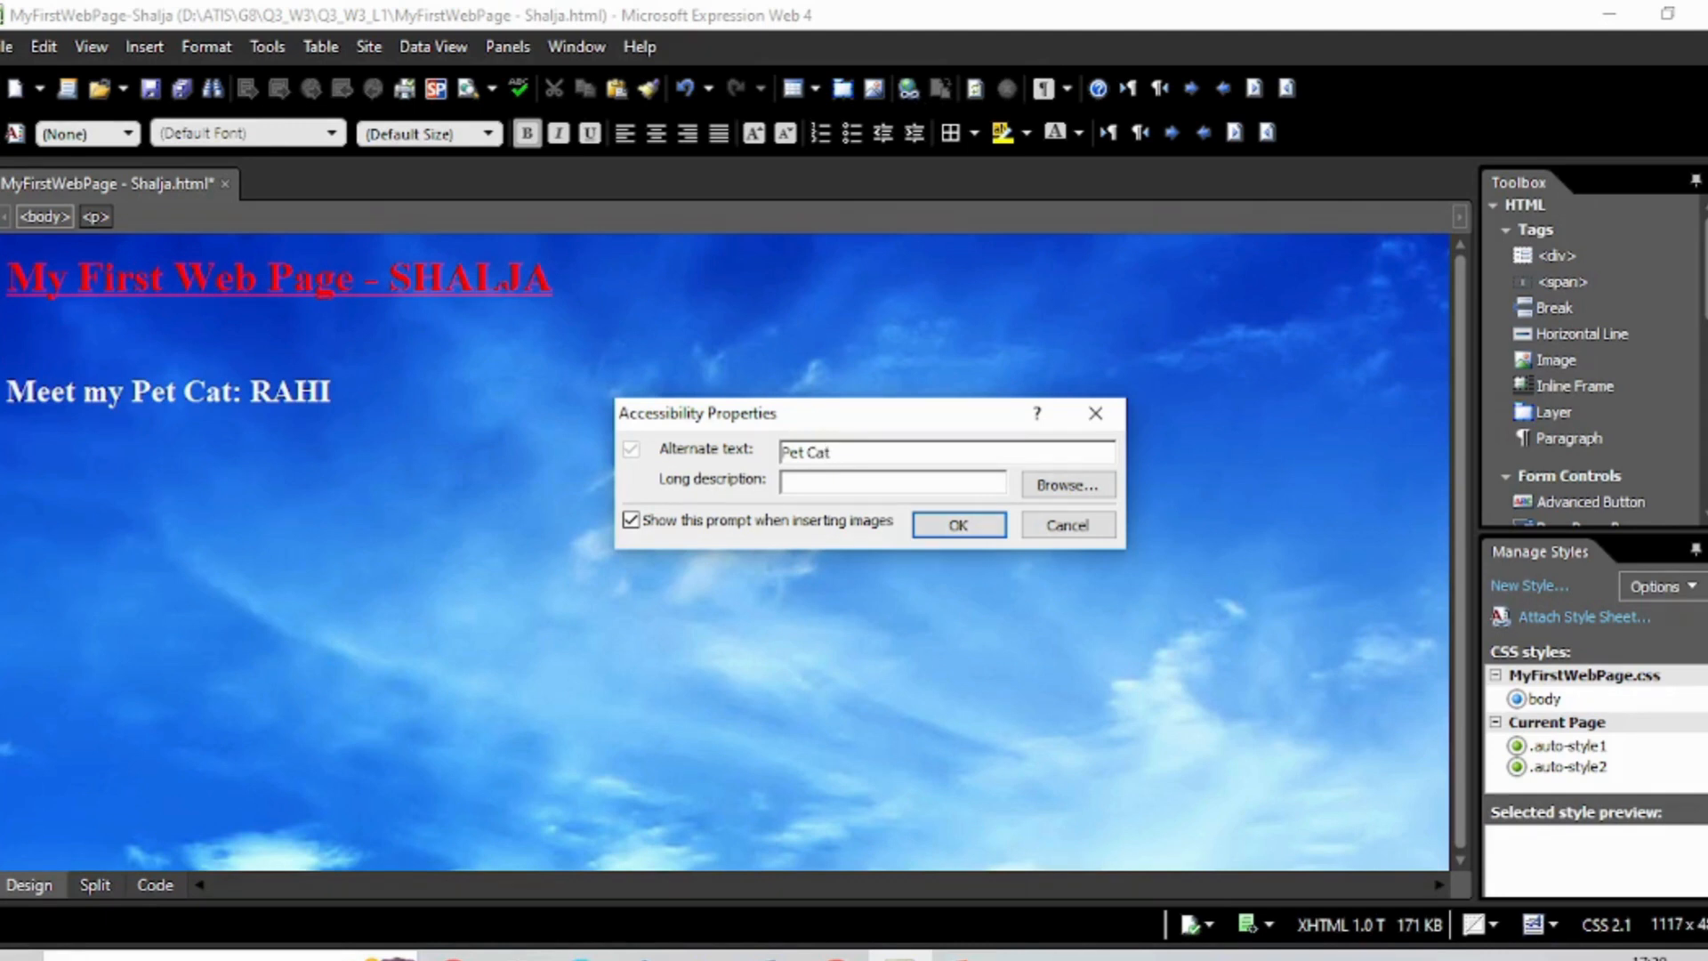
pyautogui.click(959, 525)
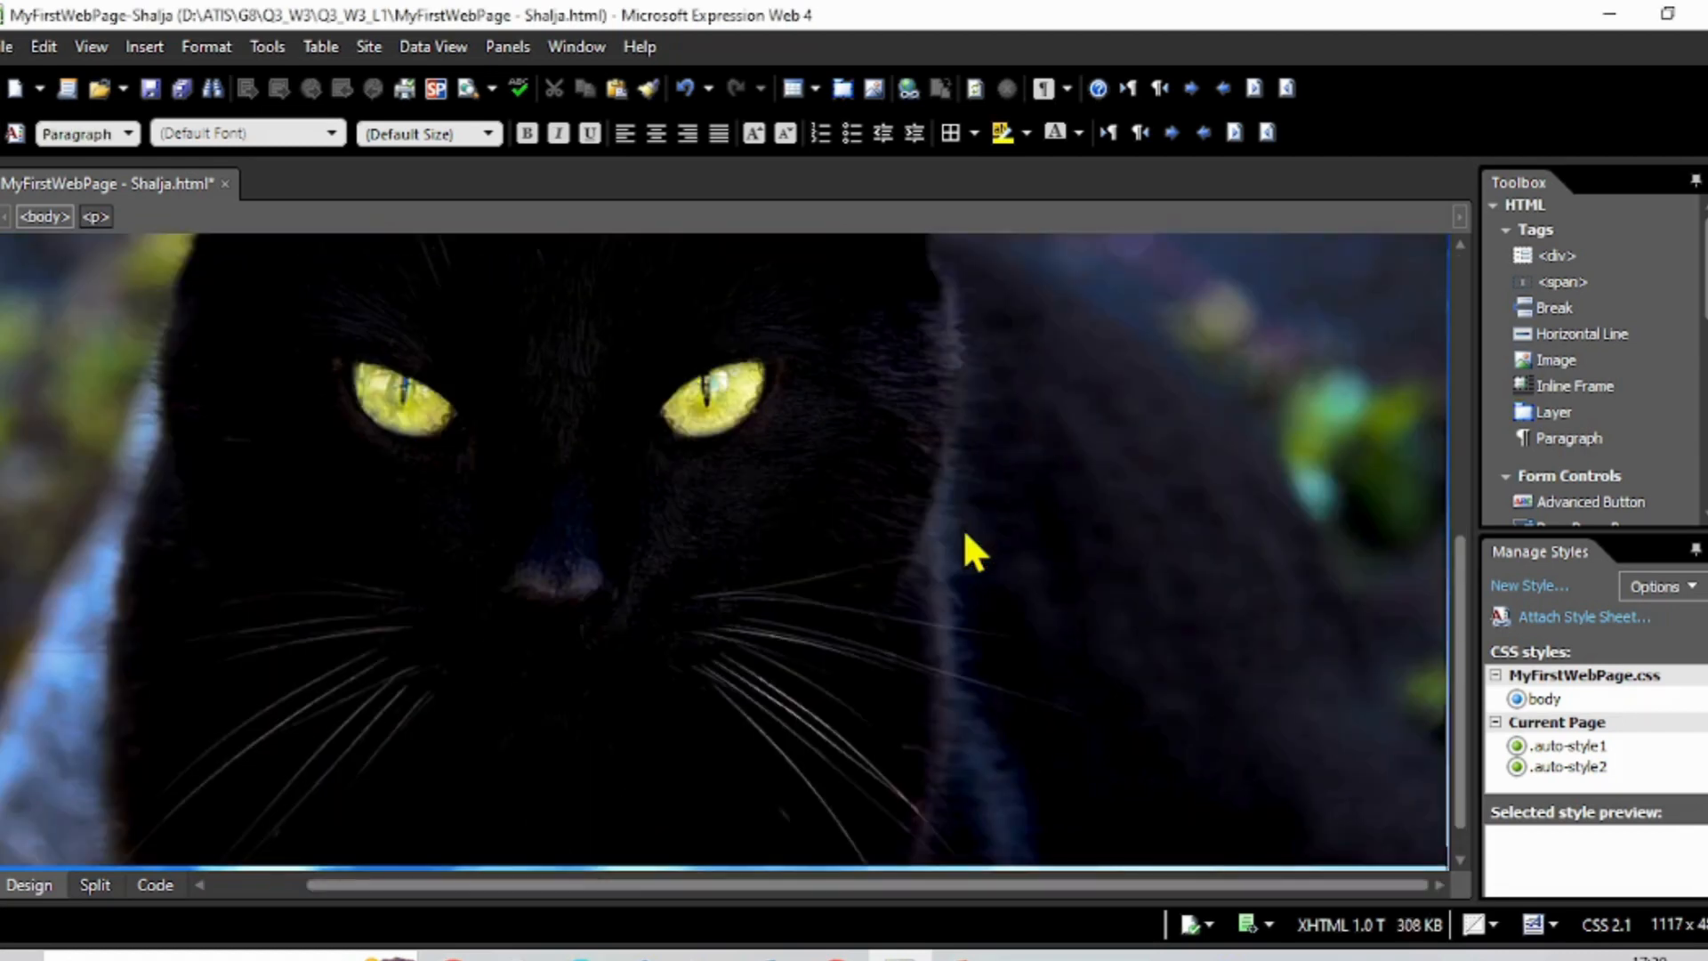
# Shrink the cat image so it fits in the page's left part below the pet cat heading, keeping a landscape shape.
pyautogui.scroll(-1, 1149, 668)
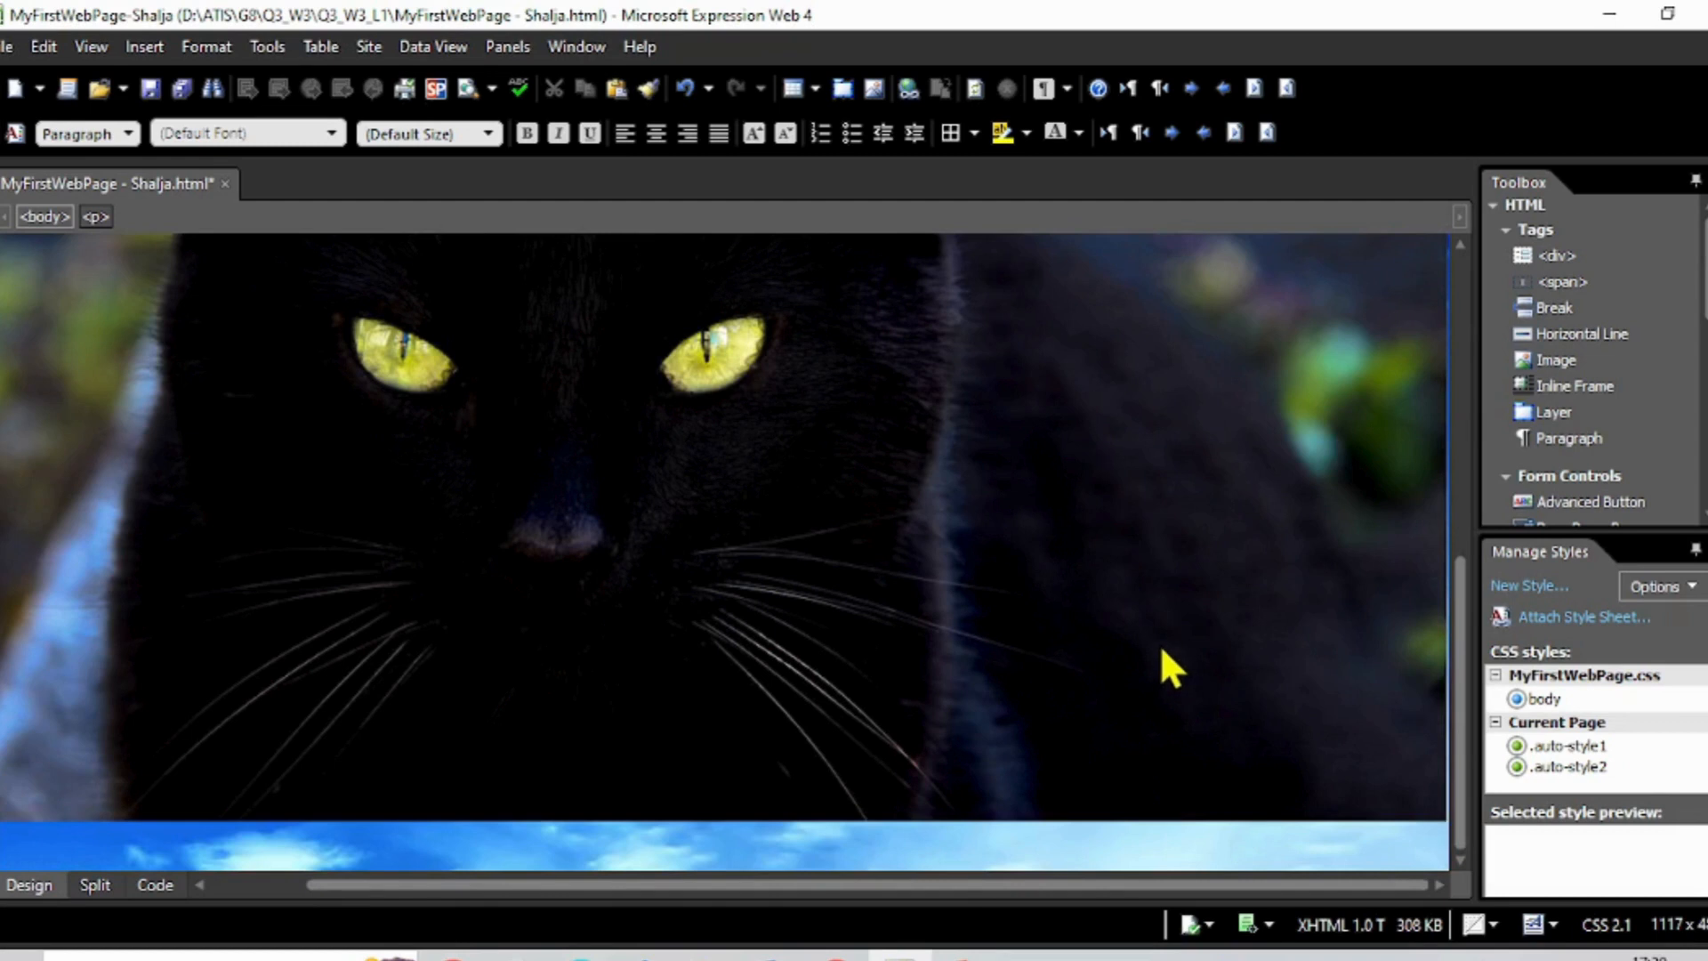
pyautogui.click(1137, 648)
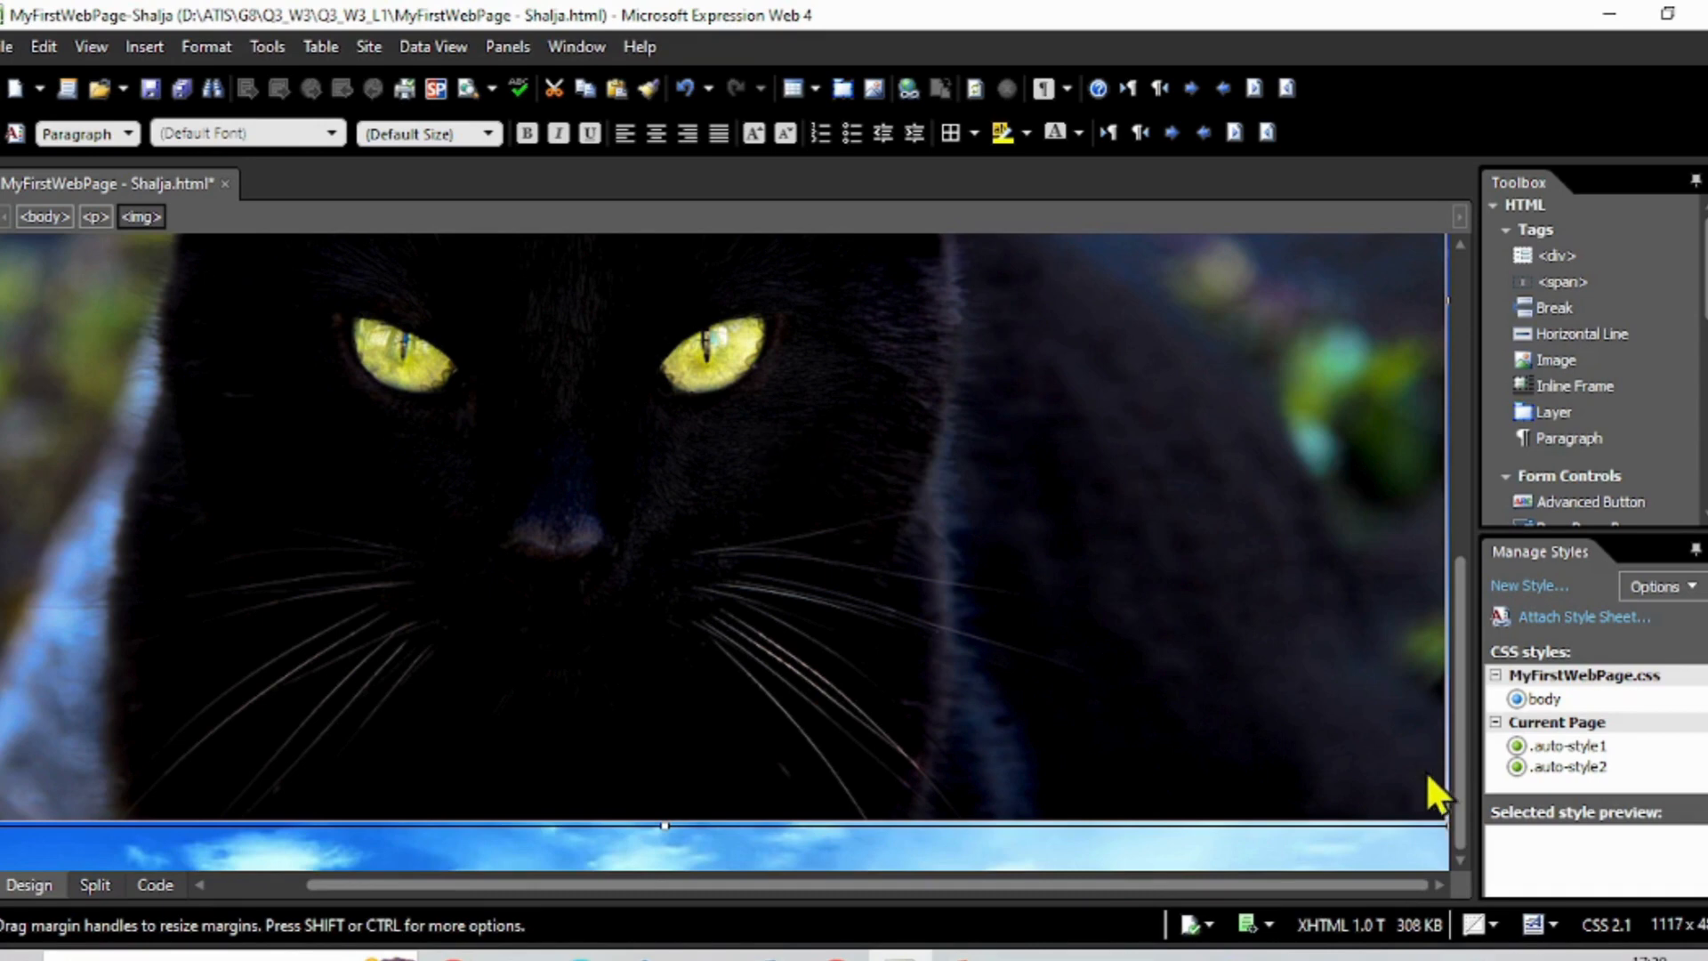
pyautogui.moveTo(1443, 825); pyautogui.dragTo(393, 370)
pyautogui.scroll(-3, 639, 473)
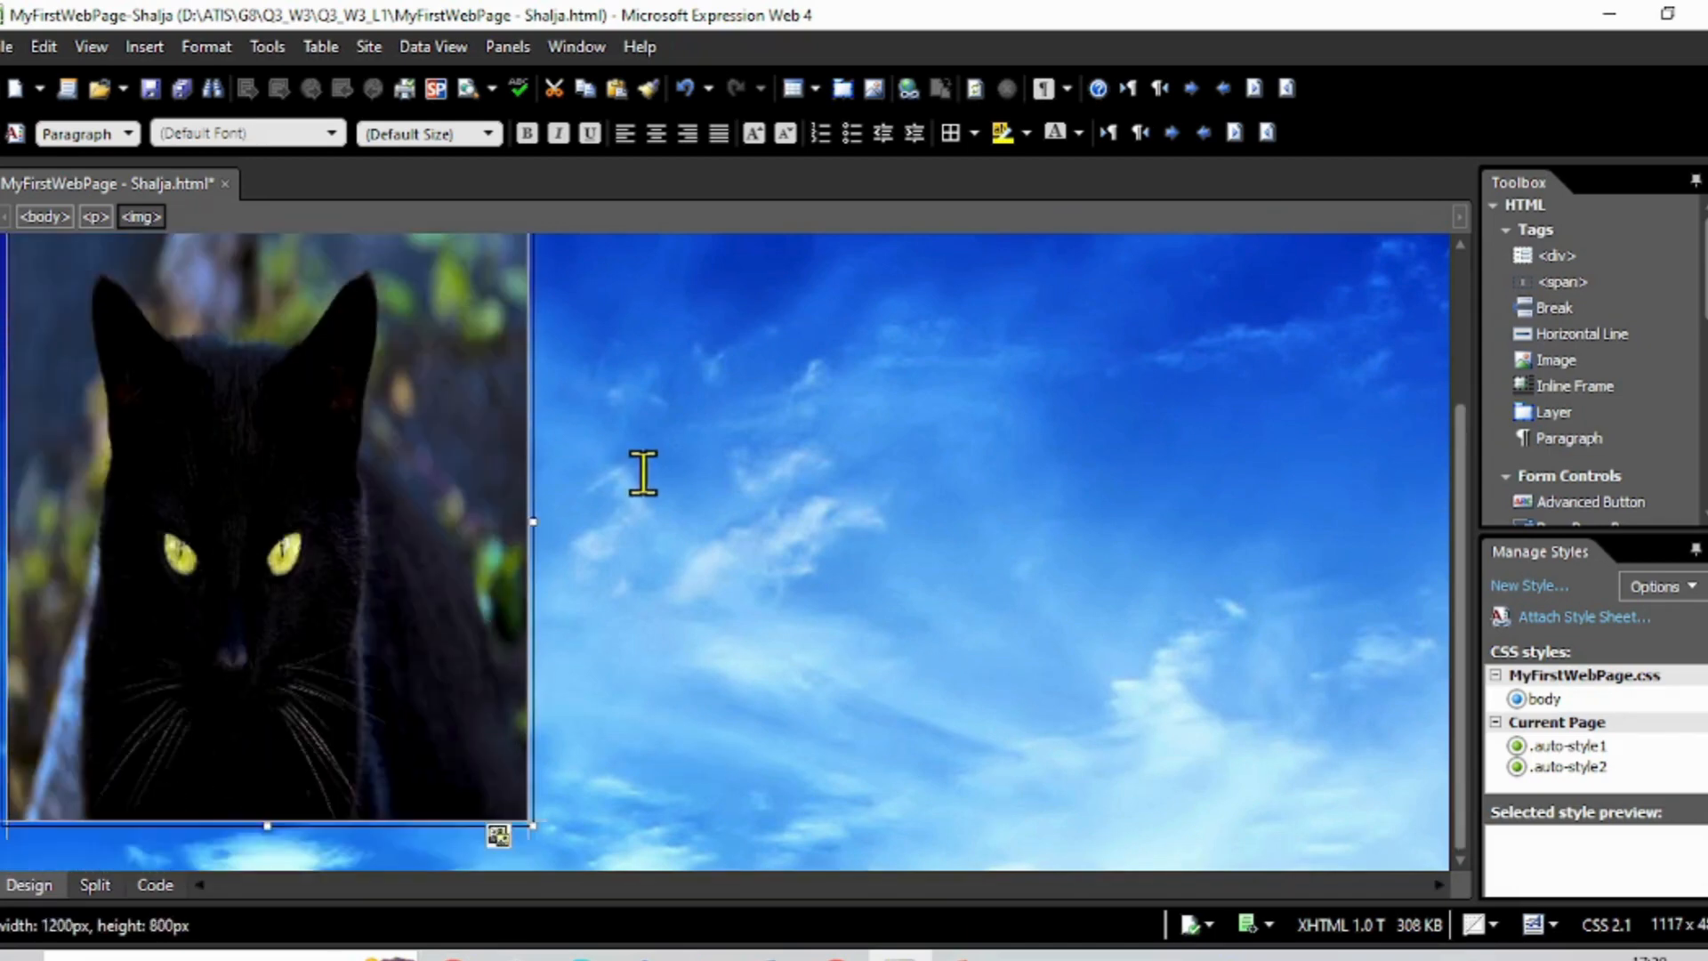
pyautogui.moveTo(531, 517); pyautogui.dragTo(861, 570)
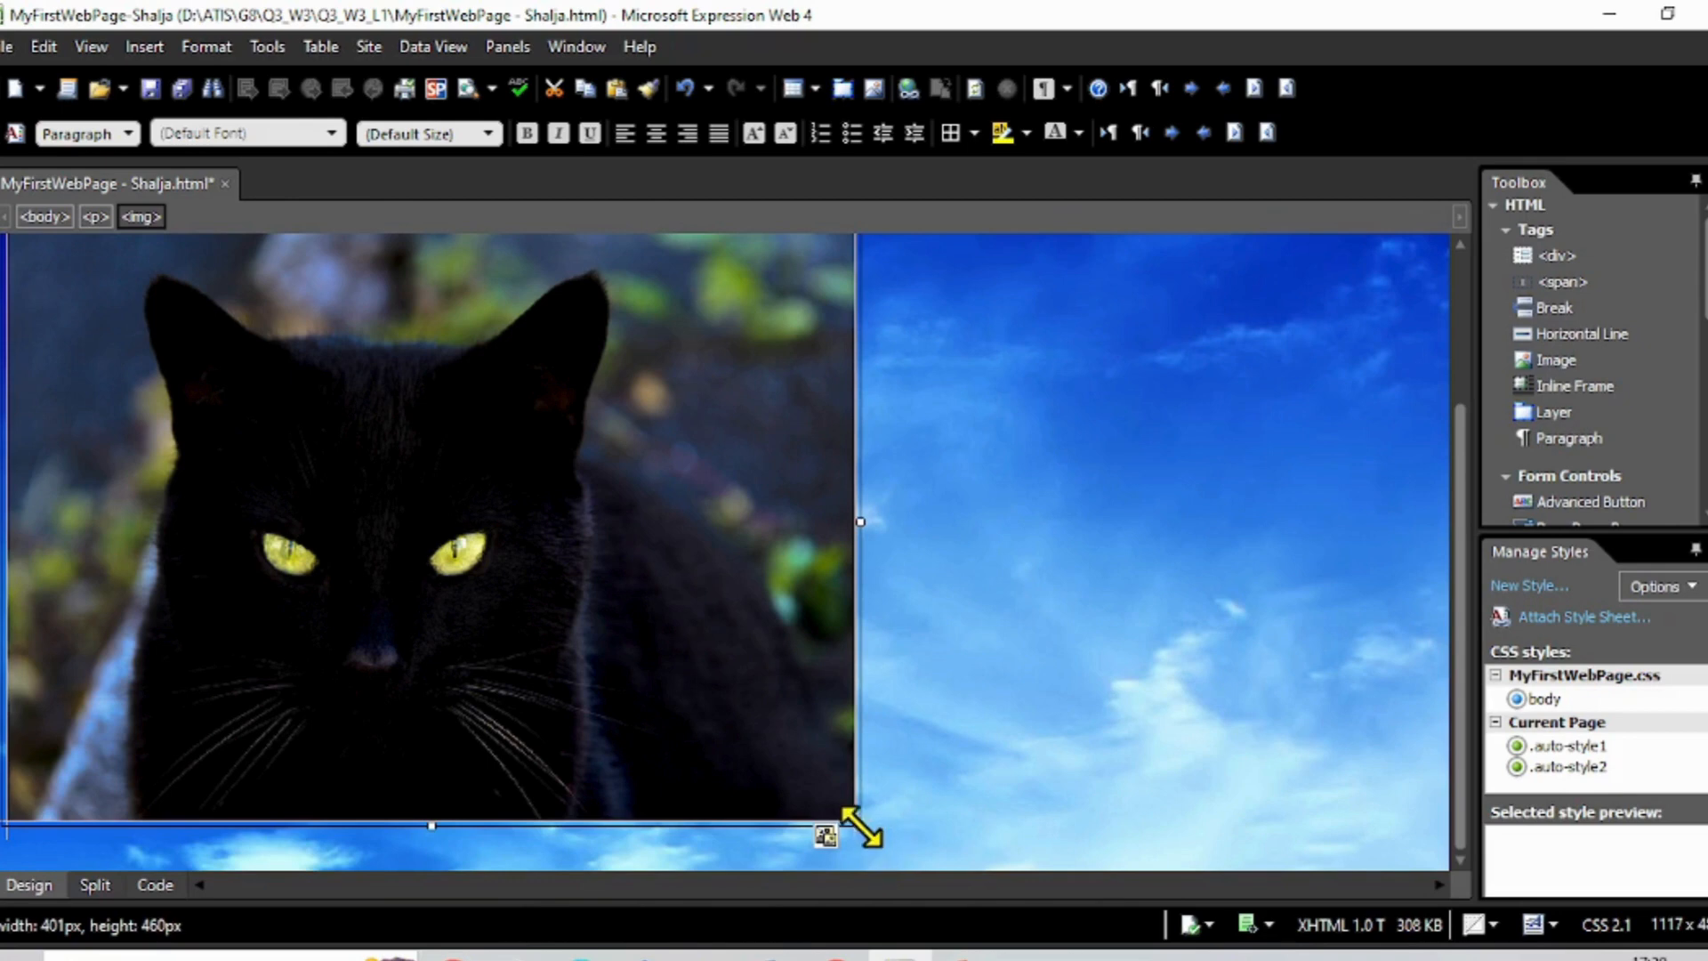
pyautogui.moveTo(856, 824); pyautogui.dragTo(507, 560)
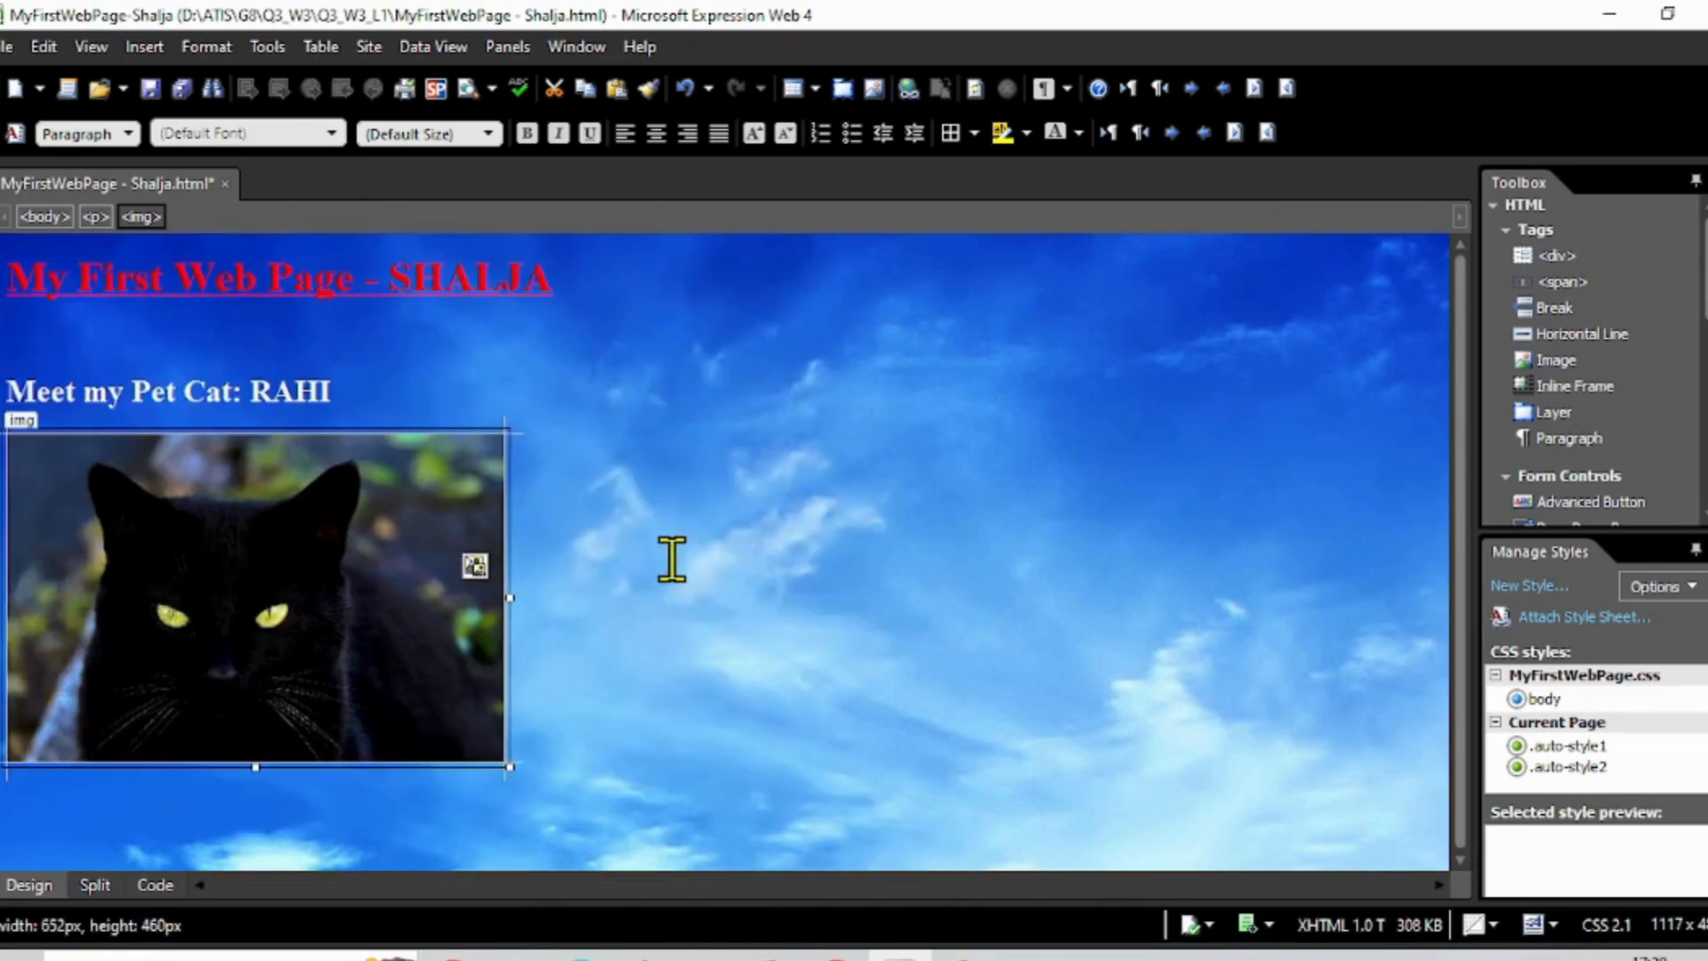
pyautogui.click(770, 583)
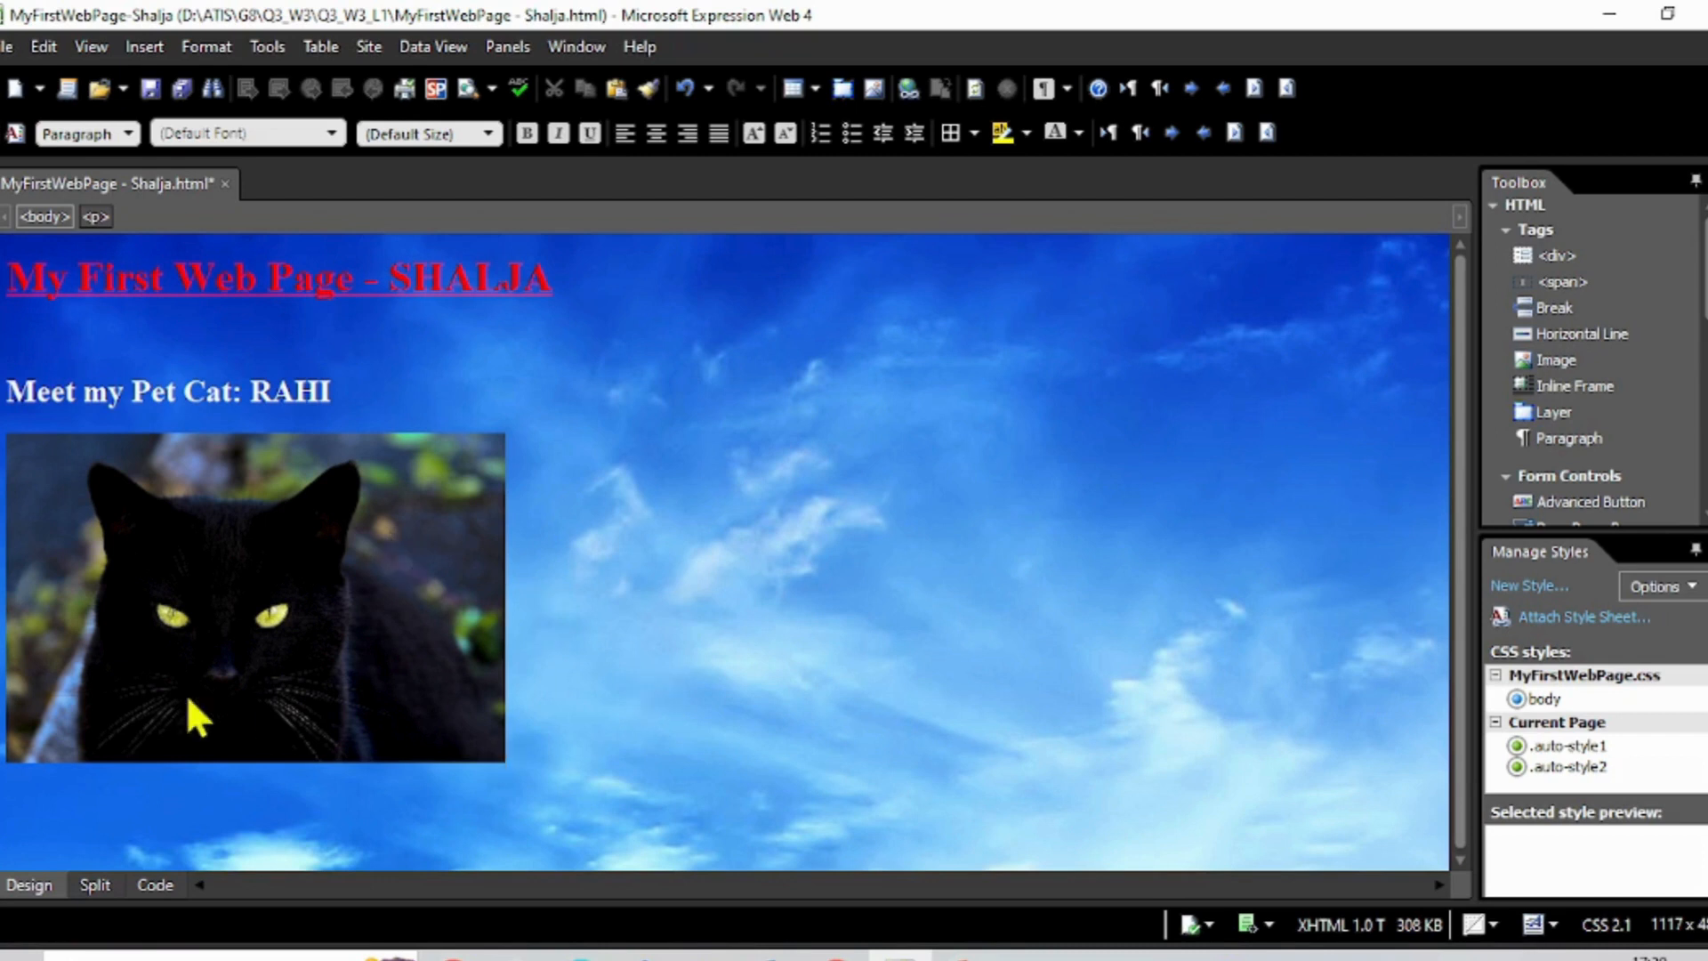
# Indent the cat image and the "Meet my Pet Cat: RAHI" heading slightly with leading spaces.
pyautogui.click(8, 746)
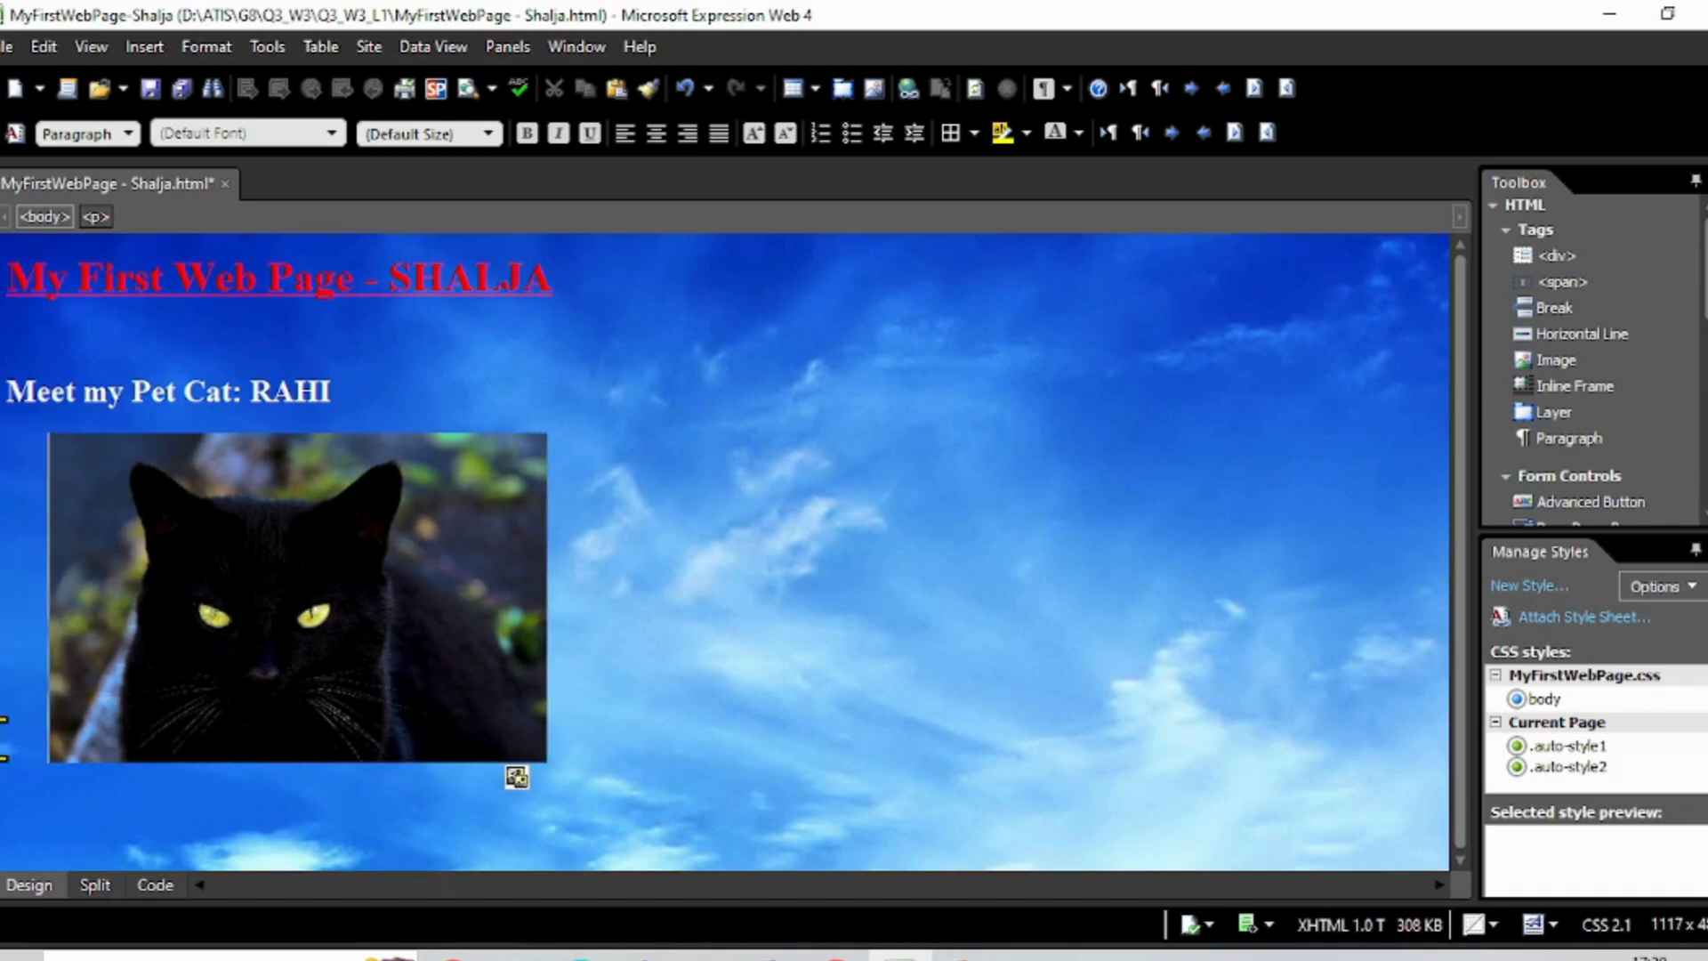
pyautogui.click(12, 391)
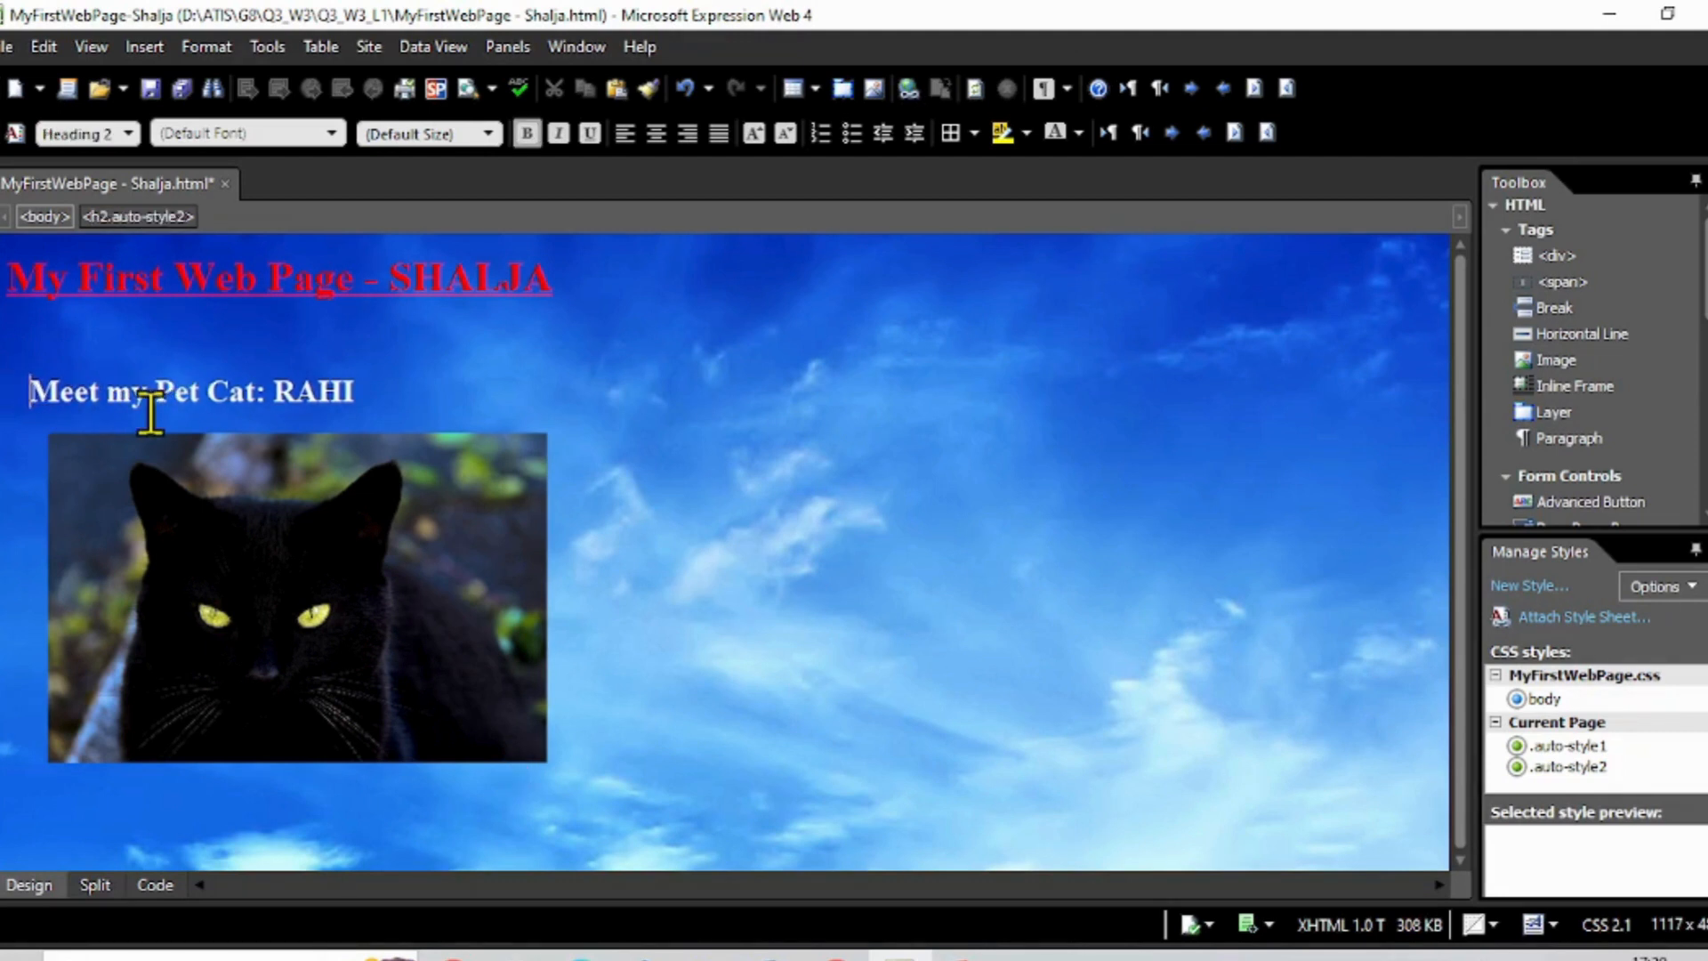
pyautogui.click(984, 472)
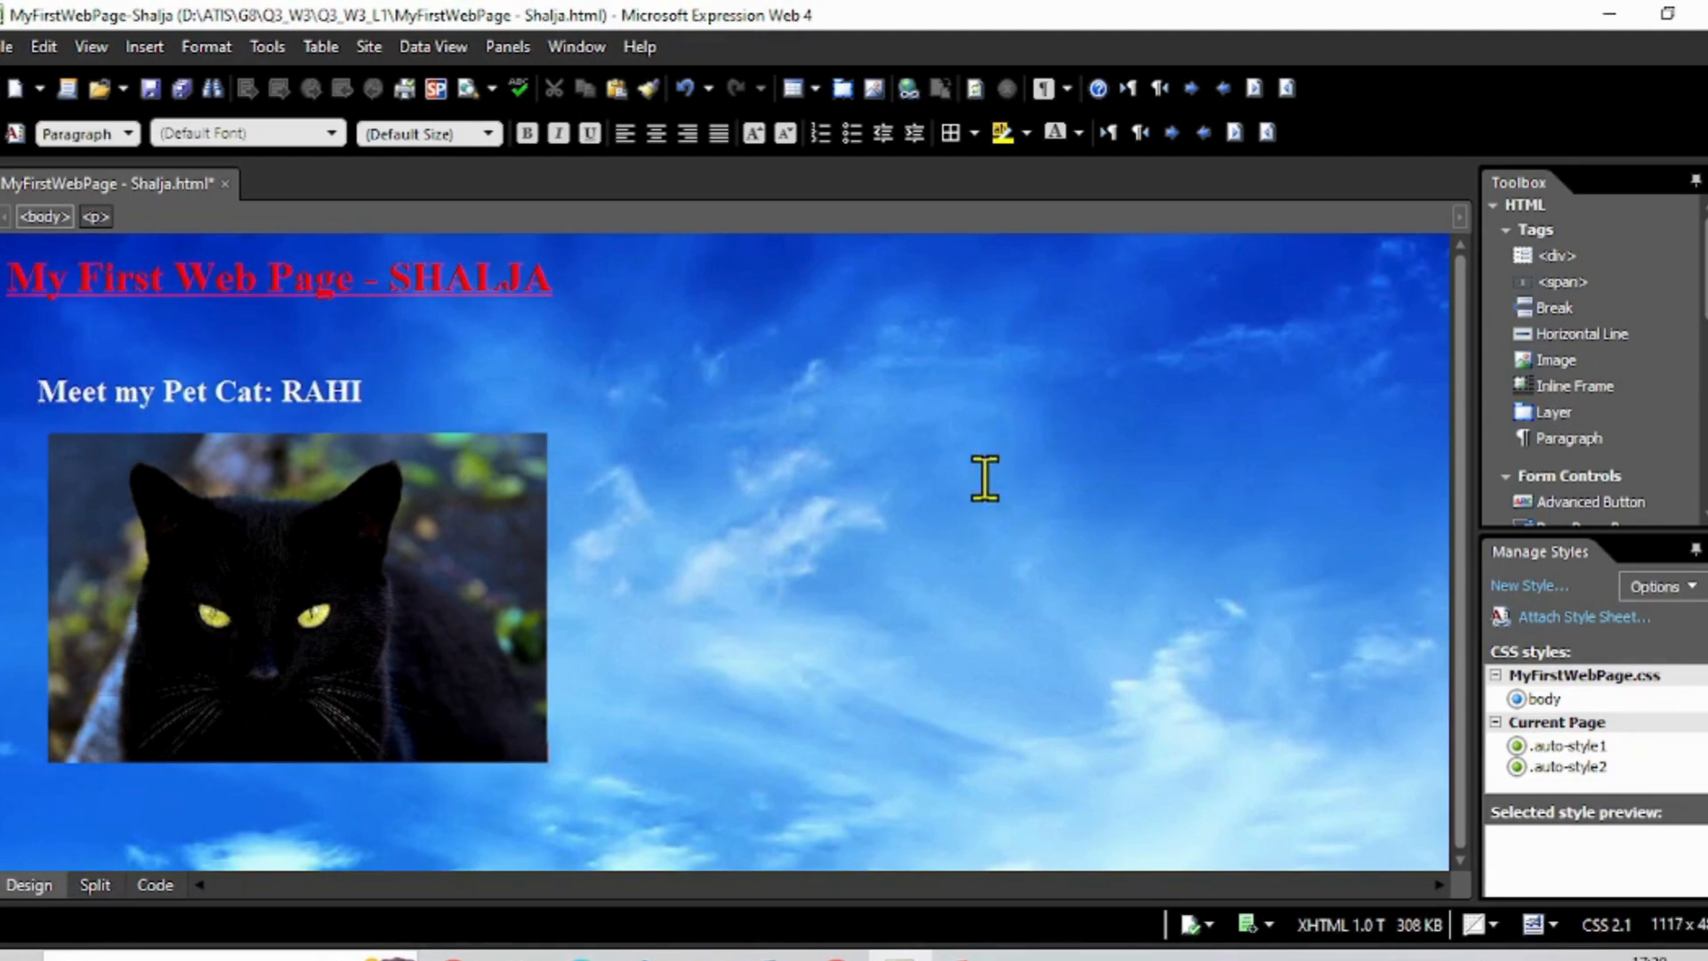
# Save the page, switch to Chrome and reload it there to preview the heading and cat image.
pyautogui.click(151, 85)
pyautogui.moveTo(836, 957)
pyautogui.click(839, 858)
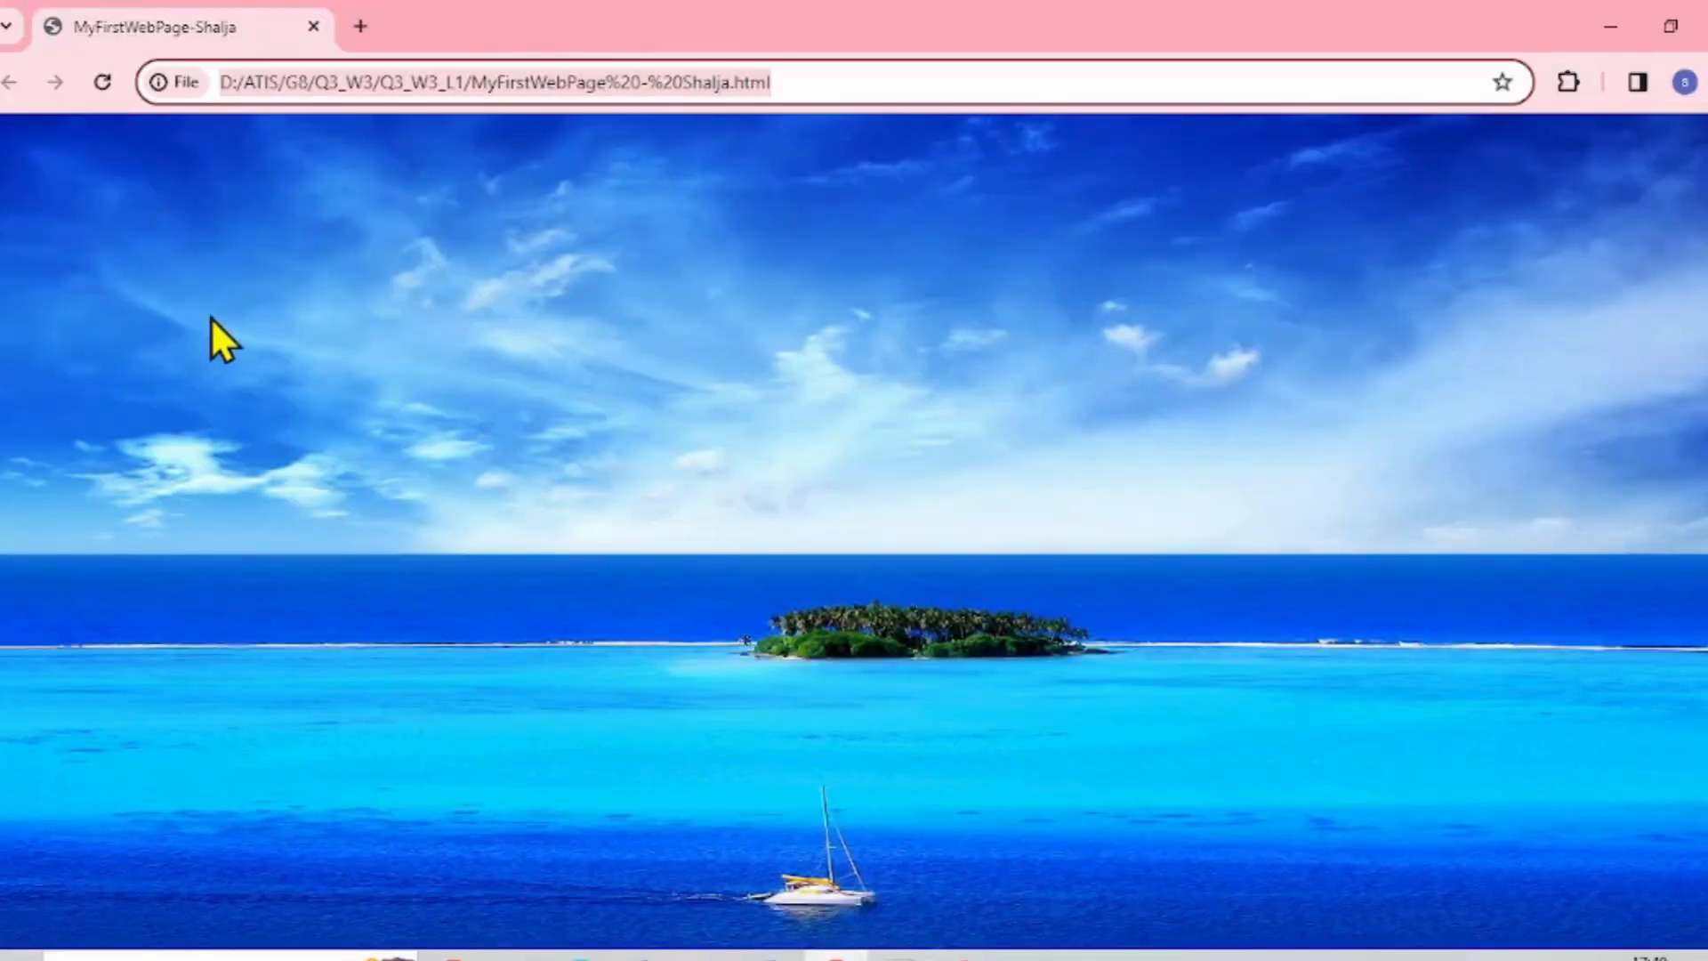
pyautogui.click(103, 83)
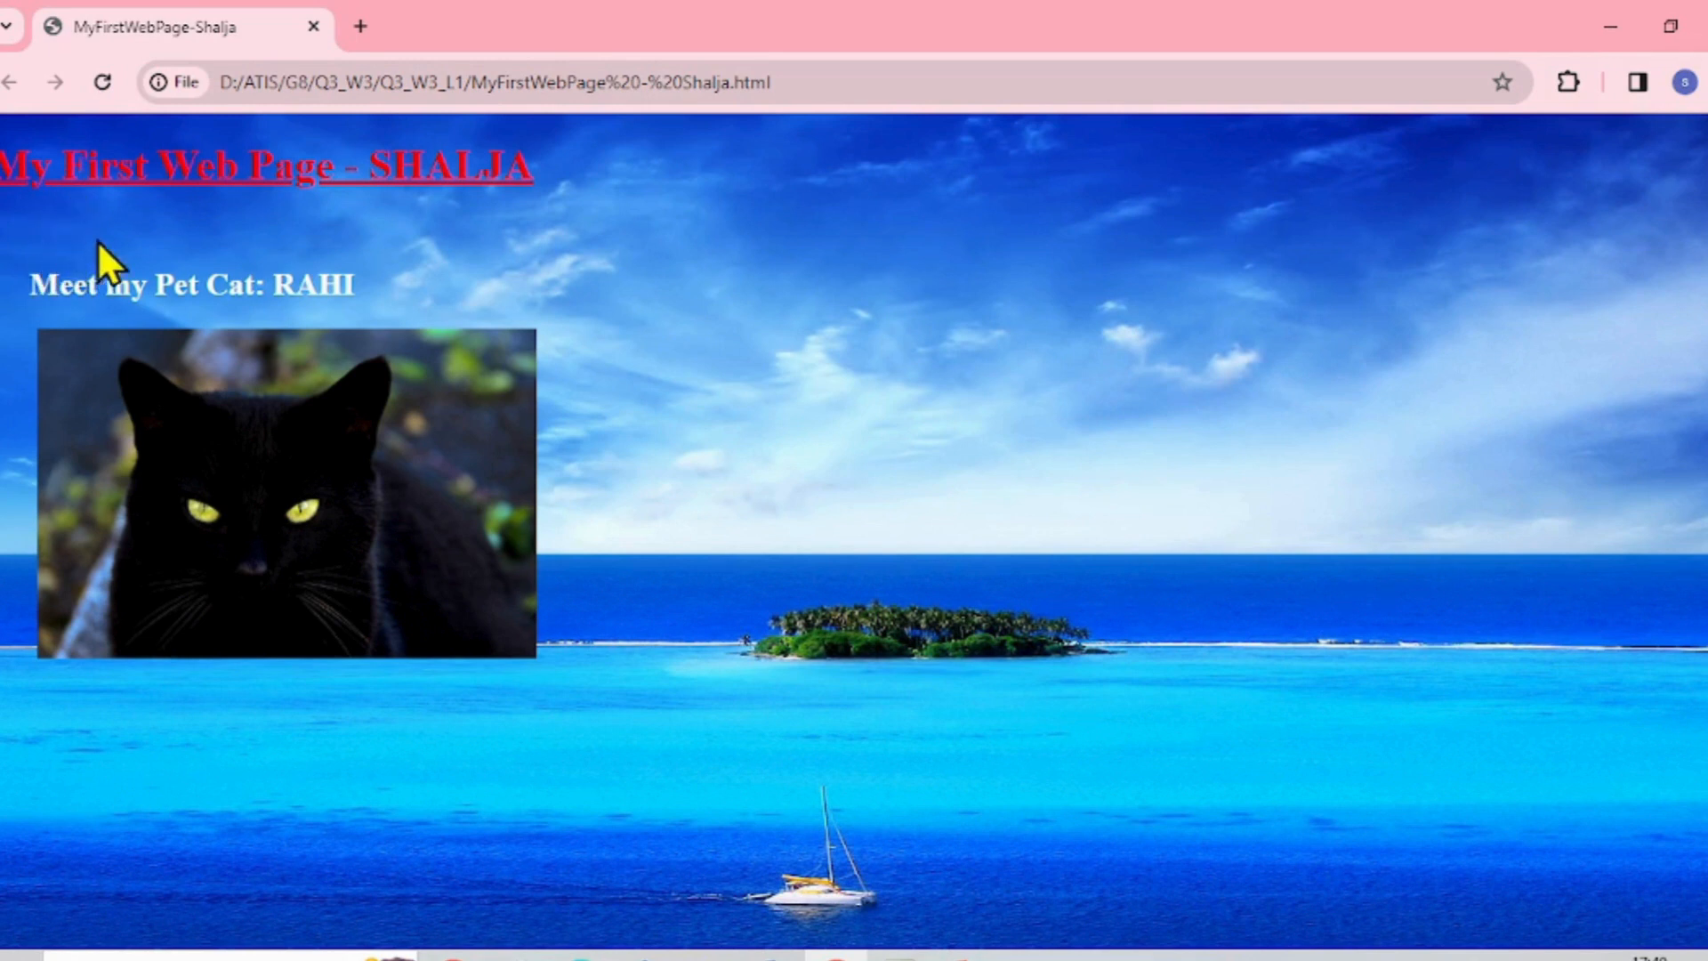
# Switch back to Expression Web and delete the blank line between the page title and the pet cat heading.
pyautogui.click(899, 956)
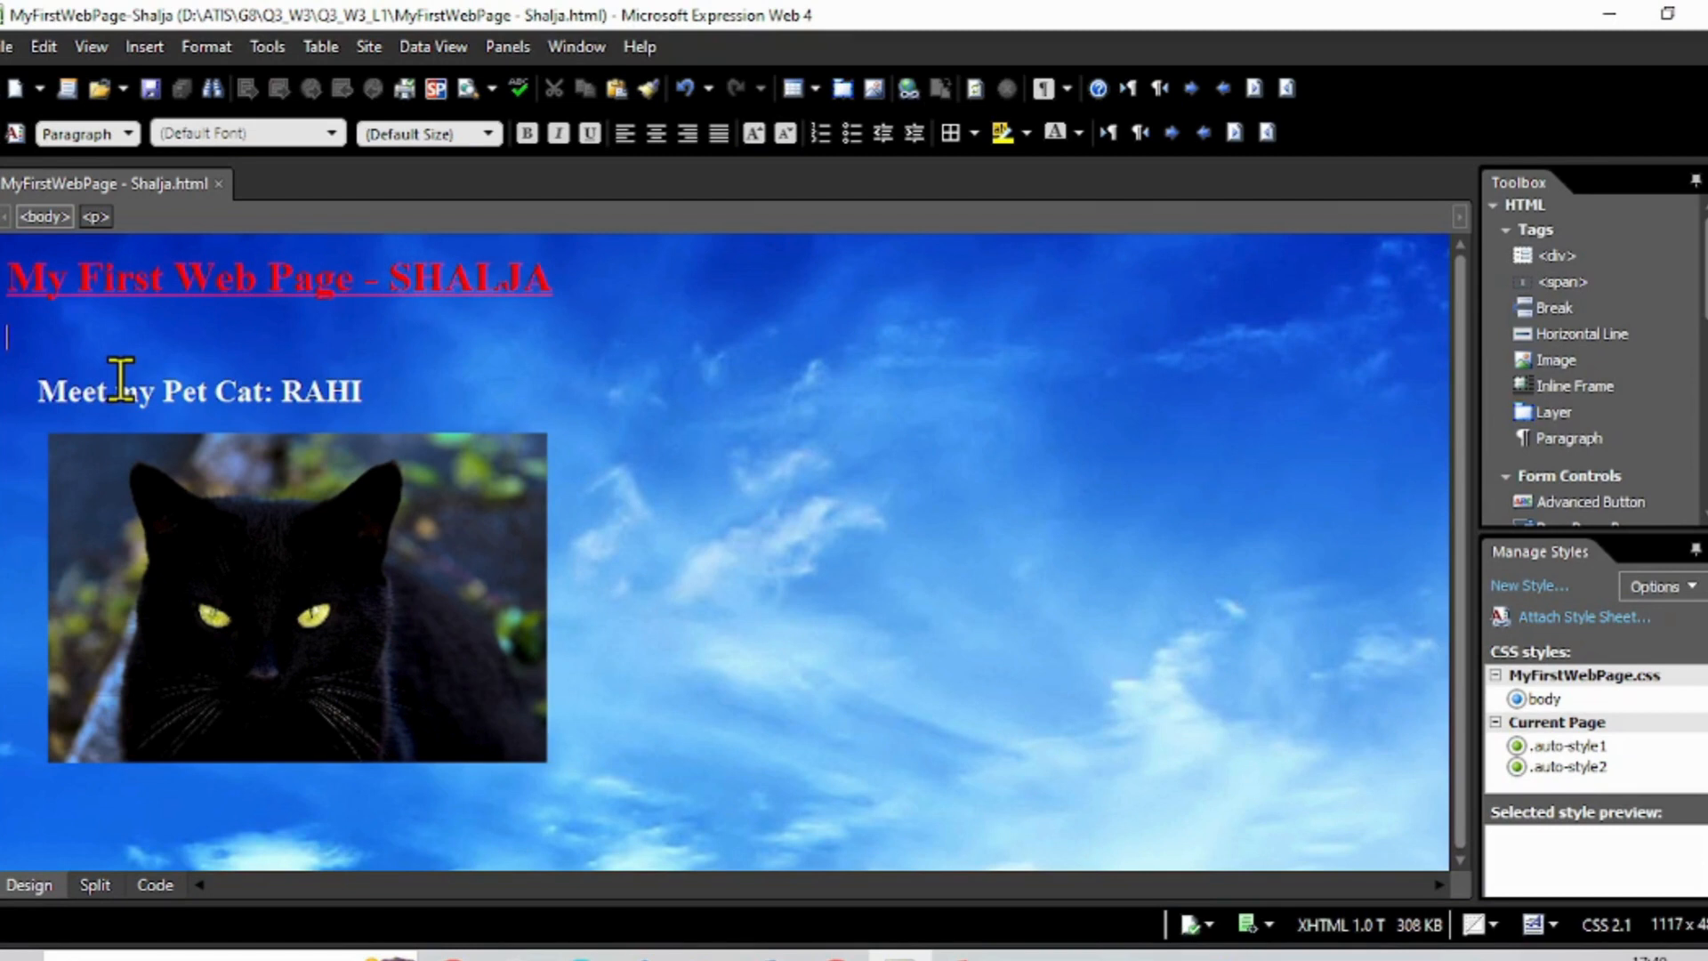
pyautogui.press('Delete')
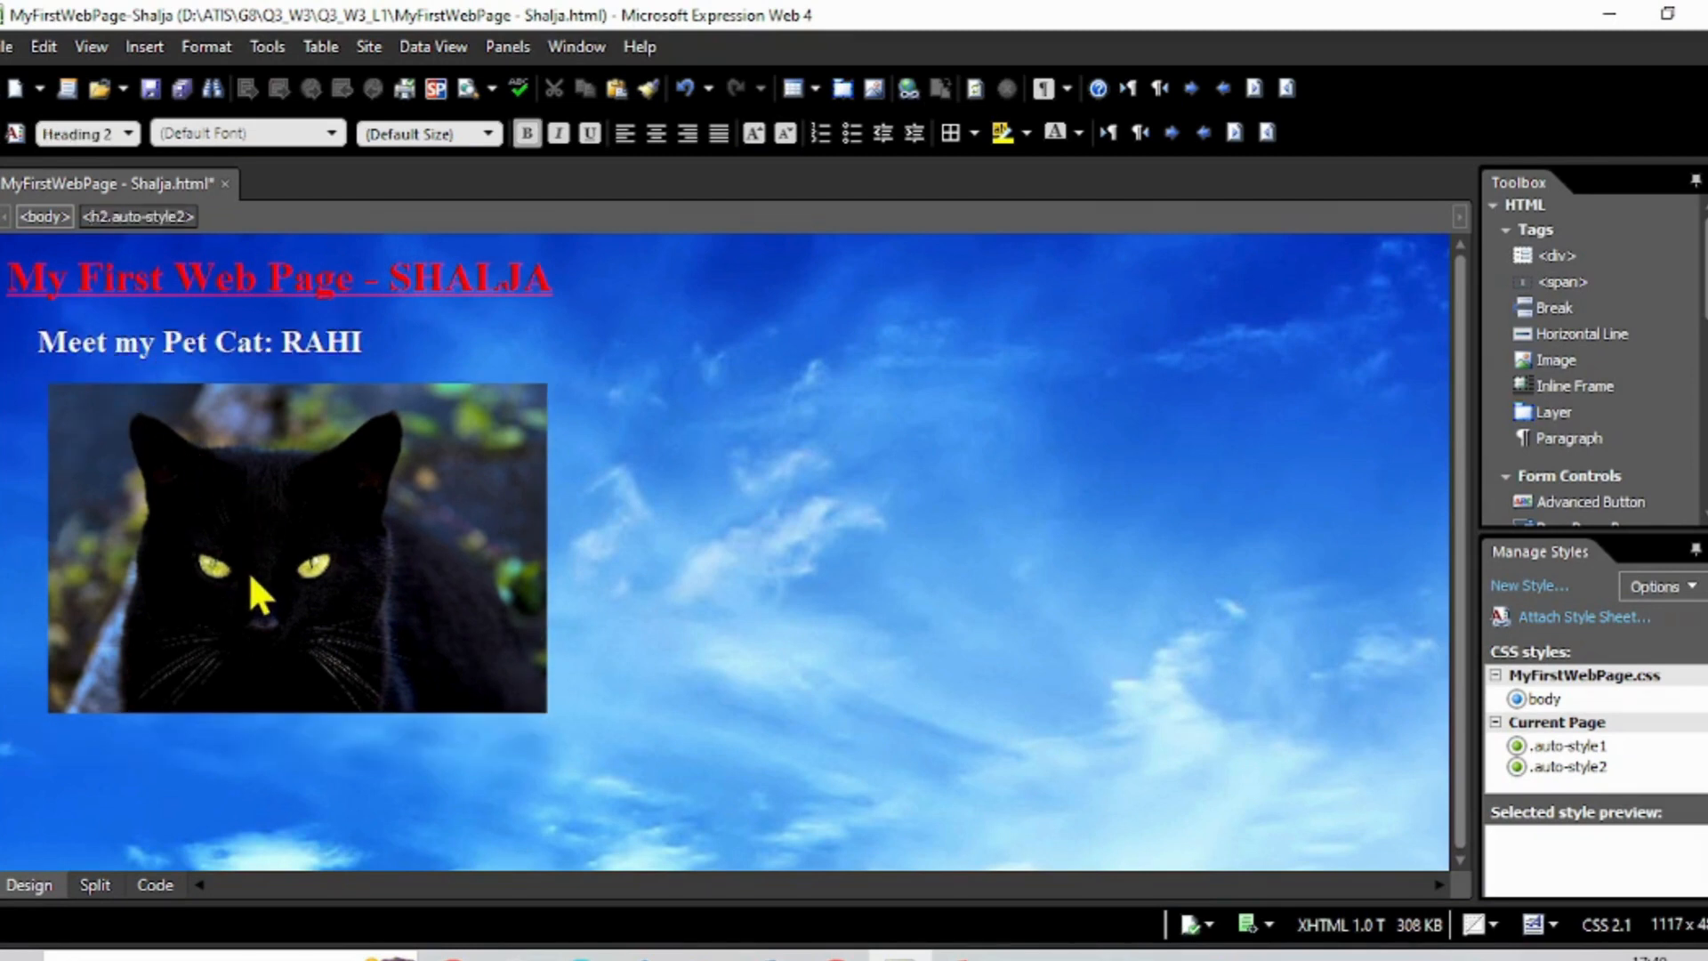
# Make the cat image slightly smaller in both width and height and save the page.
pyautogui.click(314, 609)
pyautogui.moveTo(545, 712); pyautogui.dragTo(481, 659)
pyautogui.click(629, 680)
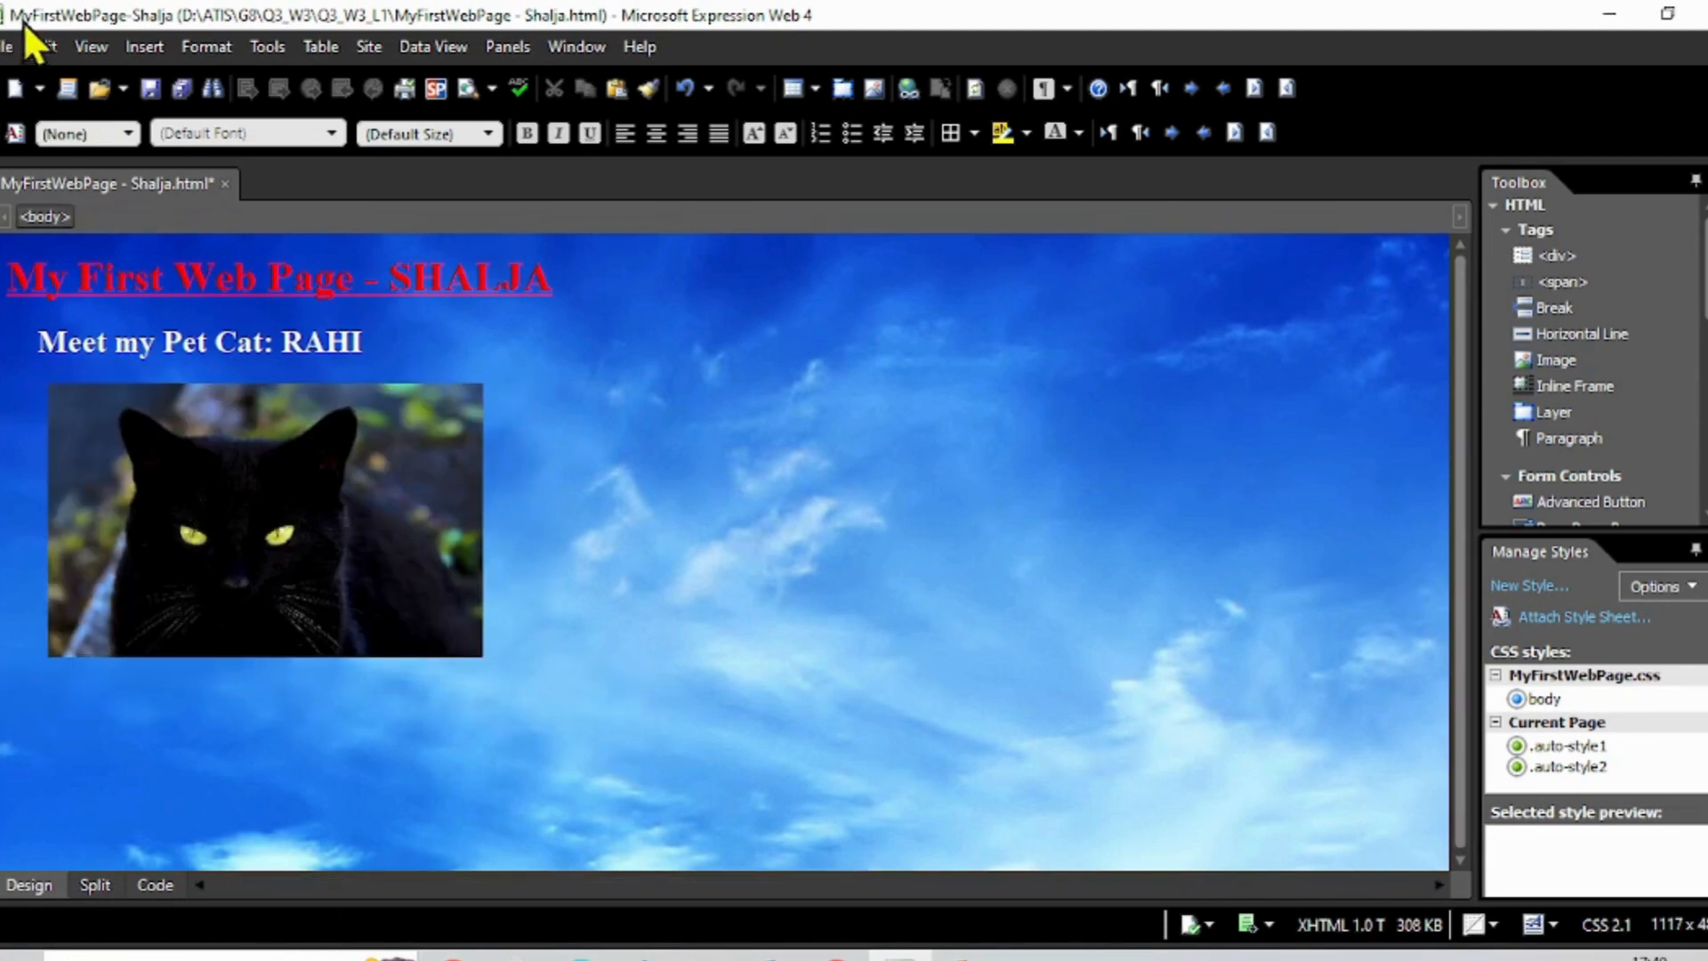
pyautogui.click(149, 87)
# Add "My Favorite Car: Bugatti" on the pet cat heading's line, spaced far to the right, and save the page.
pyautogui.click(420, 336)
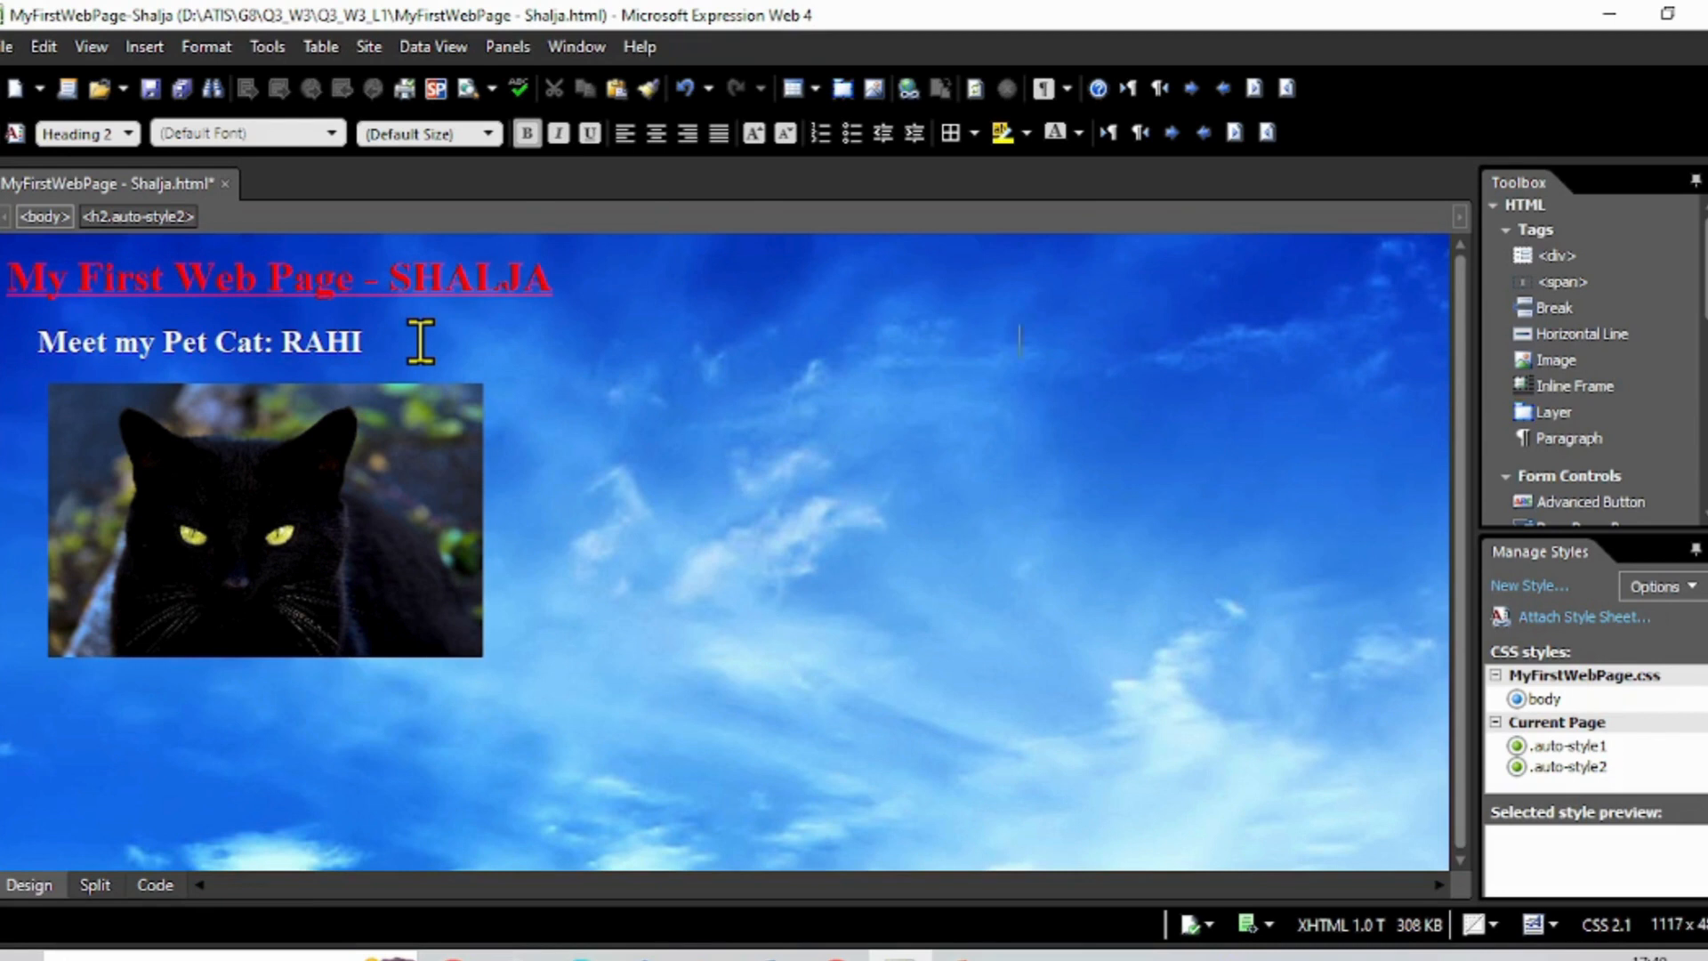
pyautogui.write('<y')
pyautogui.press('BackSpace')
pyautogui.press('BackSpace')
pyautogui.write('My Favorite ')
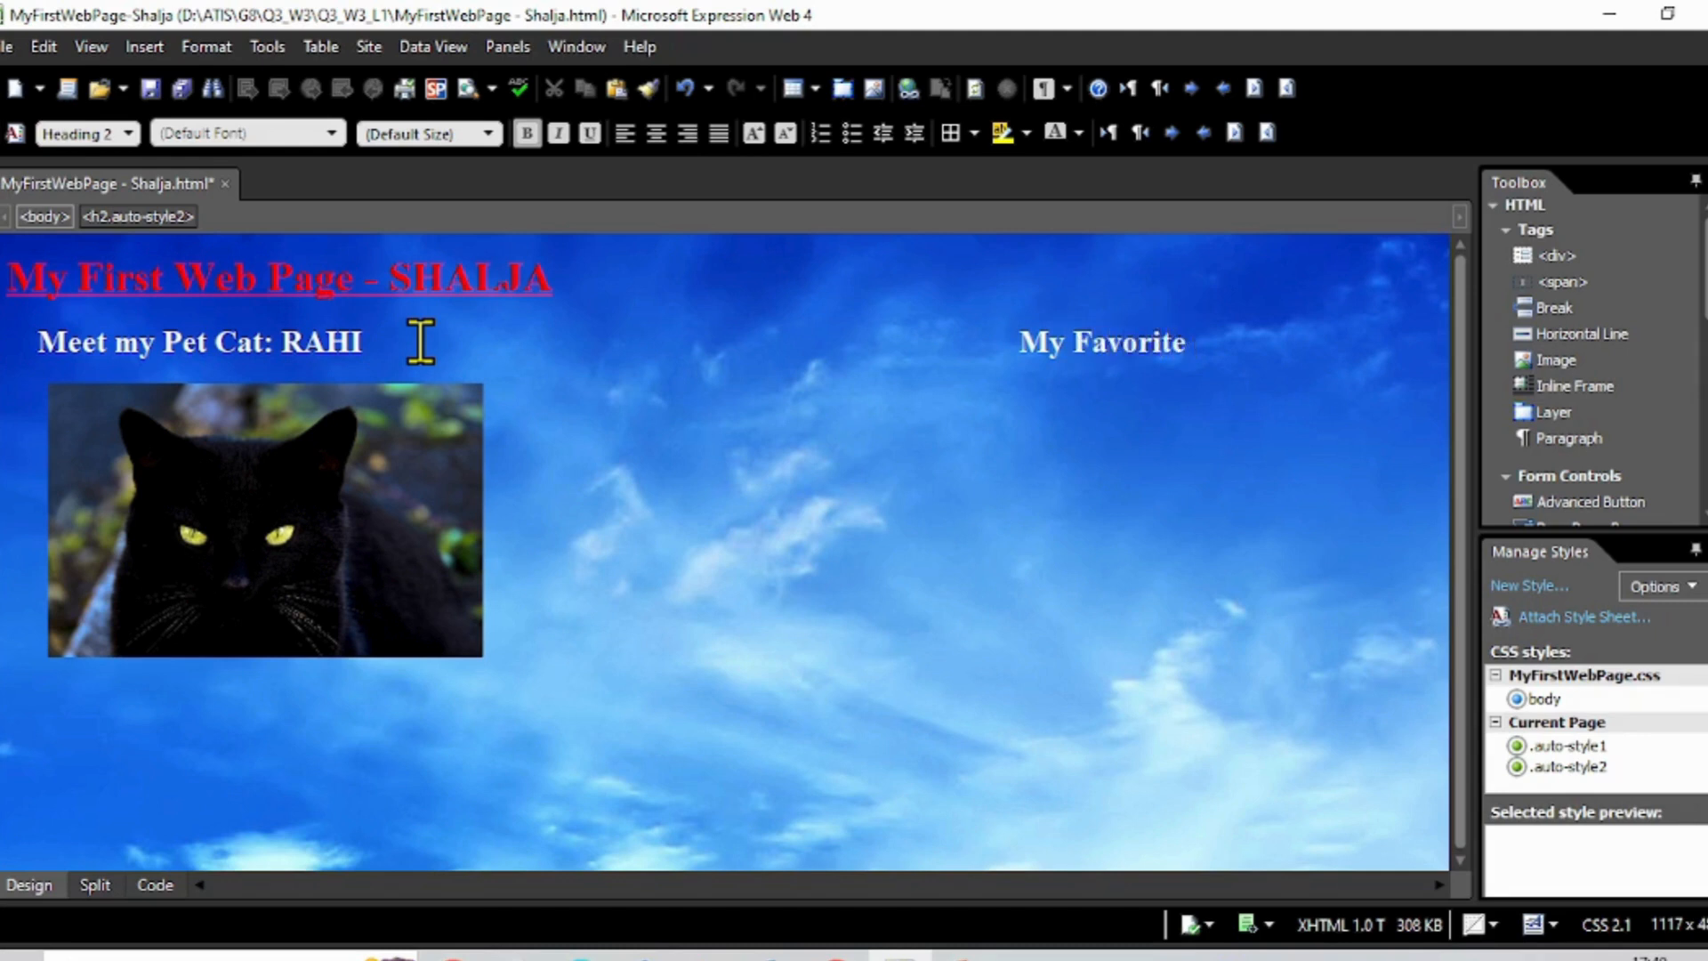
pyautogui.write('Car: Bugatti')
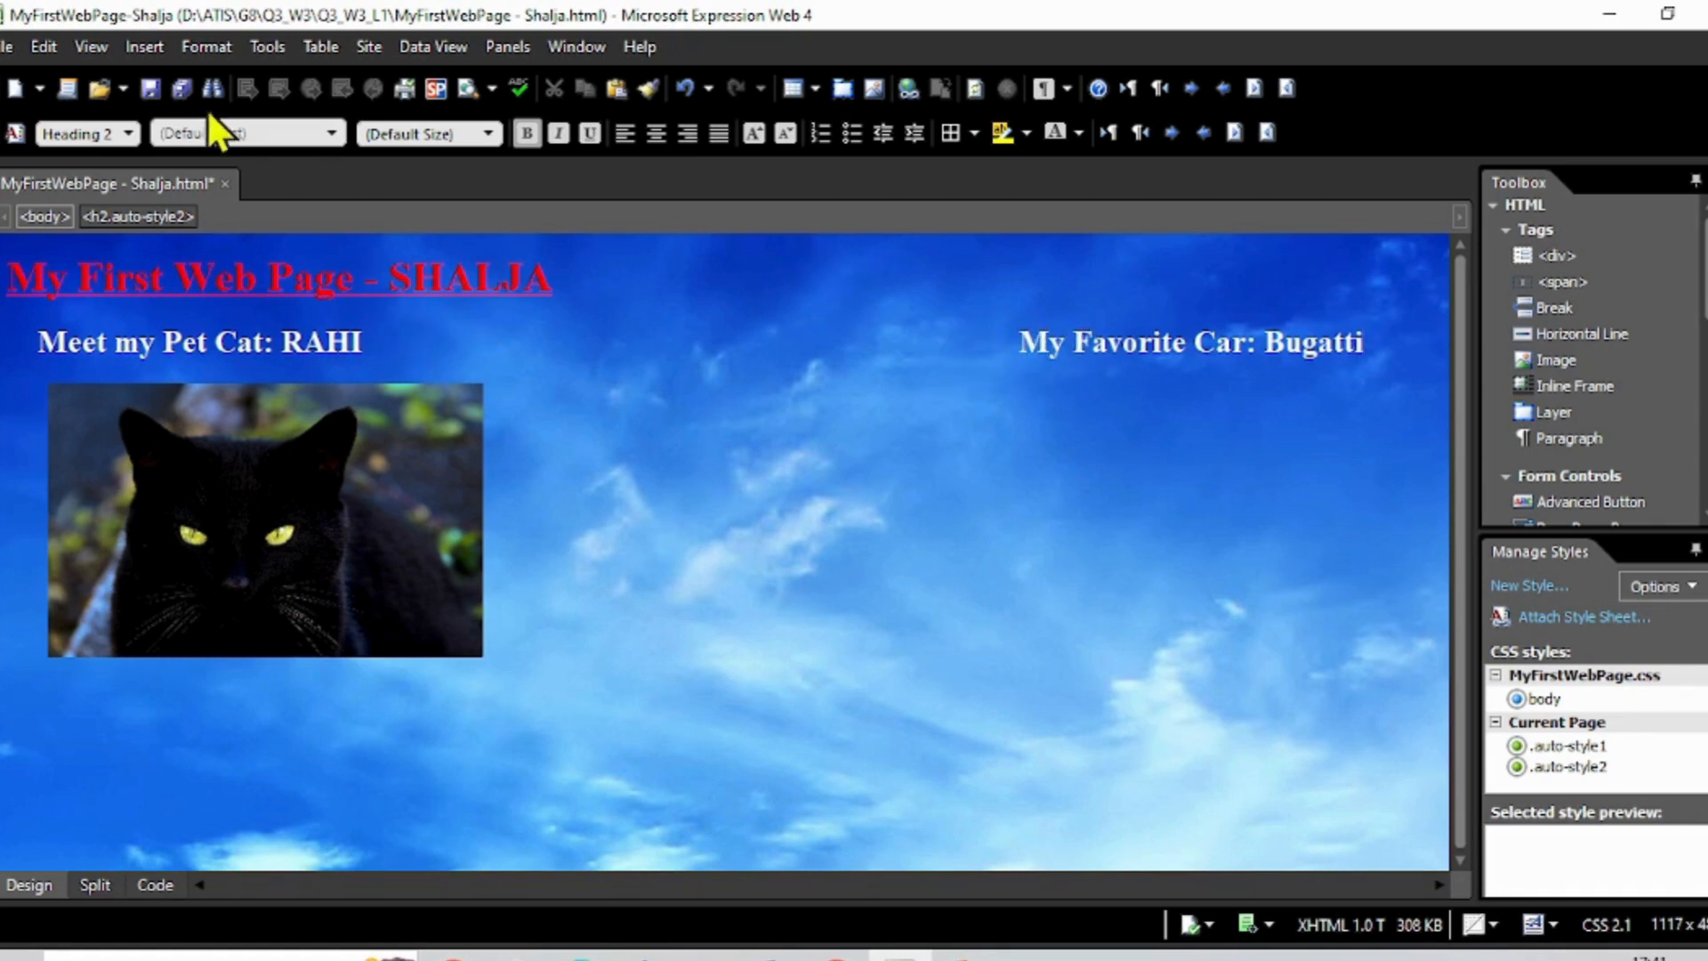
pyautogui.click(152, 85)
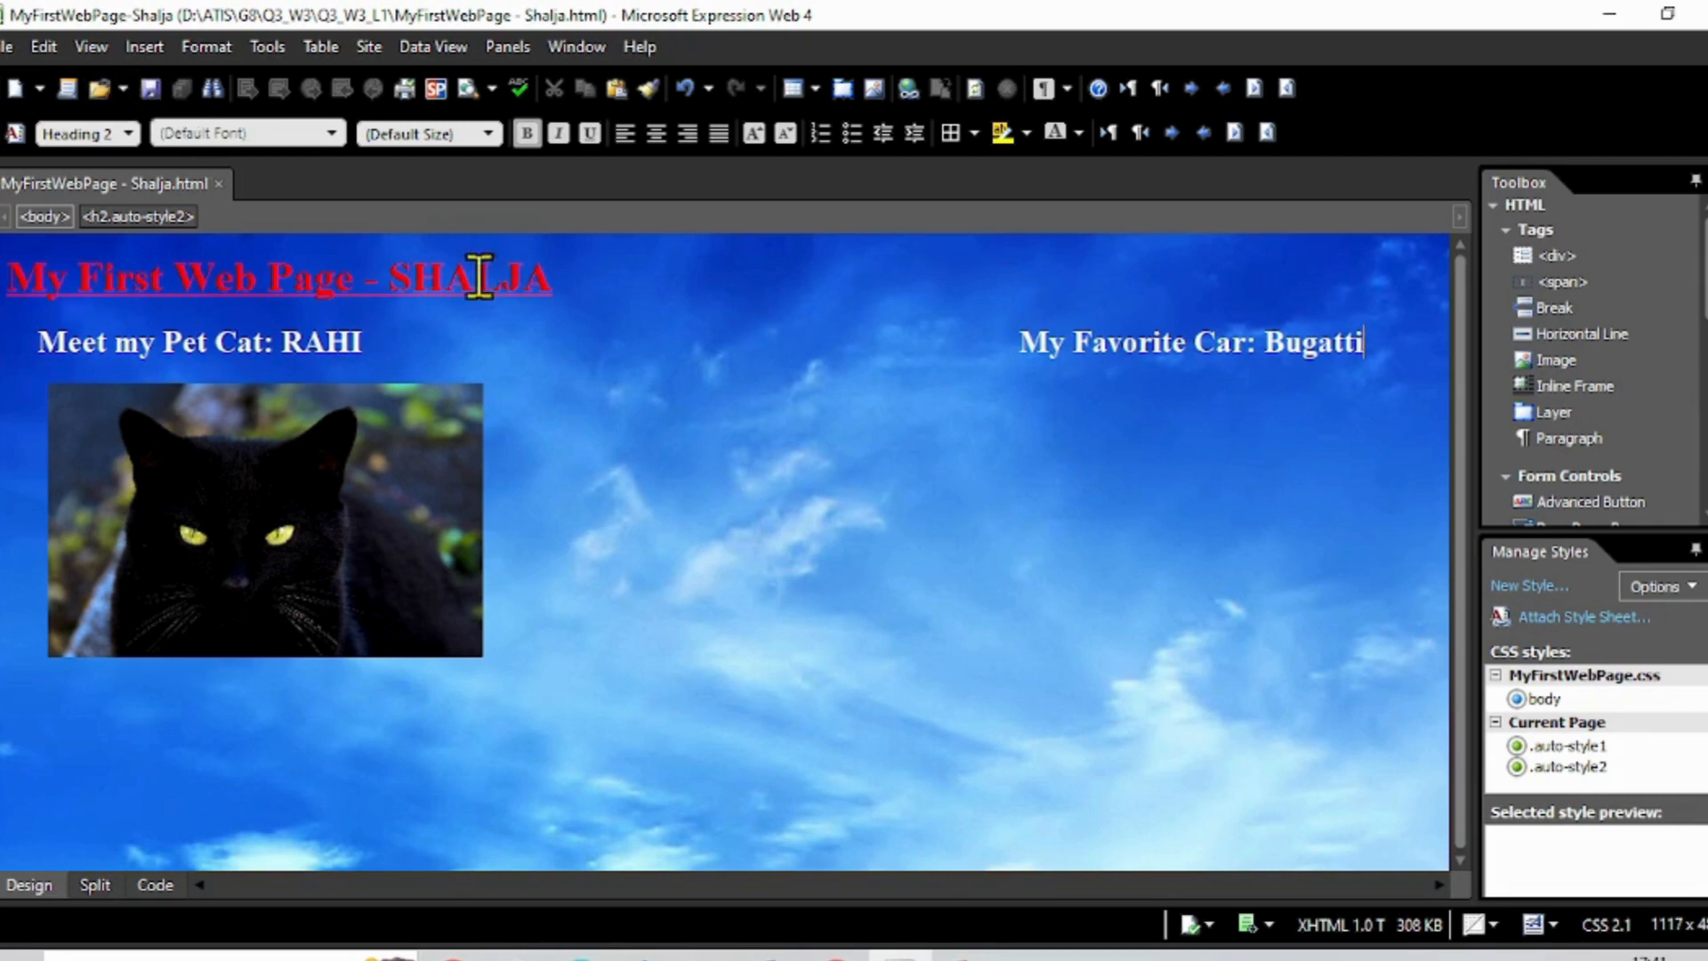
pyautogui.click(500, 636)
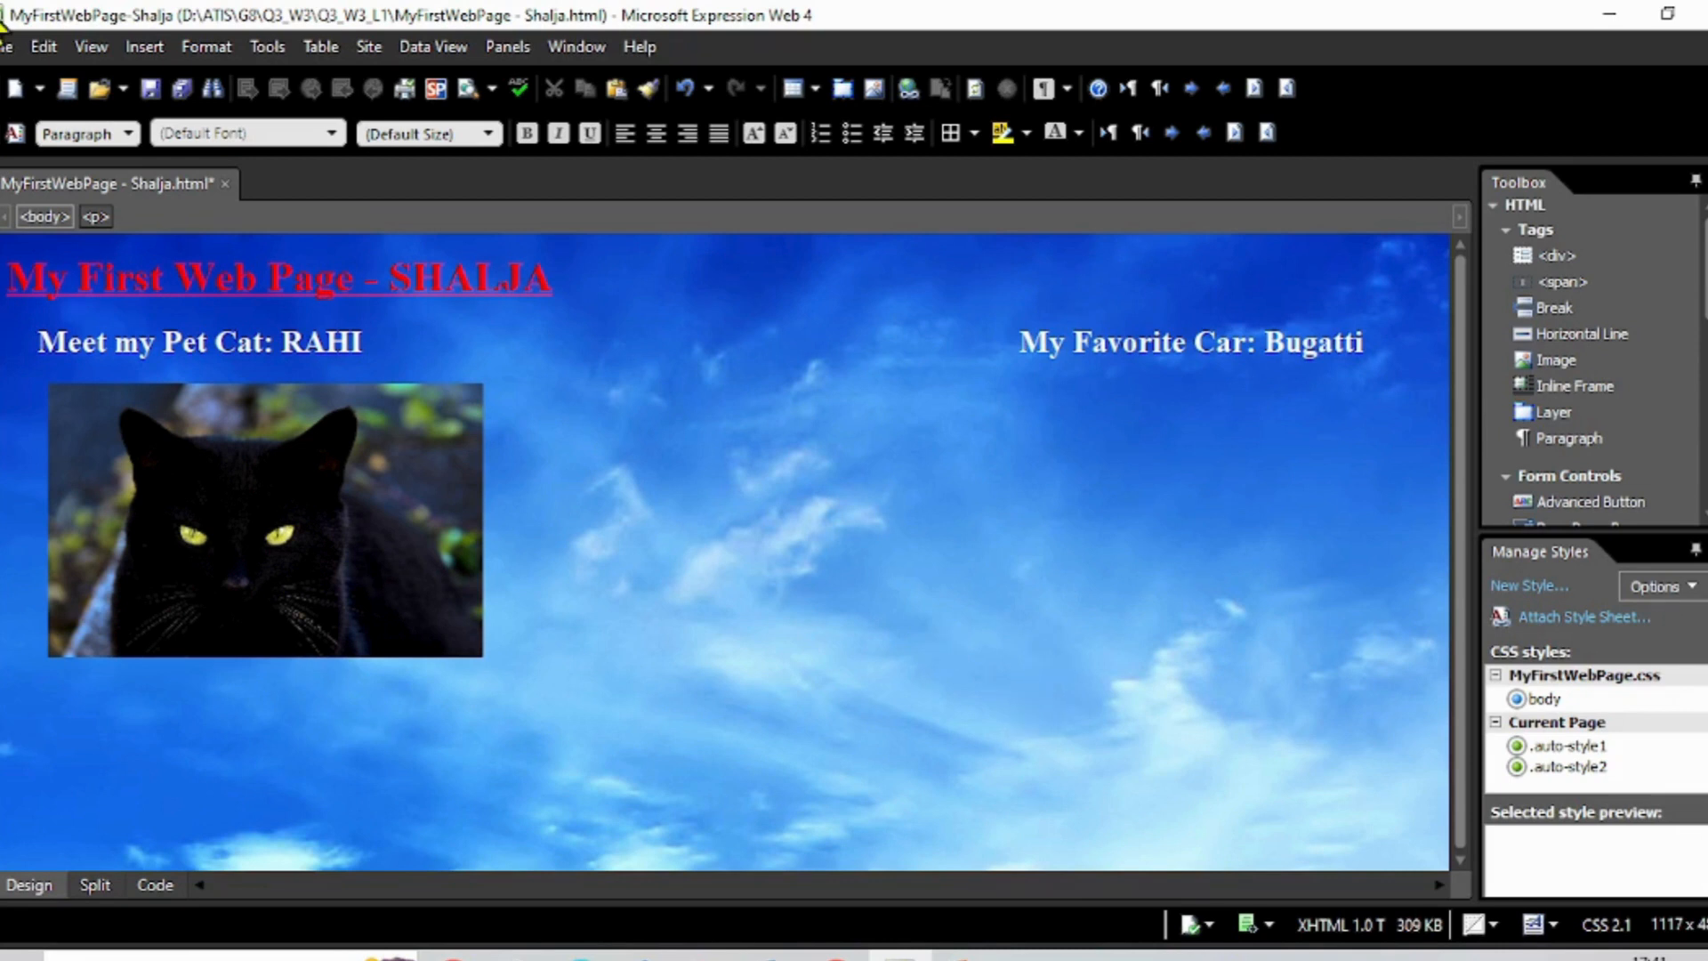
pyautogui.click(147, 46)
pyautogui.moveTo(270, 236)
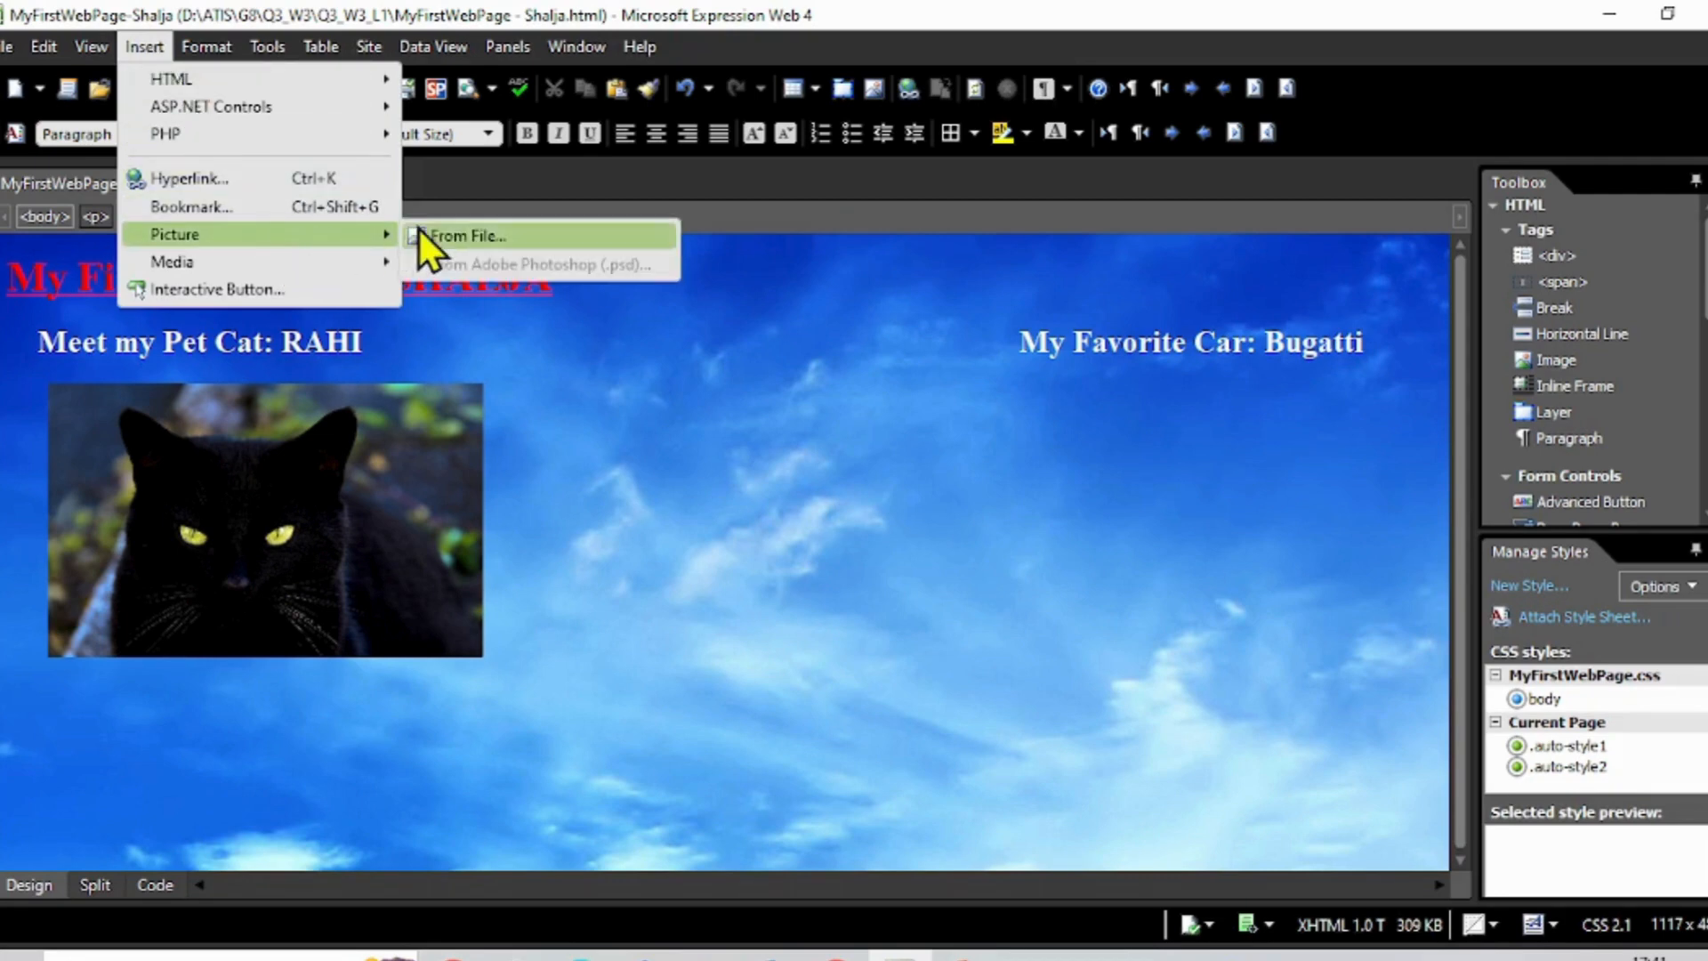
pyautogui.click(427, 233)
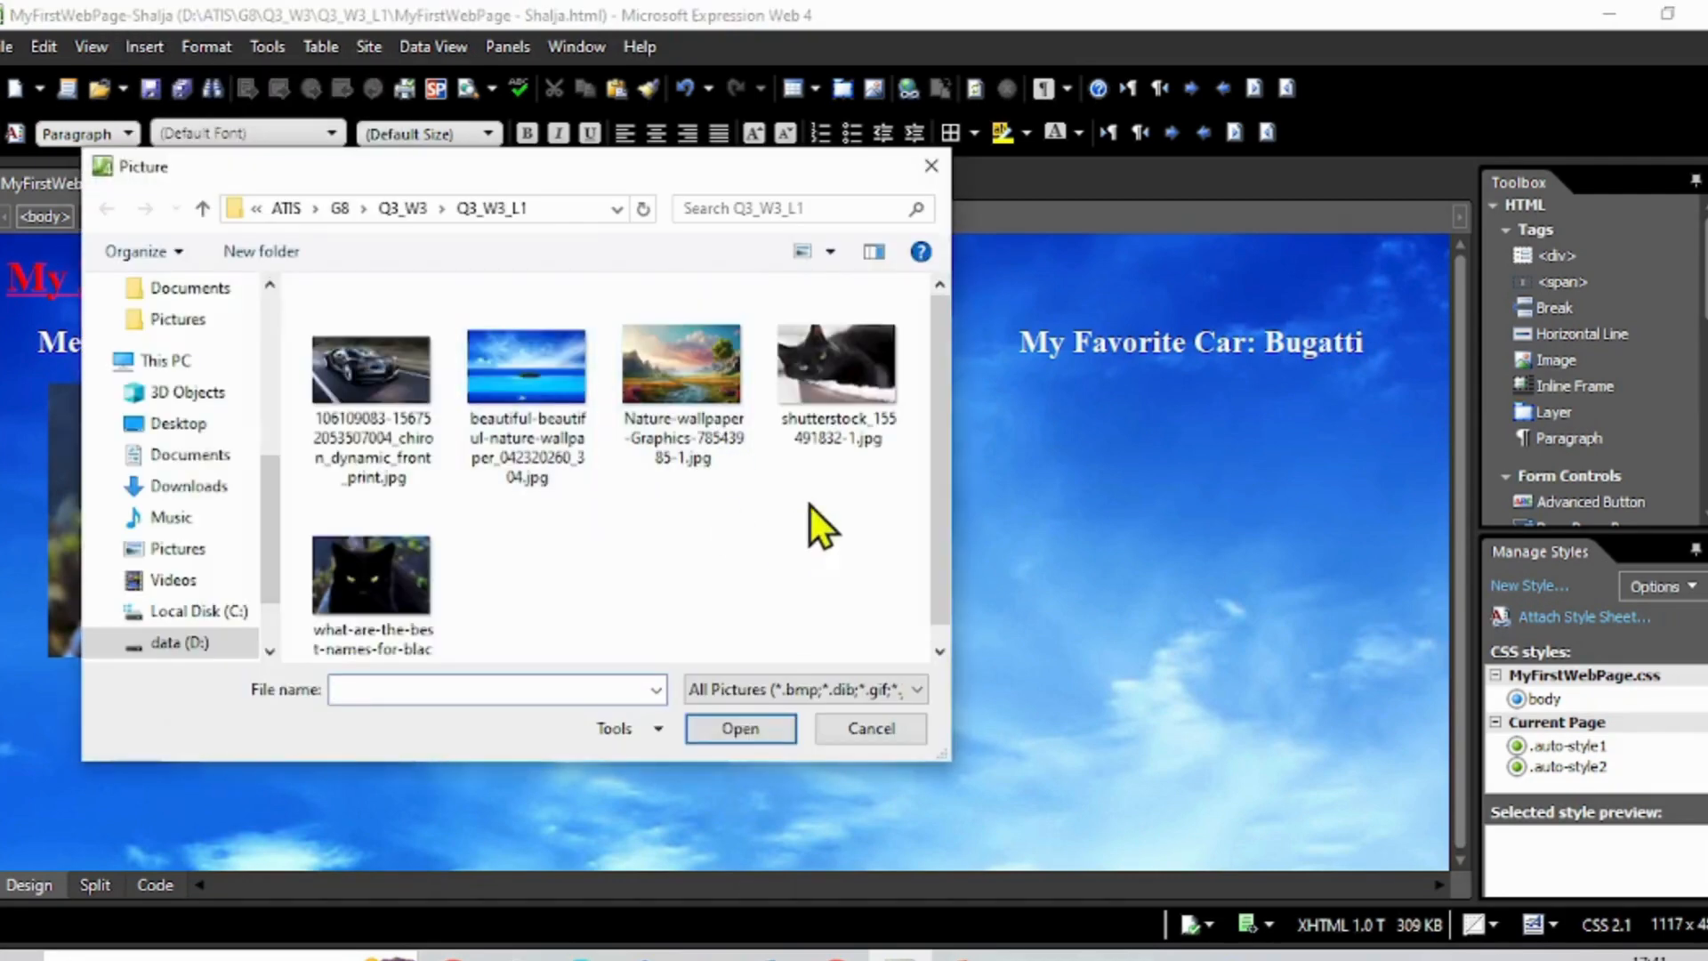
pyautogui.click(349, 383)
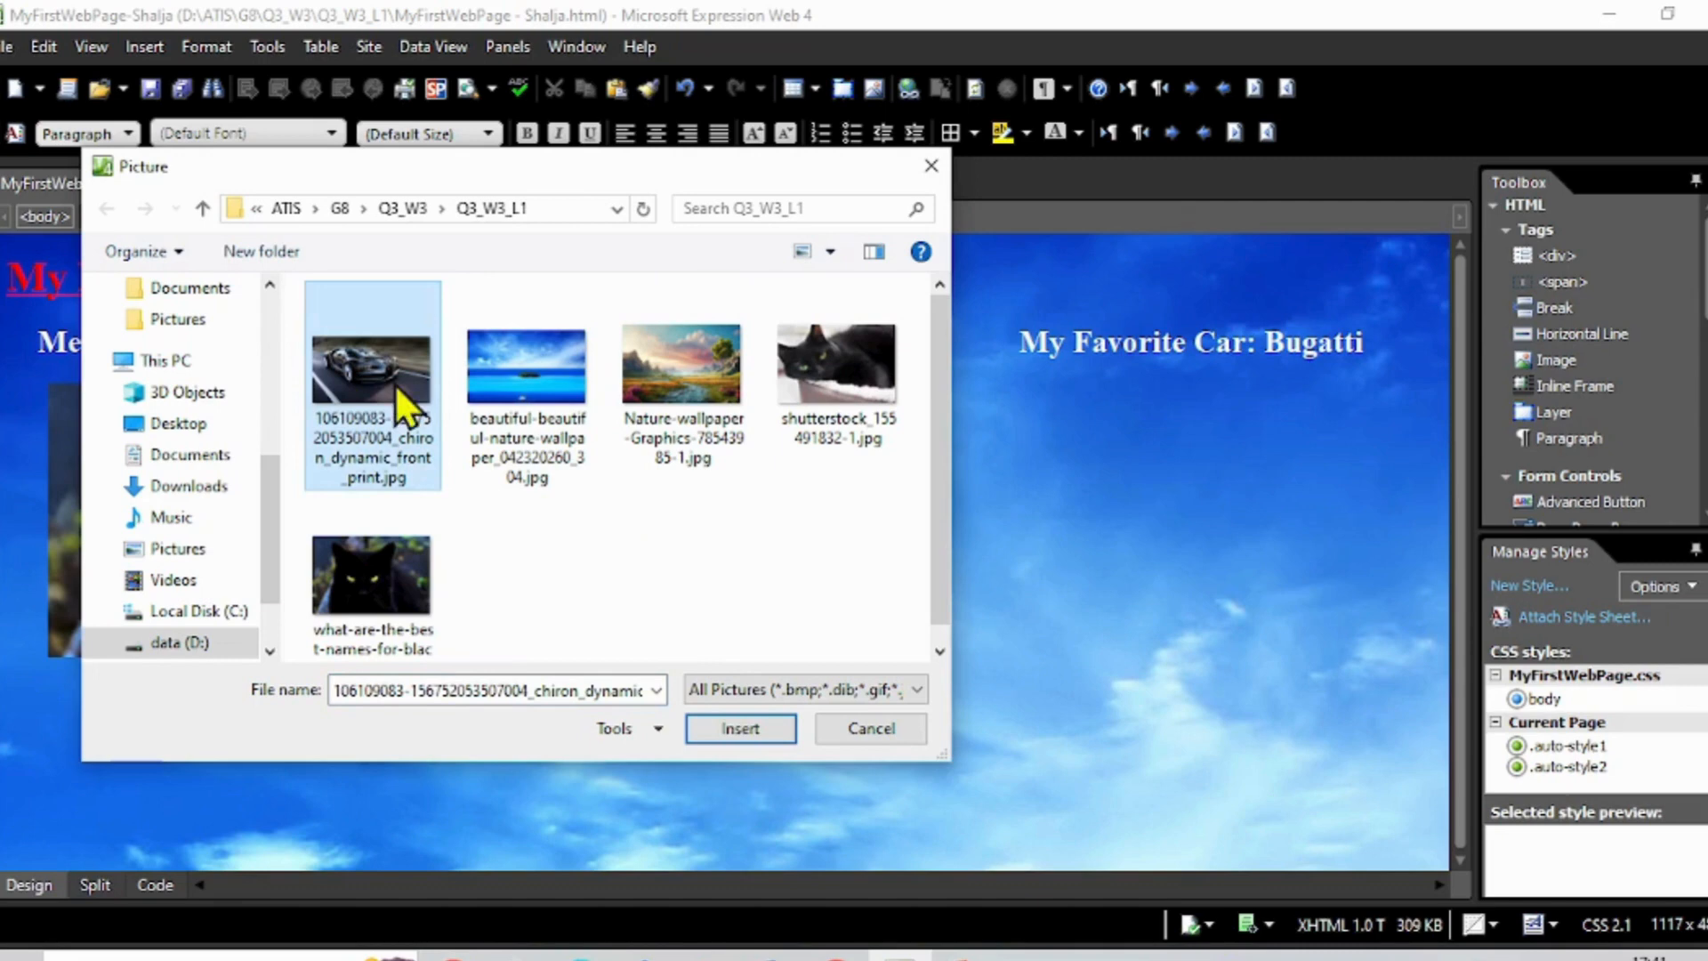
pyautogui.click(744, 729)
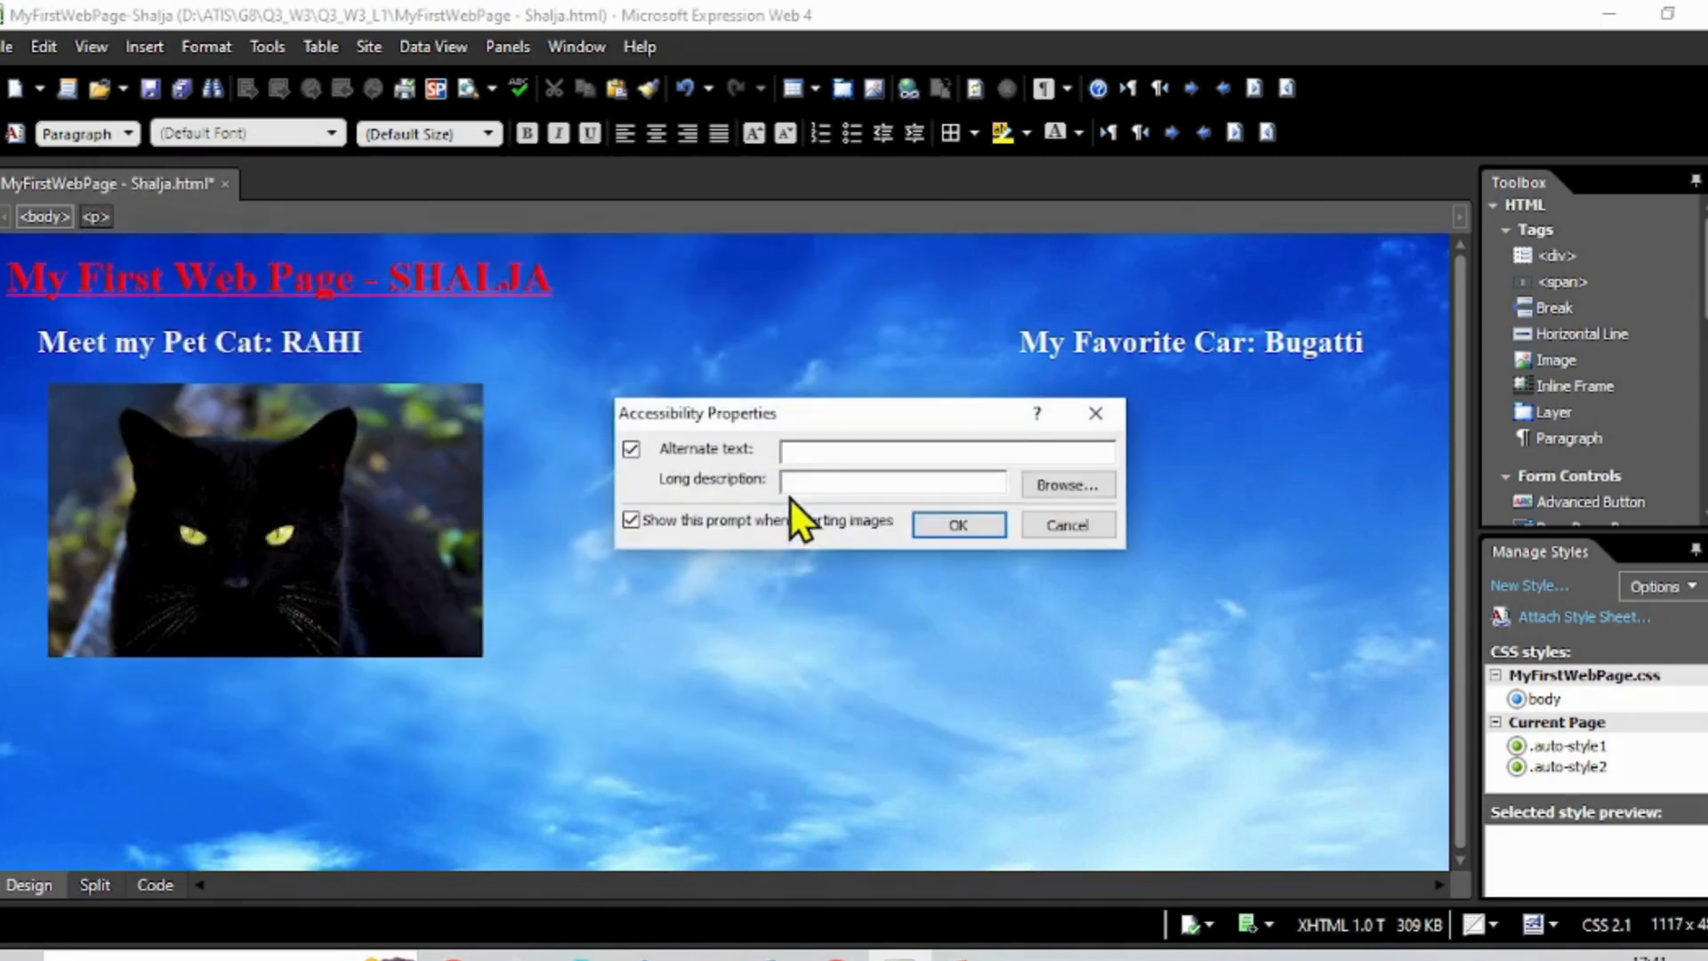
pyautogui.write('Bugatto')
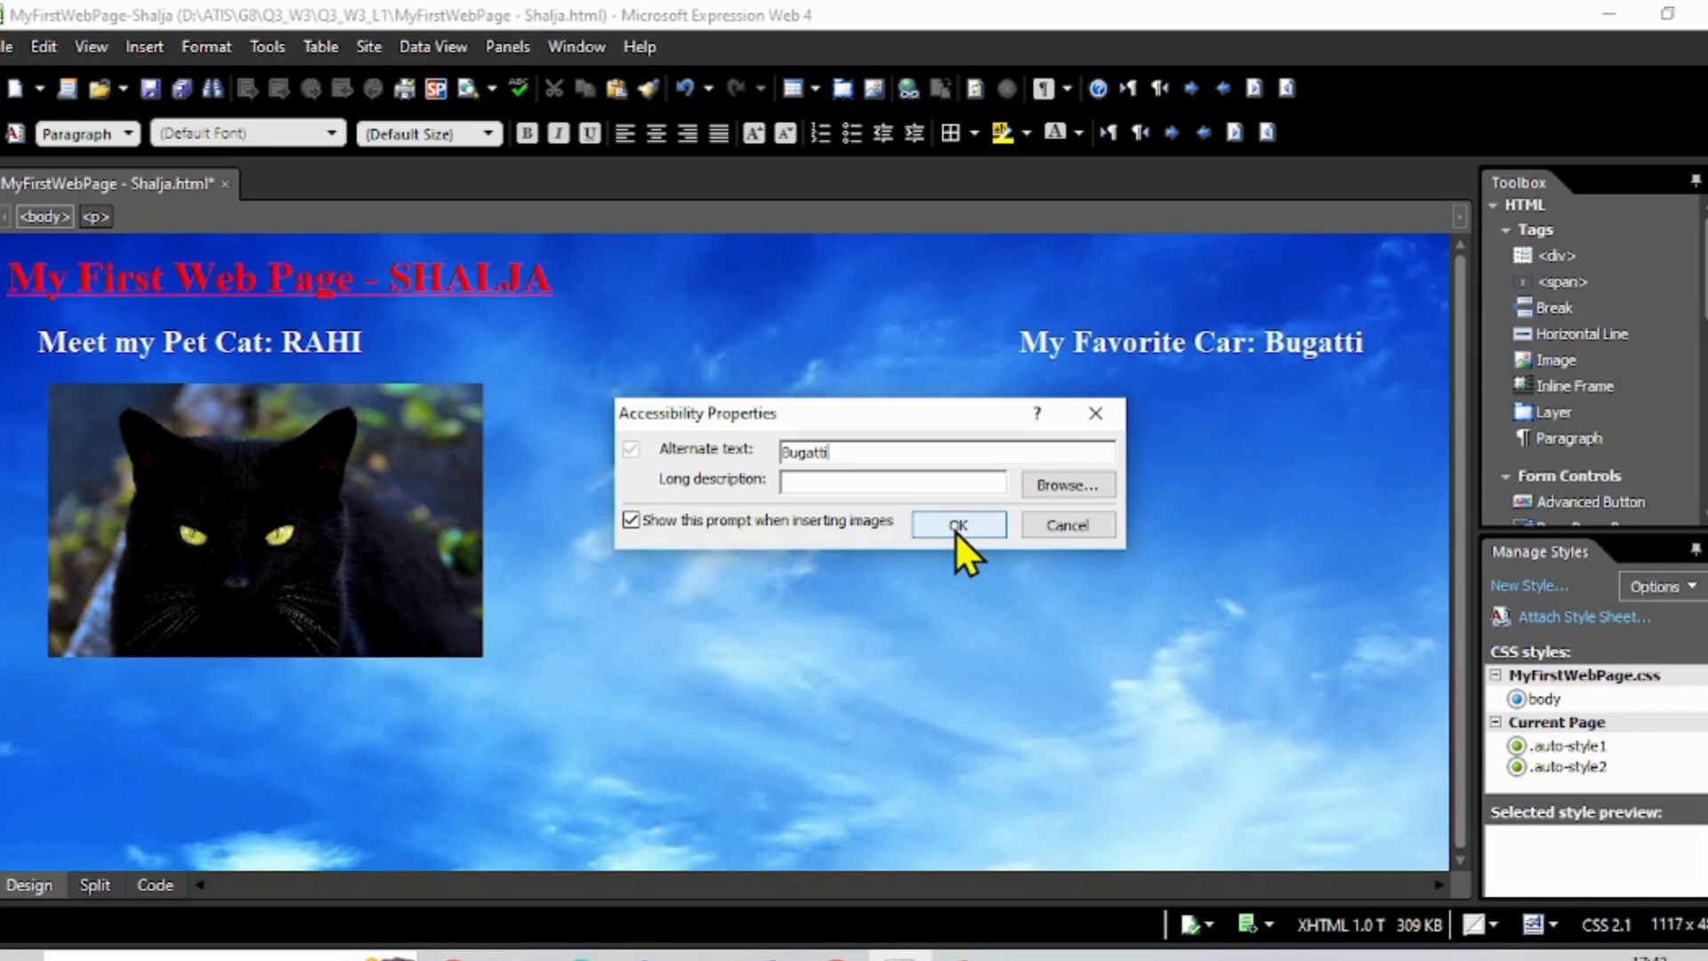
pyautogui.click(953, 526)
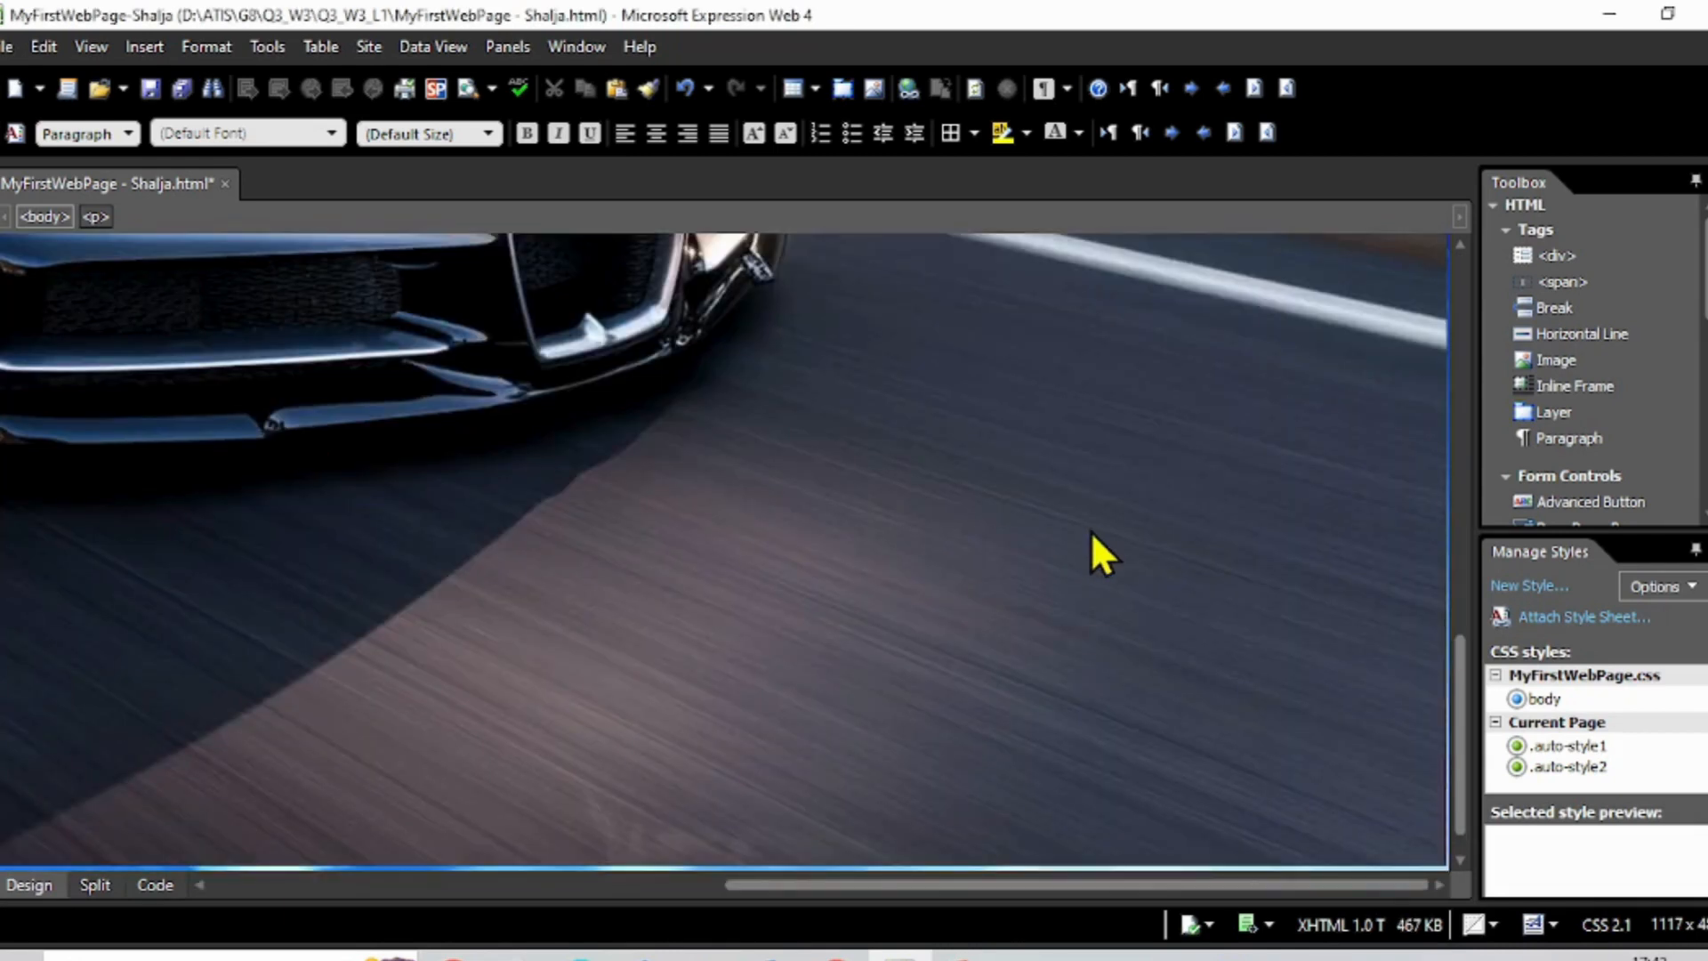
# Shrink the inserted car image in stages to about 460 by 172 px.
pyautogui.scroll(-1, 929, 548)
pyautogui.click(1180, 756)
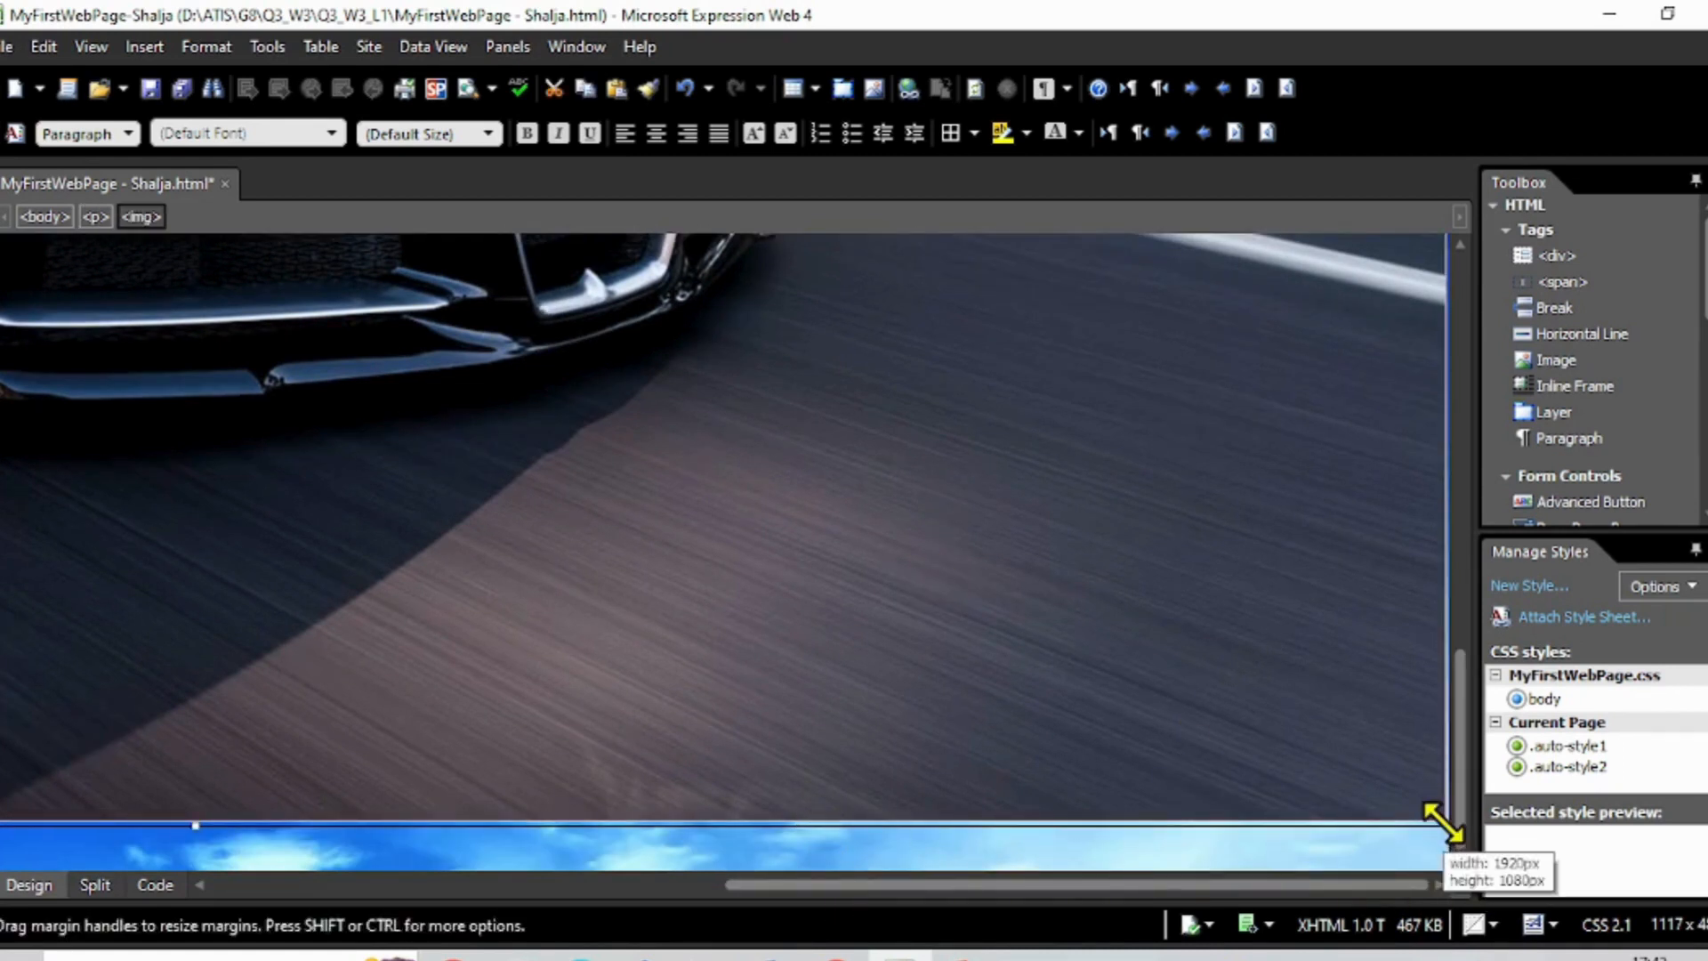
pyautogui.moveTo(1443, 822); pyautogui.dragTo(360, 238)
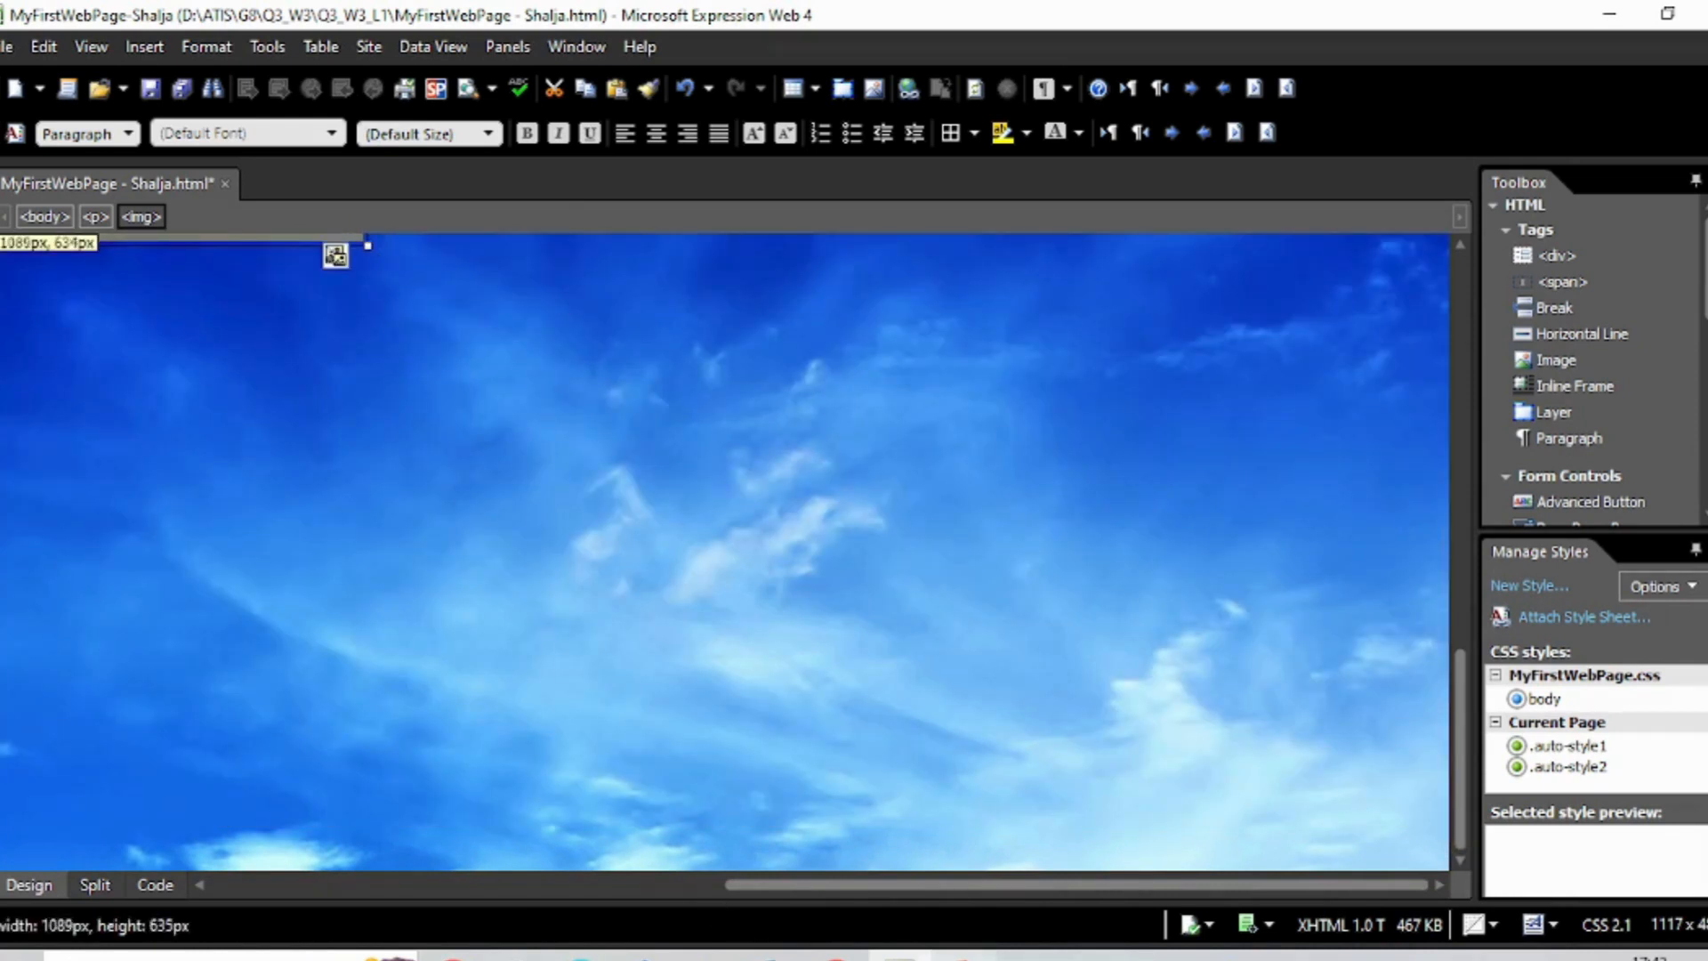
pyautogui.hotkey('ctrl', 'z')
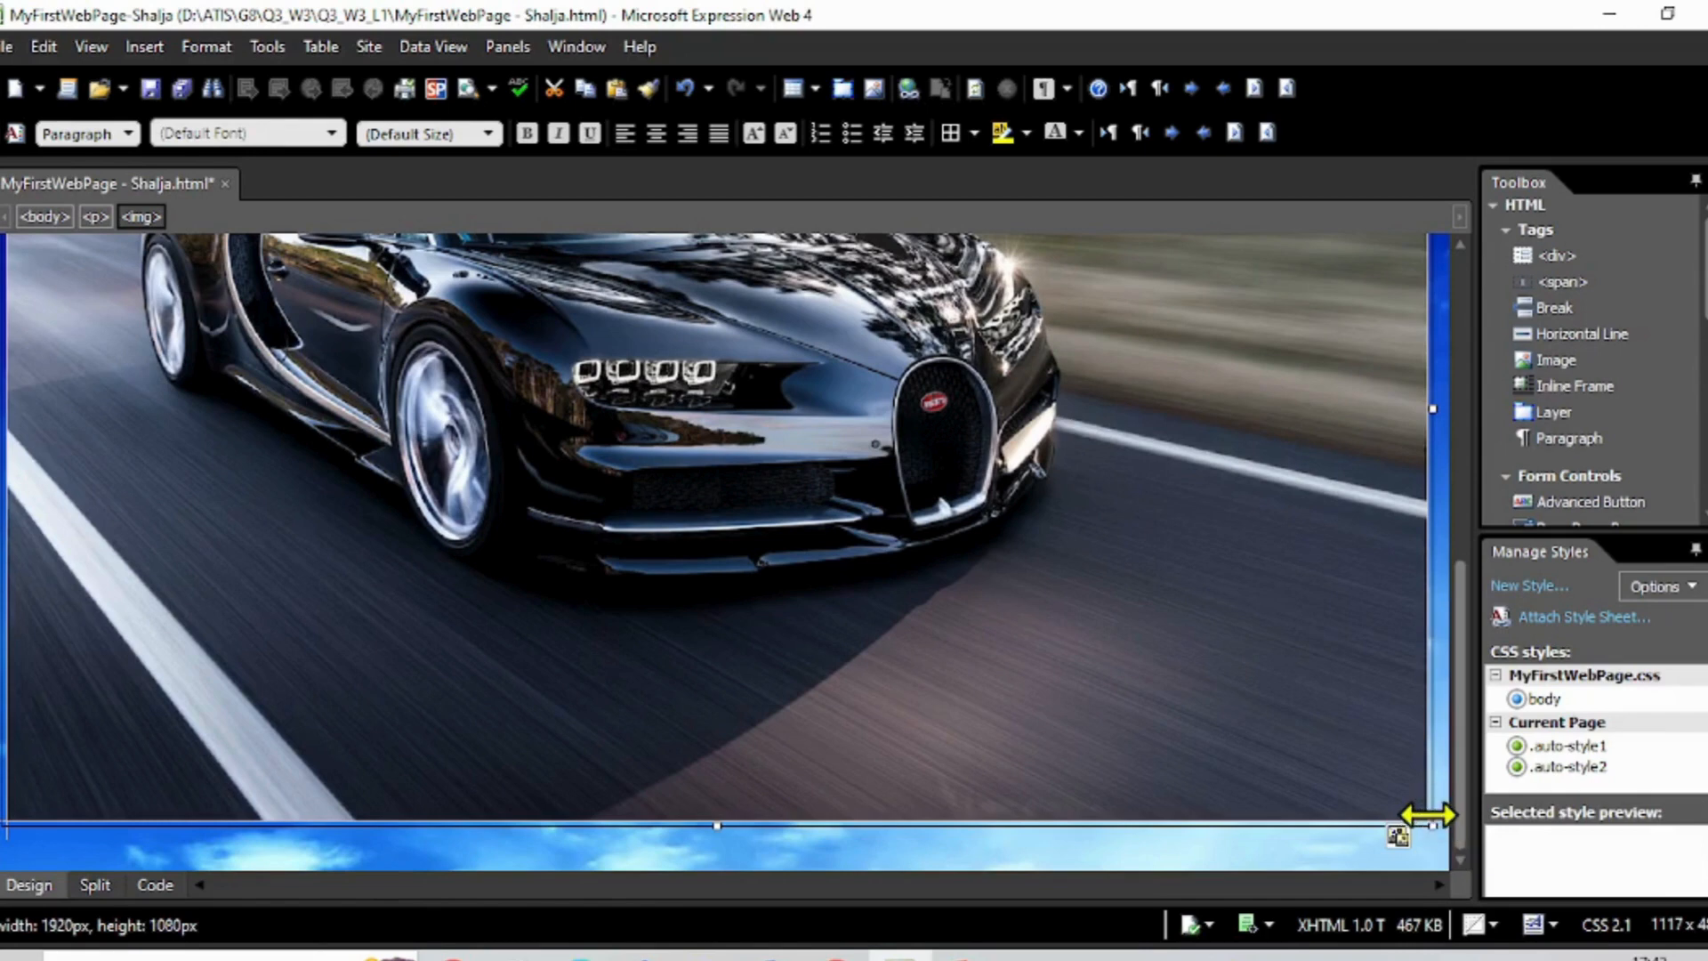
pyautogui.moveTo(1433, 826); pyautogui.dragTo(827, 362)
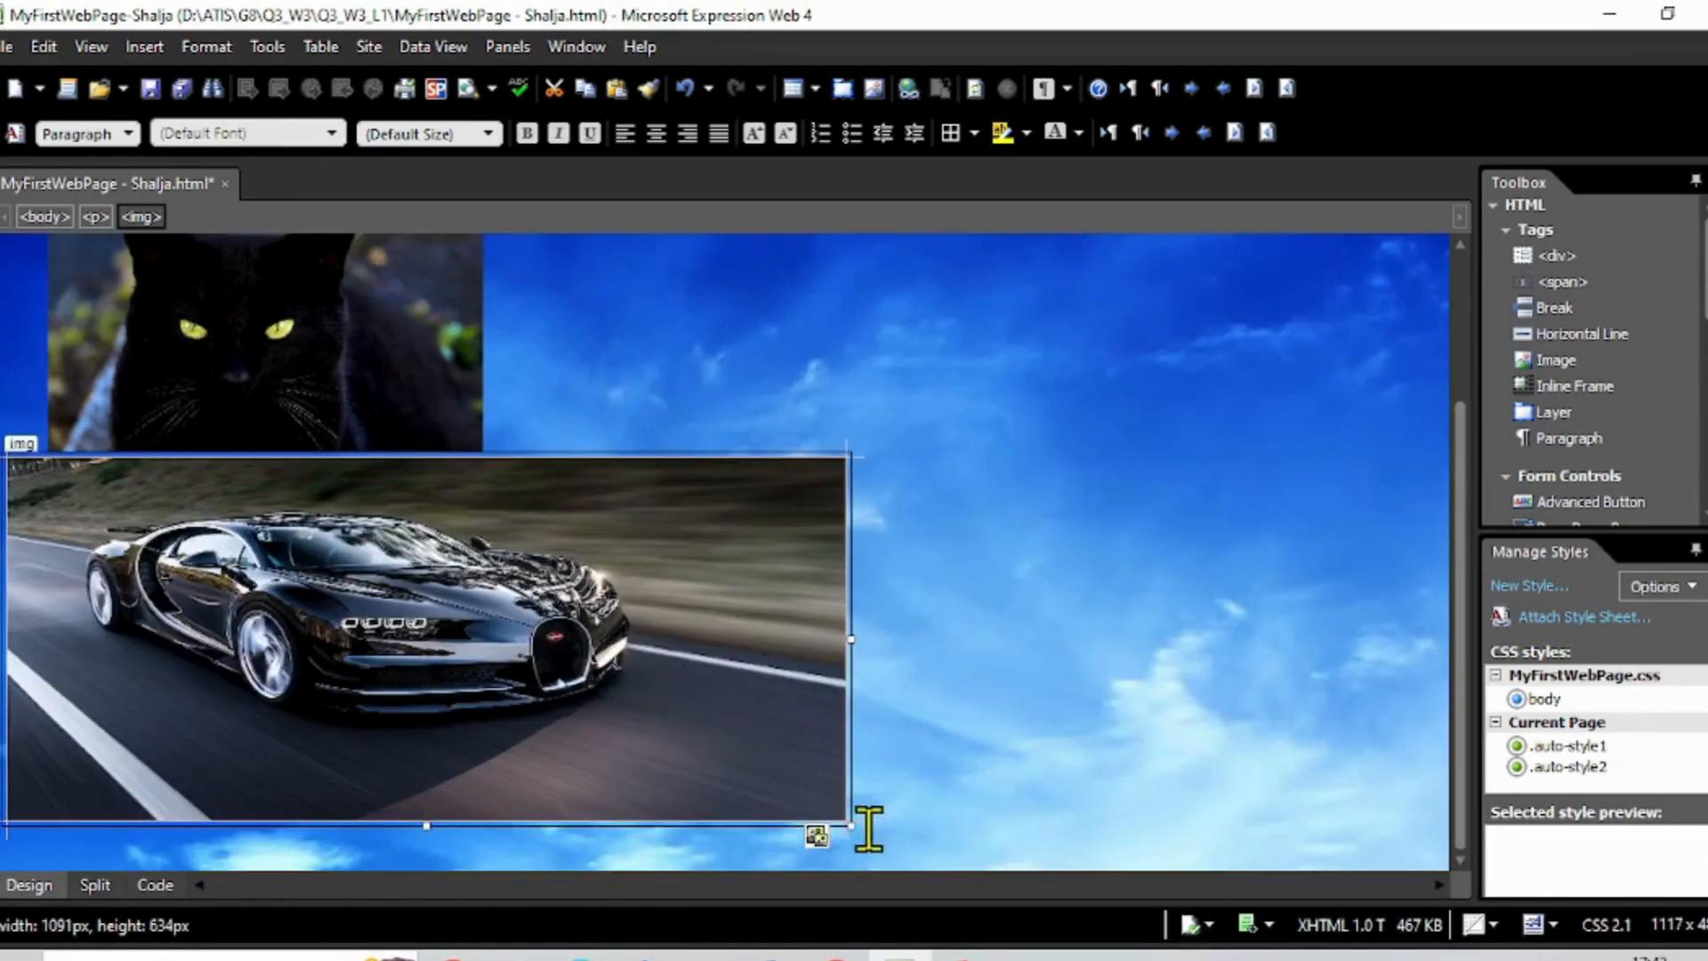
pyautogui.moveTo(420, 819); pyautogui.dragTo(420, 867)
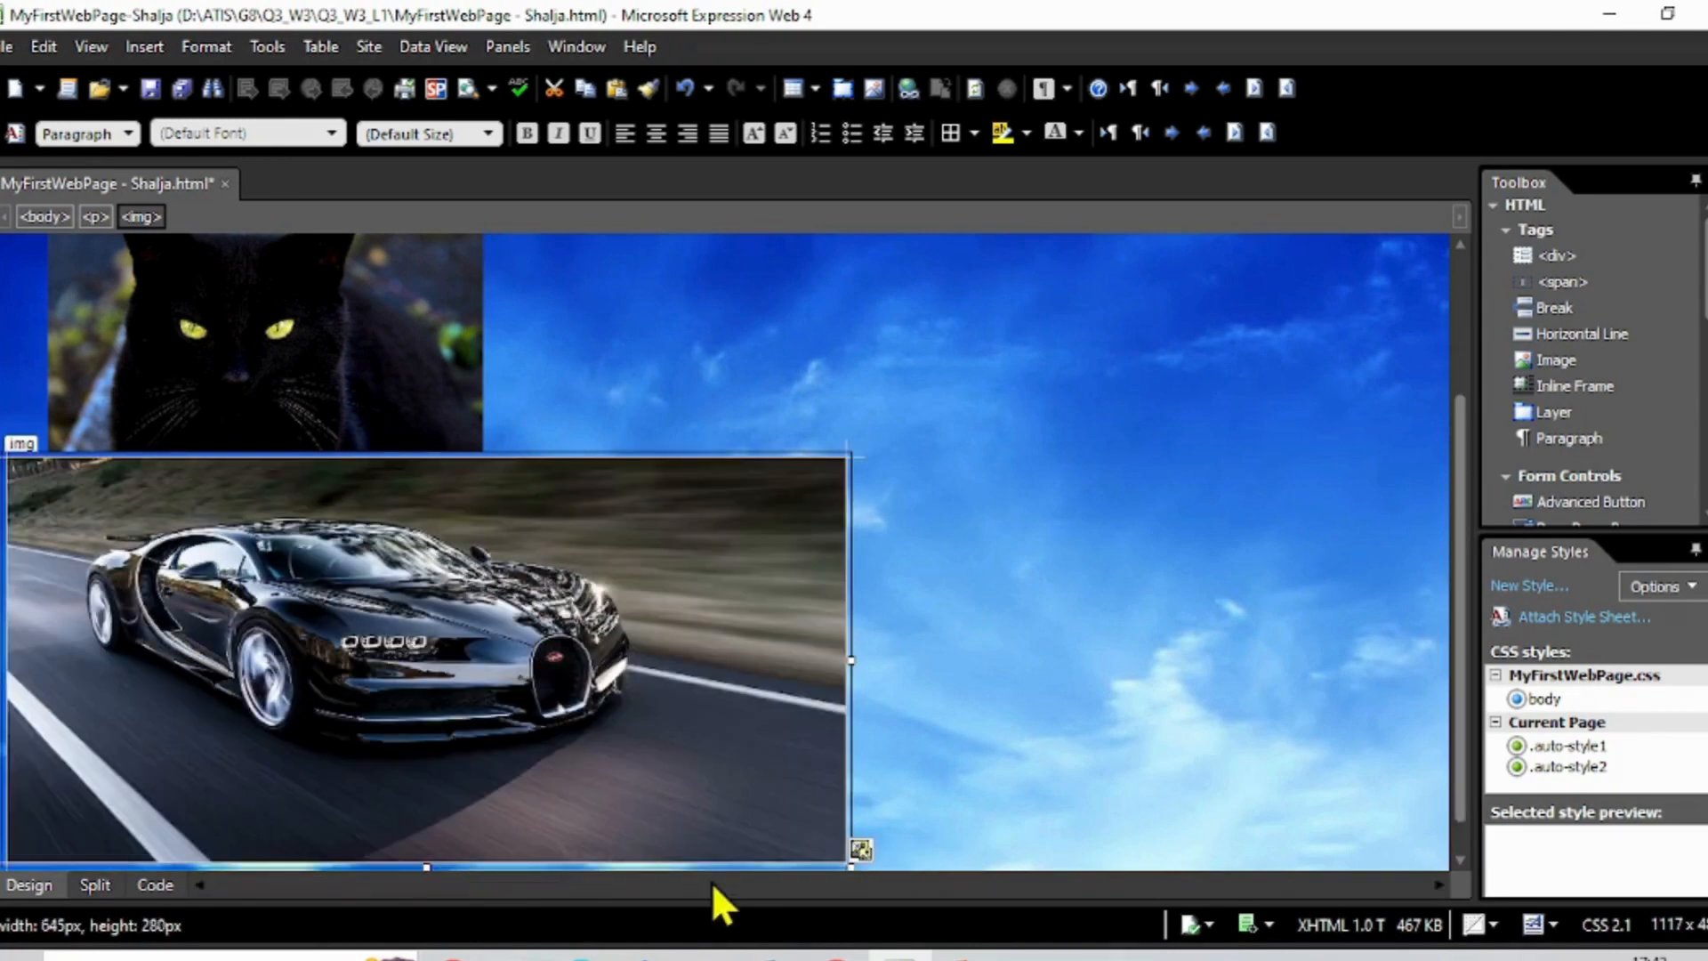
pyautogui.moveTo(847, 861); pyautogui.dragTo(607, 683)
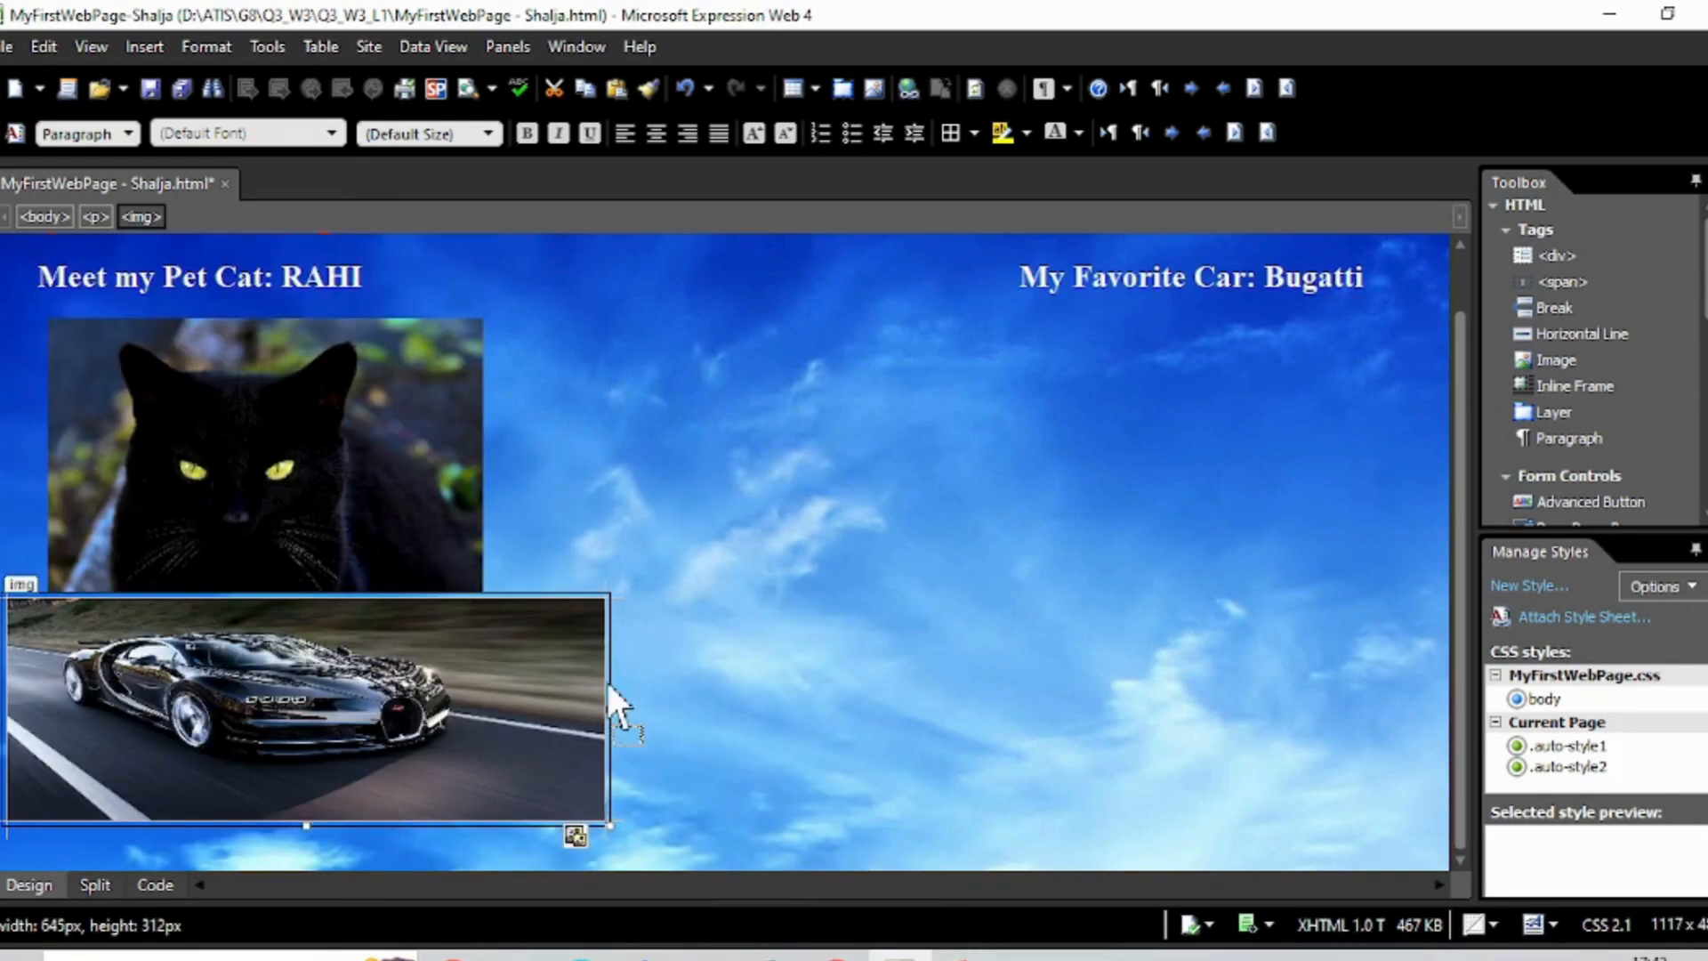
# Readjust the car image to about 417 px wide and increase its height.
pyautogui.click(521, 552)
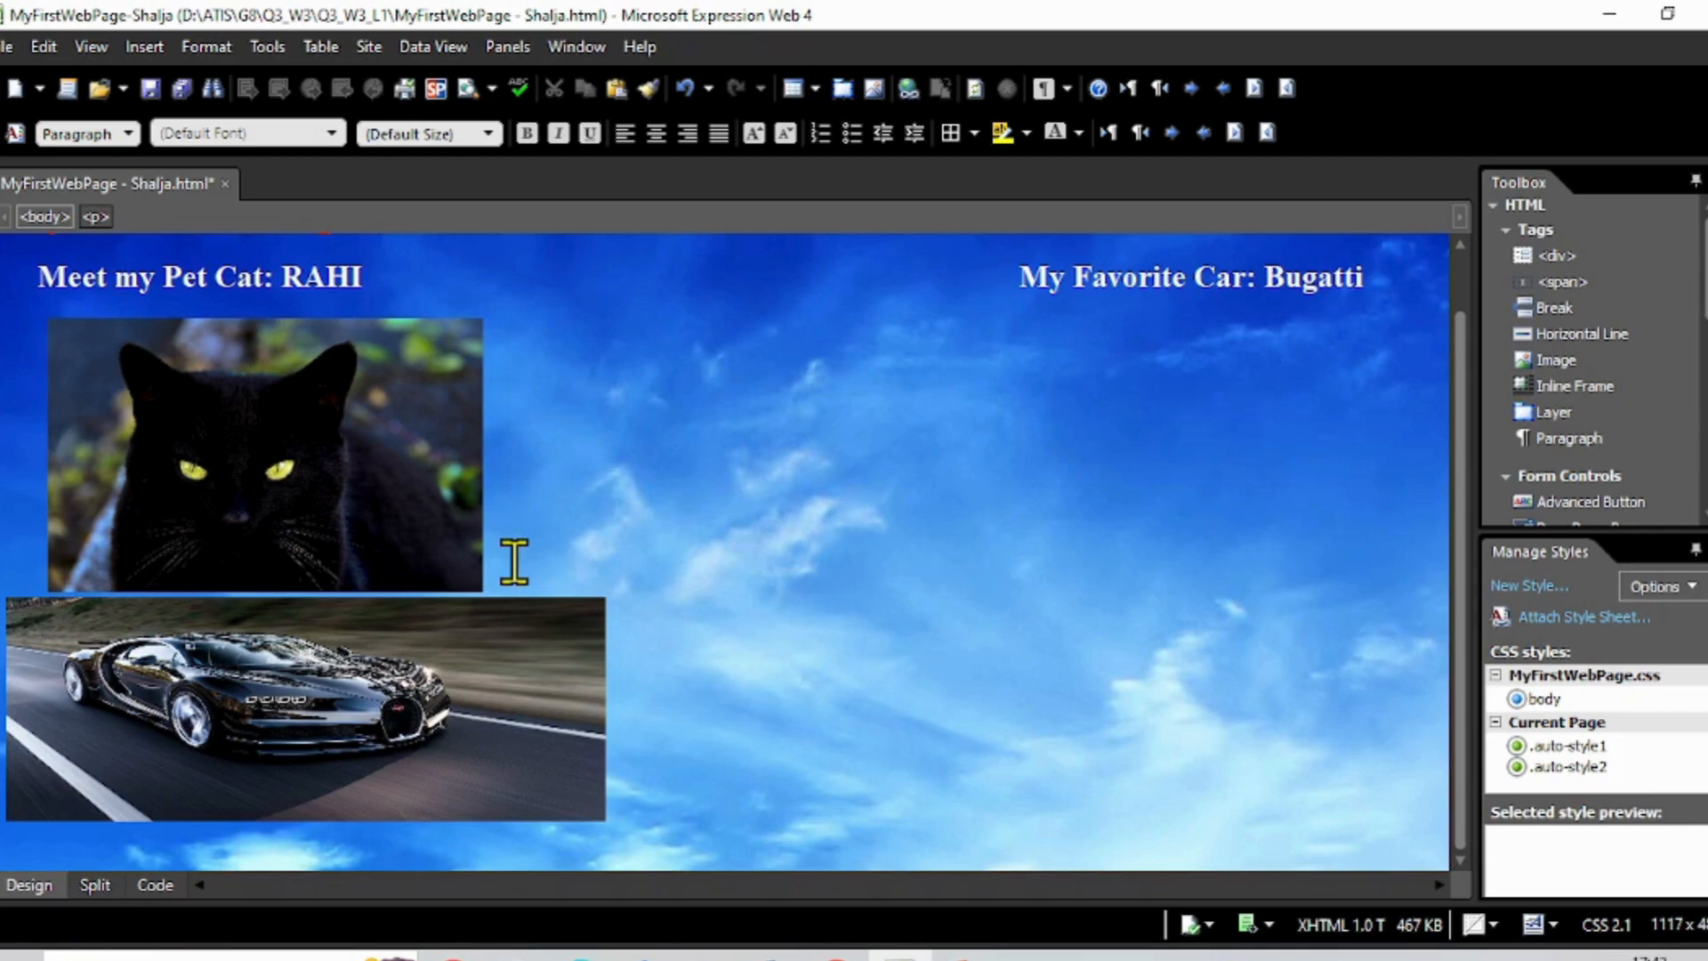
pyautogui.click(415, 710)
pyautogui.moveTo(610, 709); pyautogui.dragTo(423, 686)
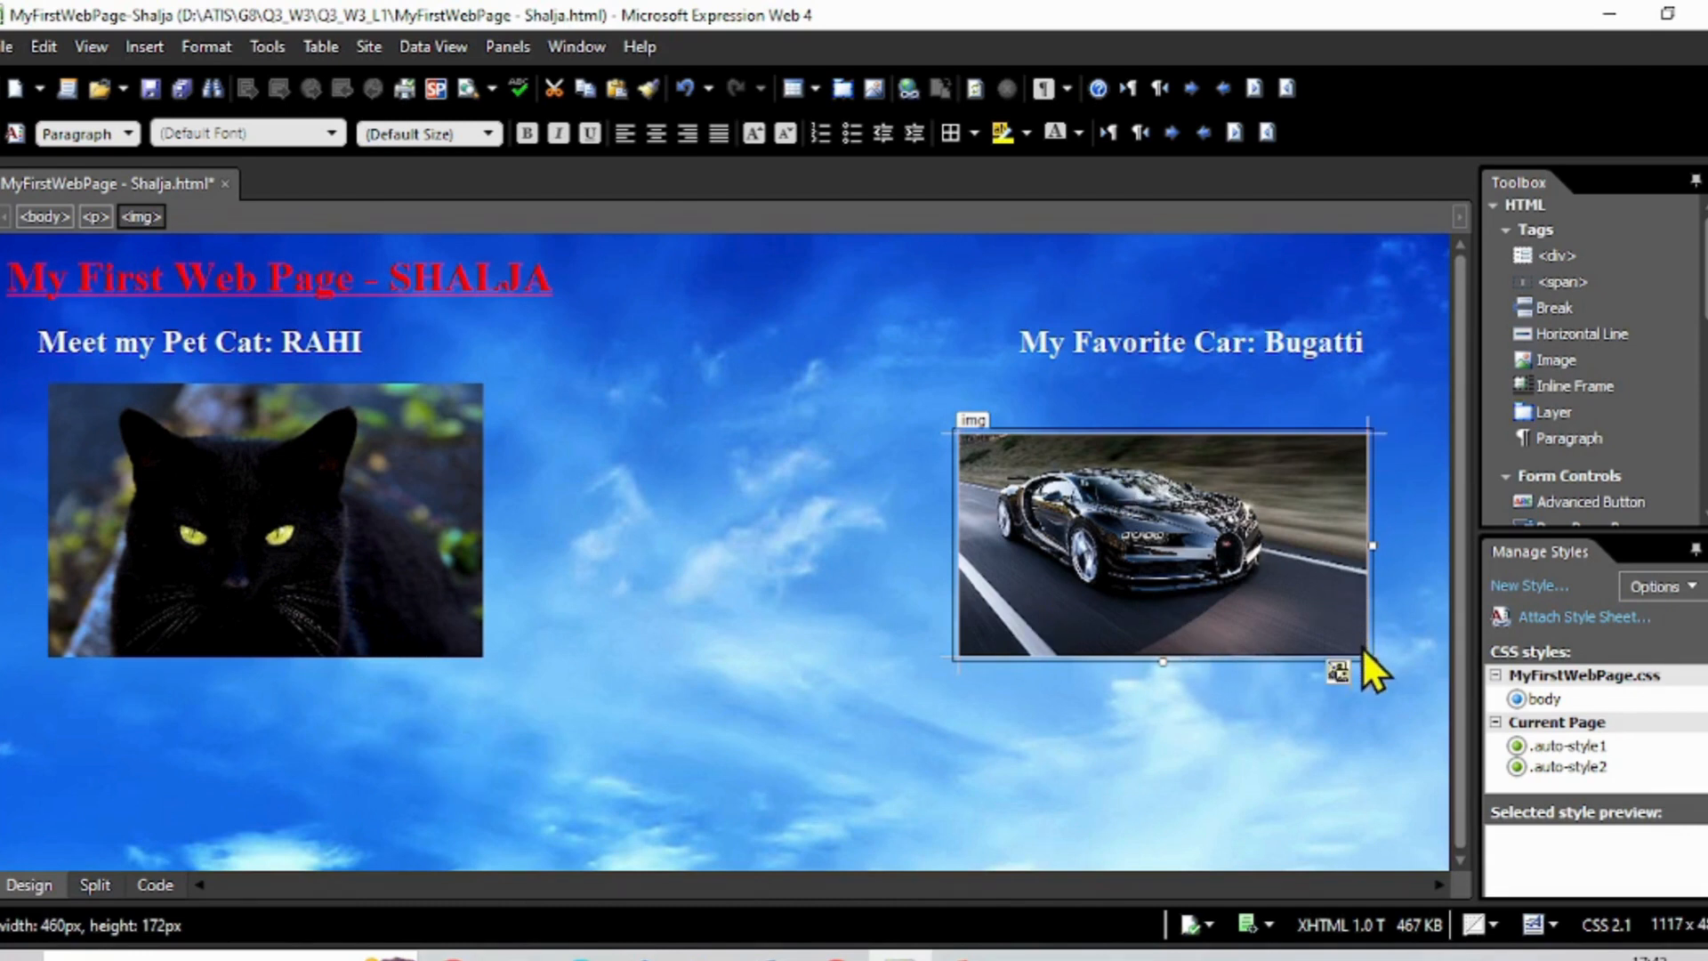
pyautogui.moveTo(1372, 661); pyautogui.dragTo(484, 656)
pyautogui.scroll(-2, 957, 519)
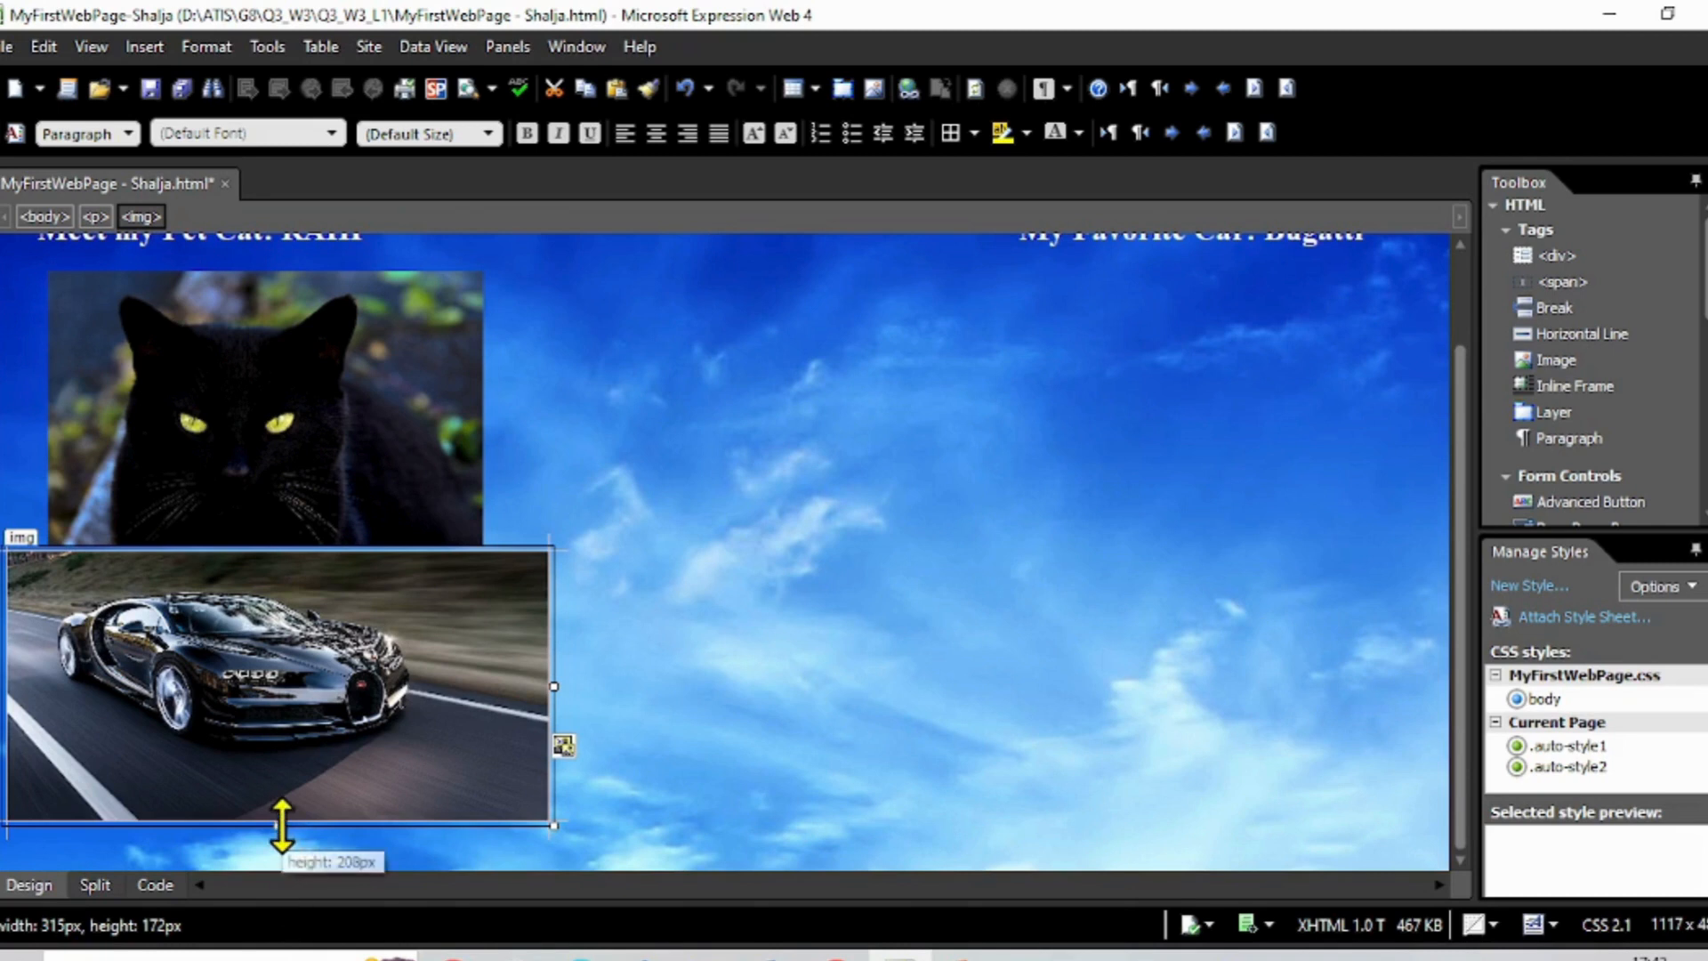
pyautogui.moveTo(279, 825); pyautogui.dragTo(278, 847)
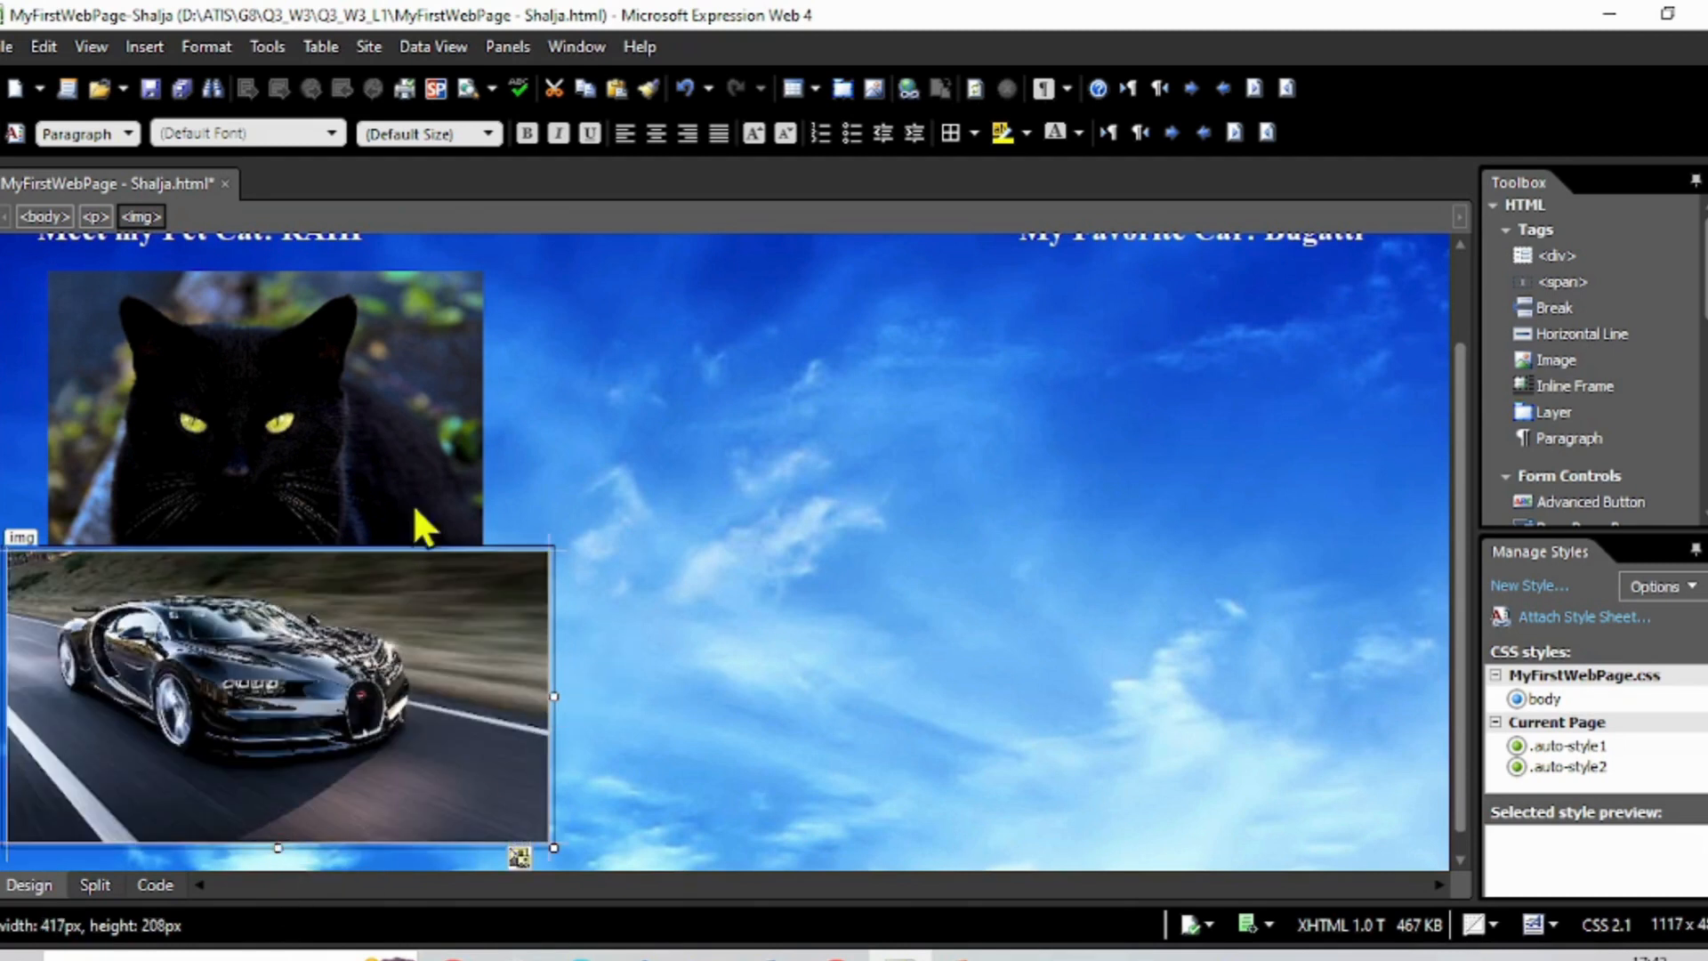
# Save the page, switch to Chrome and reload it there to preview the car image beside the cat image.
pyautogui.click(155, 89)
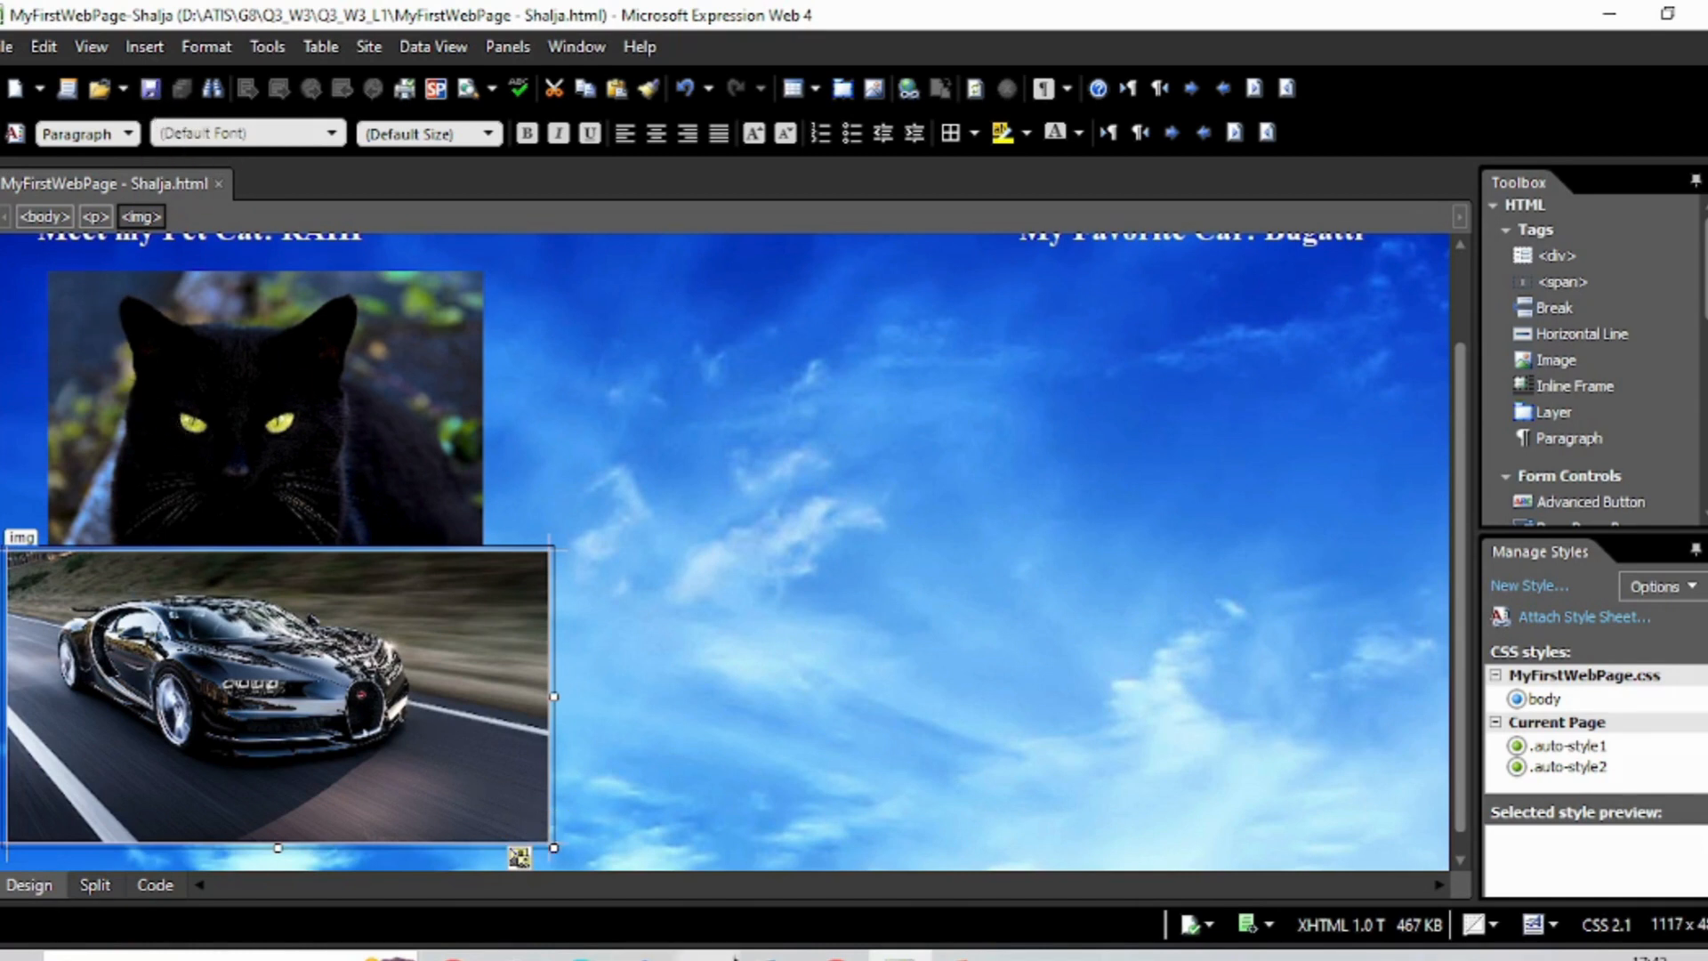
pyautogui.click(836, 957)
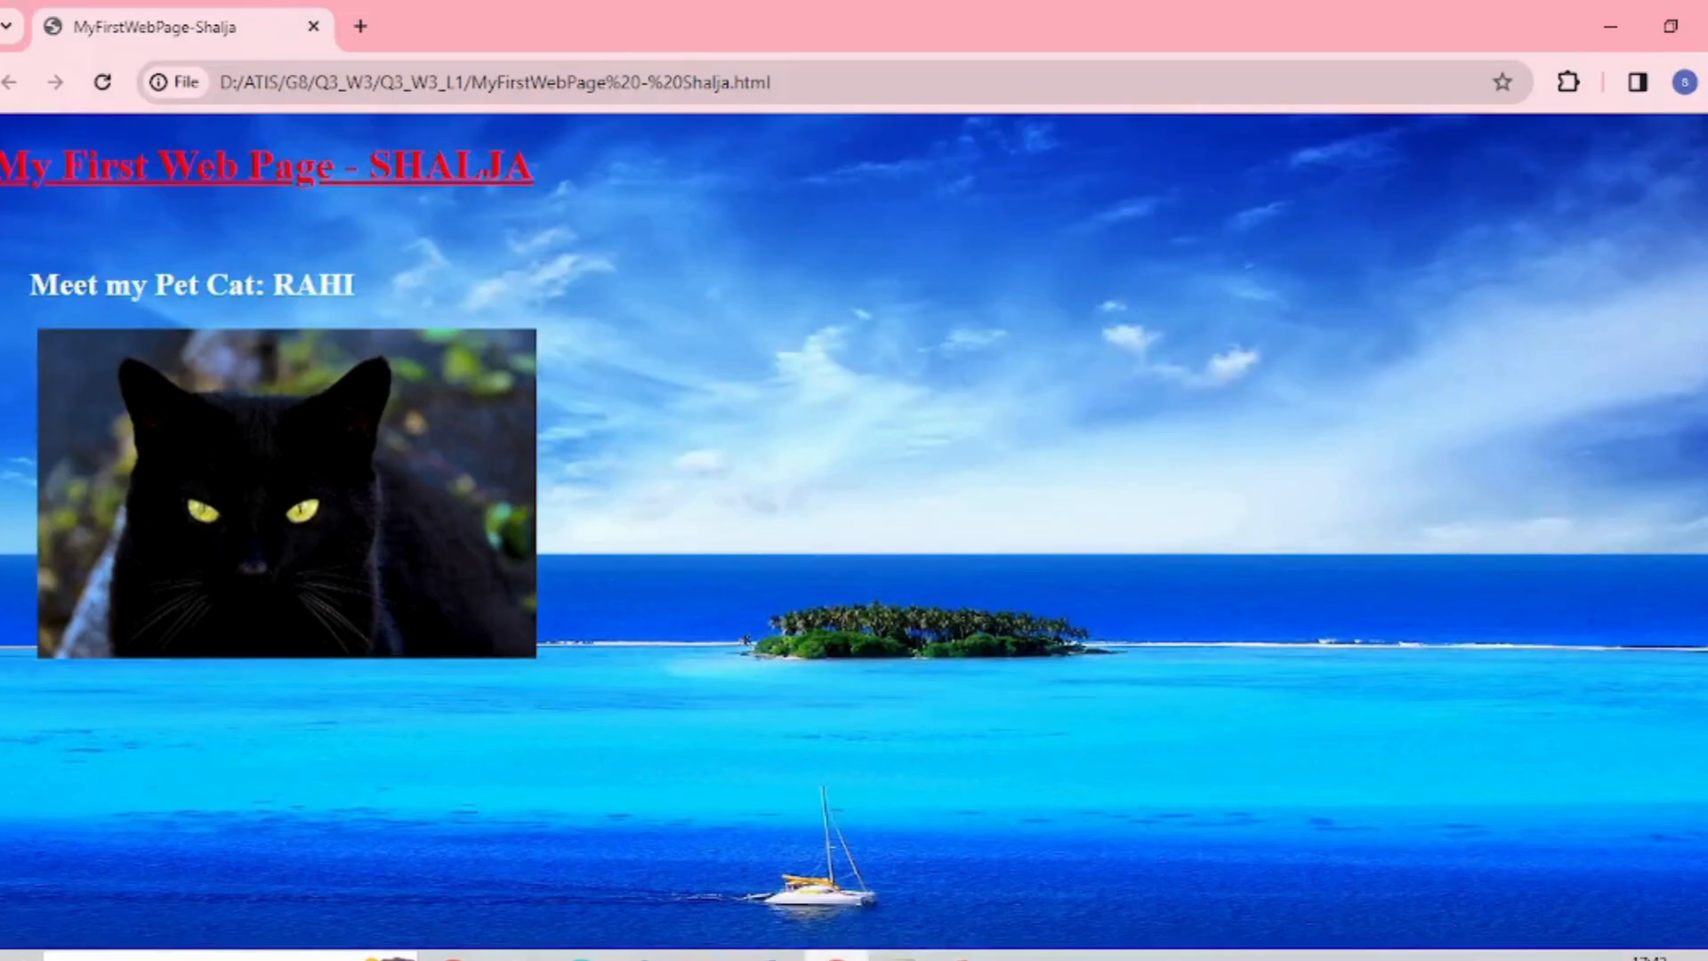
pyautogui.click(102, 82)
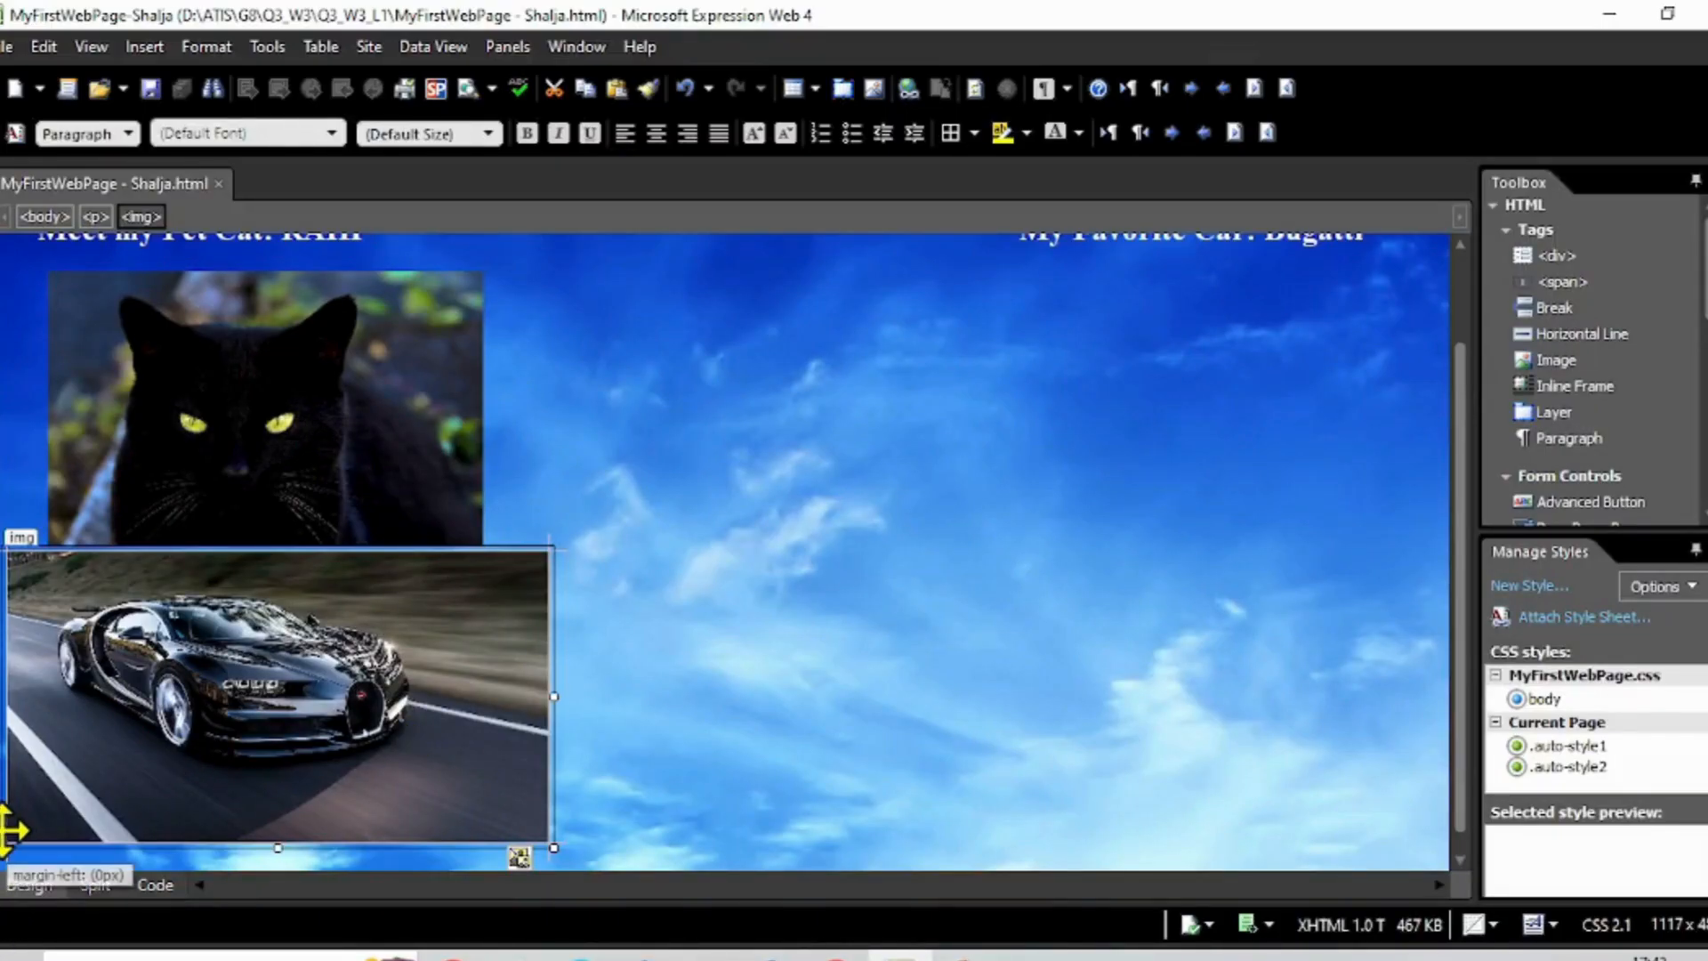
# In Expression Web, indent the paragraph holding both images and add spaces before the car image to move it further from the cat.
pyautogui.click(7, 537)
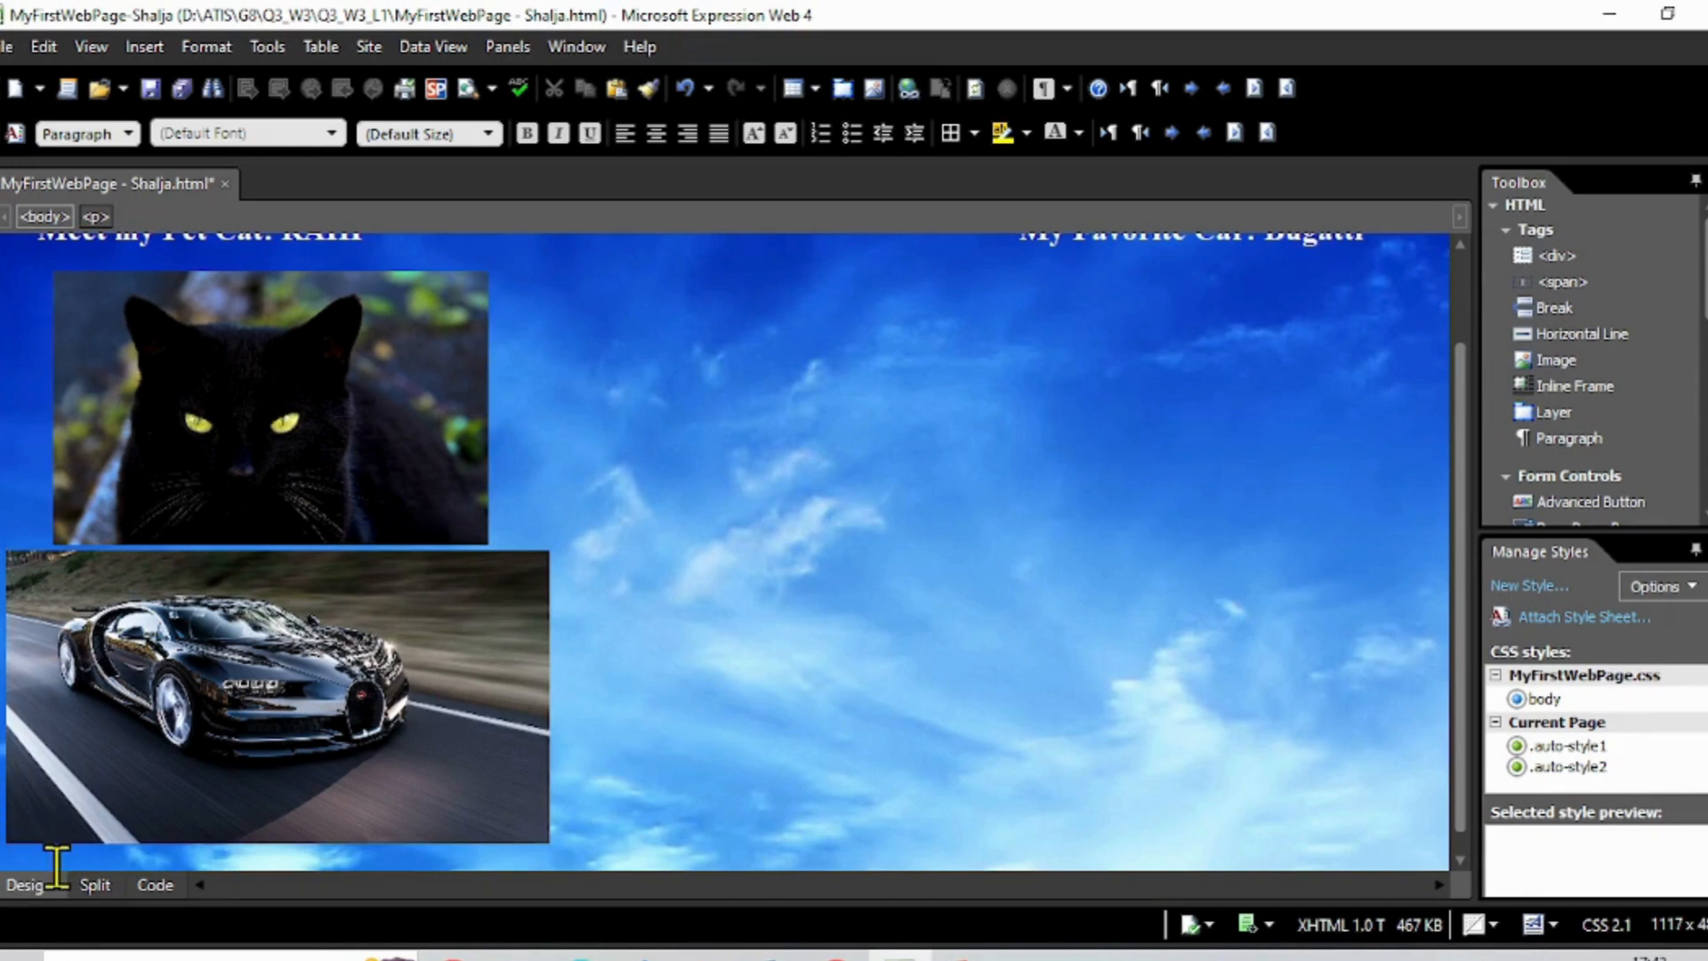
pyautogui.hotkey('ctrl', 'z')
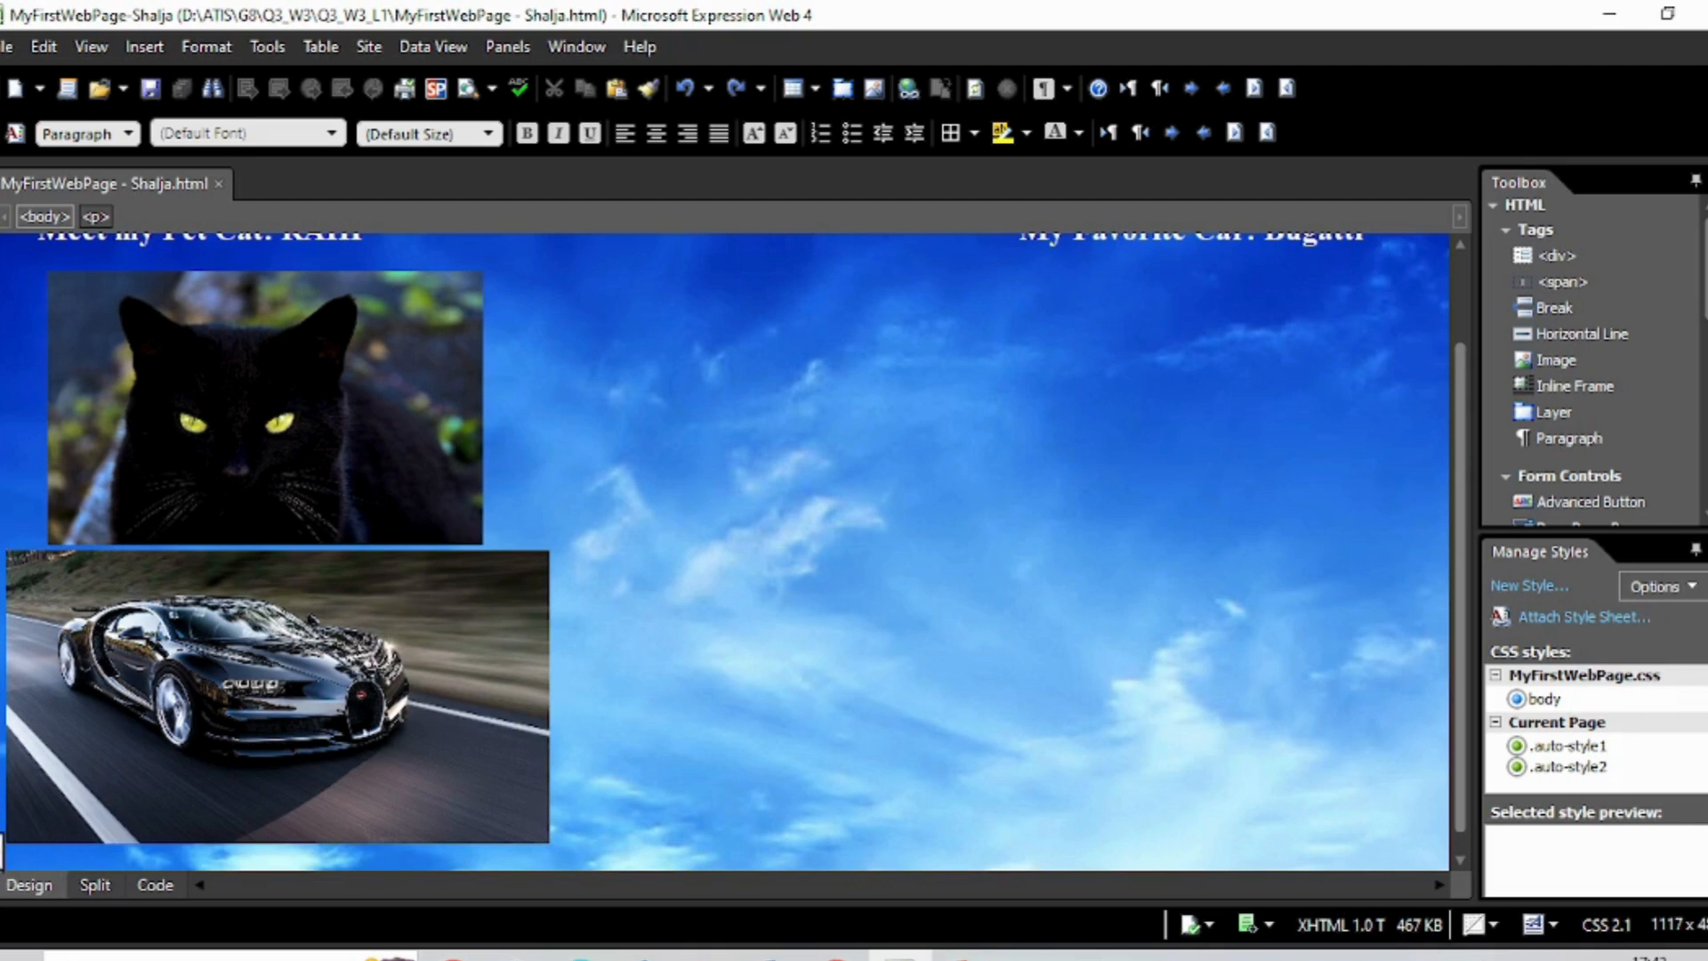
pyautogui.click(12, 836)
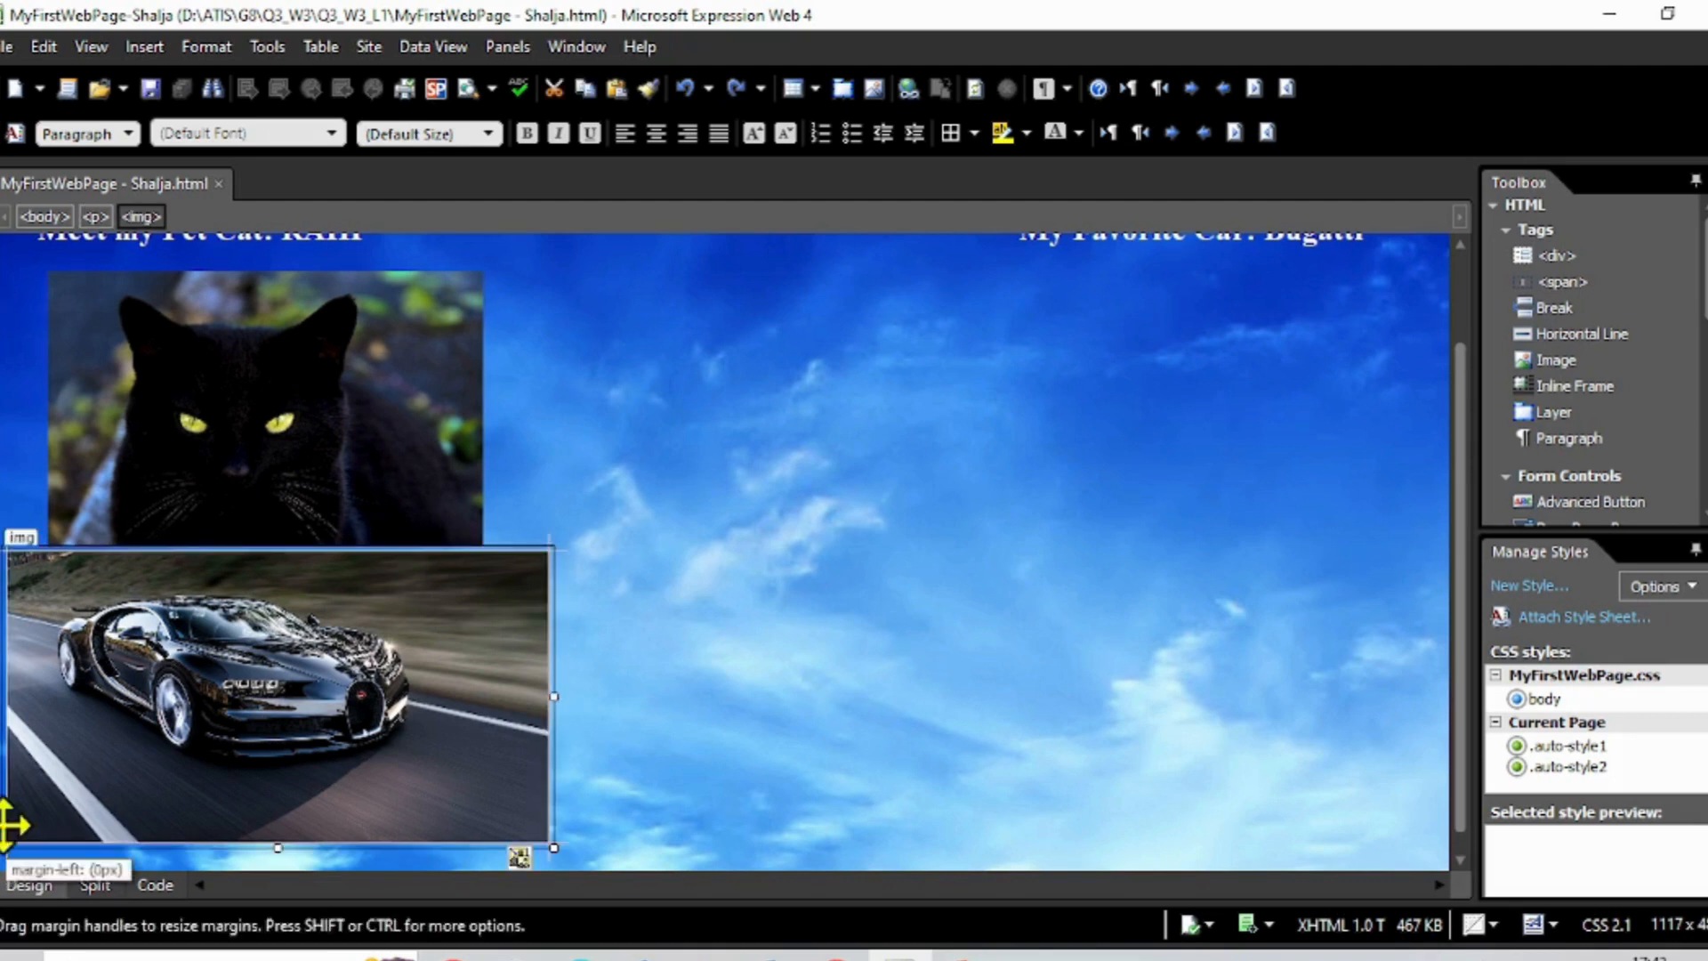
pyautogui.click(4, 832)
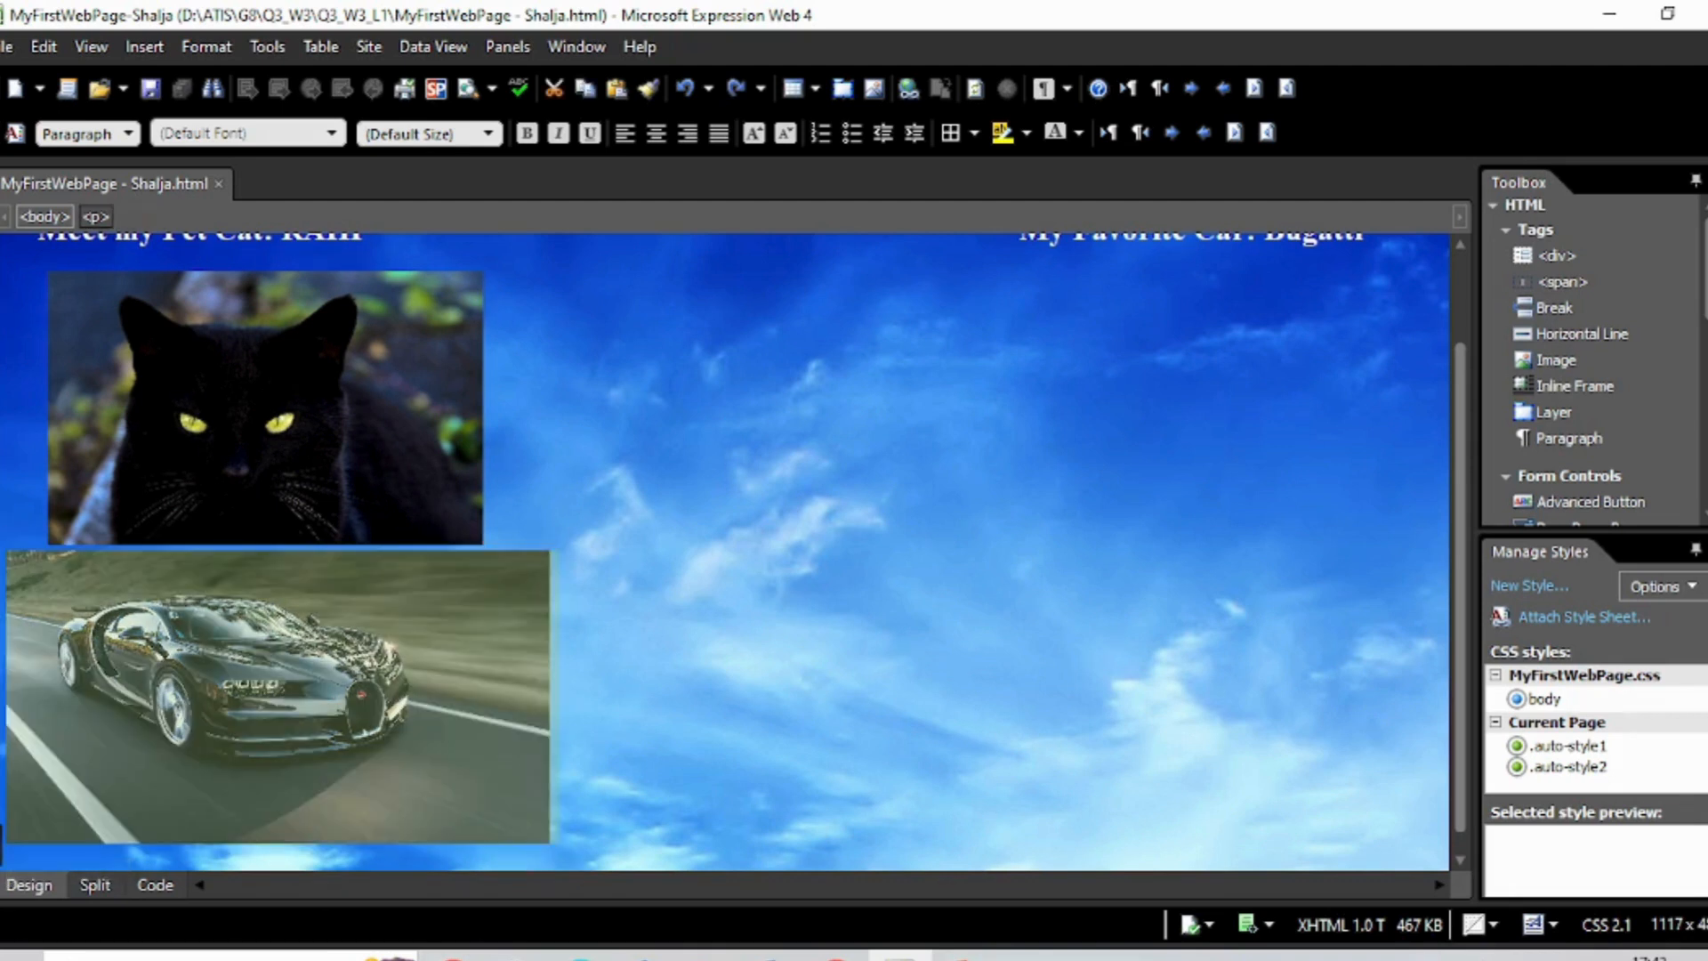
pyautogui.click(14, 841)
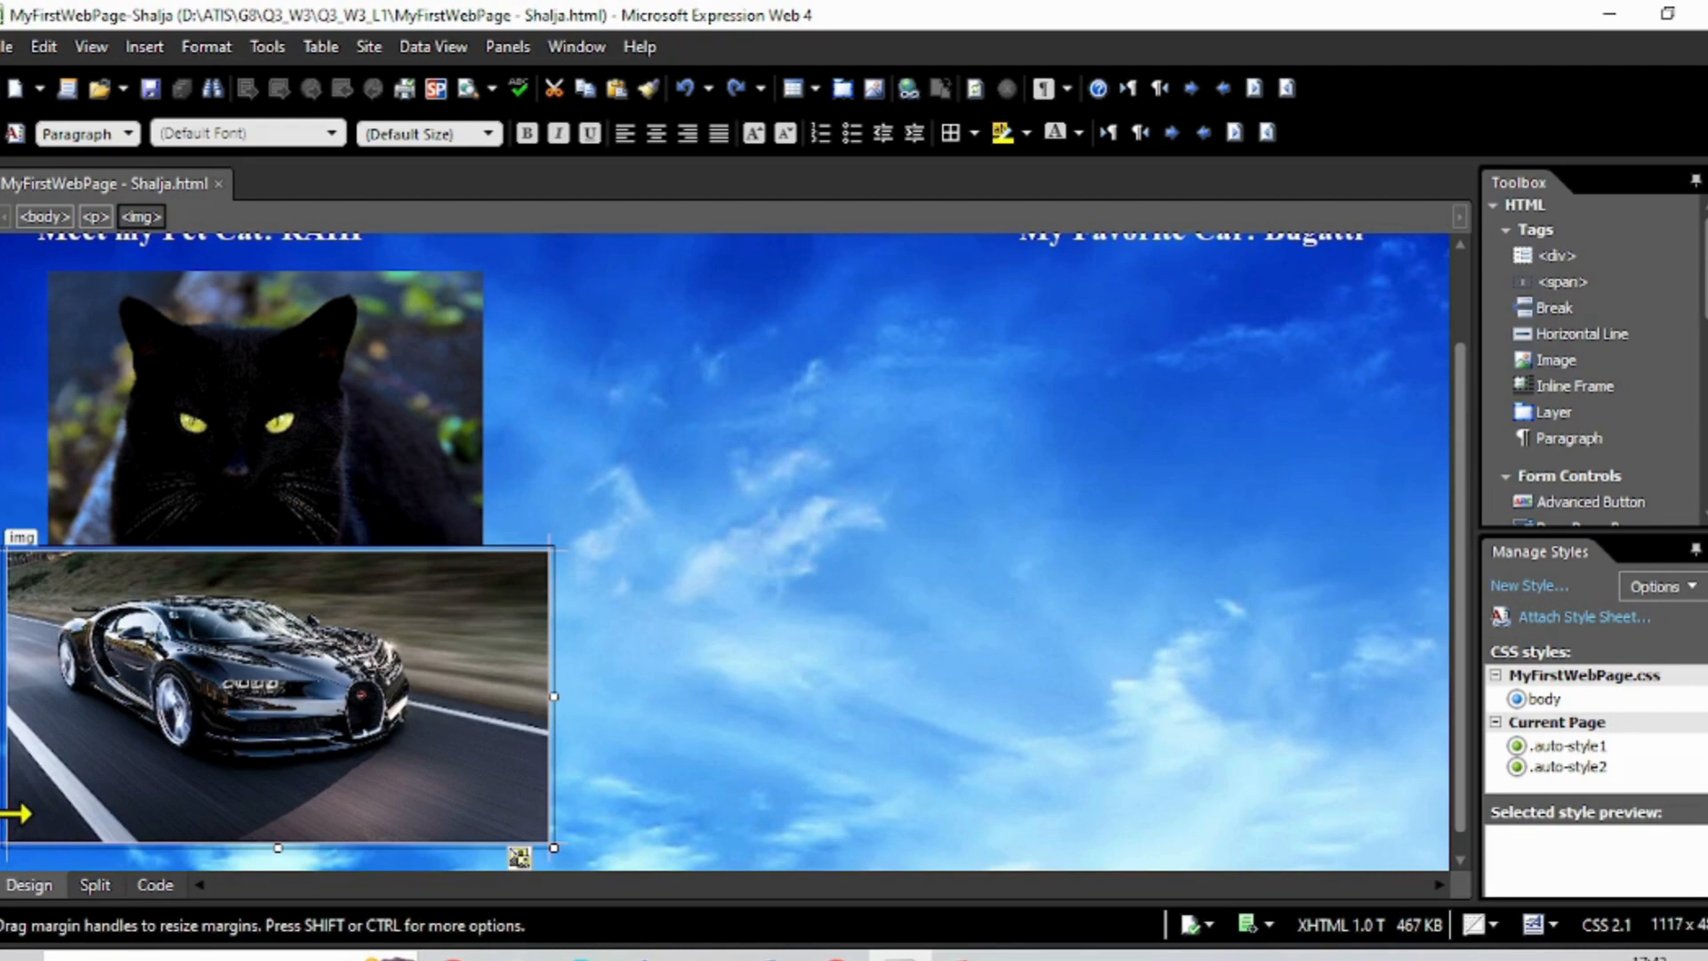
pyautogui.click(13, 812)
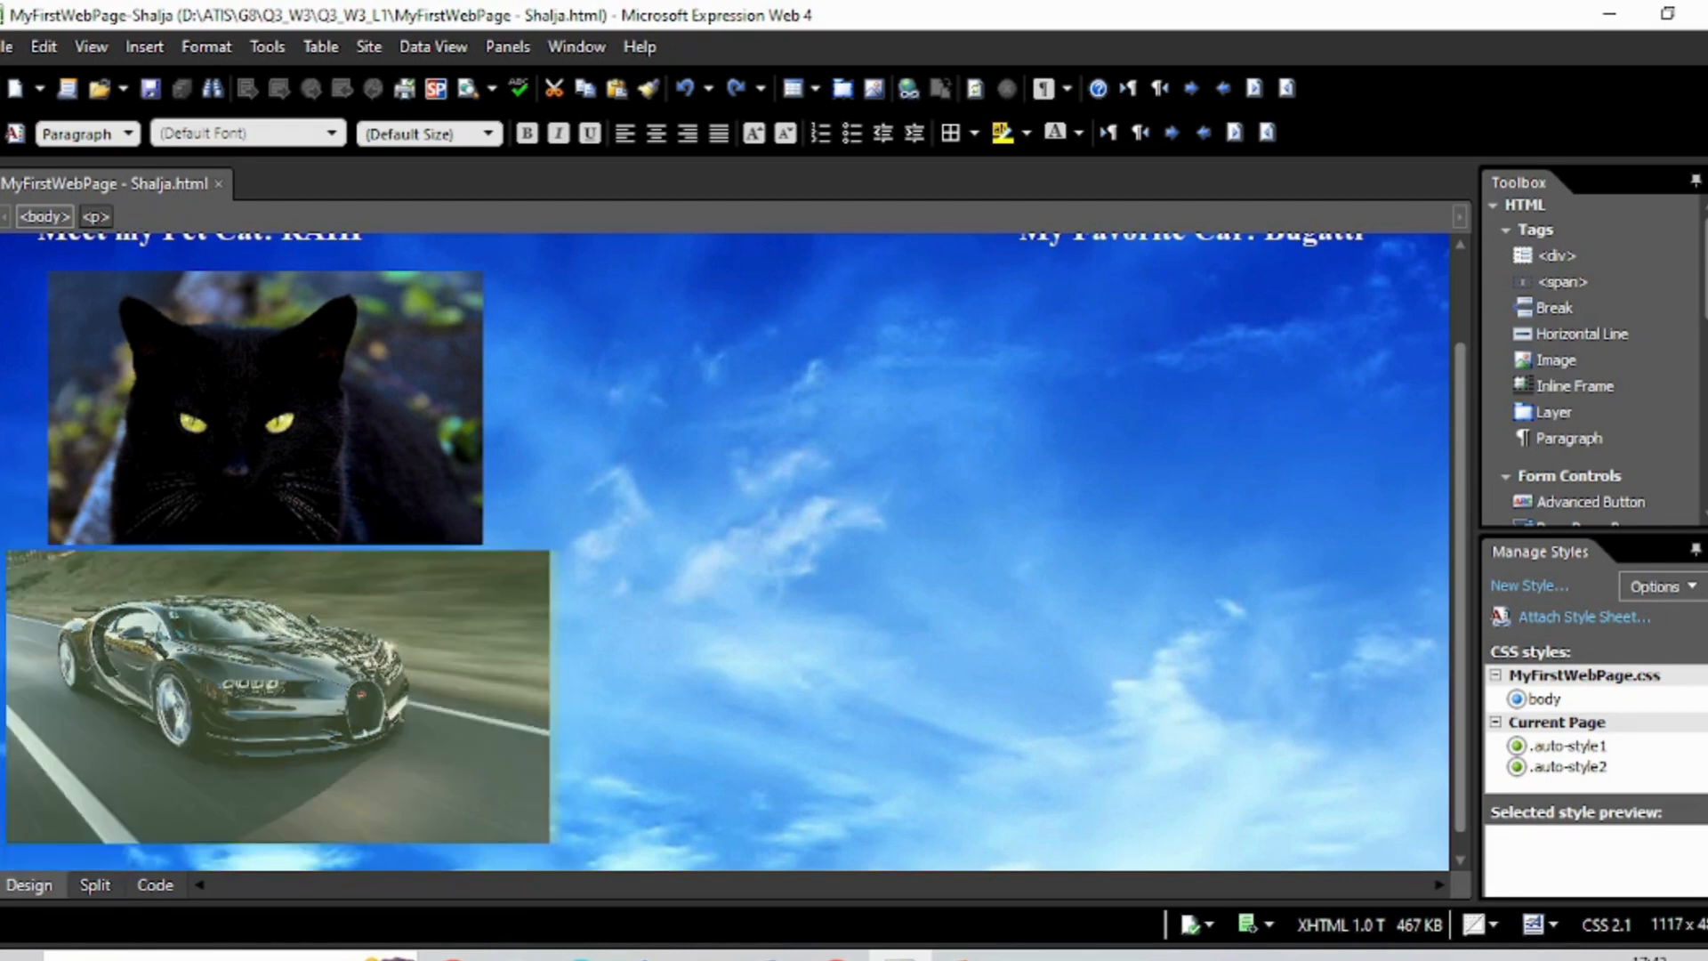
pyautogui.press('Tab')
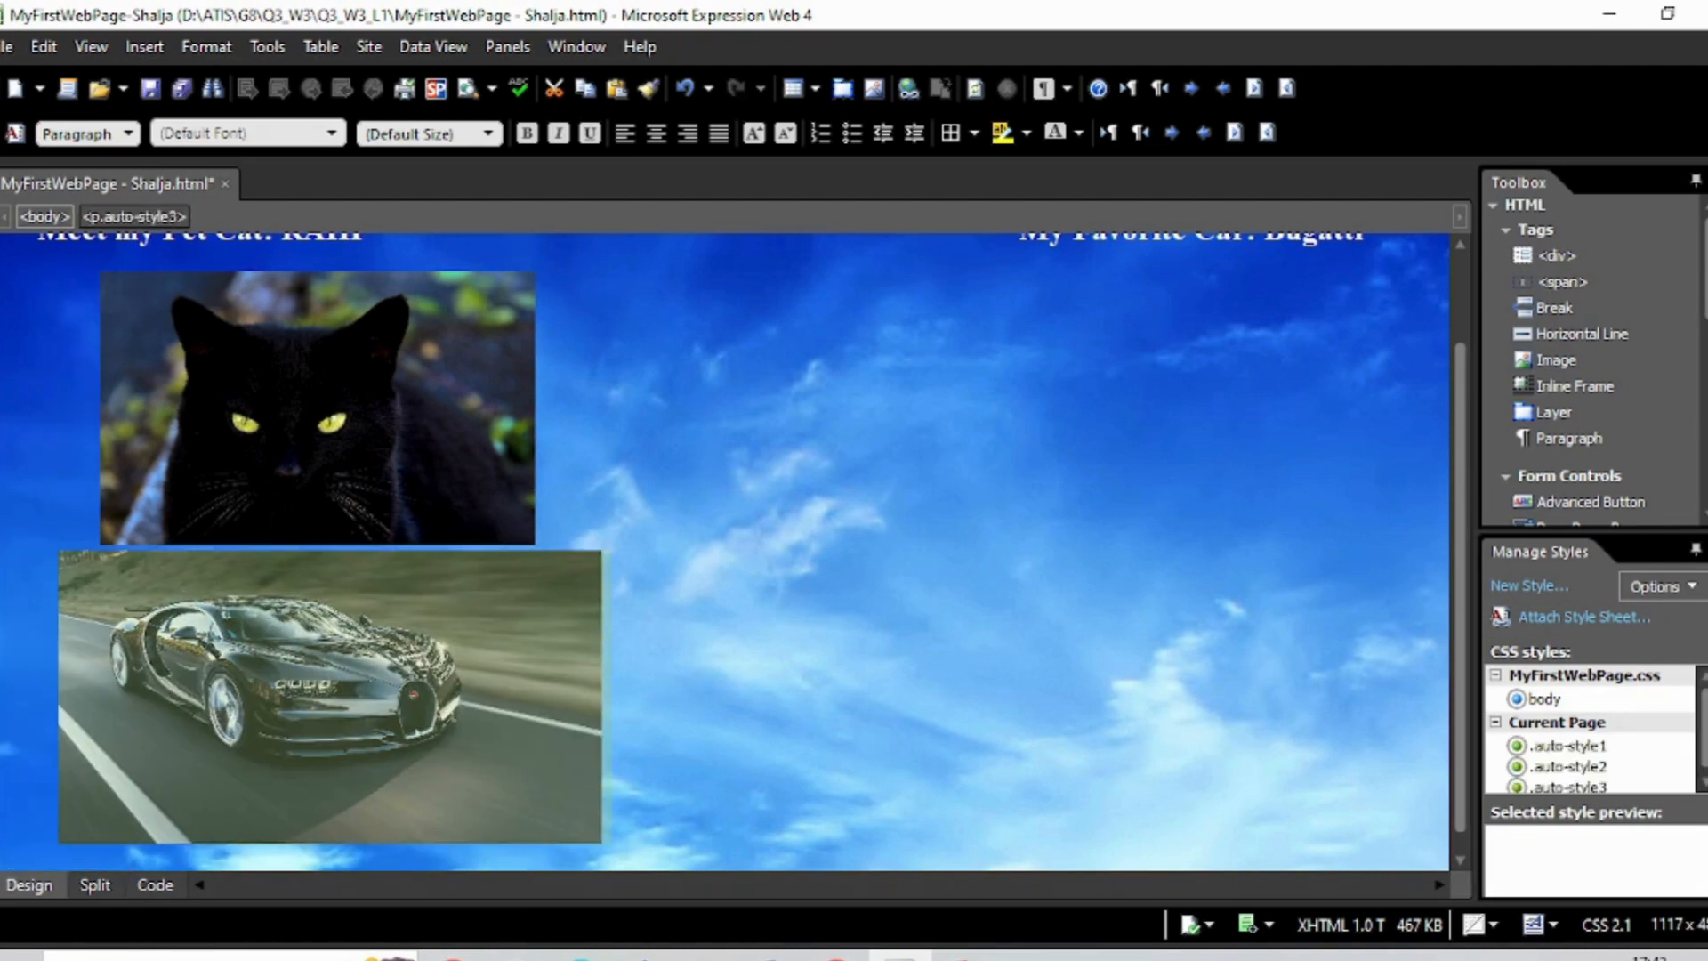
pyautogui.click(22, 837)
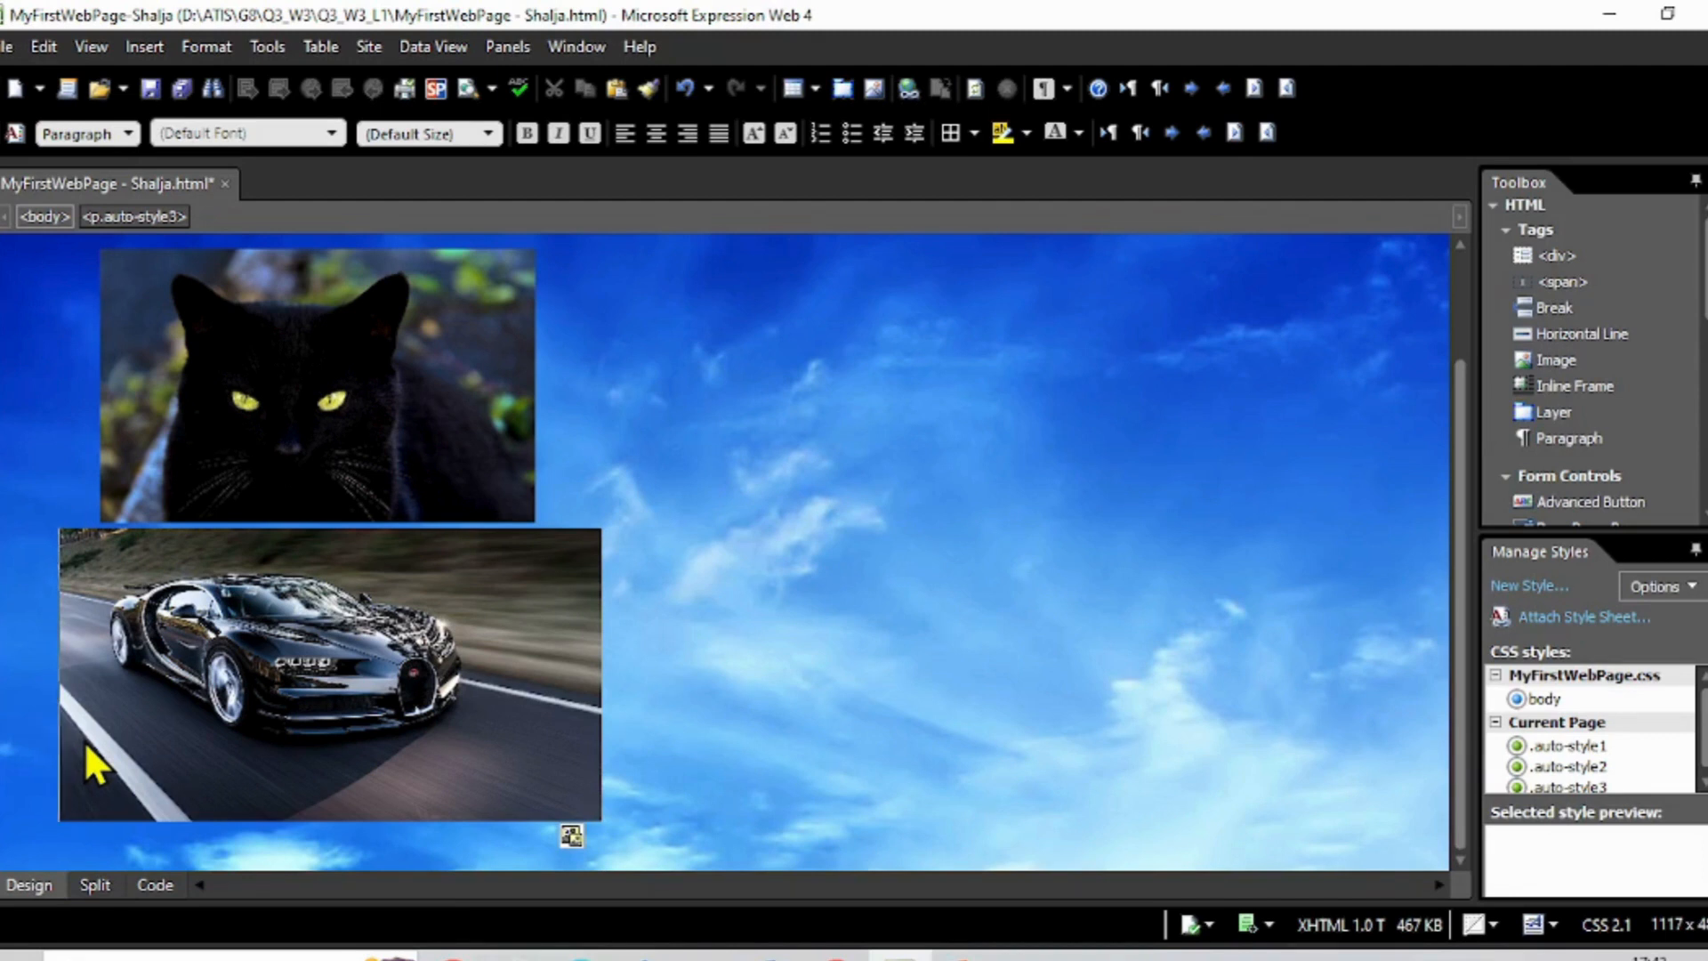
# Save the page and reload it in Chrome to check the new positions of both images.
pyautogui.click(161, 88)
pyautogui.press('F12')
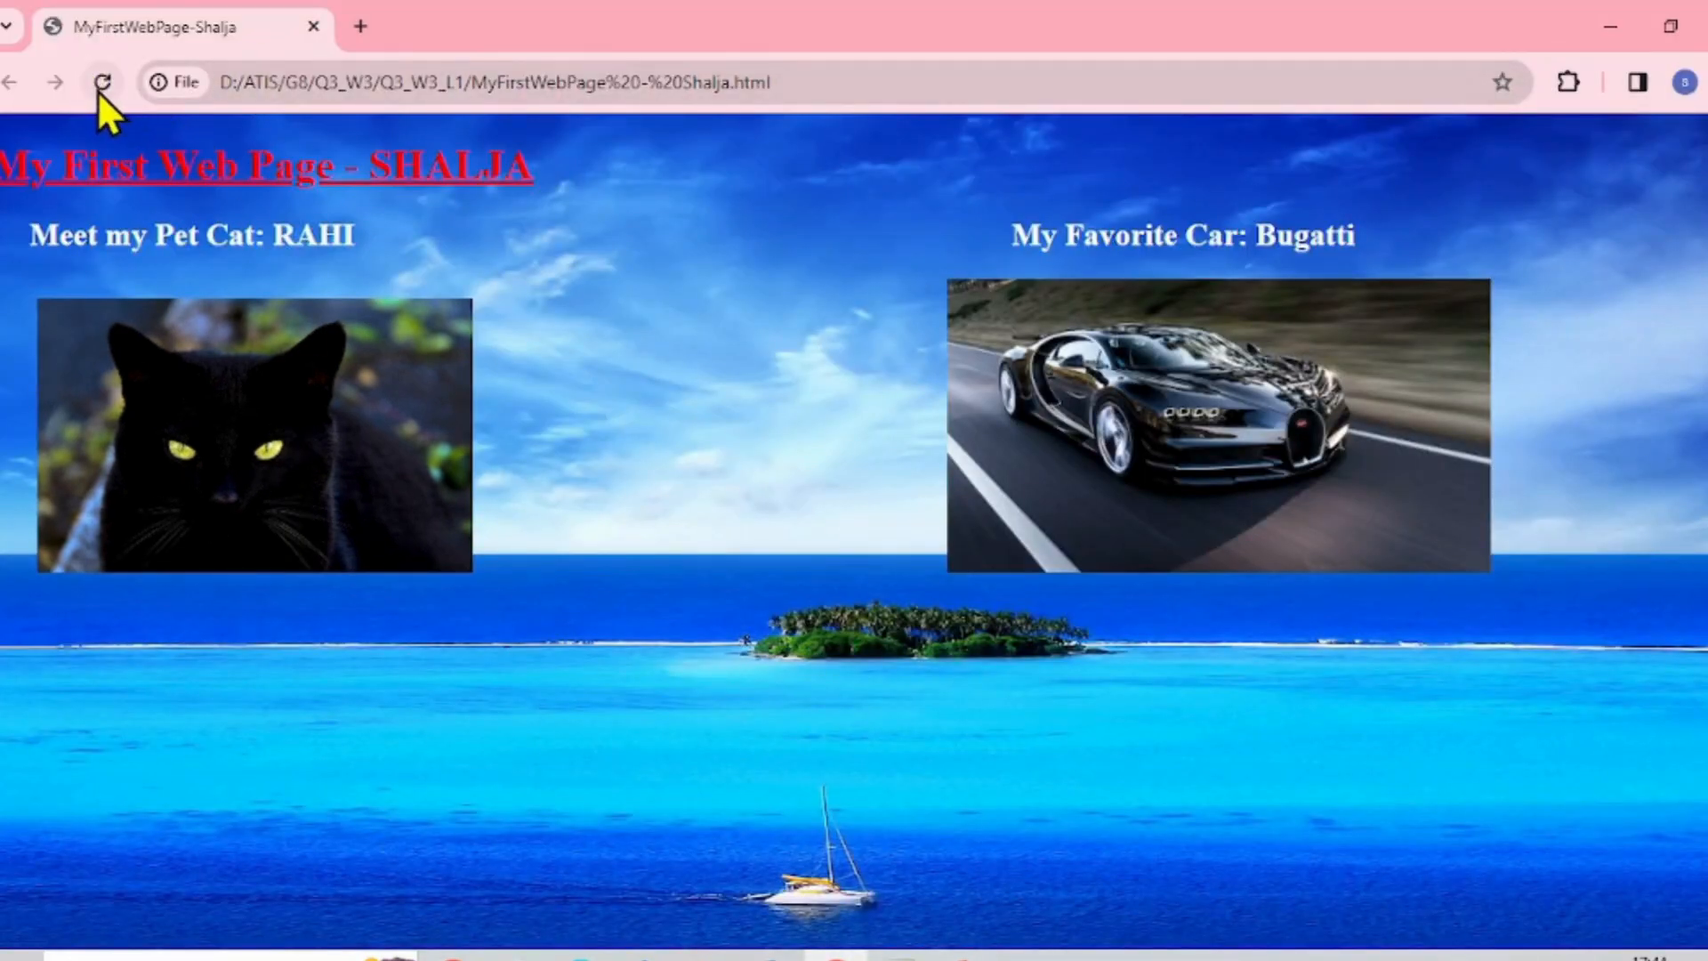
pyautogui.click(100, 89)
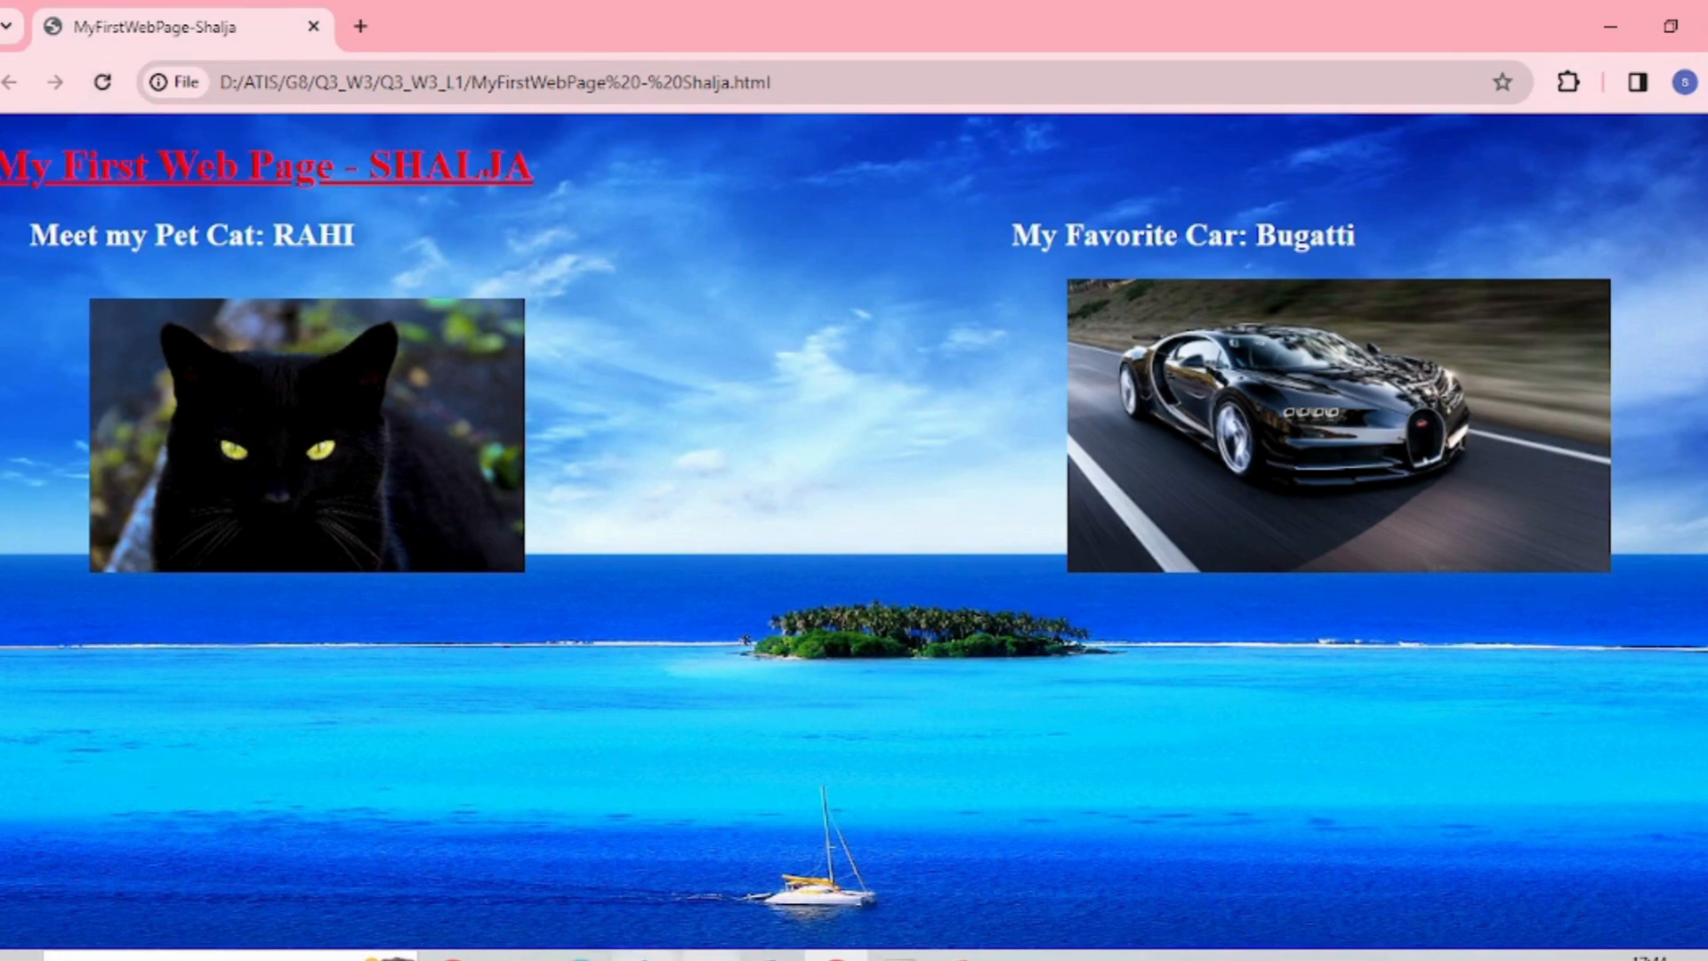
# Switch back to Expression Web, delete several spaces before the cat image to shift it closer to the margin, and save the page.
pyautogui.click(900, 957)
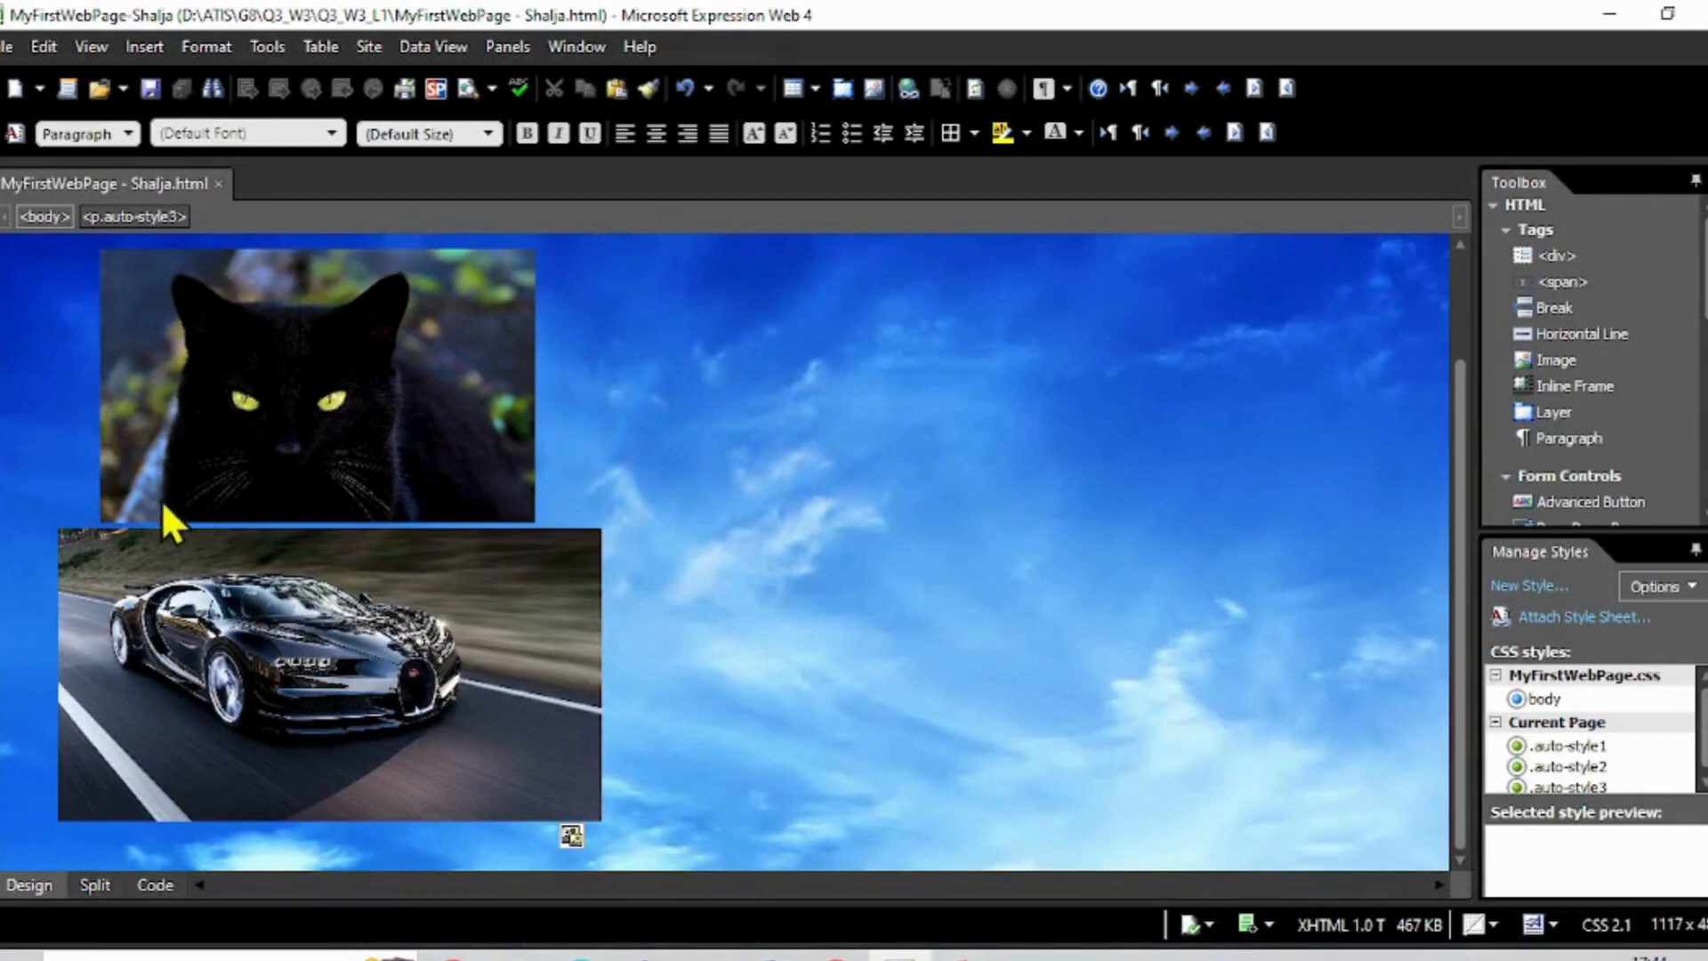
pyautogui.click(84, 494)
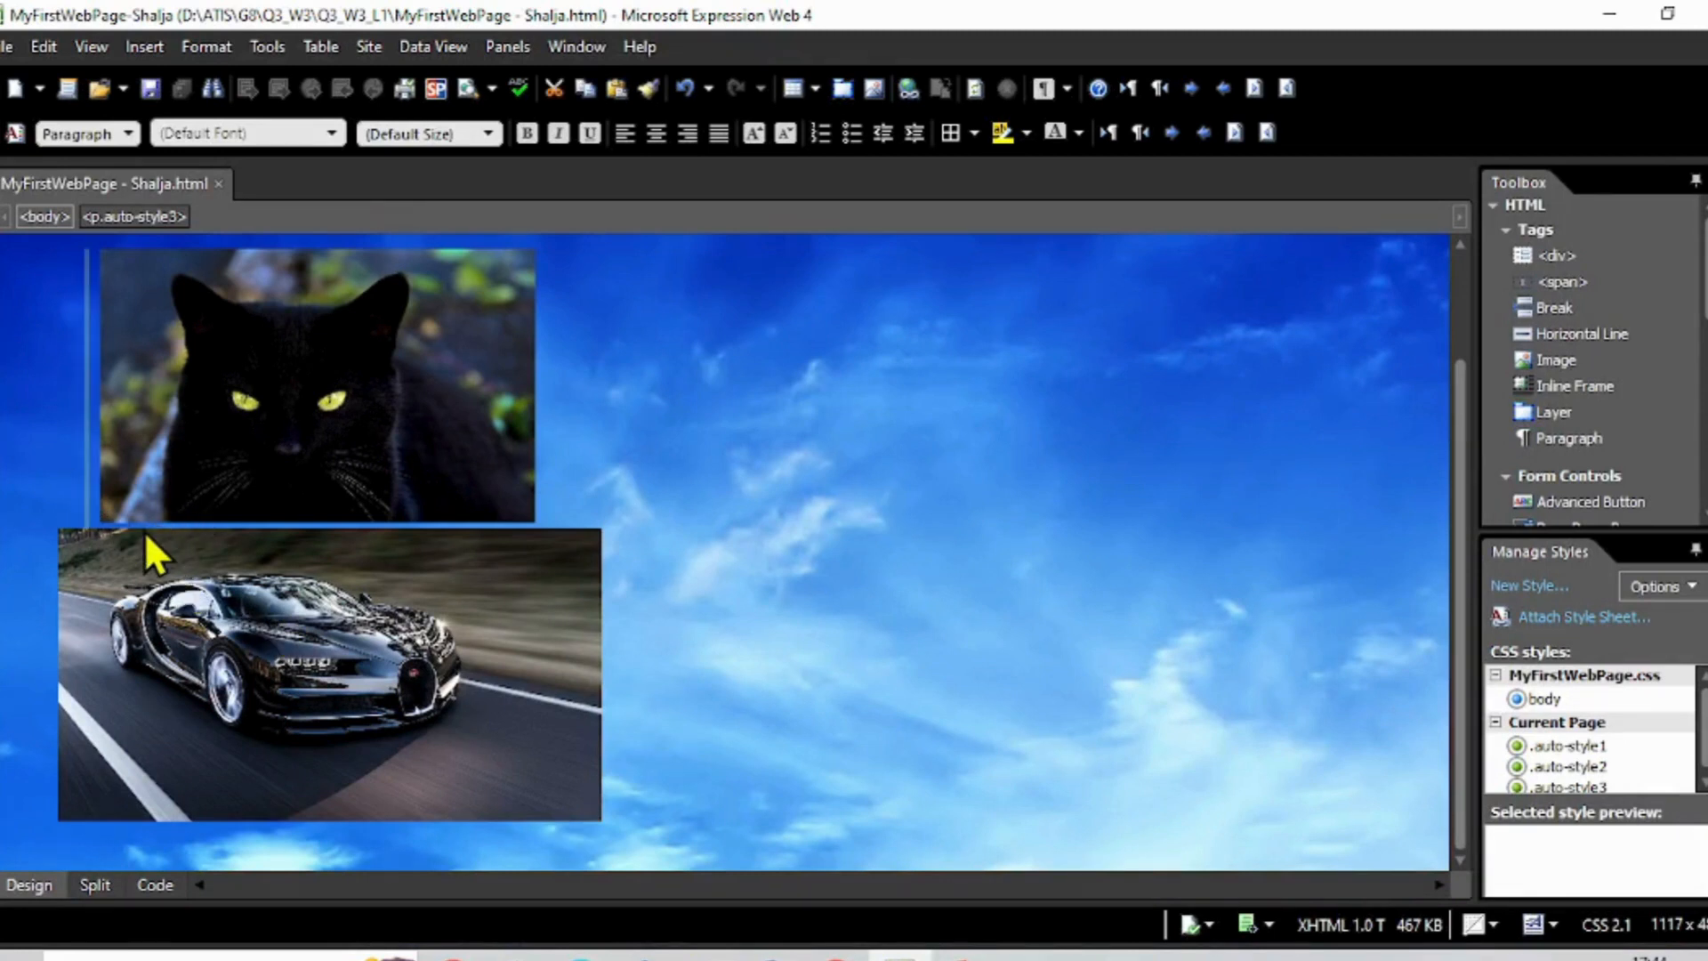
pyautogui.press('BackSpace')
pyautogui.press('BackSpace')
pyautogui.press('BackSpace')
pyautogui.press('BackSpace')
pyautogui.press('BackSpace')
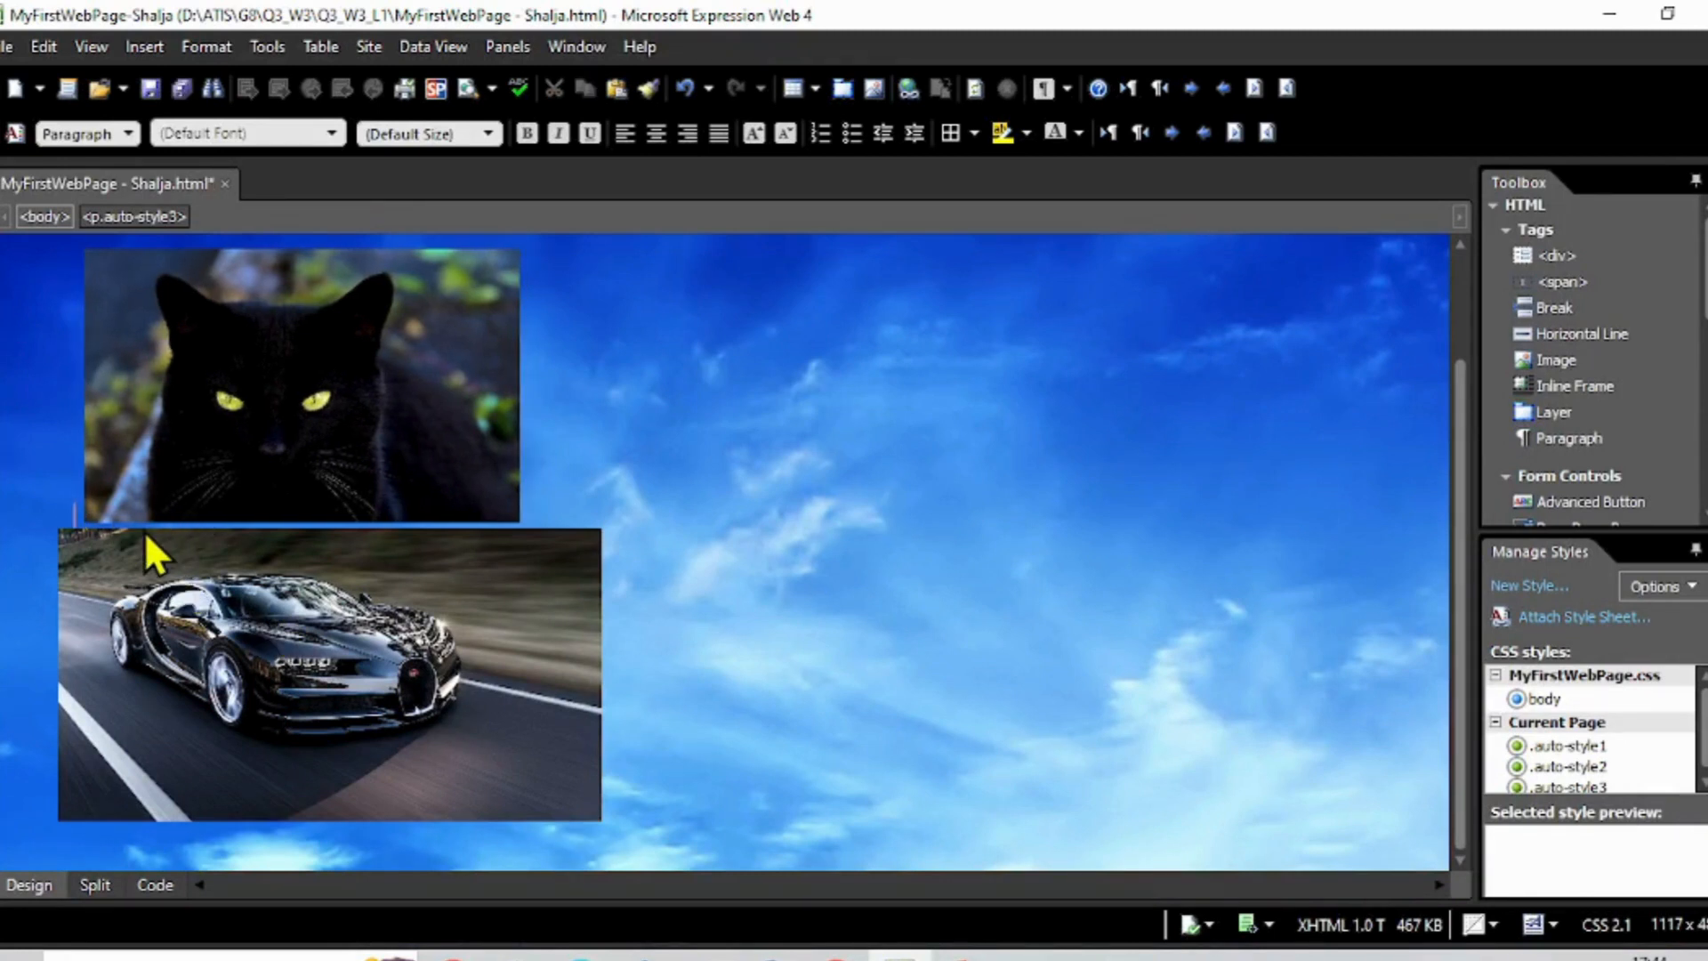
pyautogui.press('BackSpace')
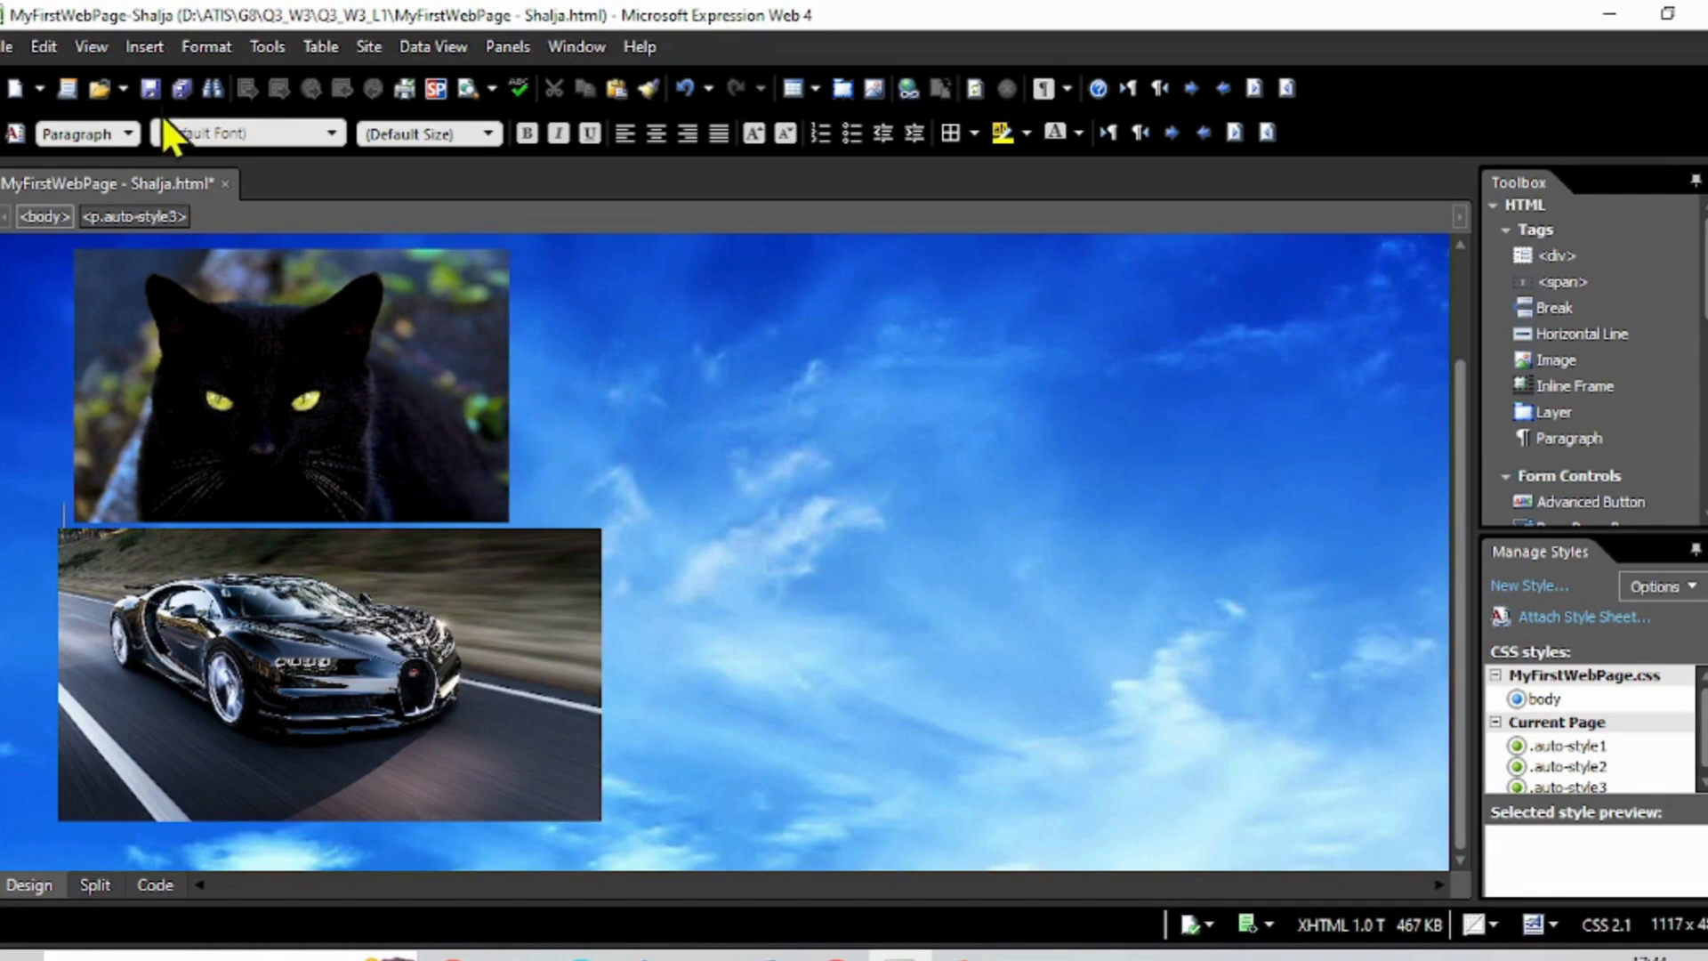
pyautogui.click(150, 89)
pyautogui.click(152, 87)
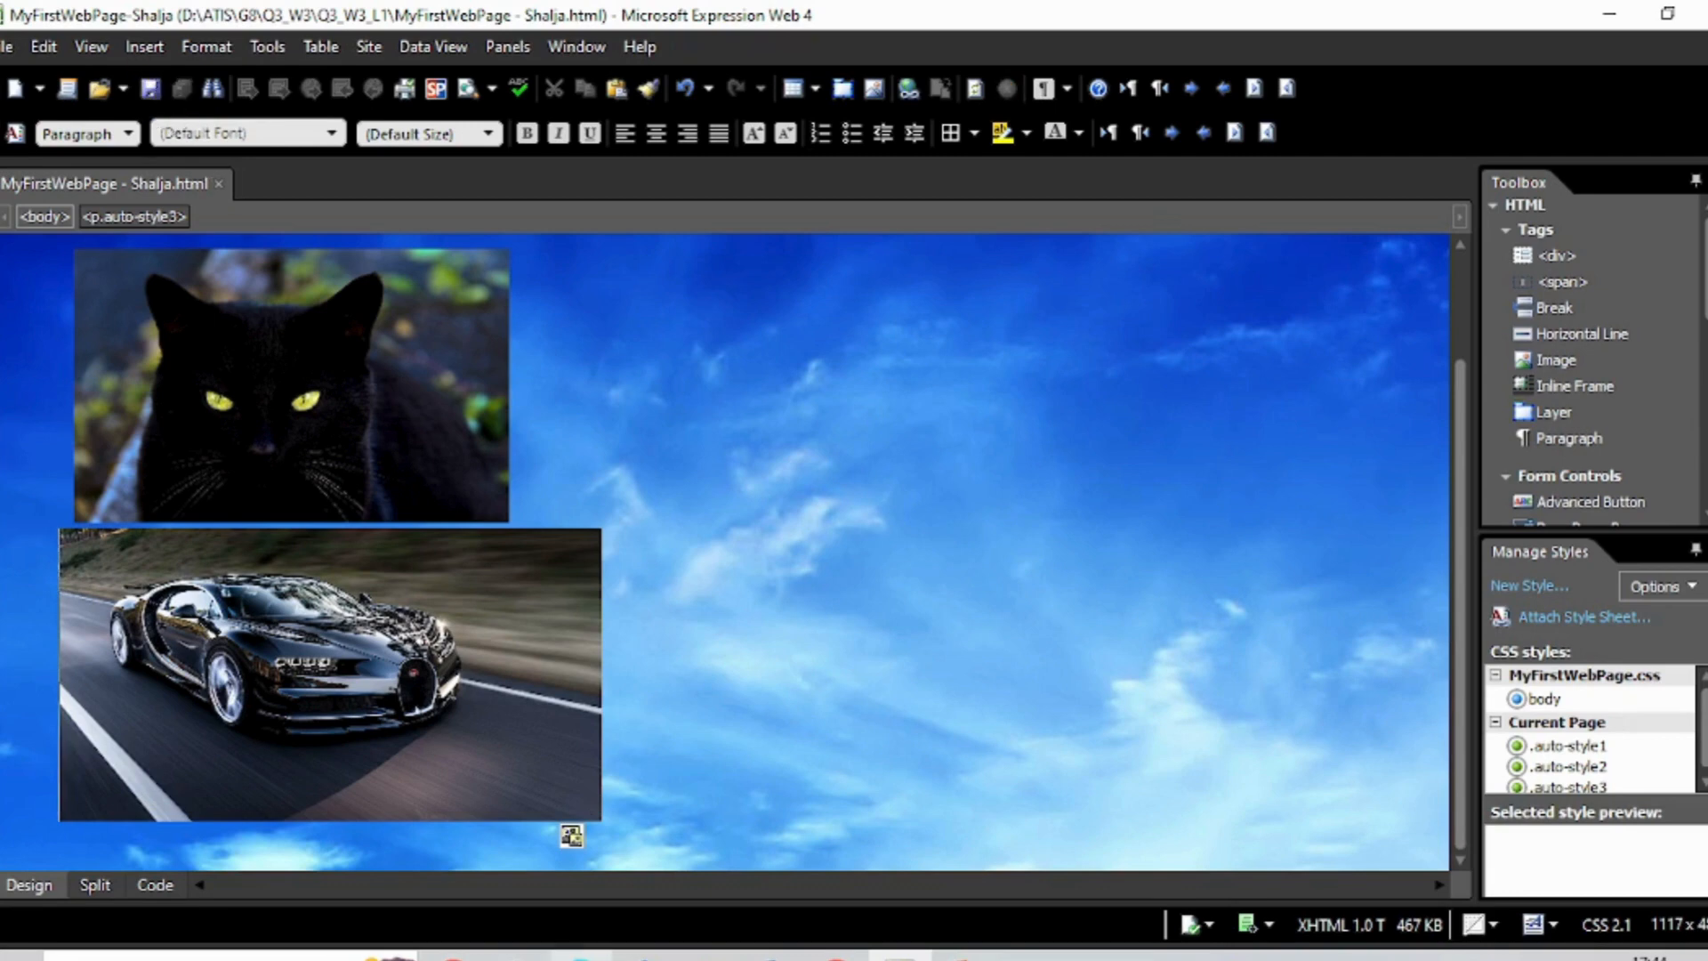
# Switch to Chrome and reload the page to check the cat image's new position.
pyautogui.press('F12')
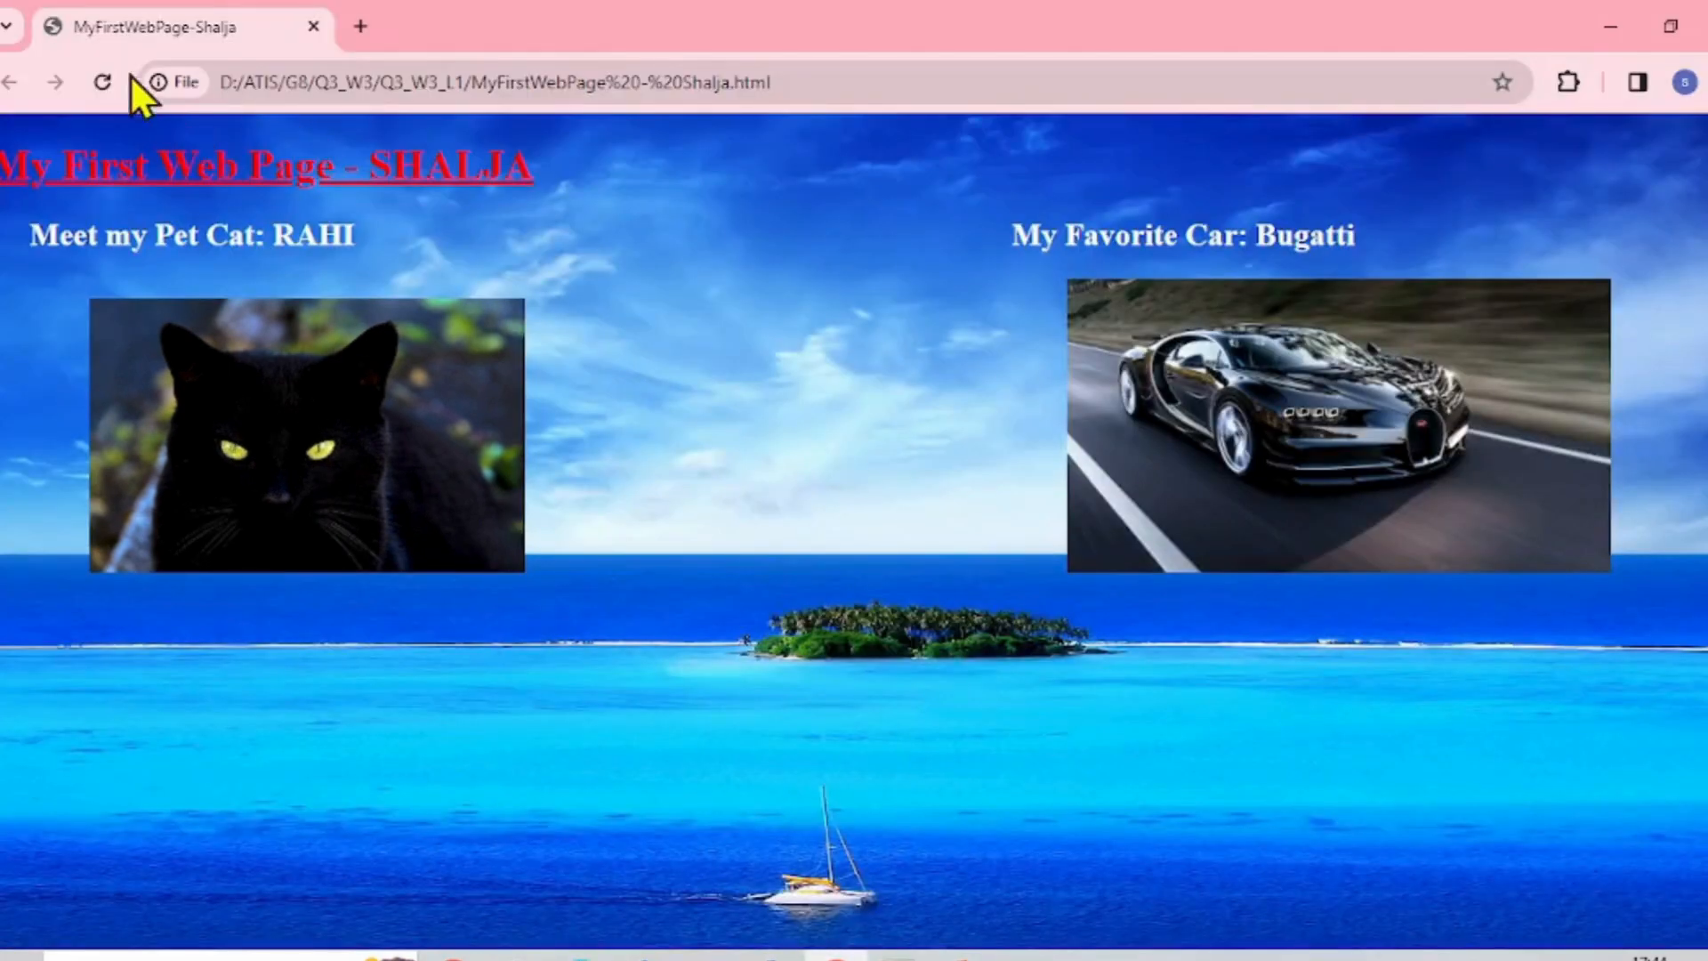
pyautogui.click(105, 83)
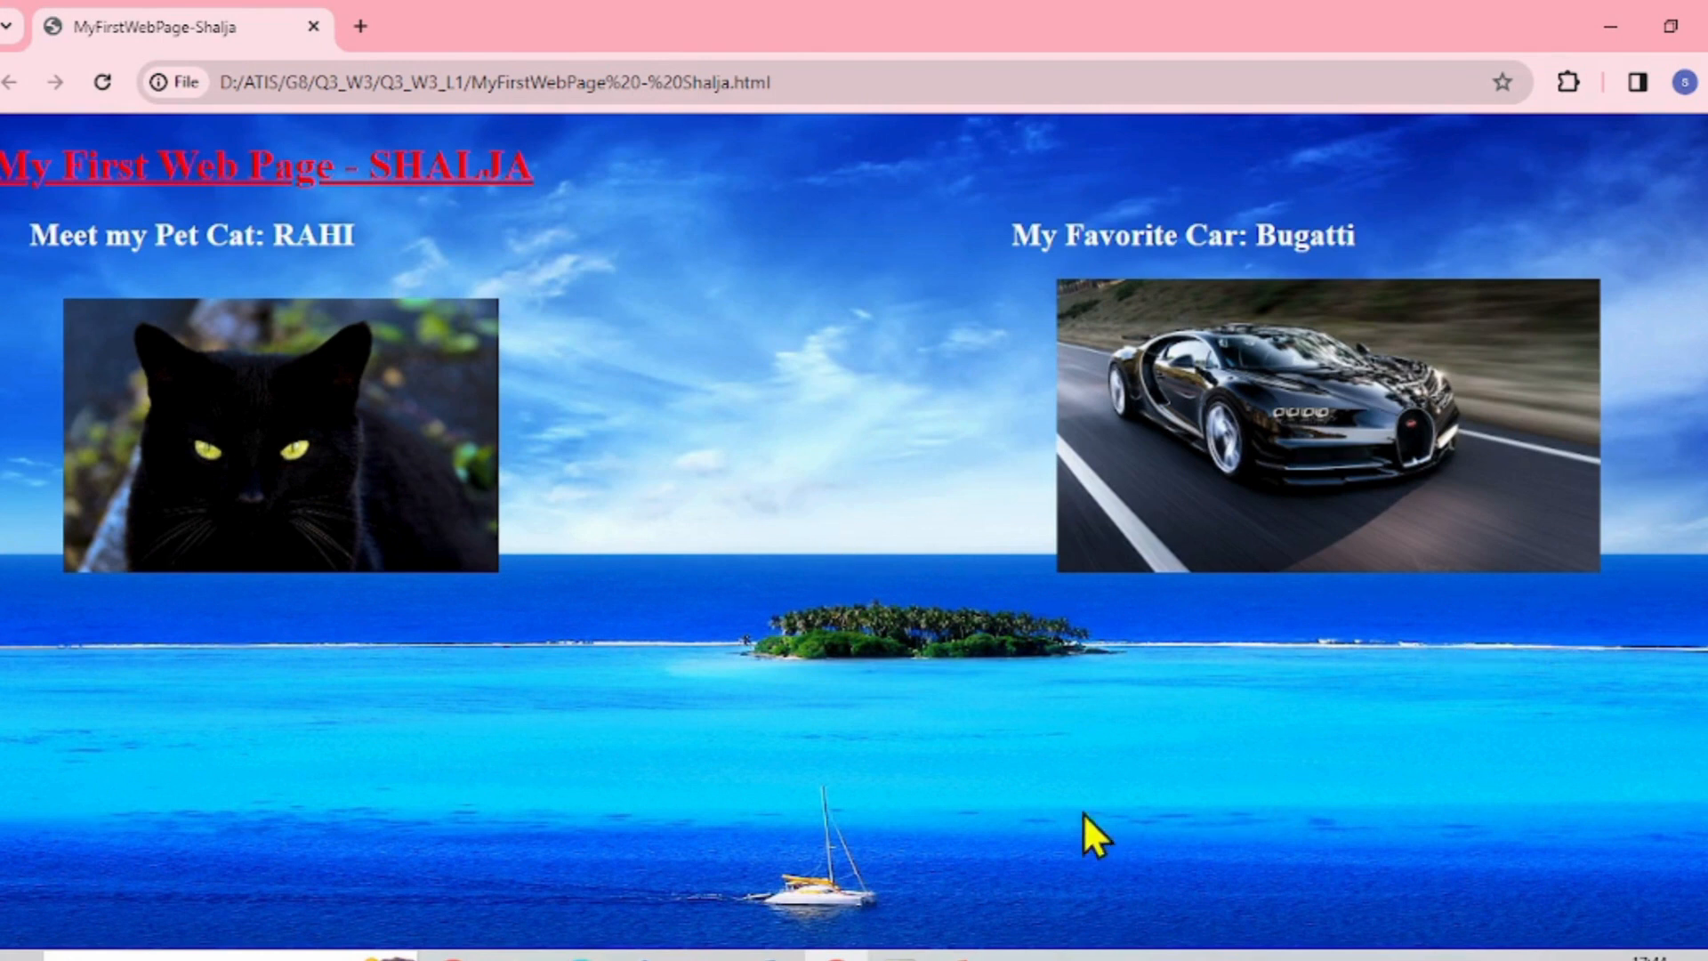
# Switch back to Expression Web, insert more space before the car image to move it further from the cat, and save the page.
pyautogui.click(900, 956)
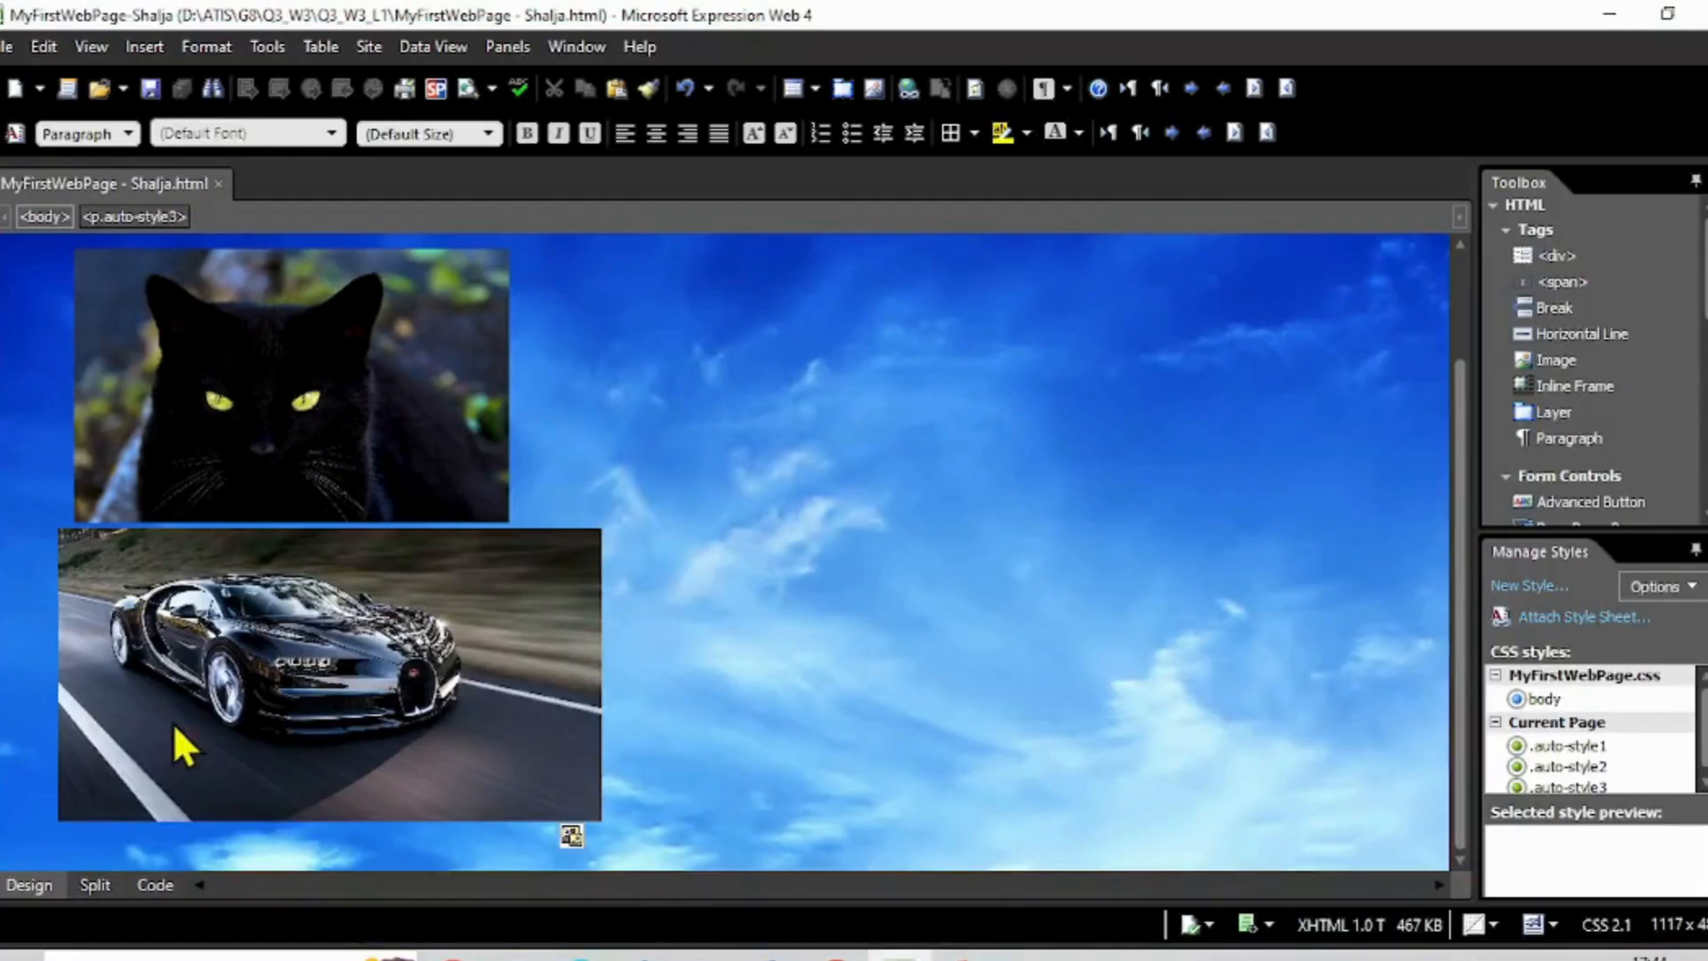
pyautogui.click(62, 795)
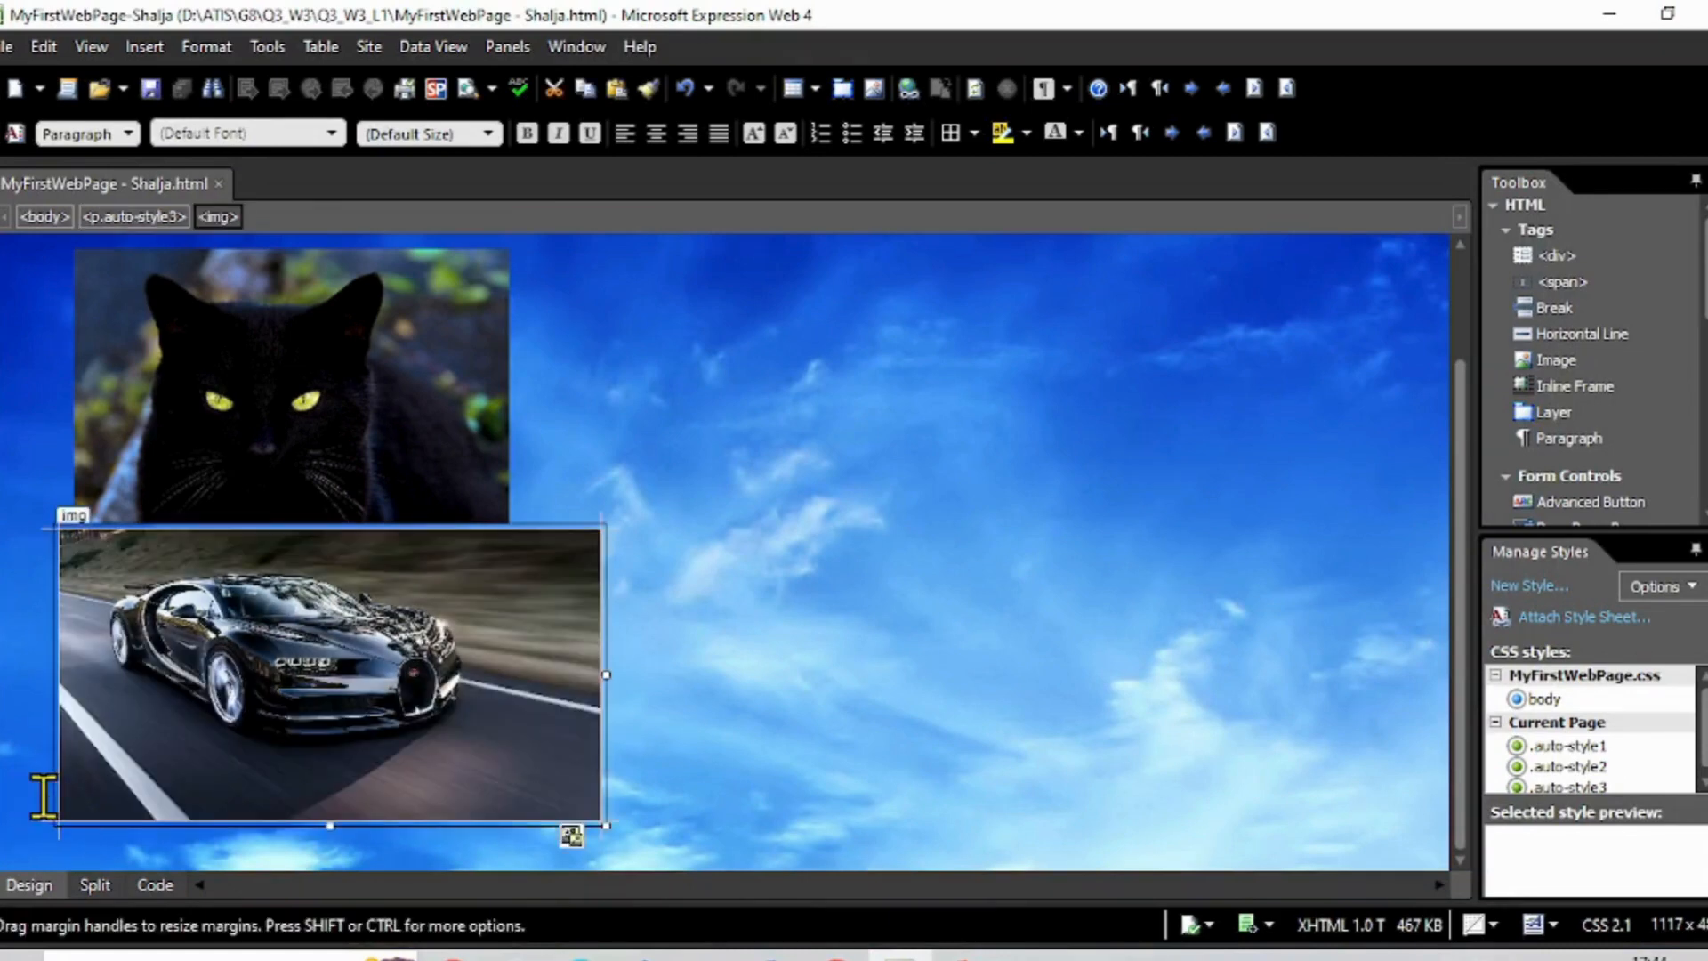
pyautogui.click(45, 796)
pyautogui.moveTo(231, 956)
pyautogui.click(1152, 627)
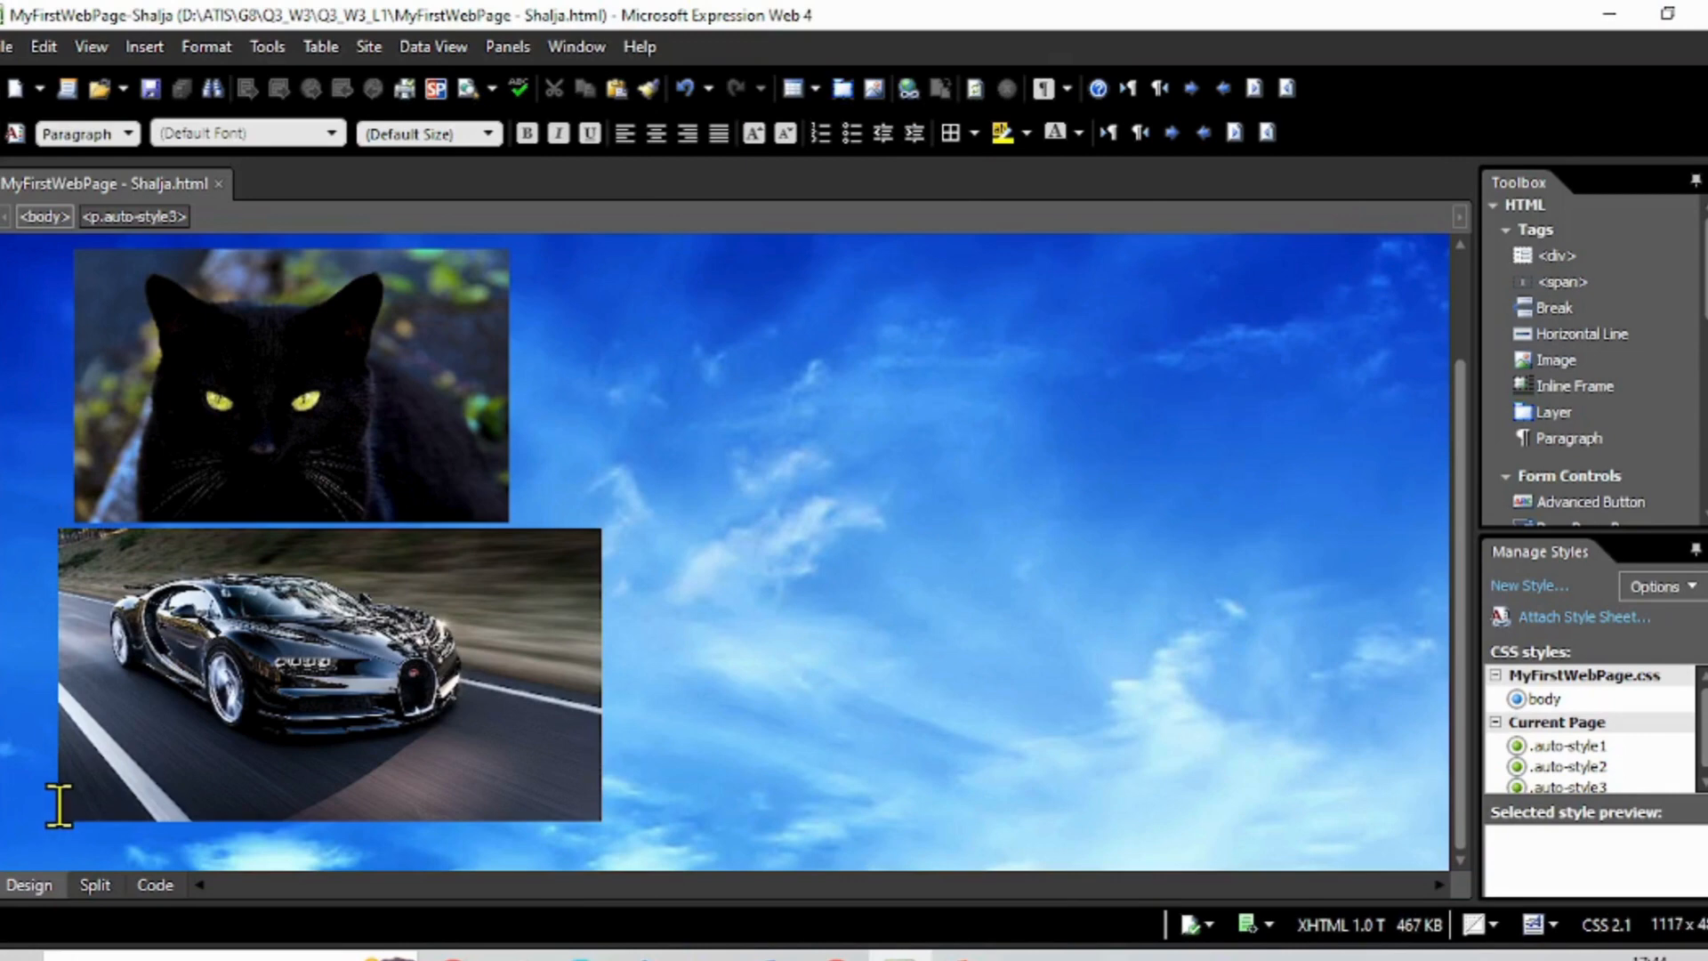
pyautogui.hotkey('ctrl', 'v')
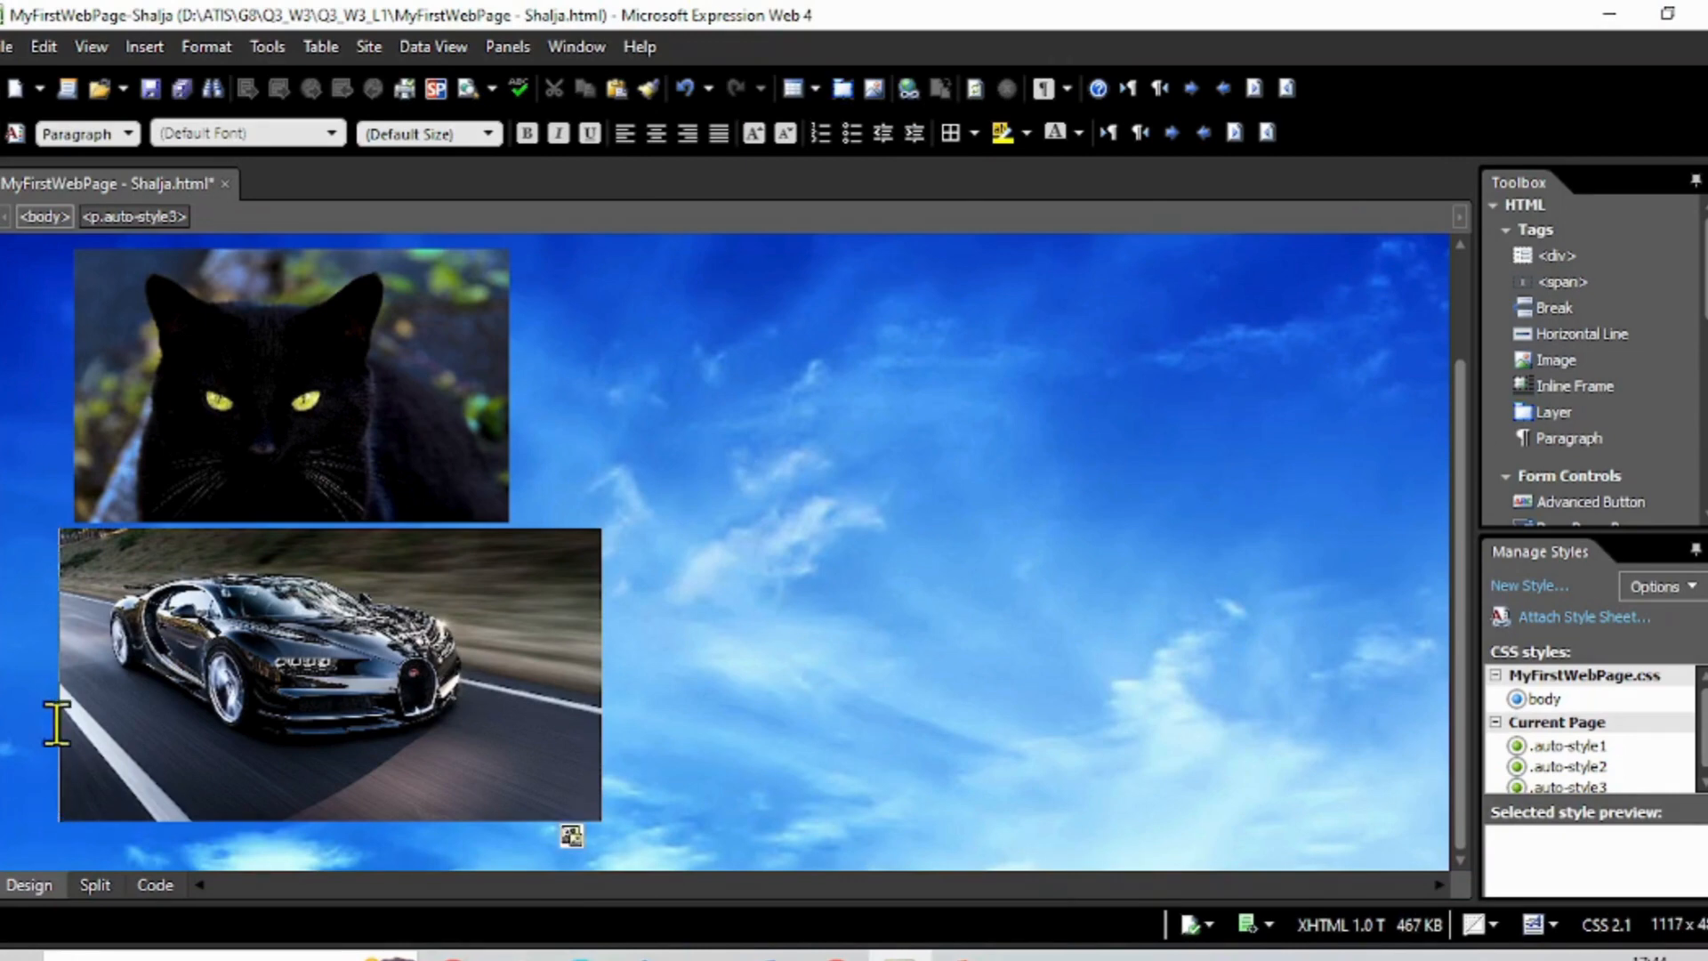
pyautogui.click(144, 86)
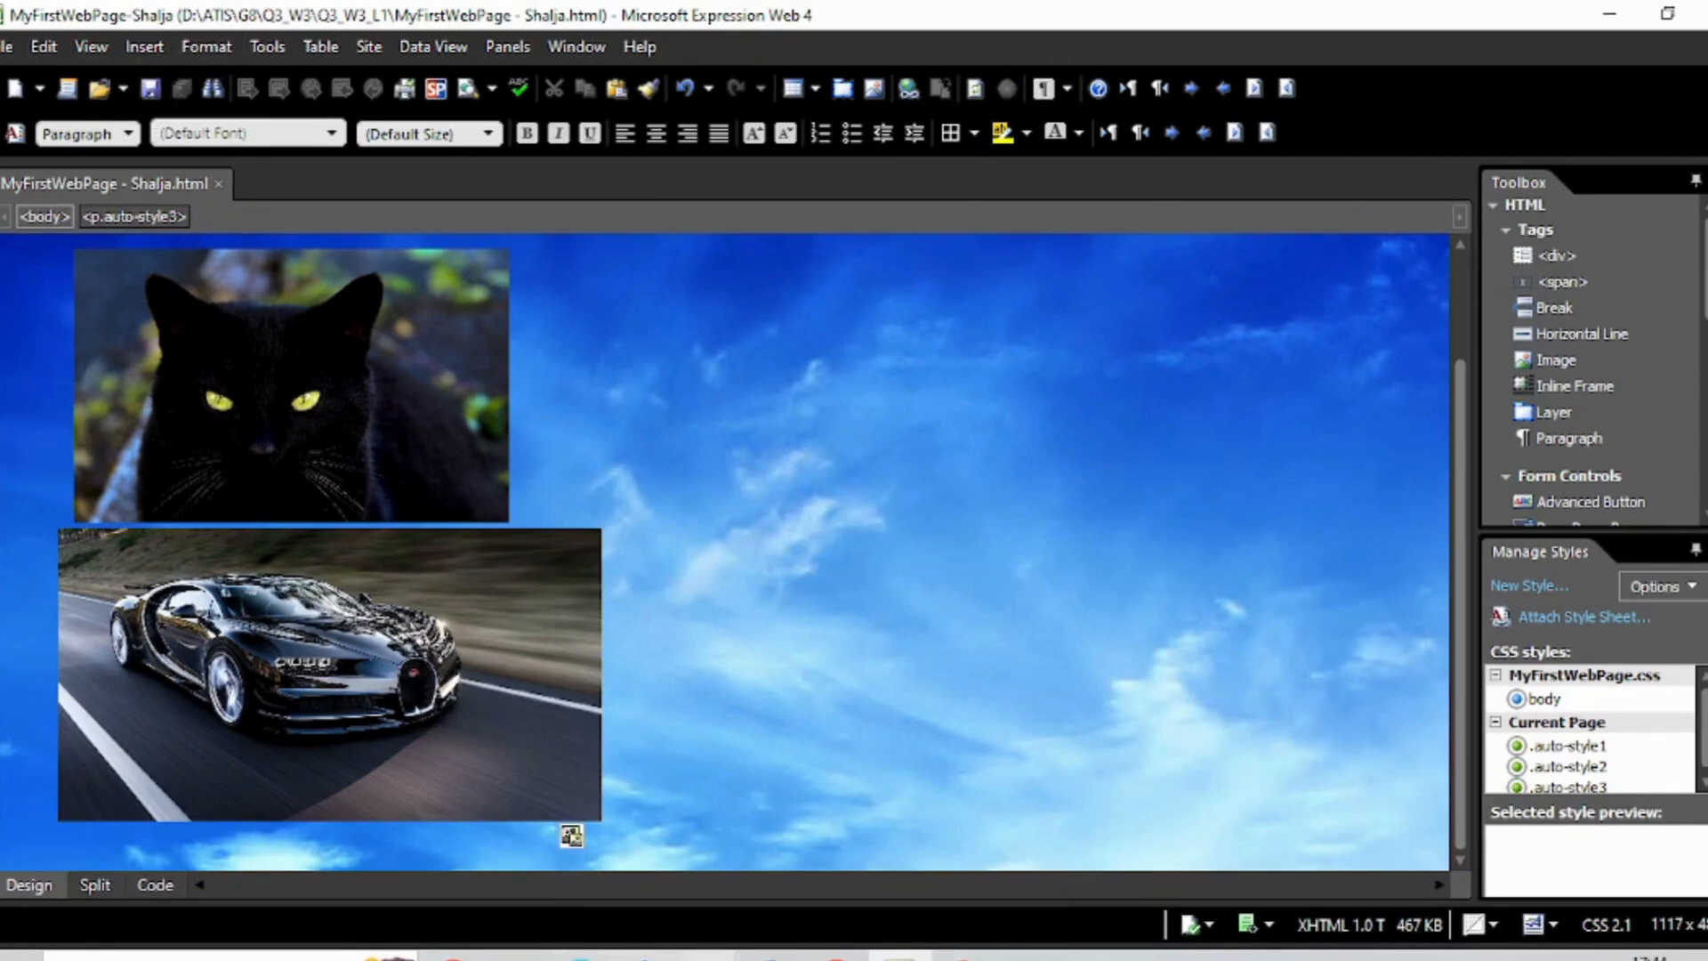
# Reload the page in Chrome to check the car image's position and compare it with the final web page slide in PowerPoint.
pyautogui.click(832, 957)
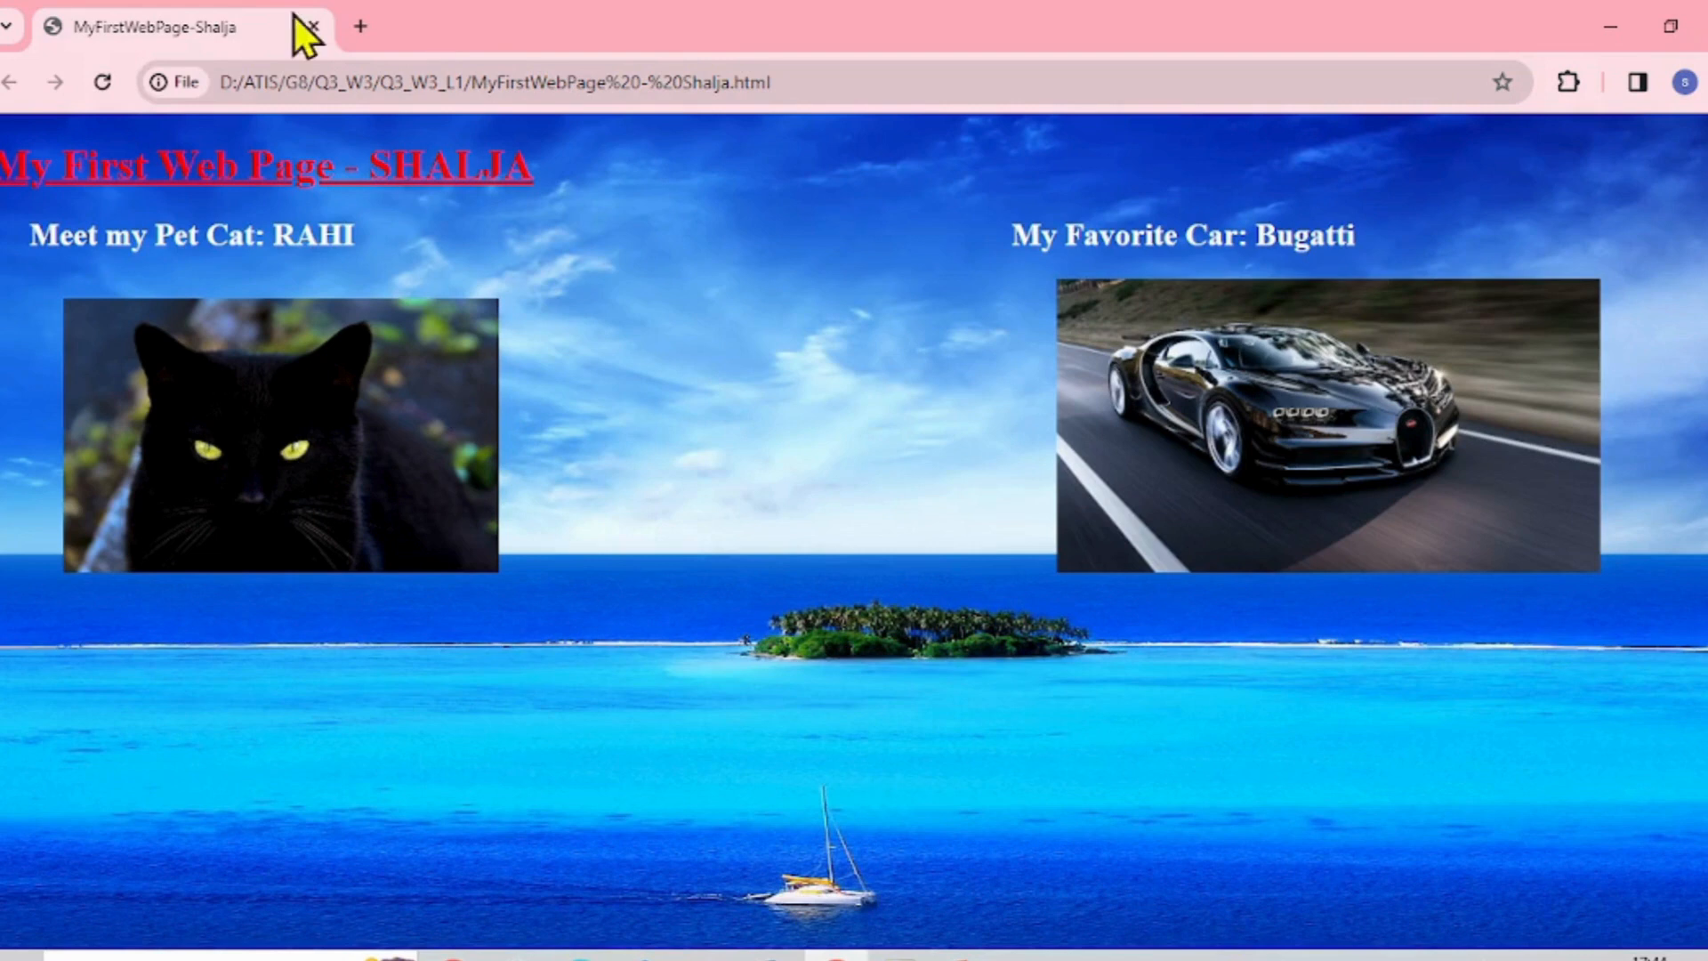
pyautogui.click(103, 82)
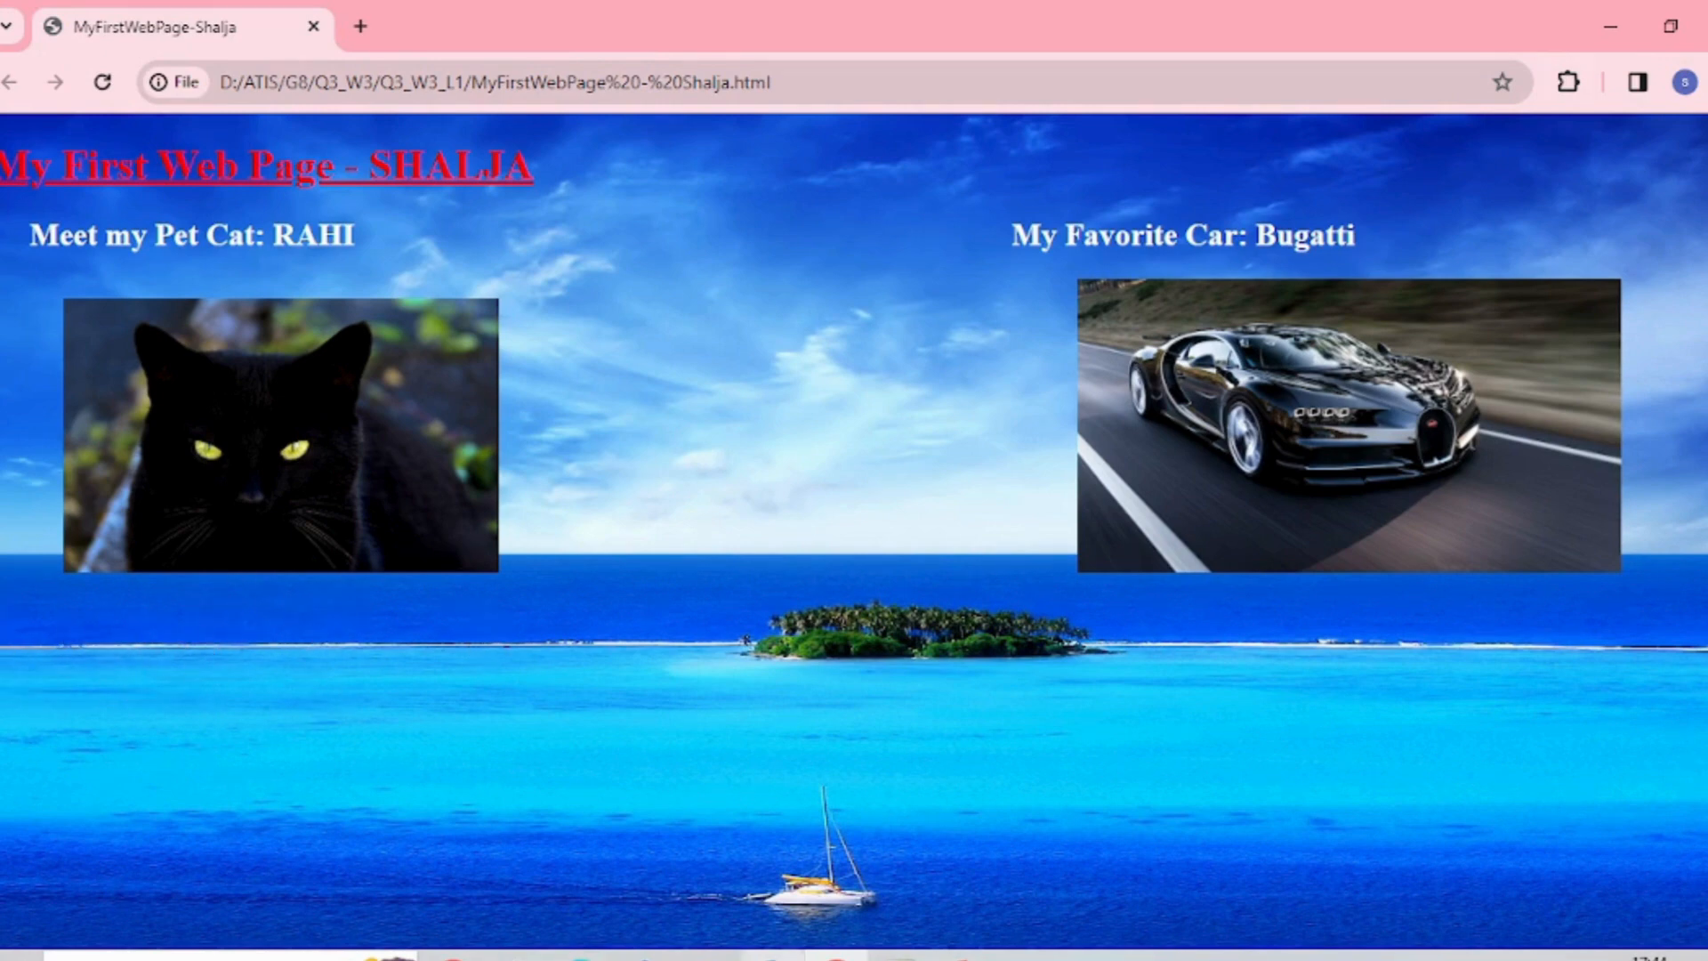
pyautogui.click(965, 957)
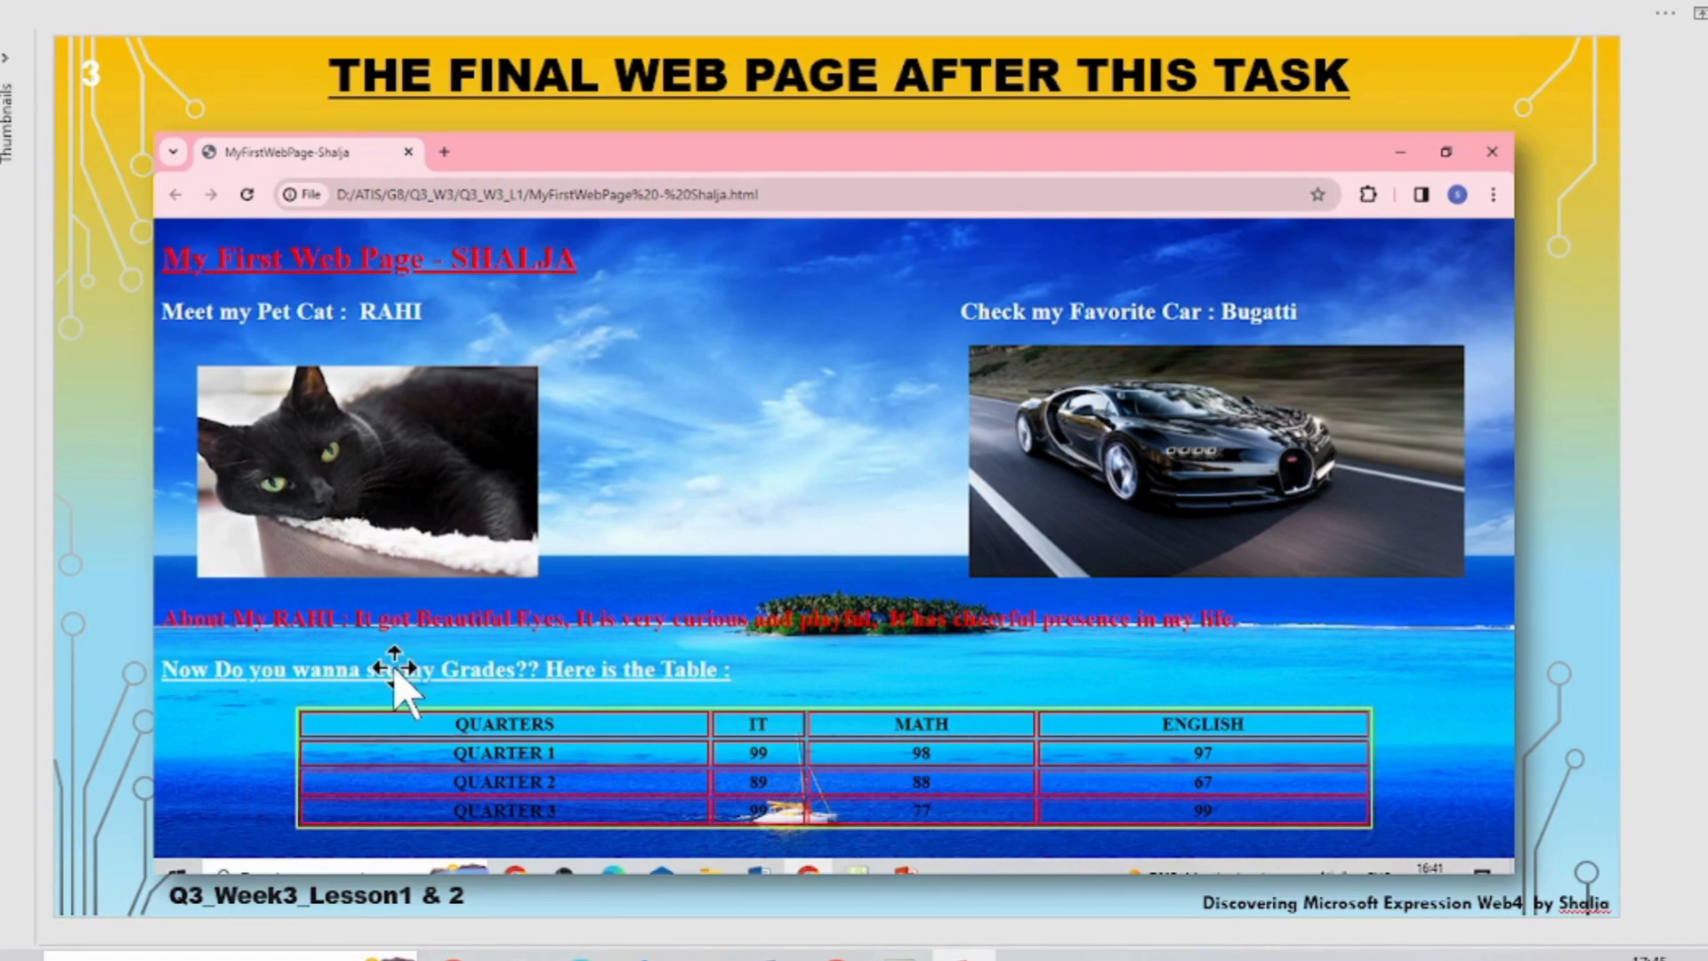
# In Expression Web, start a paragraph below the images reading "About my RAHI : It got beautiful Eyes, It is very curious and playful,".
pyautogui.click(900, 957)
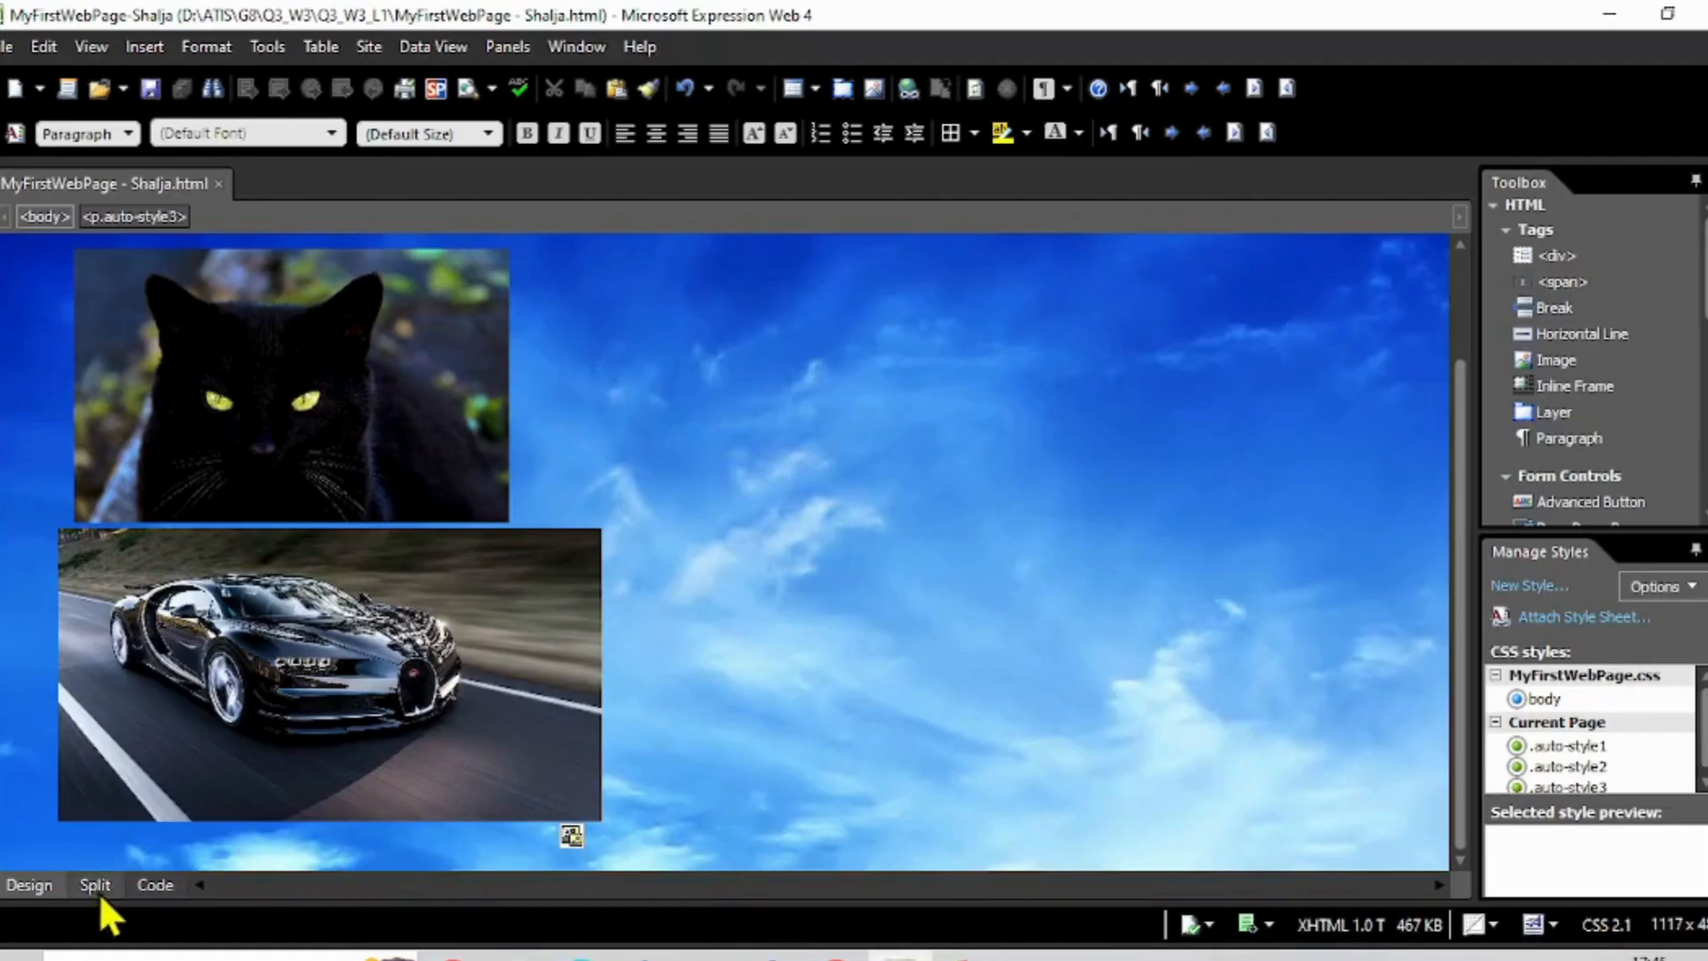
pyautogui.click(27, 848)
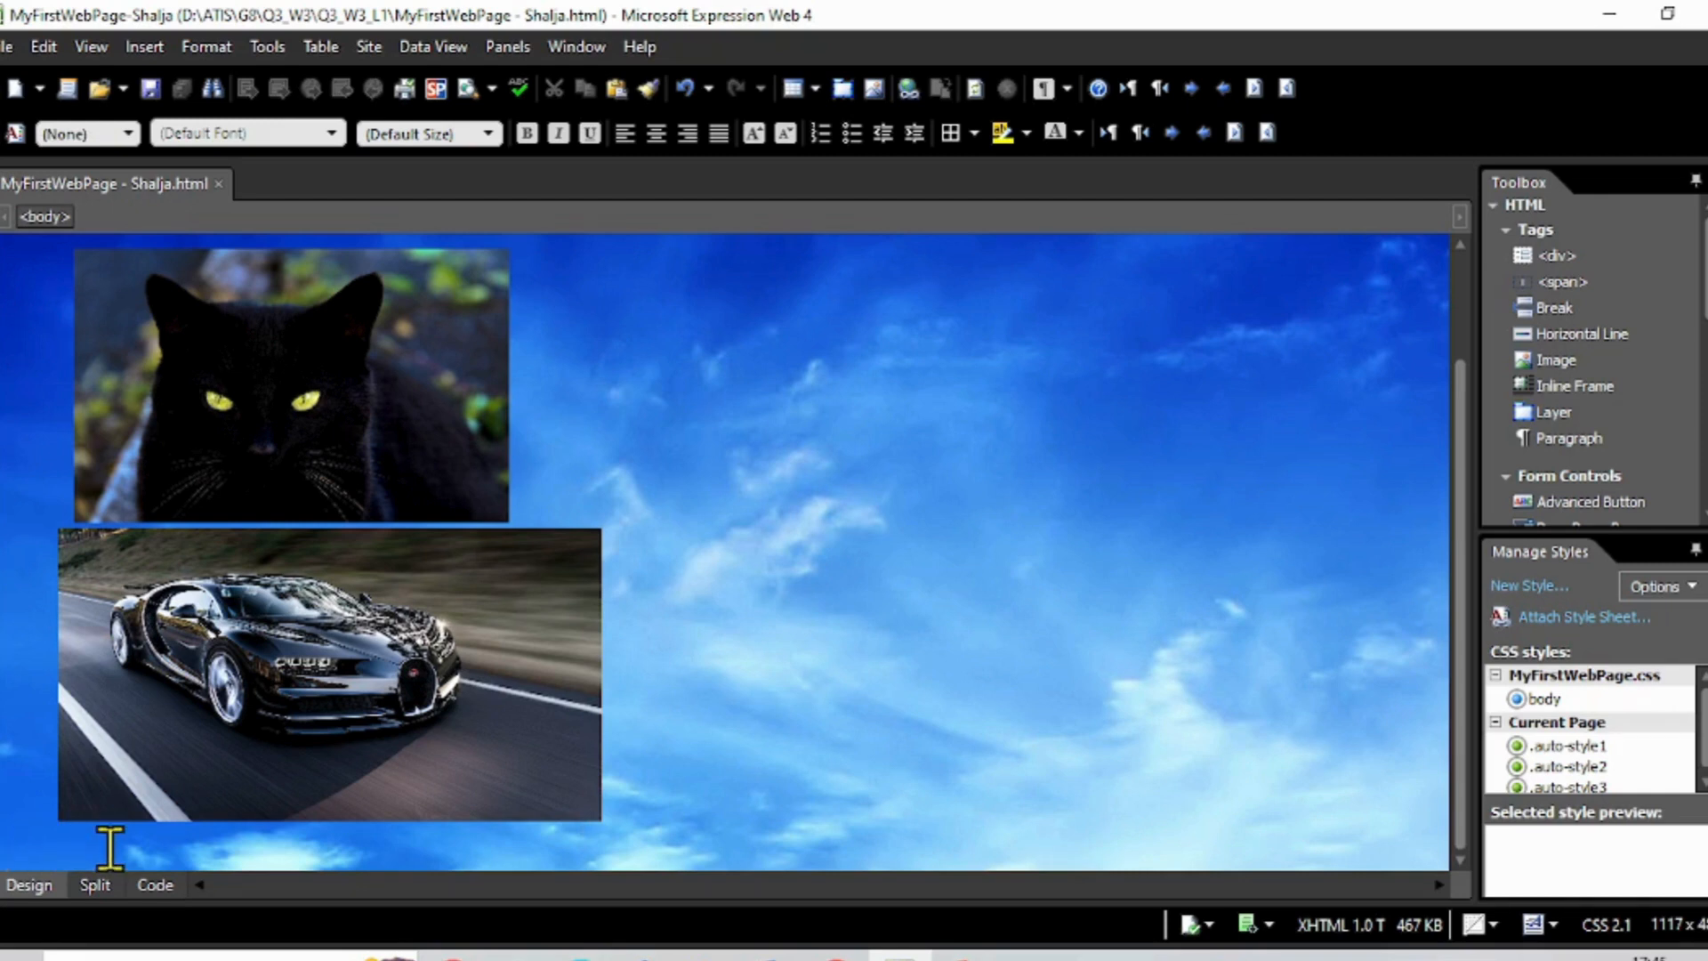
pyautogui.press('Return')
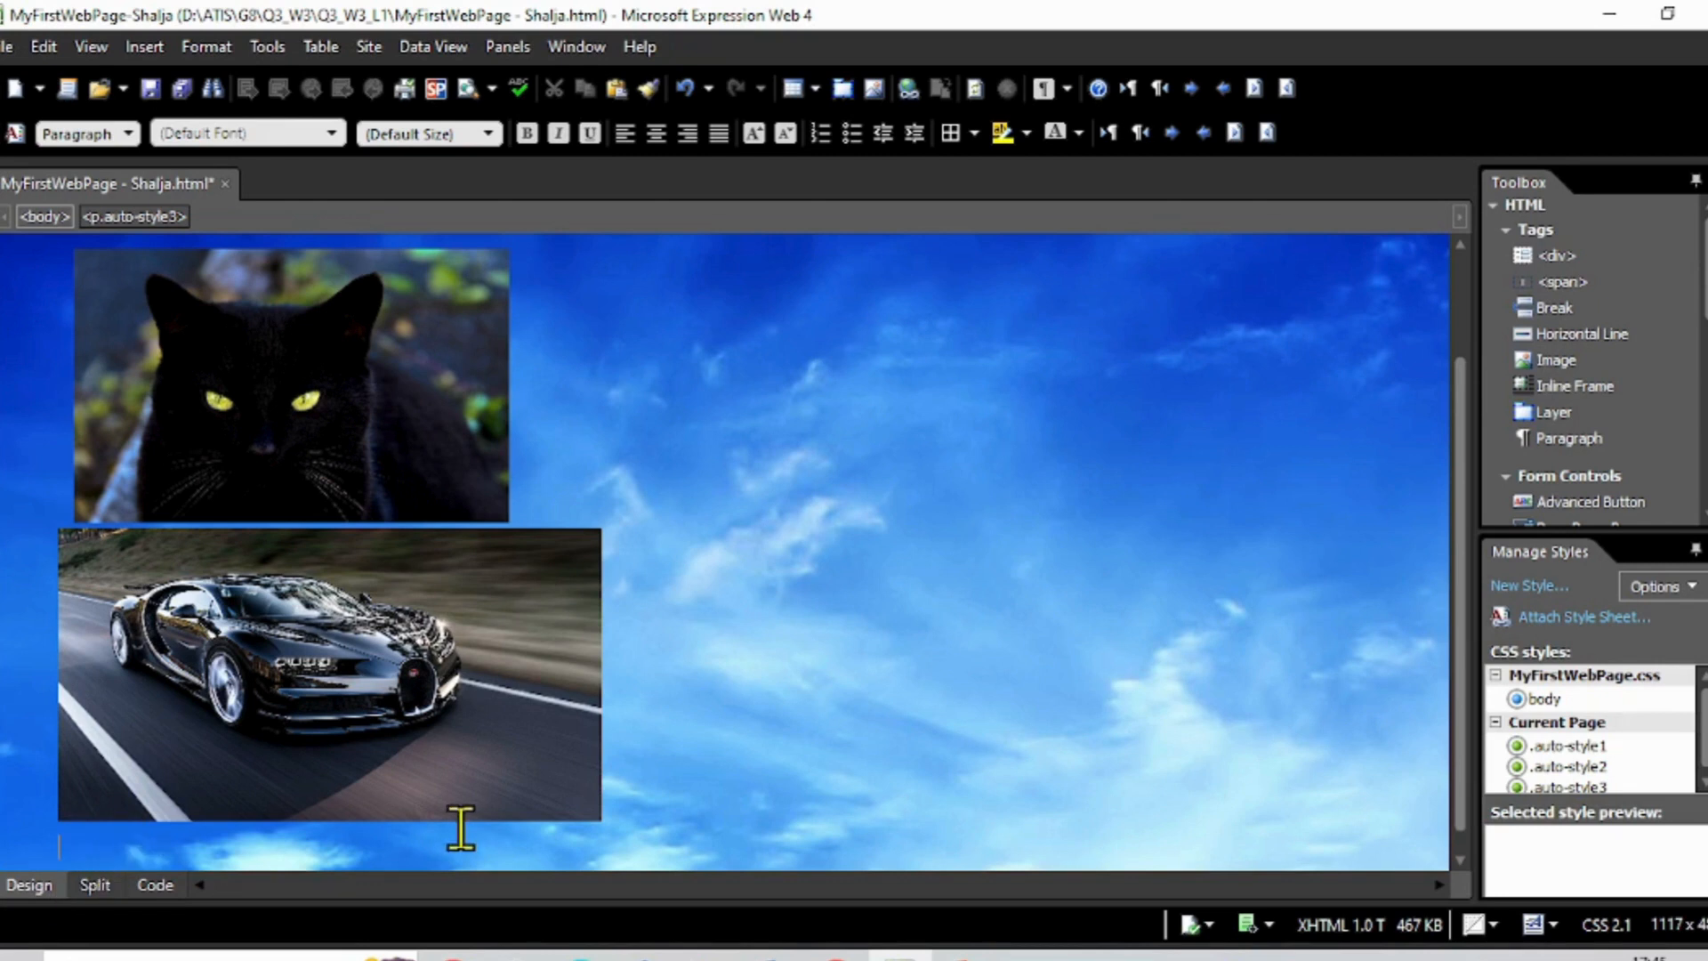
pyautogui.write('About my RAHI : ')
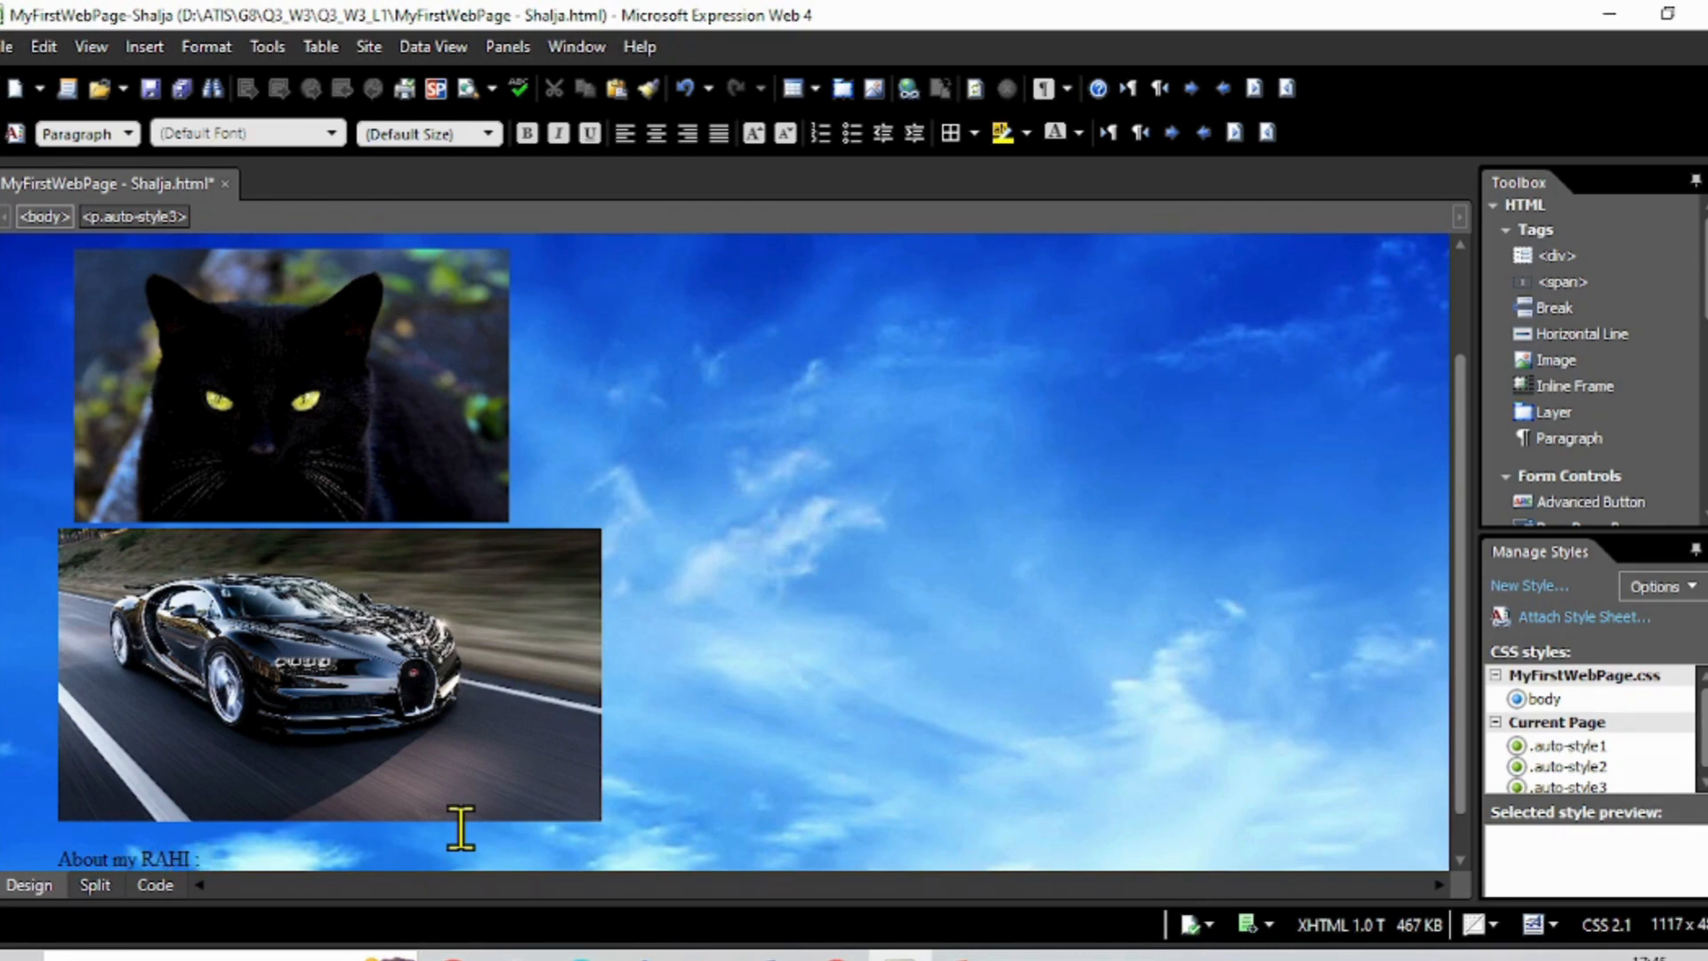
pyautogui.write('IT')
pyautogui.press('BackSpace')
pyautogui.write('t got beautiful Eyes')
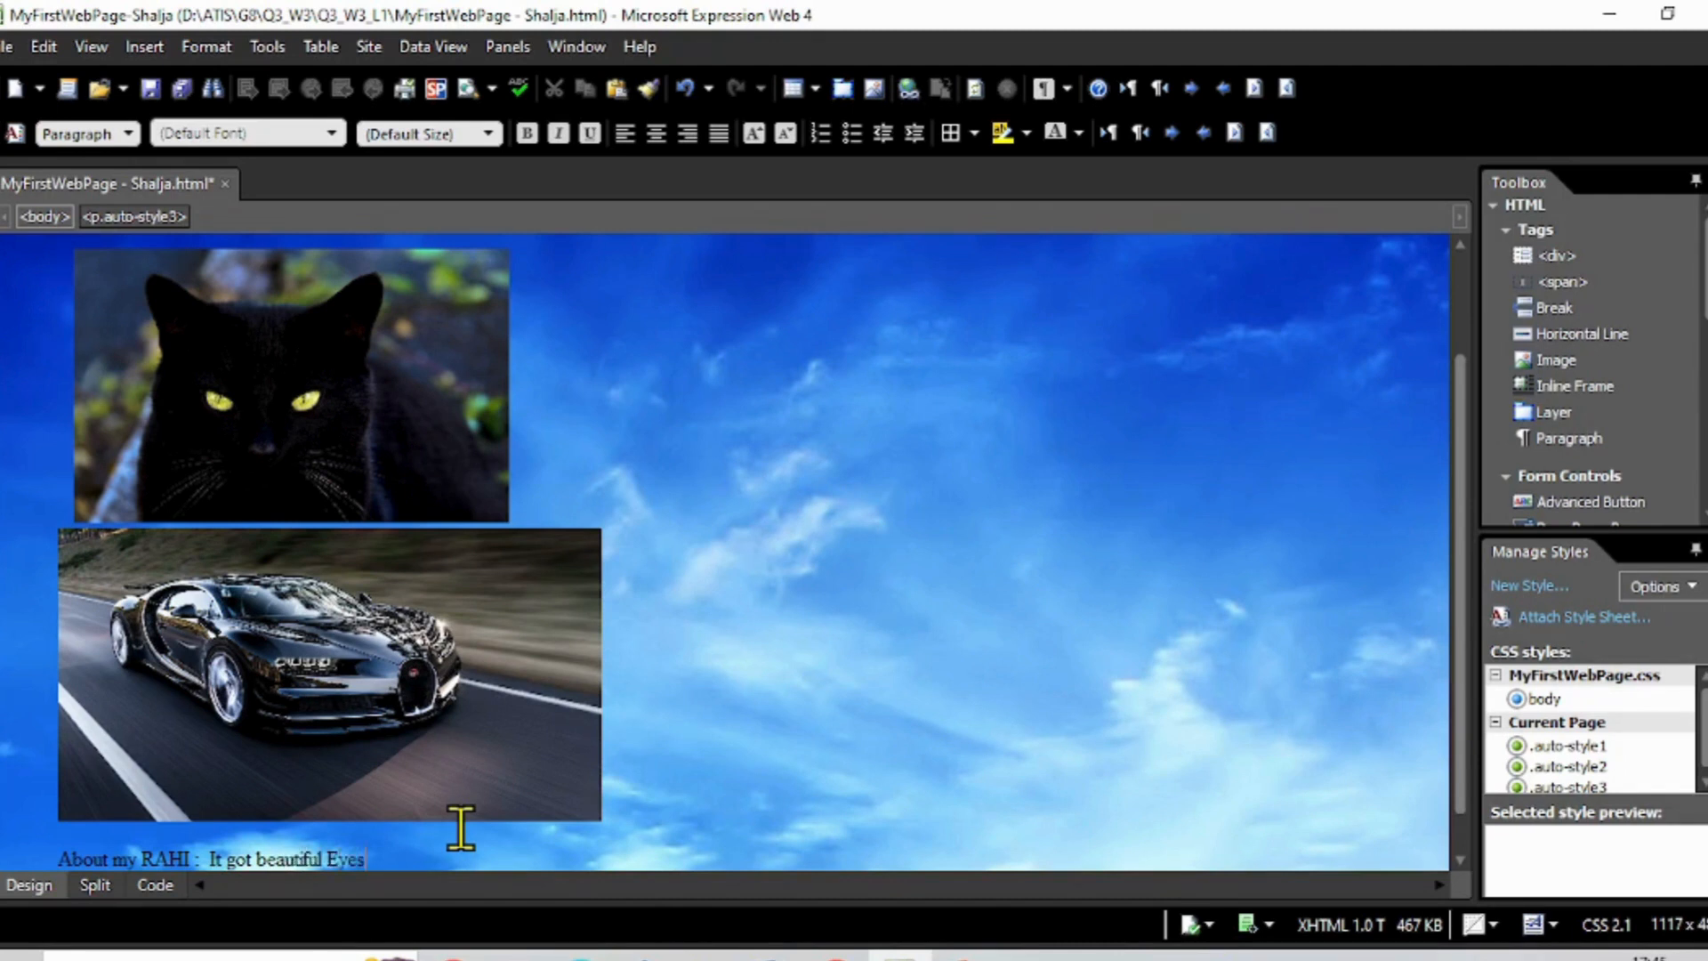
pyautogui.write(', It is very curious and playf')
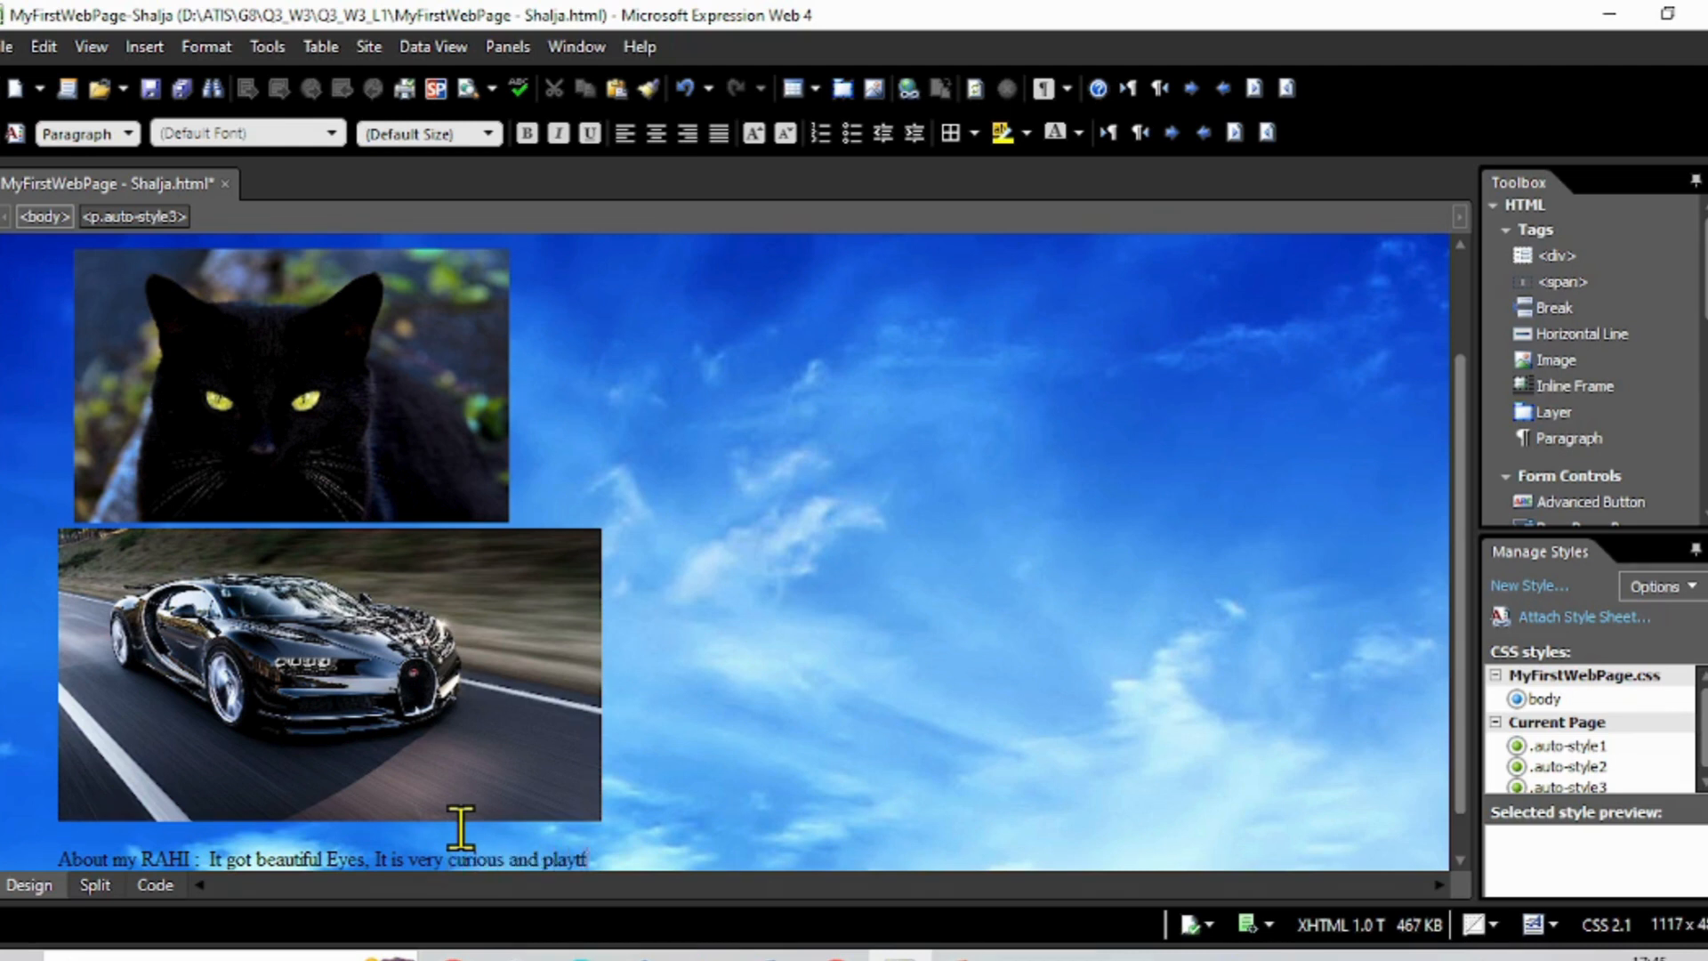
pyautogui.write('ul,')
# Check the remaining wording on the final web page slide and complete the paragraph with "It has cheerful presence in my life.".
pyautogui.click(963, 957)
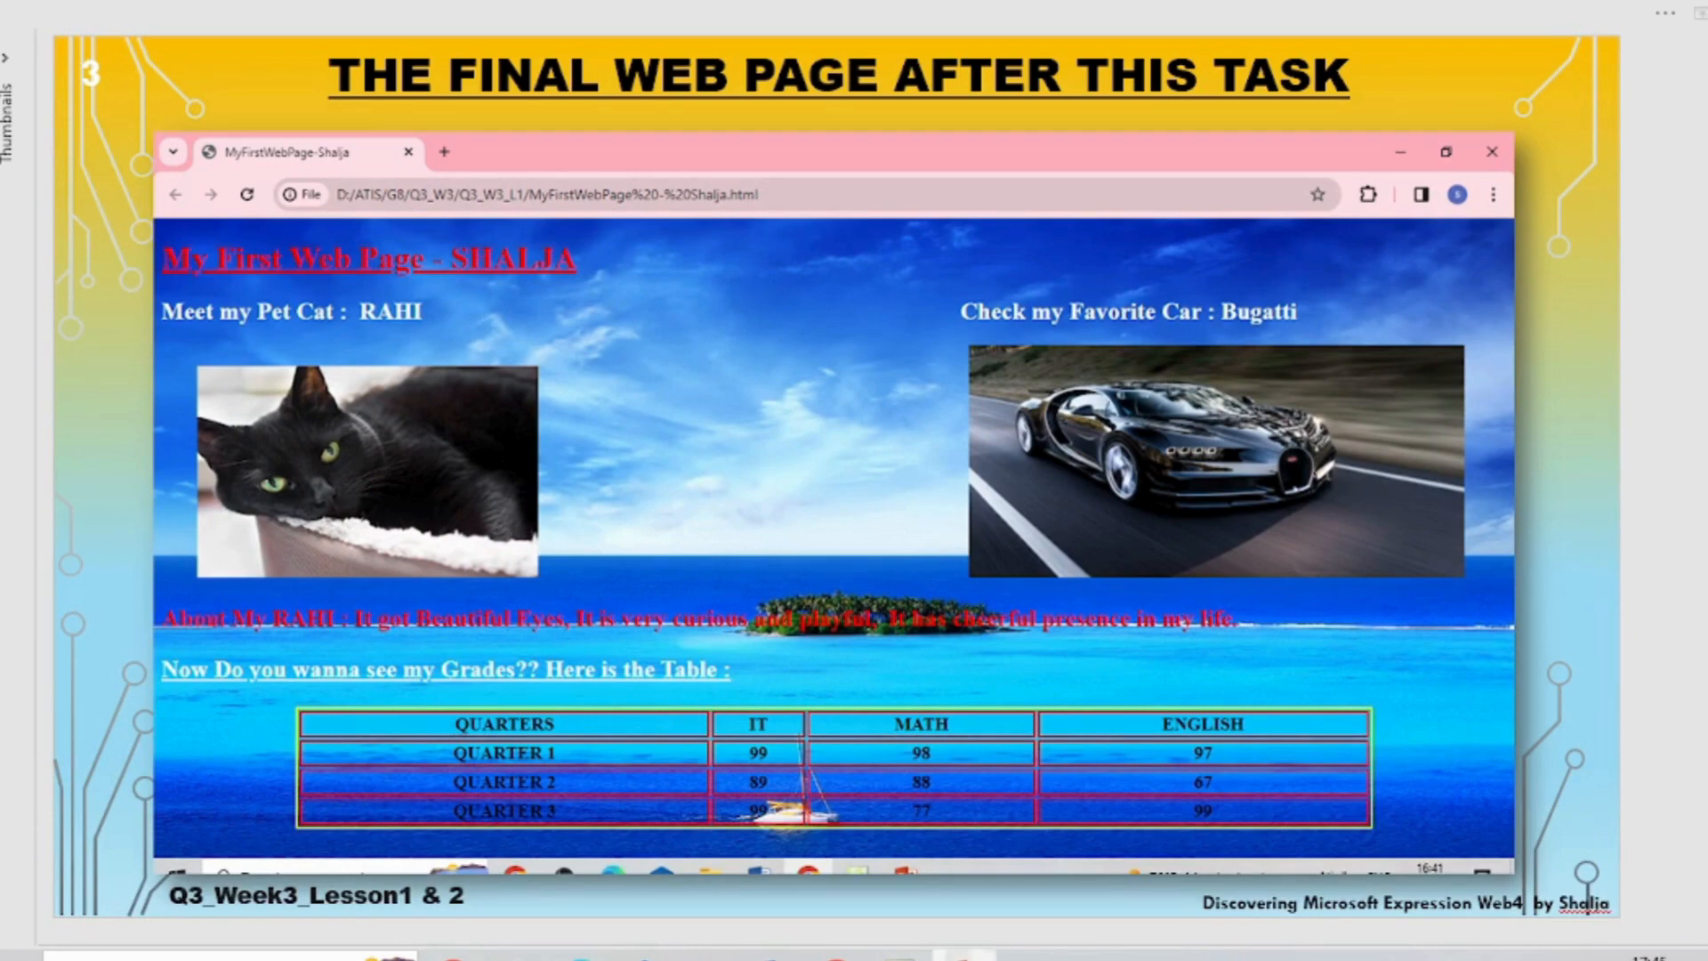
pyautogui.click(961, 958)
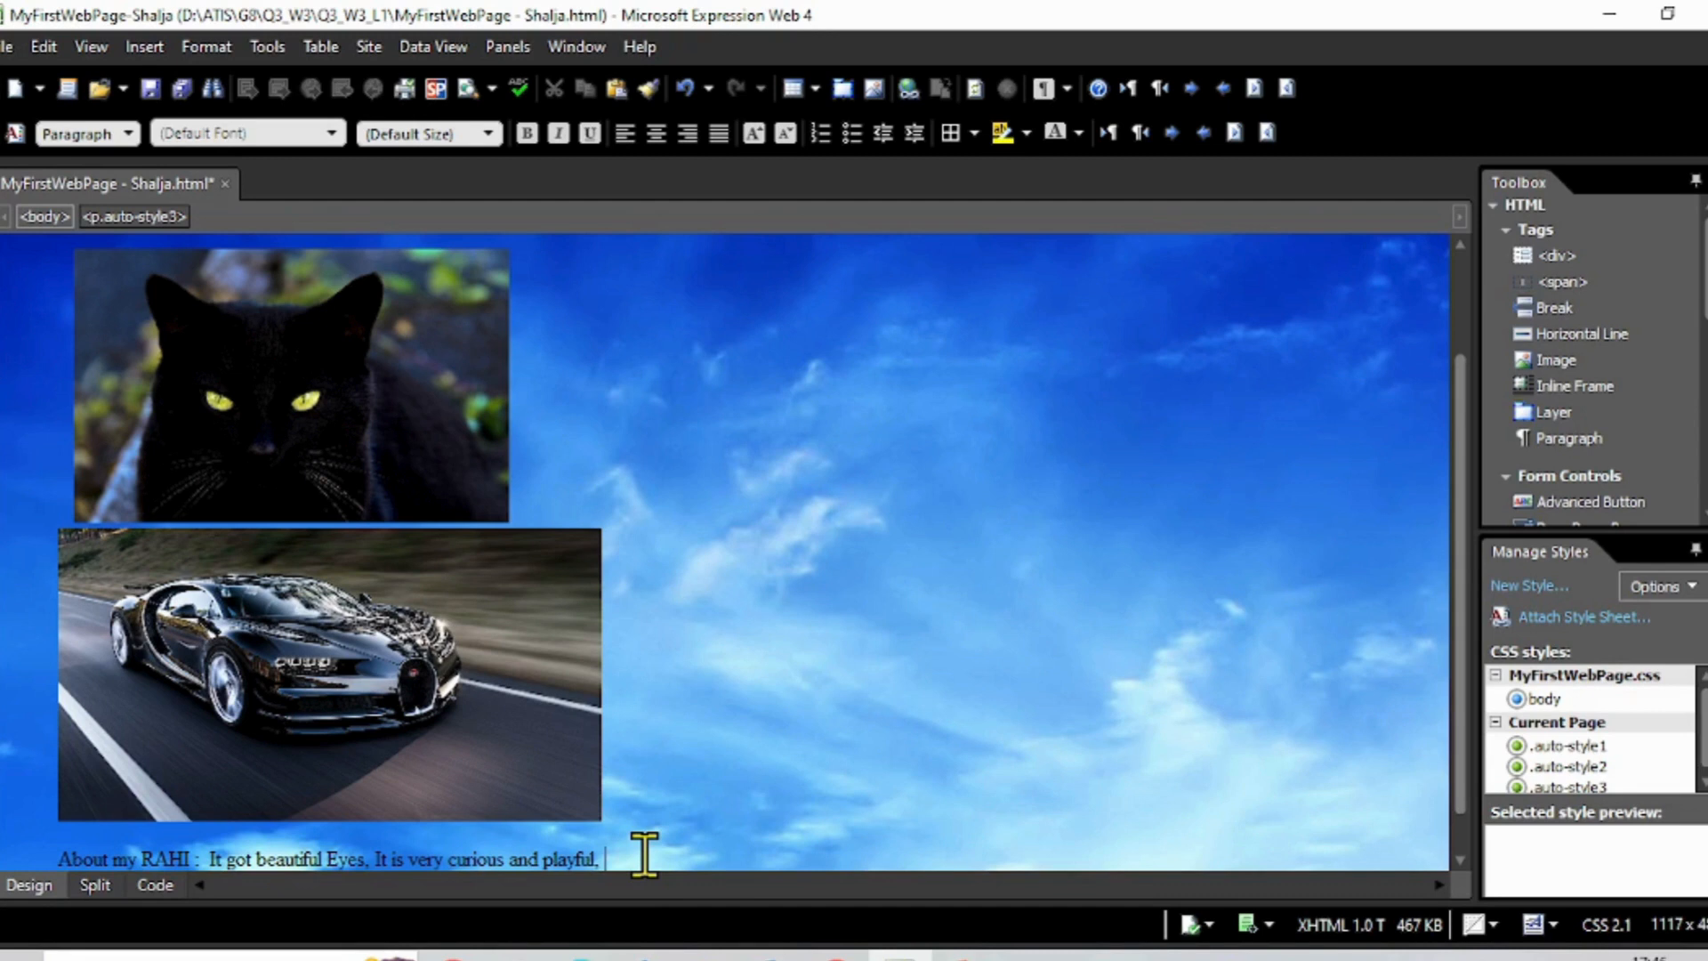
pyautogui.write('IT I')
pyautogui.press('BackSpace')
pyautogui.press('BackSpace')
pyautogui.press('BackSpace')
pyautogui.write('t has cheerful presence in mt')
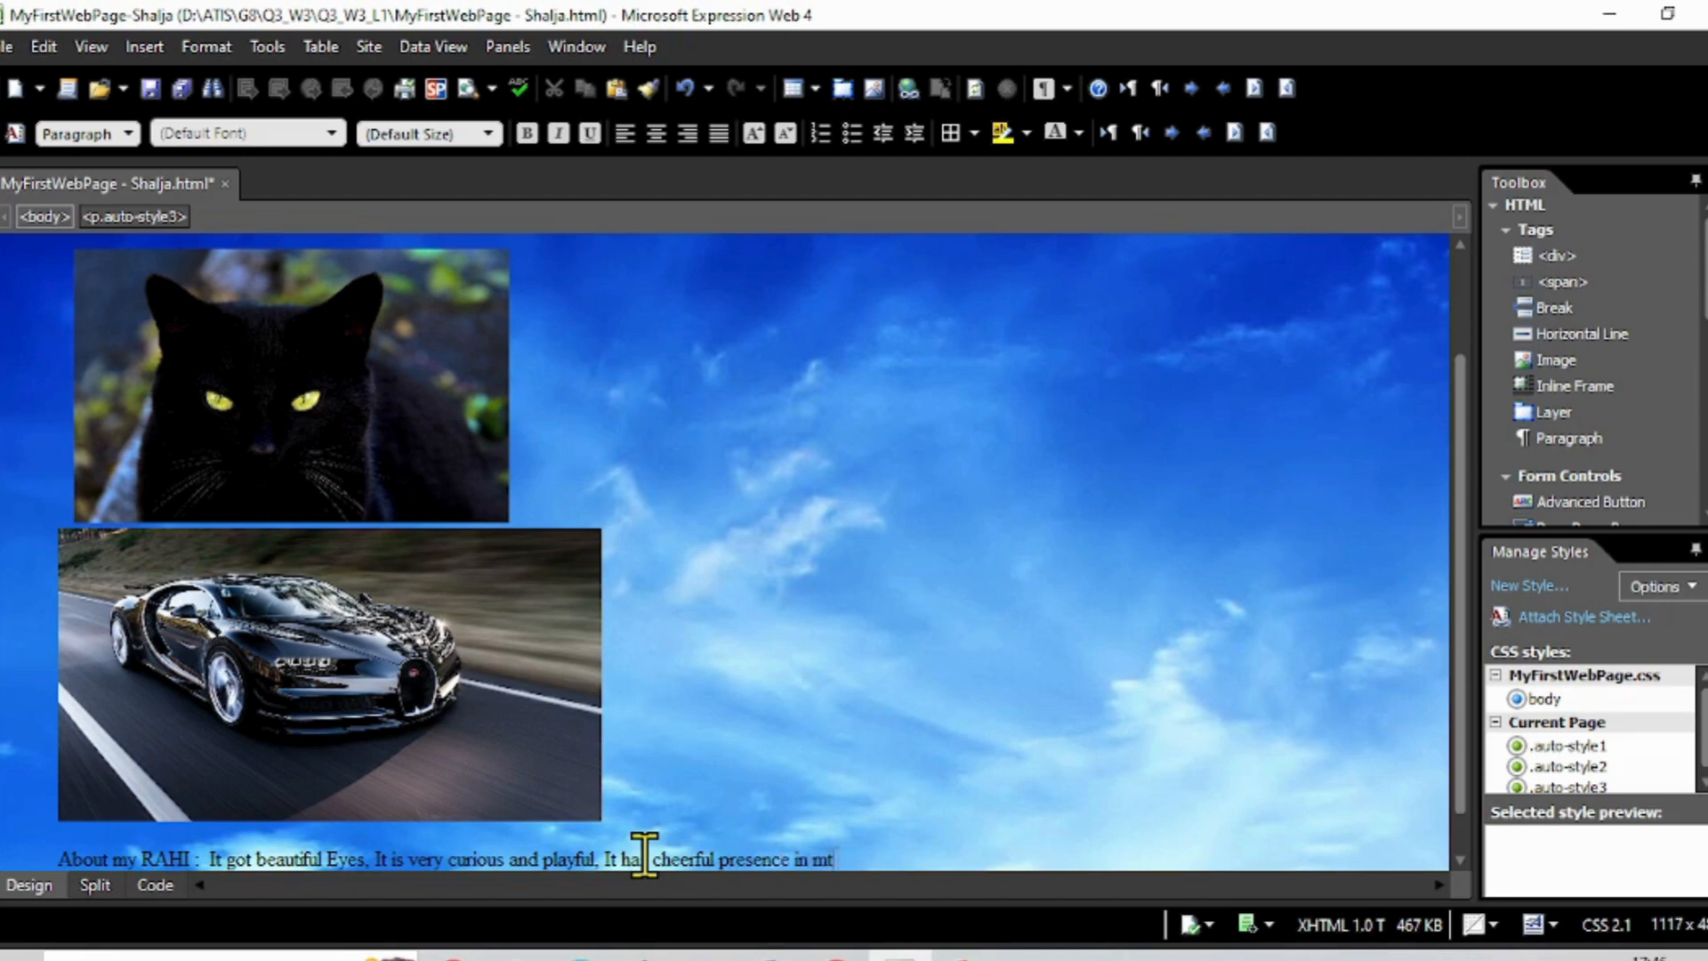
pyautogui.press('BackSpace')
pyautogui.write('y life.')
# Apply the Paragraph <p> format to the whole "About my RAHI" line.
pyautogui.moveTo(867, 860); pyautogui.dragTo(71, 876)
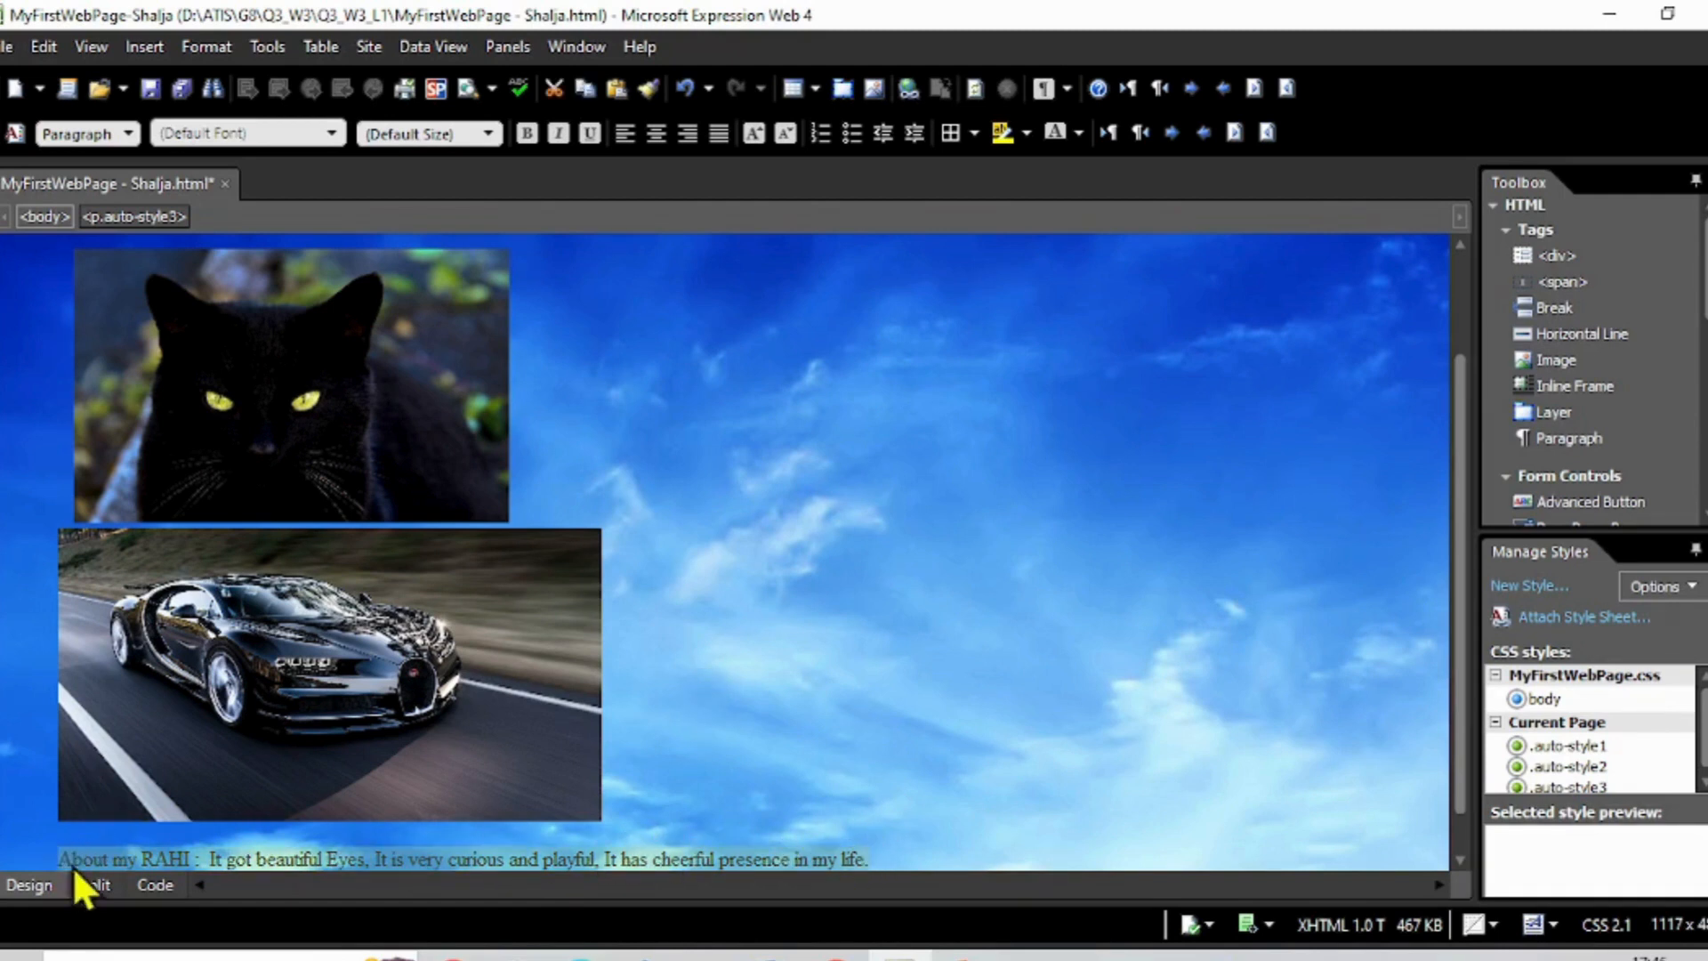
pyautogui.rightClick(421, 859)
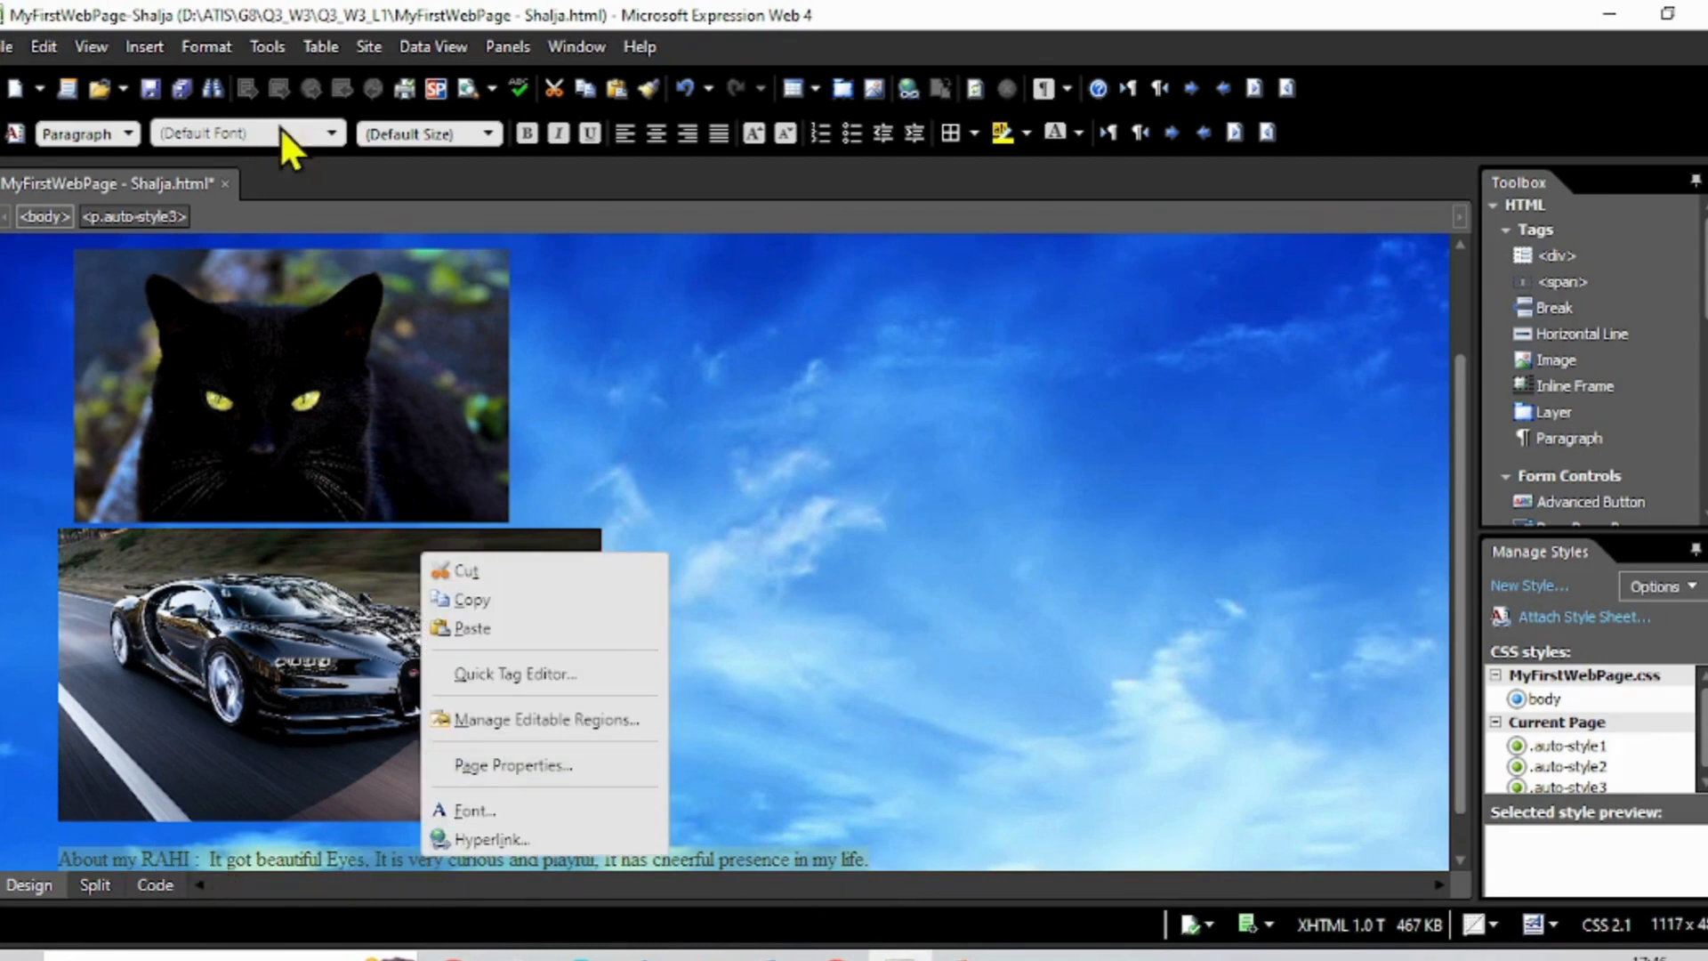
pyautogui.click(129, 134)
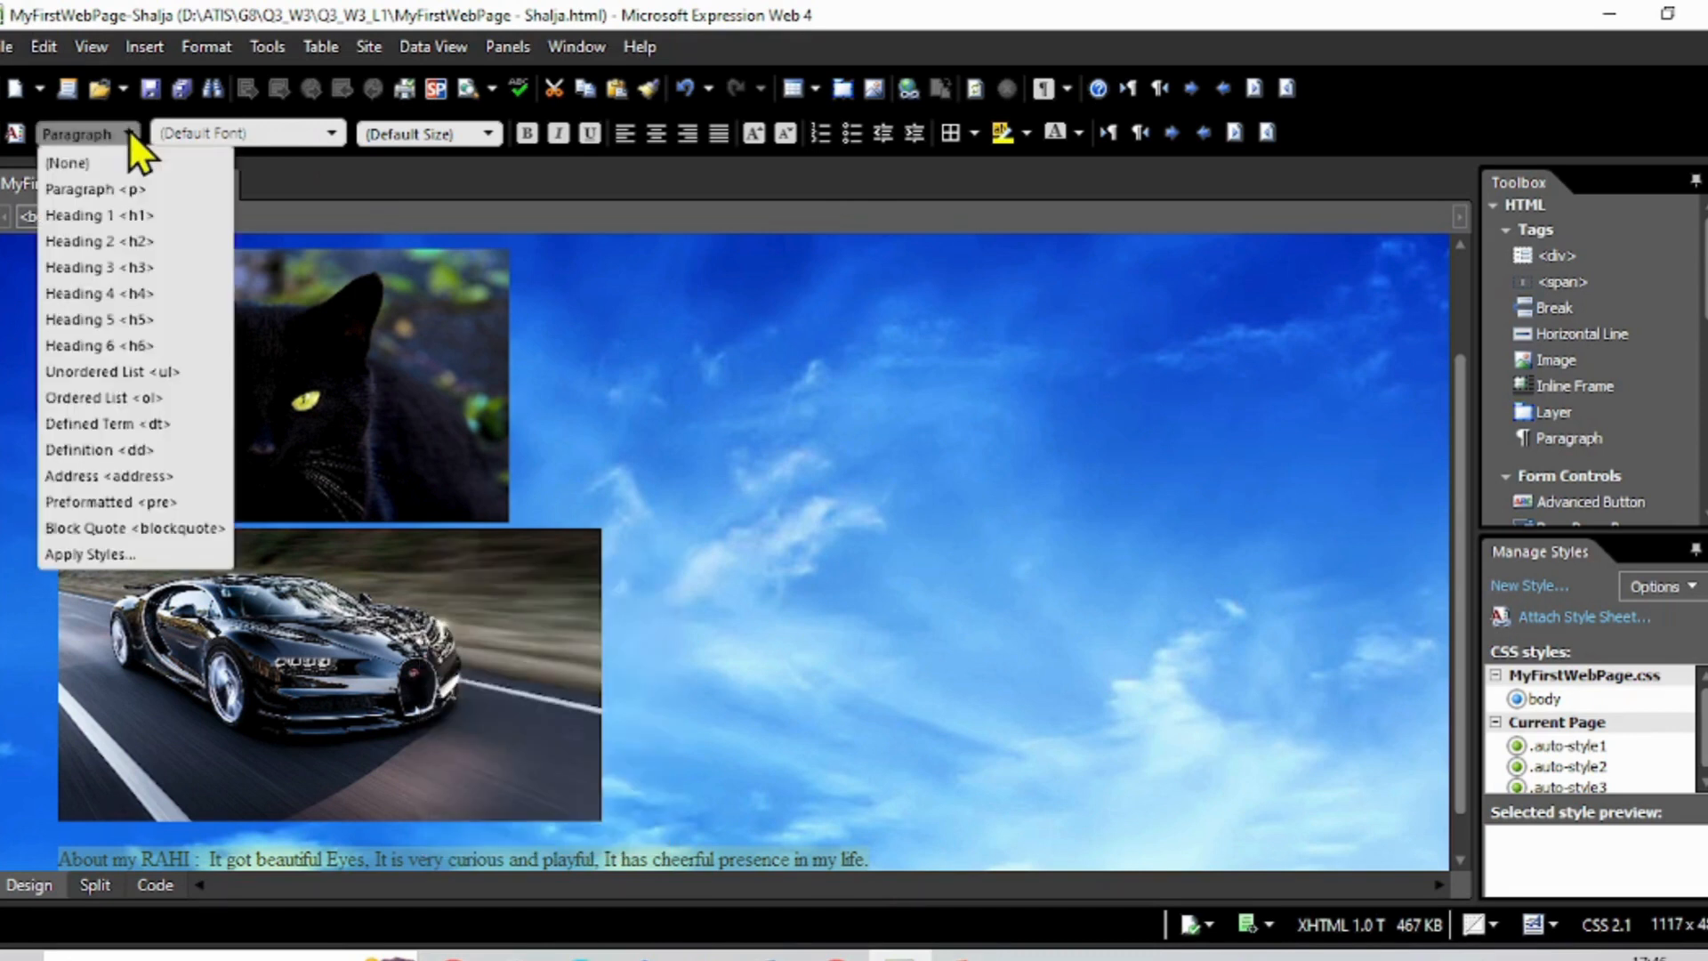
pyautogui.click(111, 190)
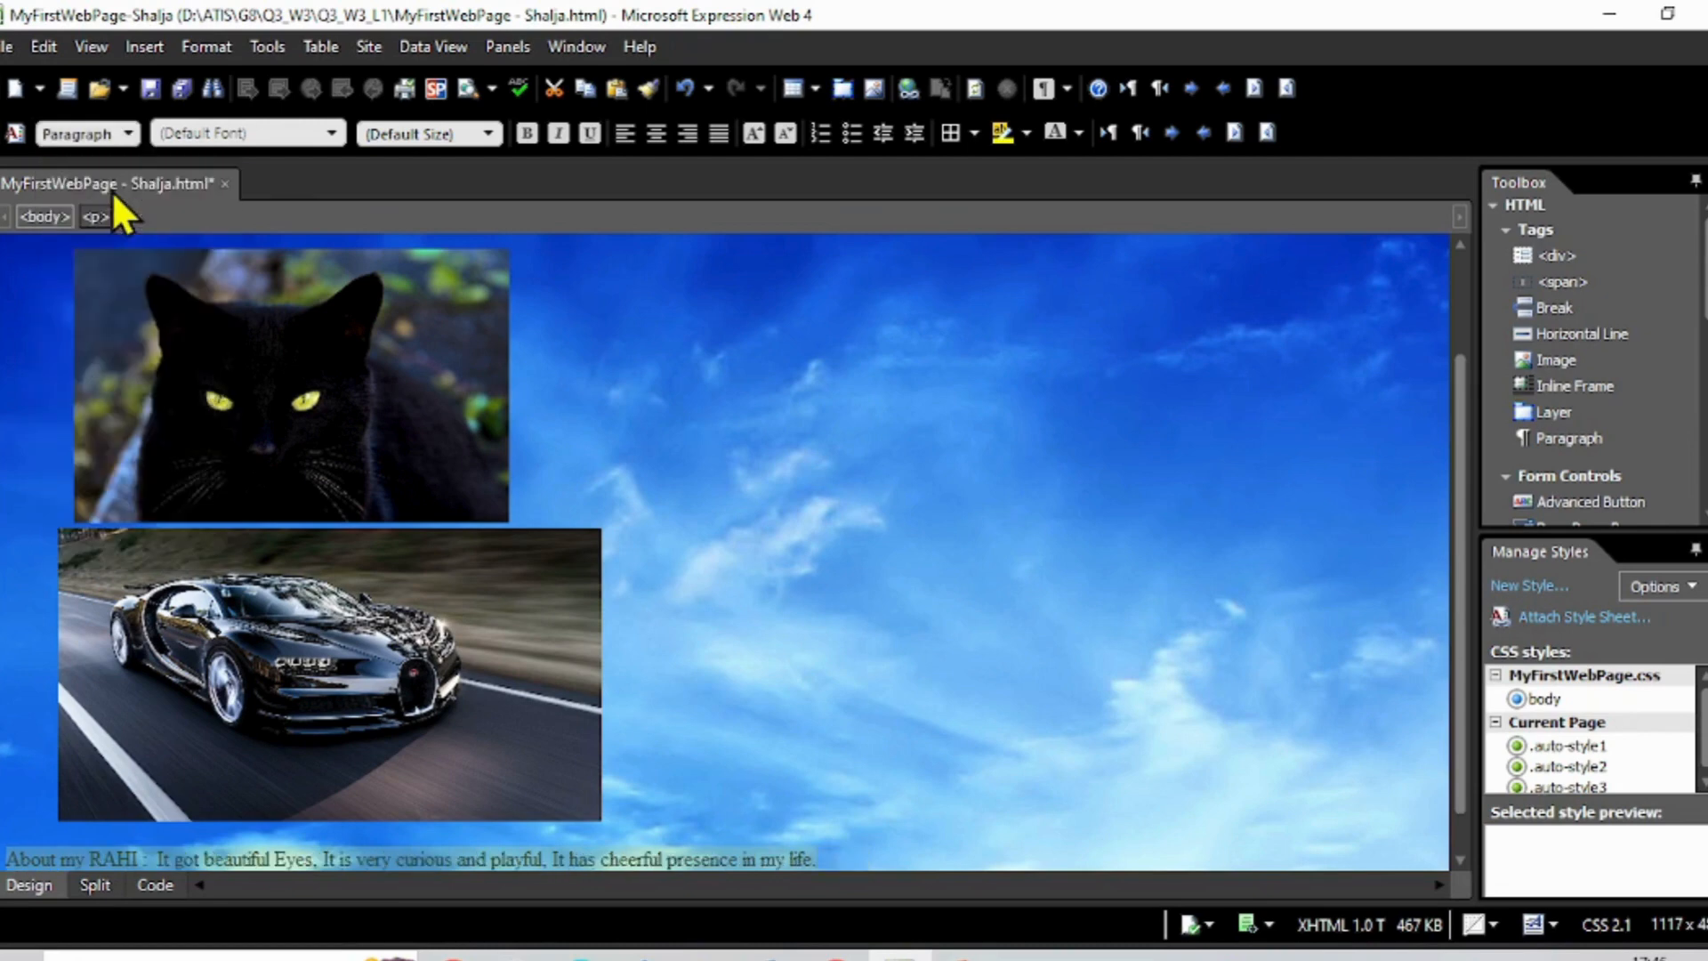
# Set the "About my RAHI" paragraph's font size to x-large (24 pt) and its colour to dark red.
pyautogui.rightClick(578, 862)
pyautogui.click(628, 811)
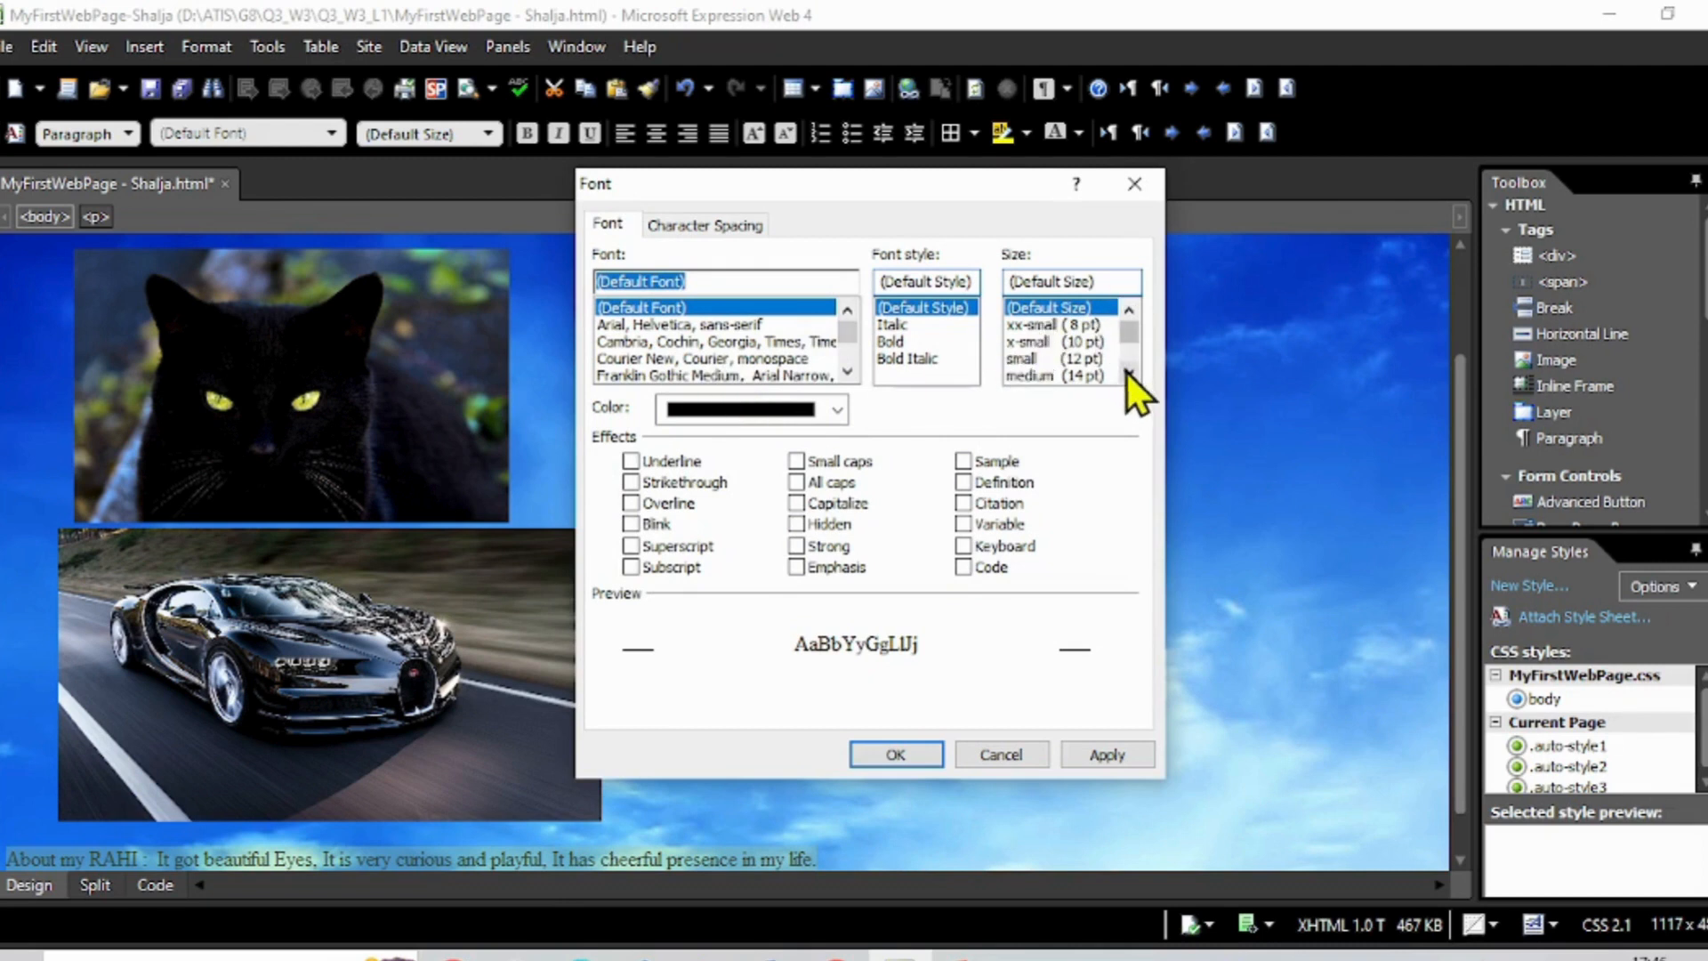
pyautogui.click(1128, 372)
pyautogui.click(1129, 373)
pyautogui.click(1071, 359)
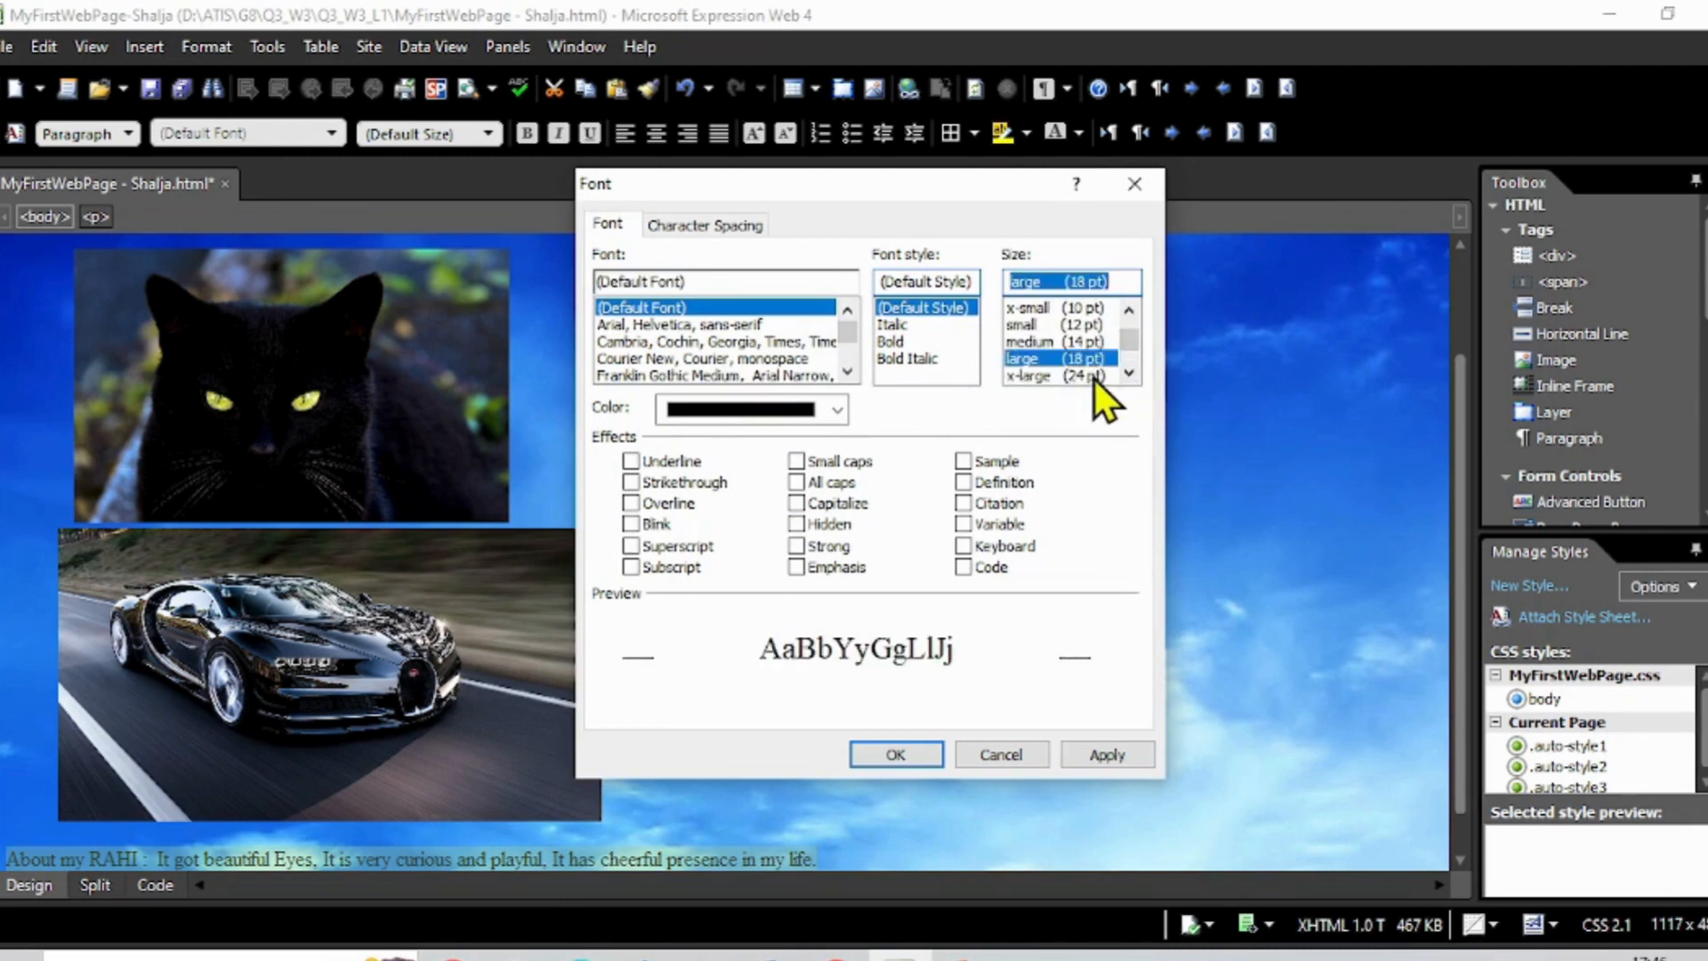
pyautogui.click(1091, 375)
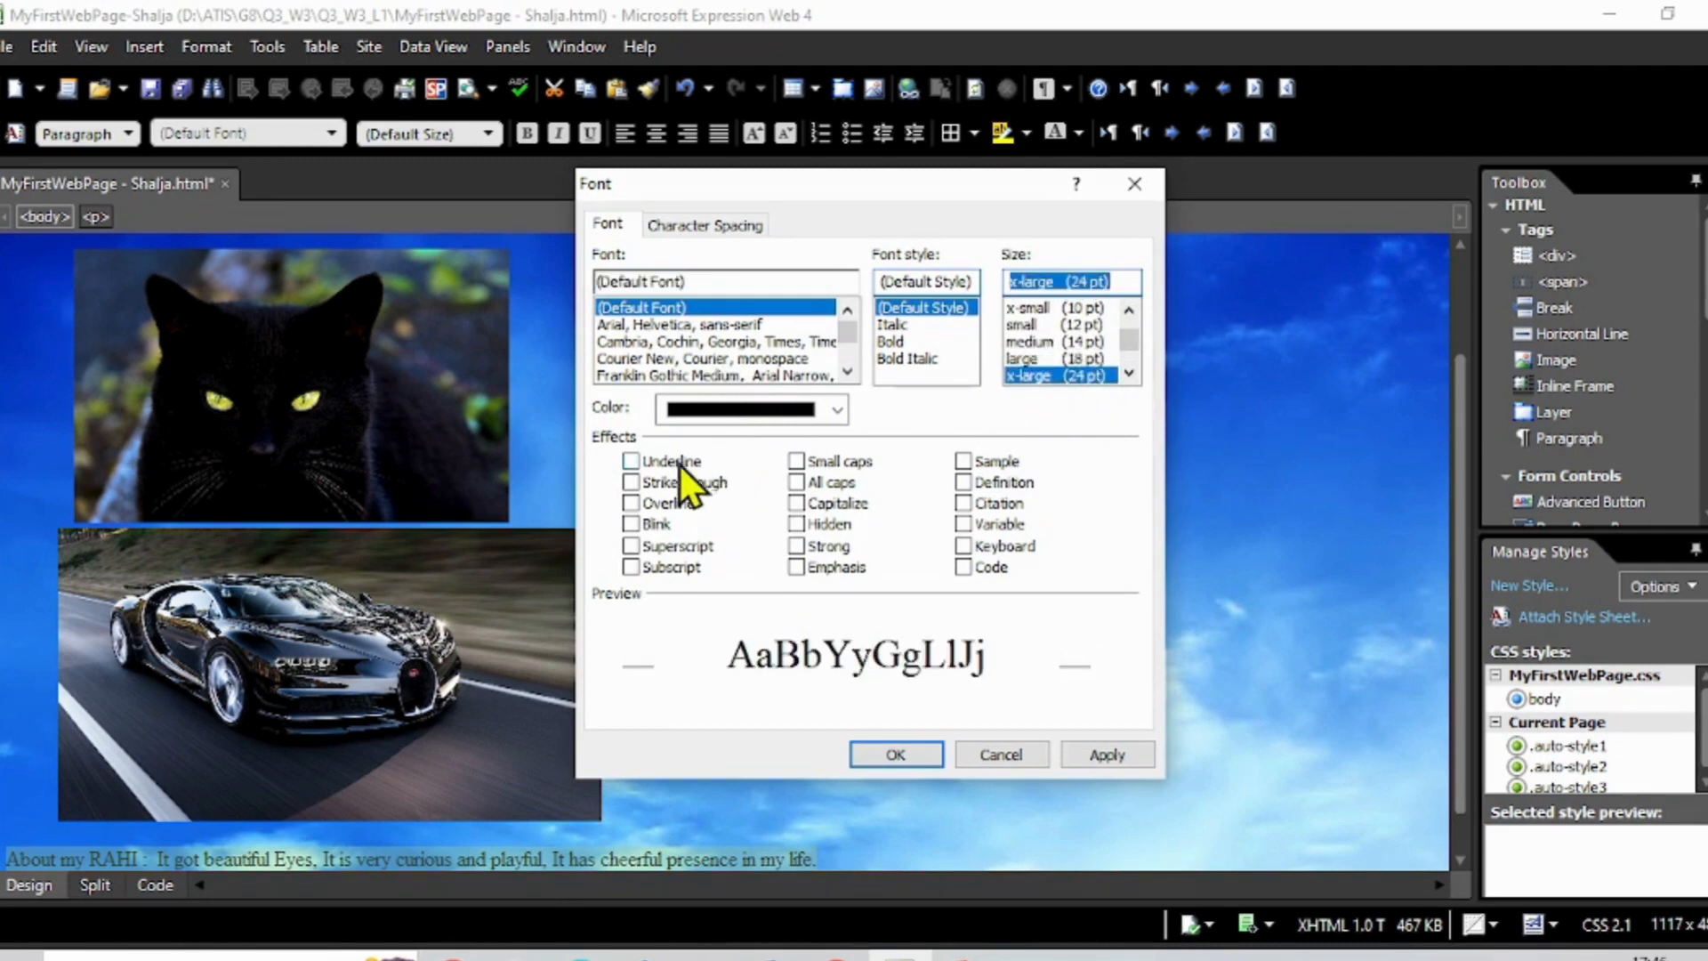
pyautogui.click(842, 411)
pyautogui.click(742, 492)
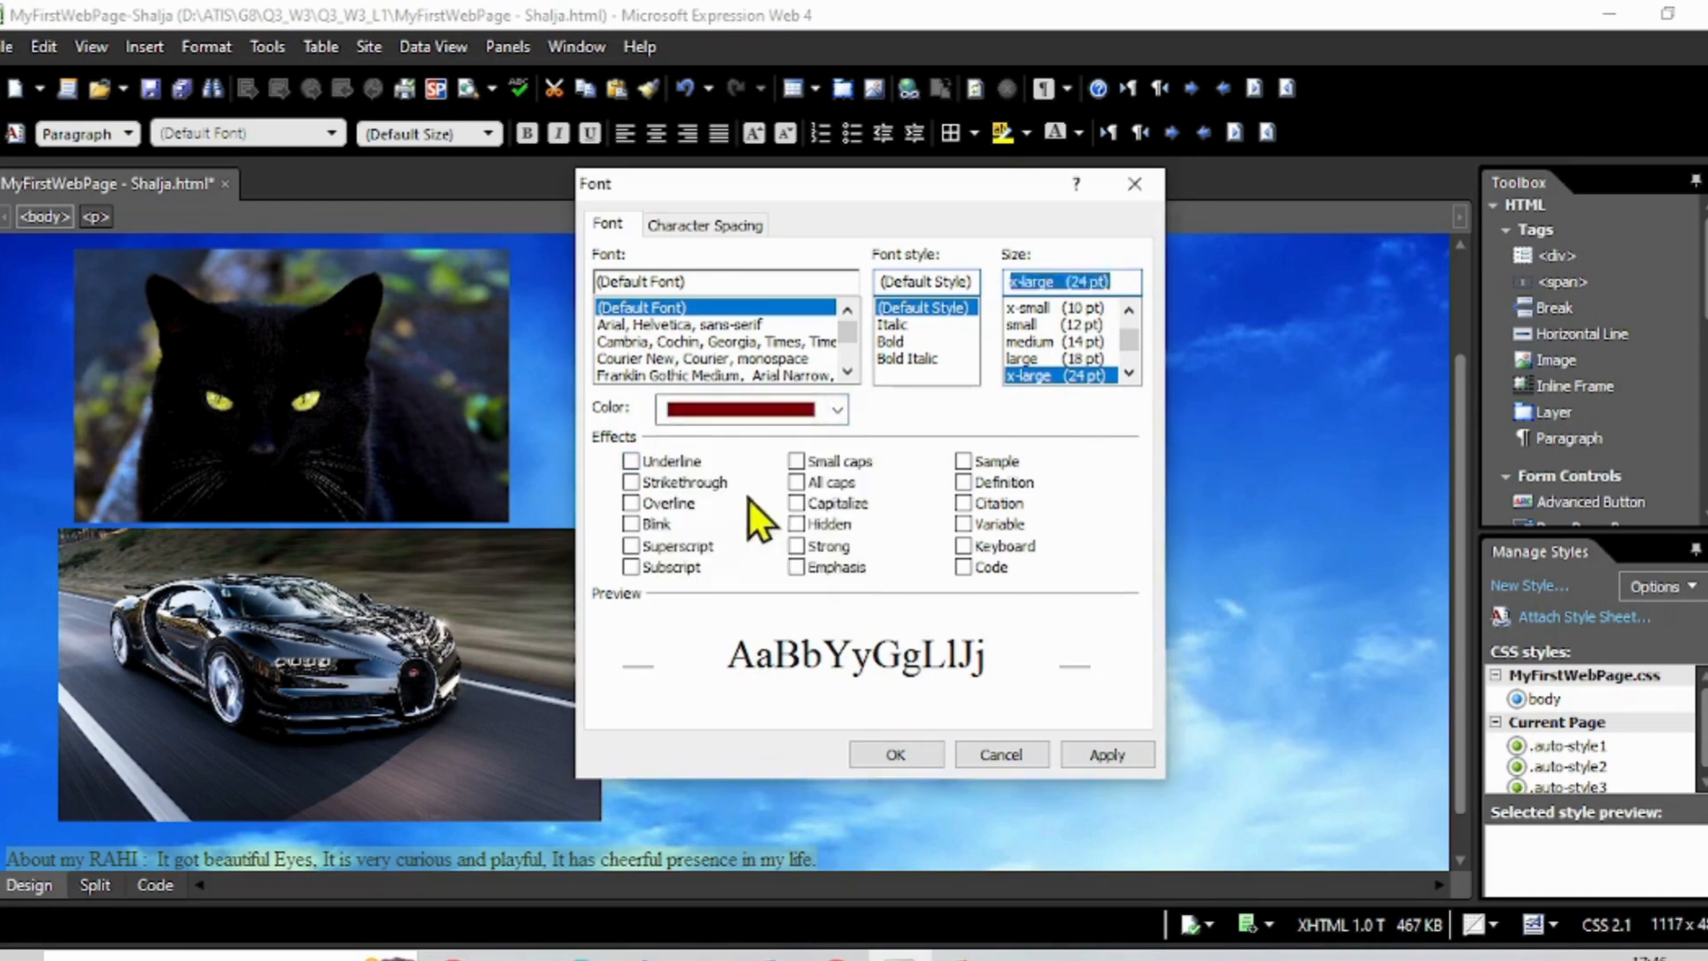
pyautogui.click(1080, 753)
pyautogui.click(899, 754)
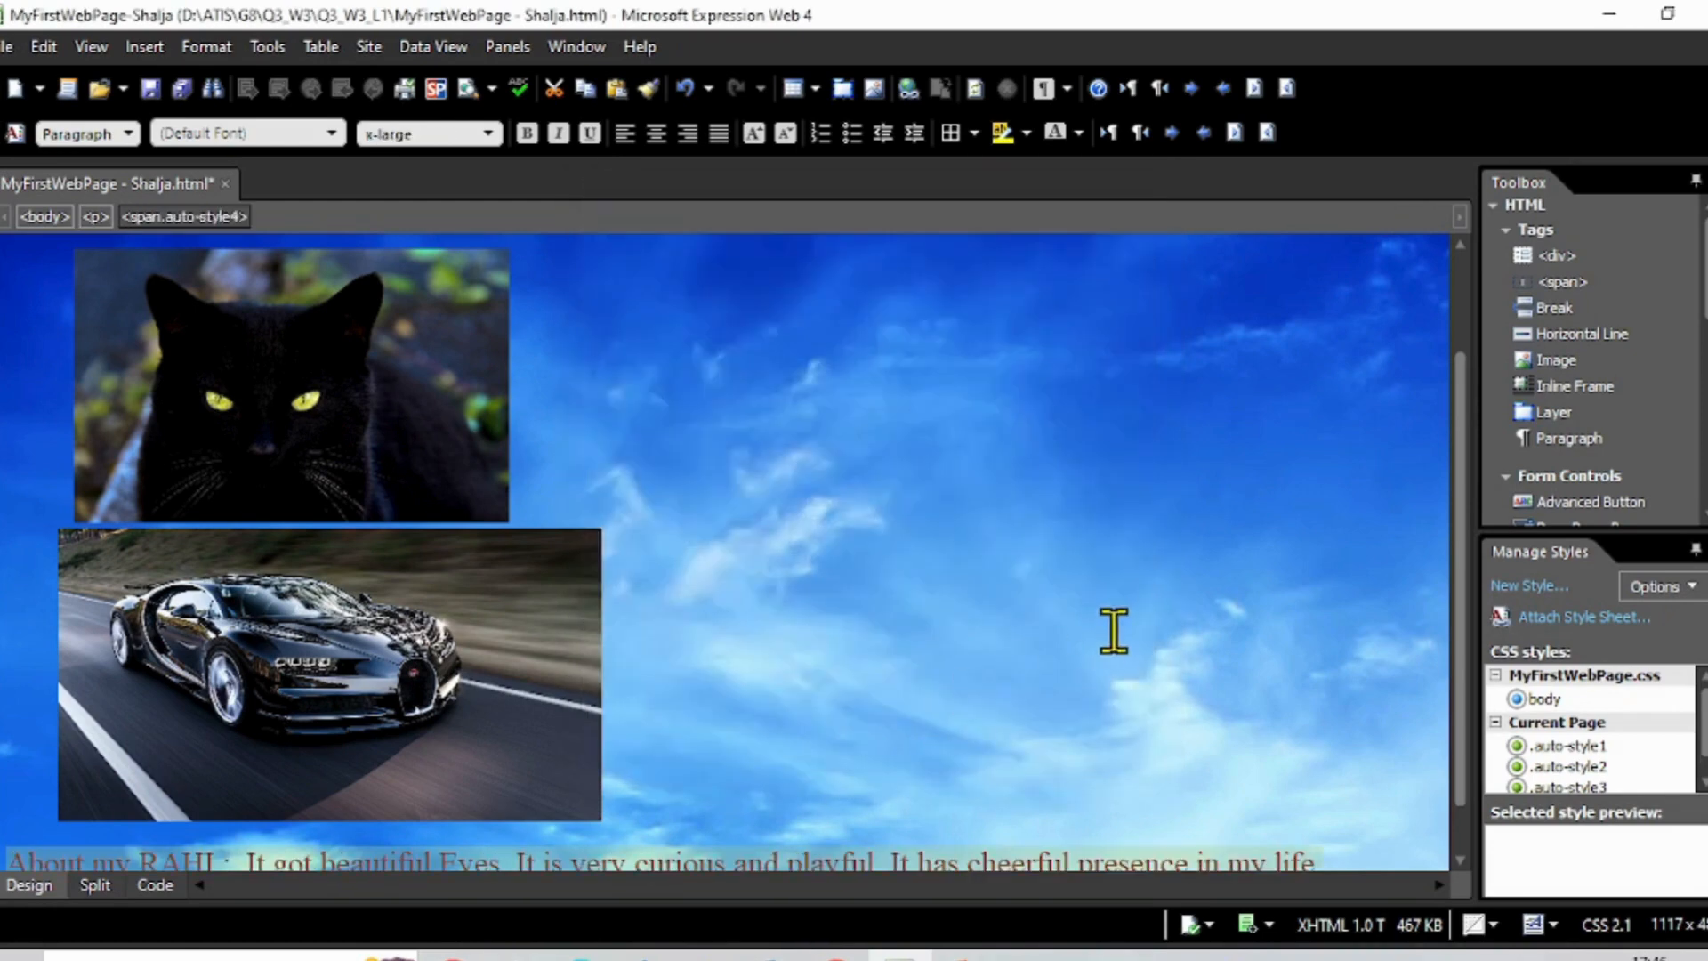
# Make the entire "About my RAHI" paragraph bold.
pyautogui.scroll(-1, 1116, 628)
pyautogui.click(1118, 678)
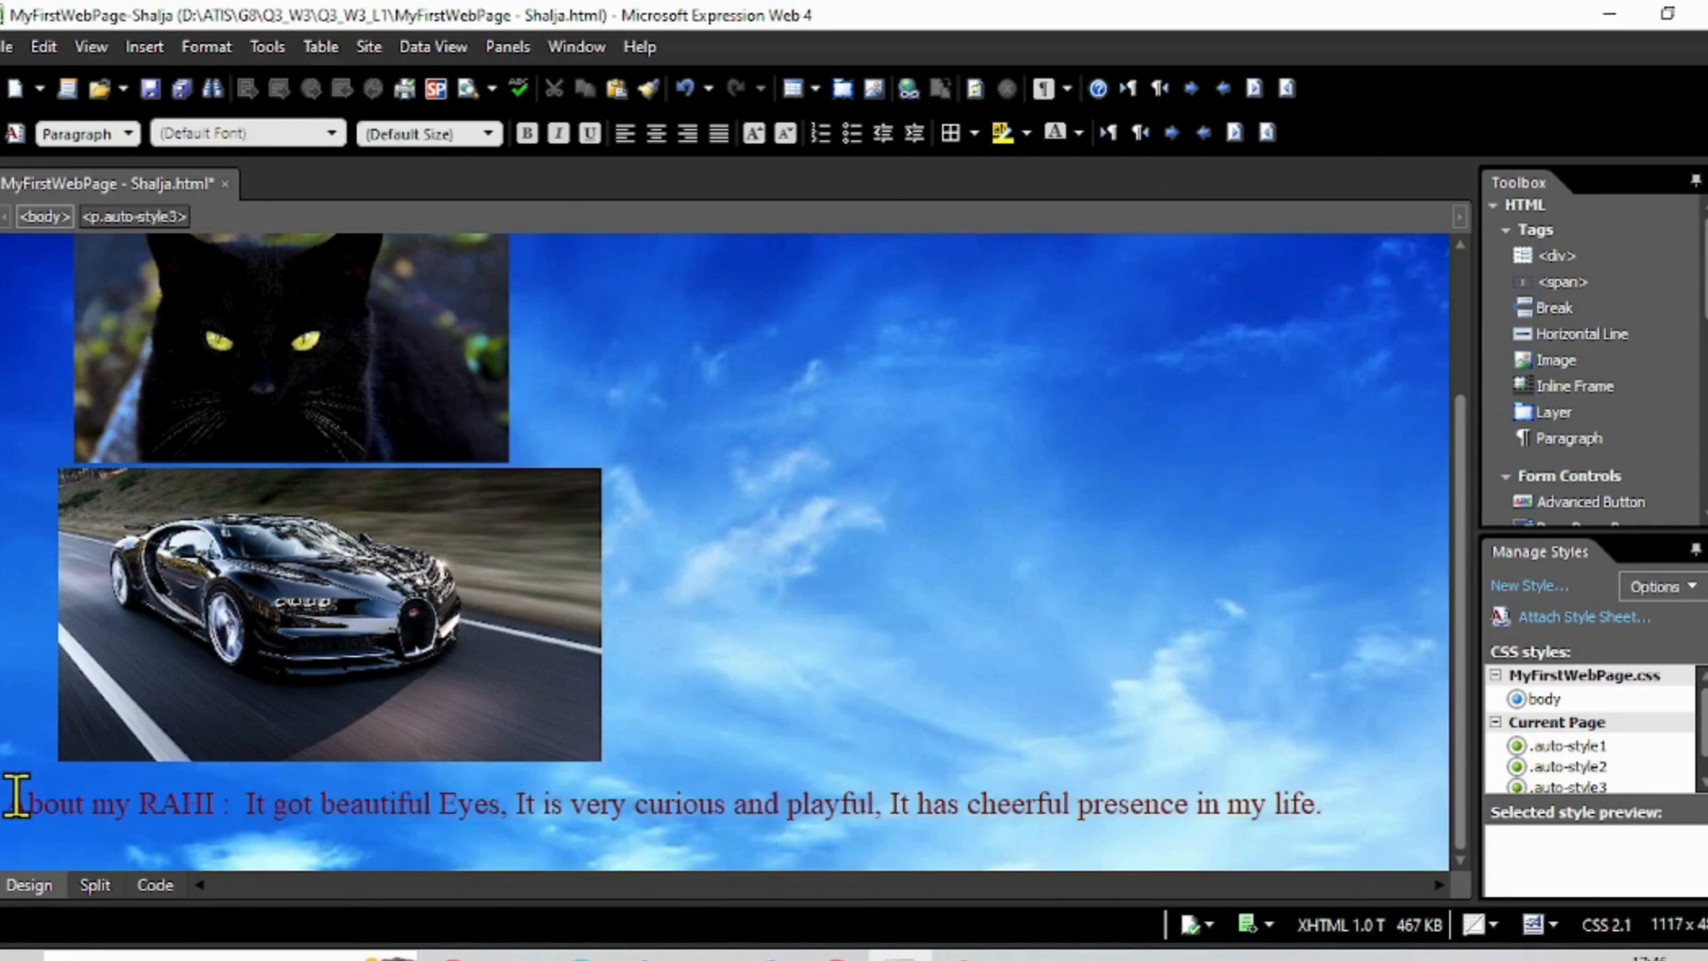
pyautogui.moveTo(13, 801); pyautogui.dragTo(609, 868)
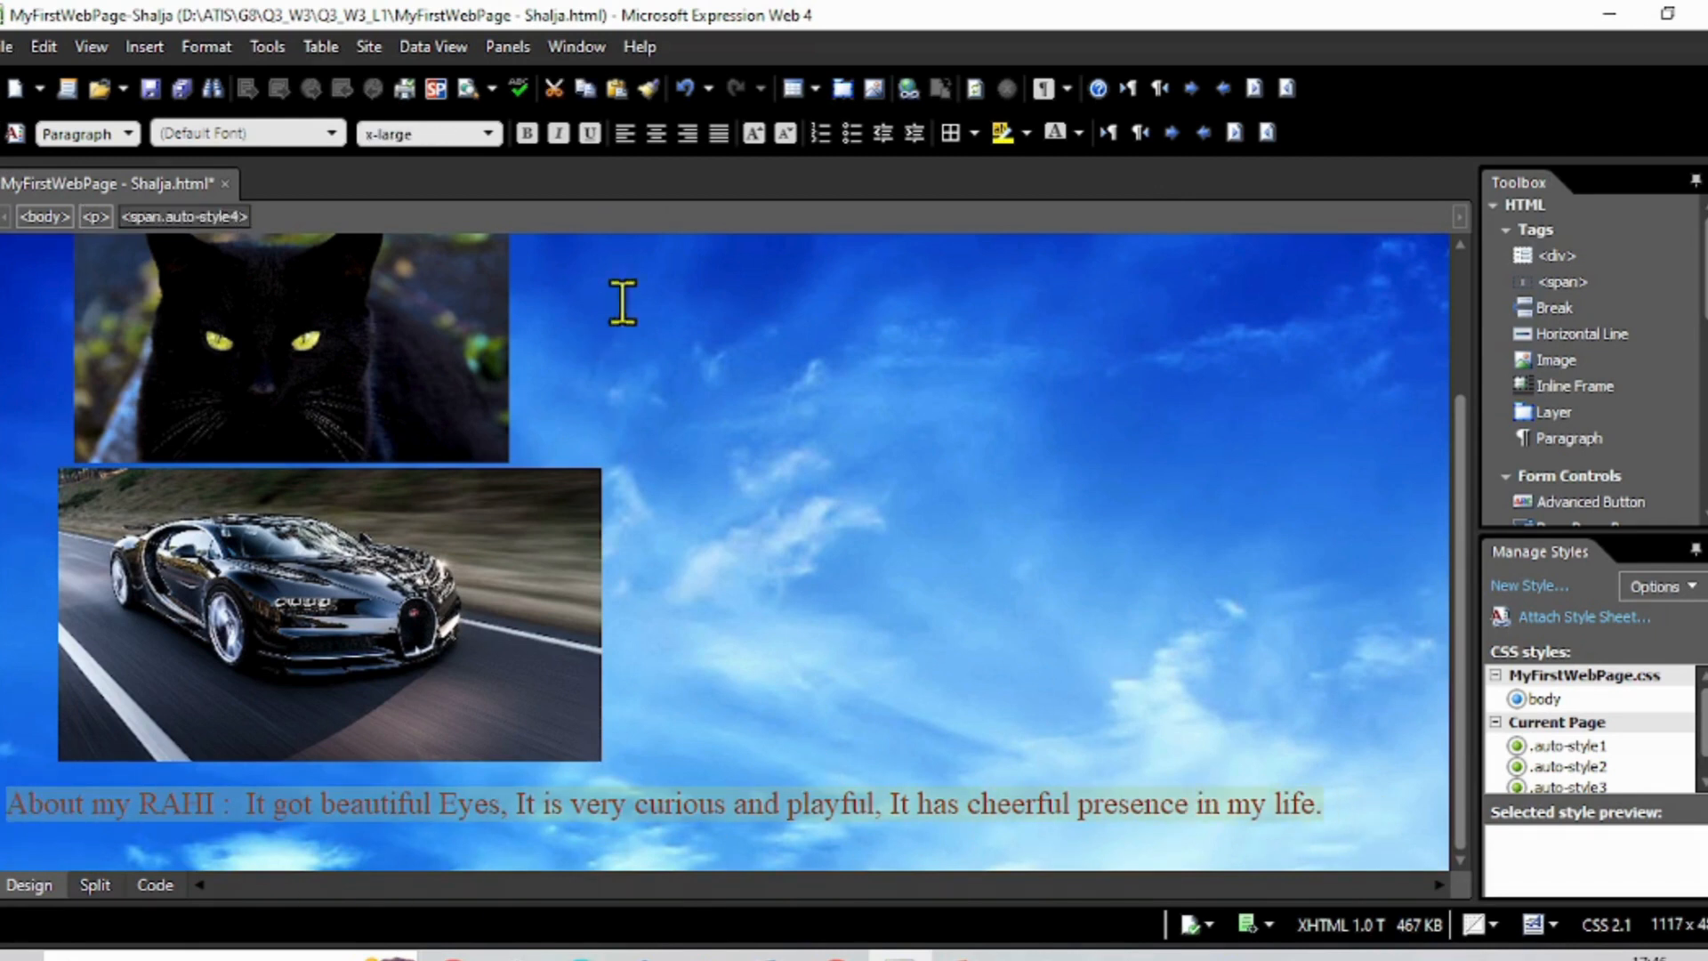
pyautogui.click(529, 133)
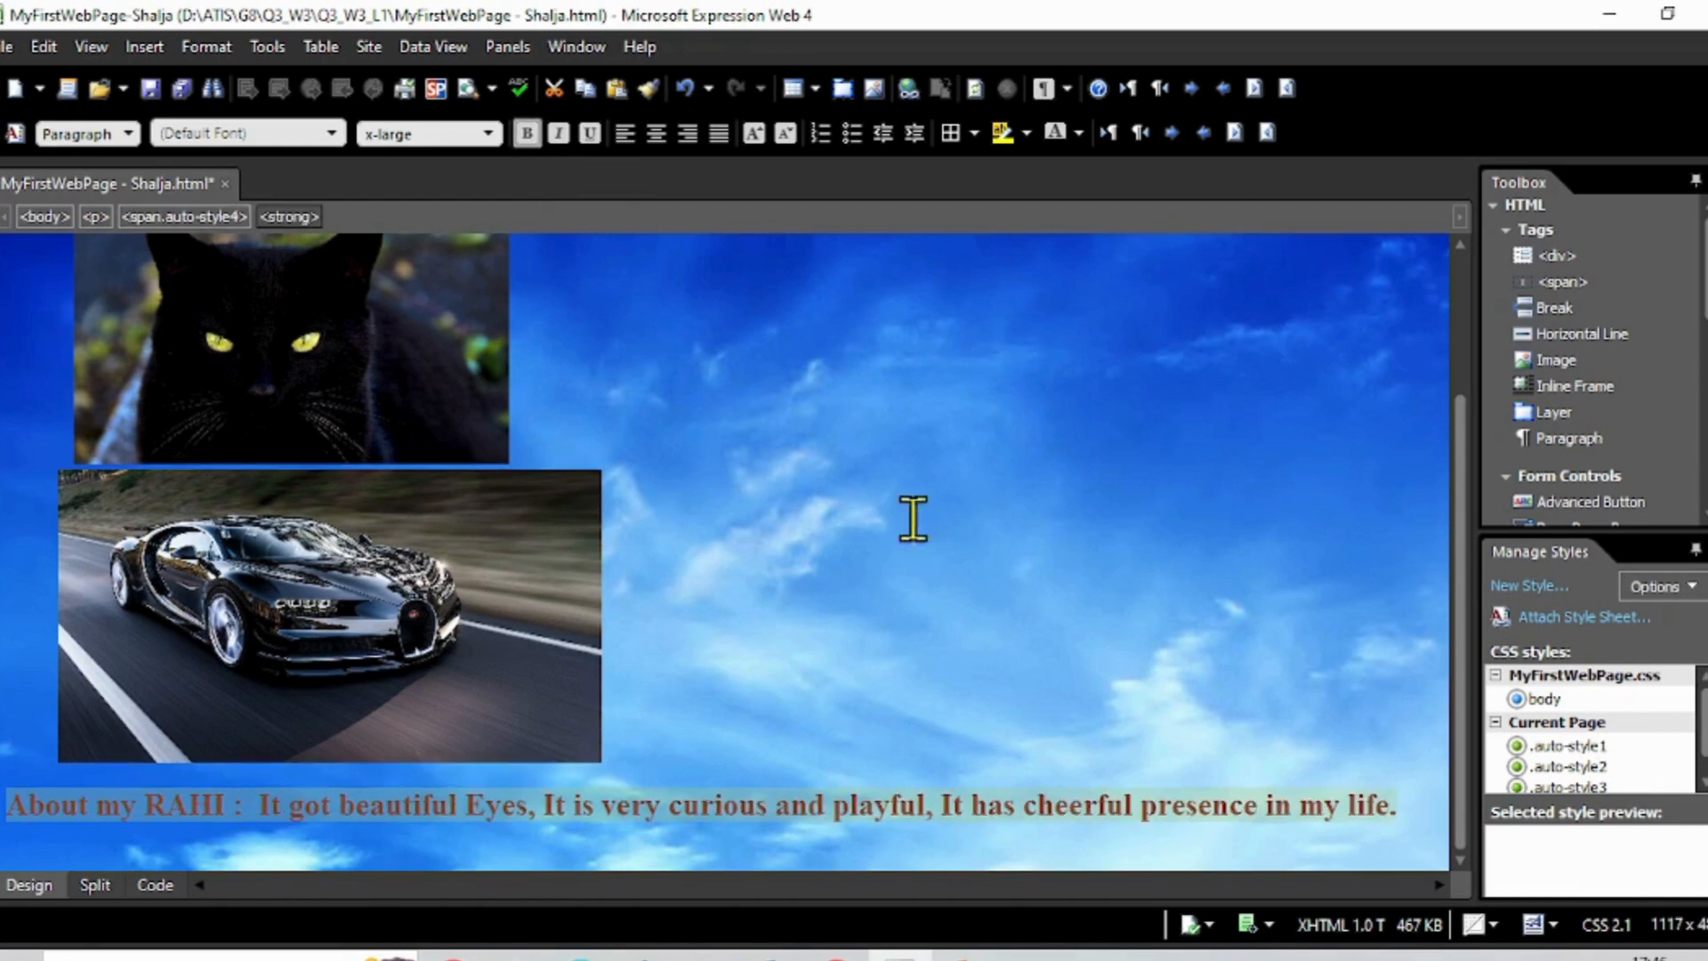
pyautogui.click(1029, 569)
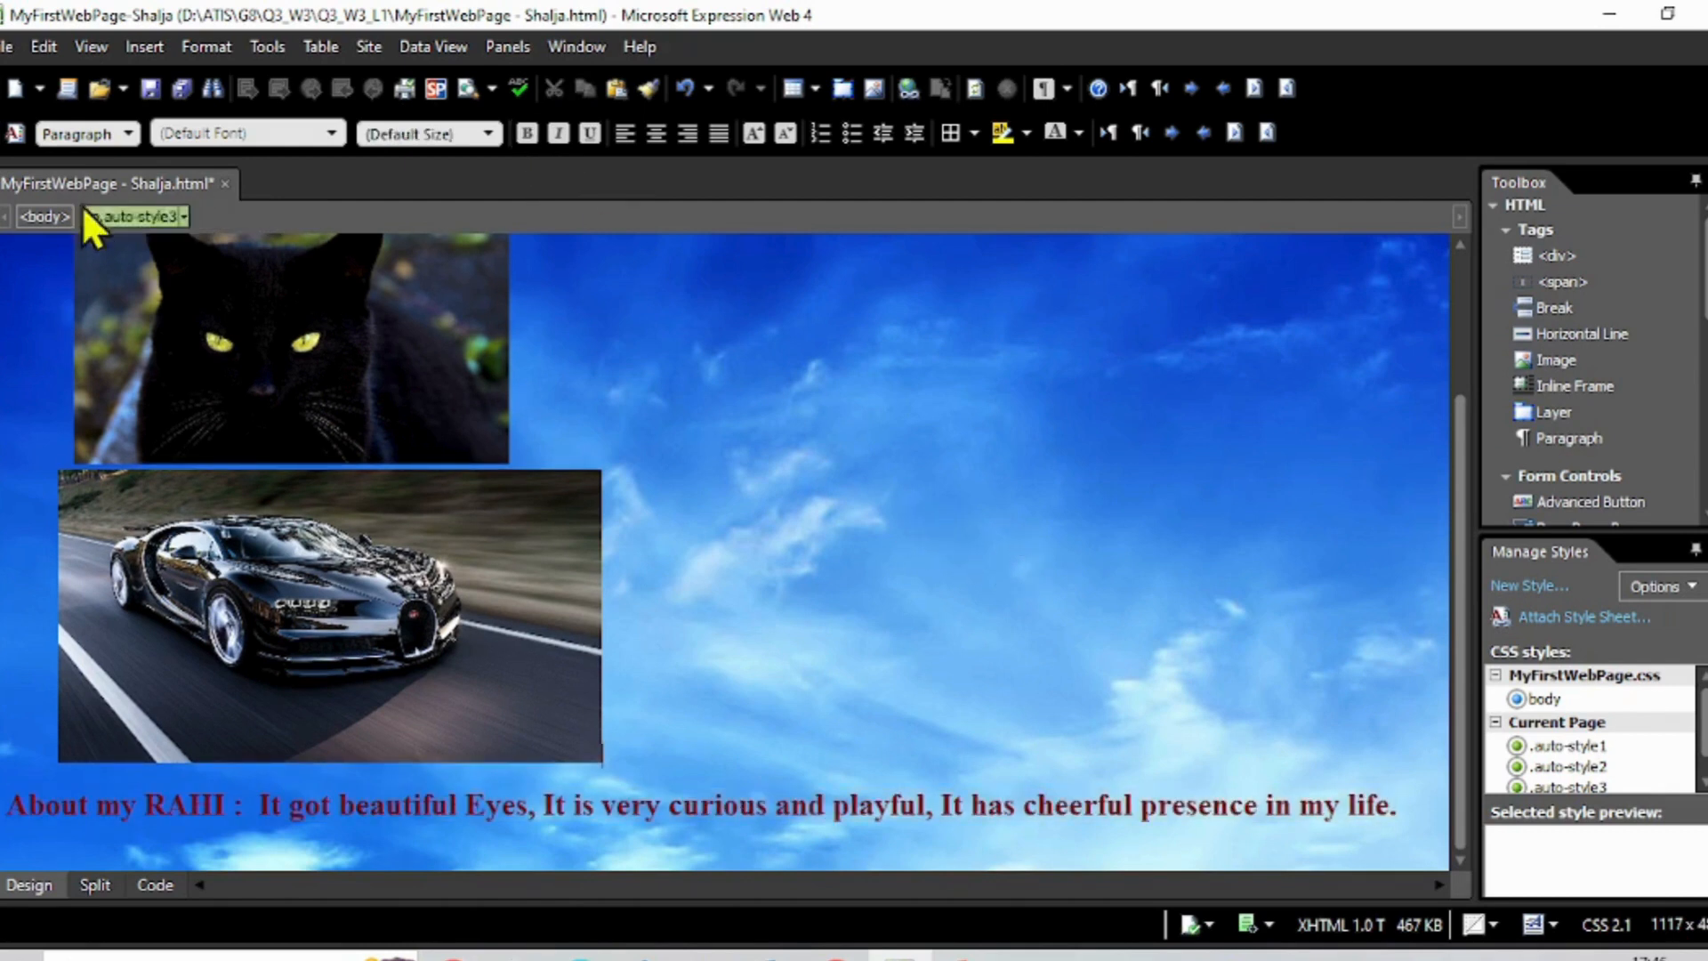
# Save the page, switch to Chrome and reload it to preview the formatted paragraph below the images.
pyautogui.click(153, 89)
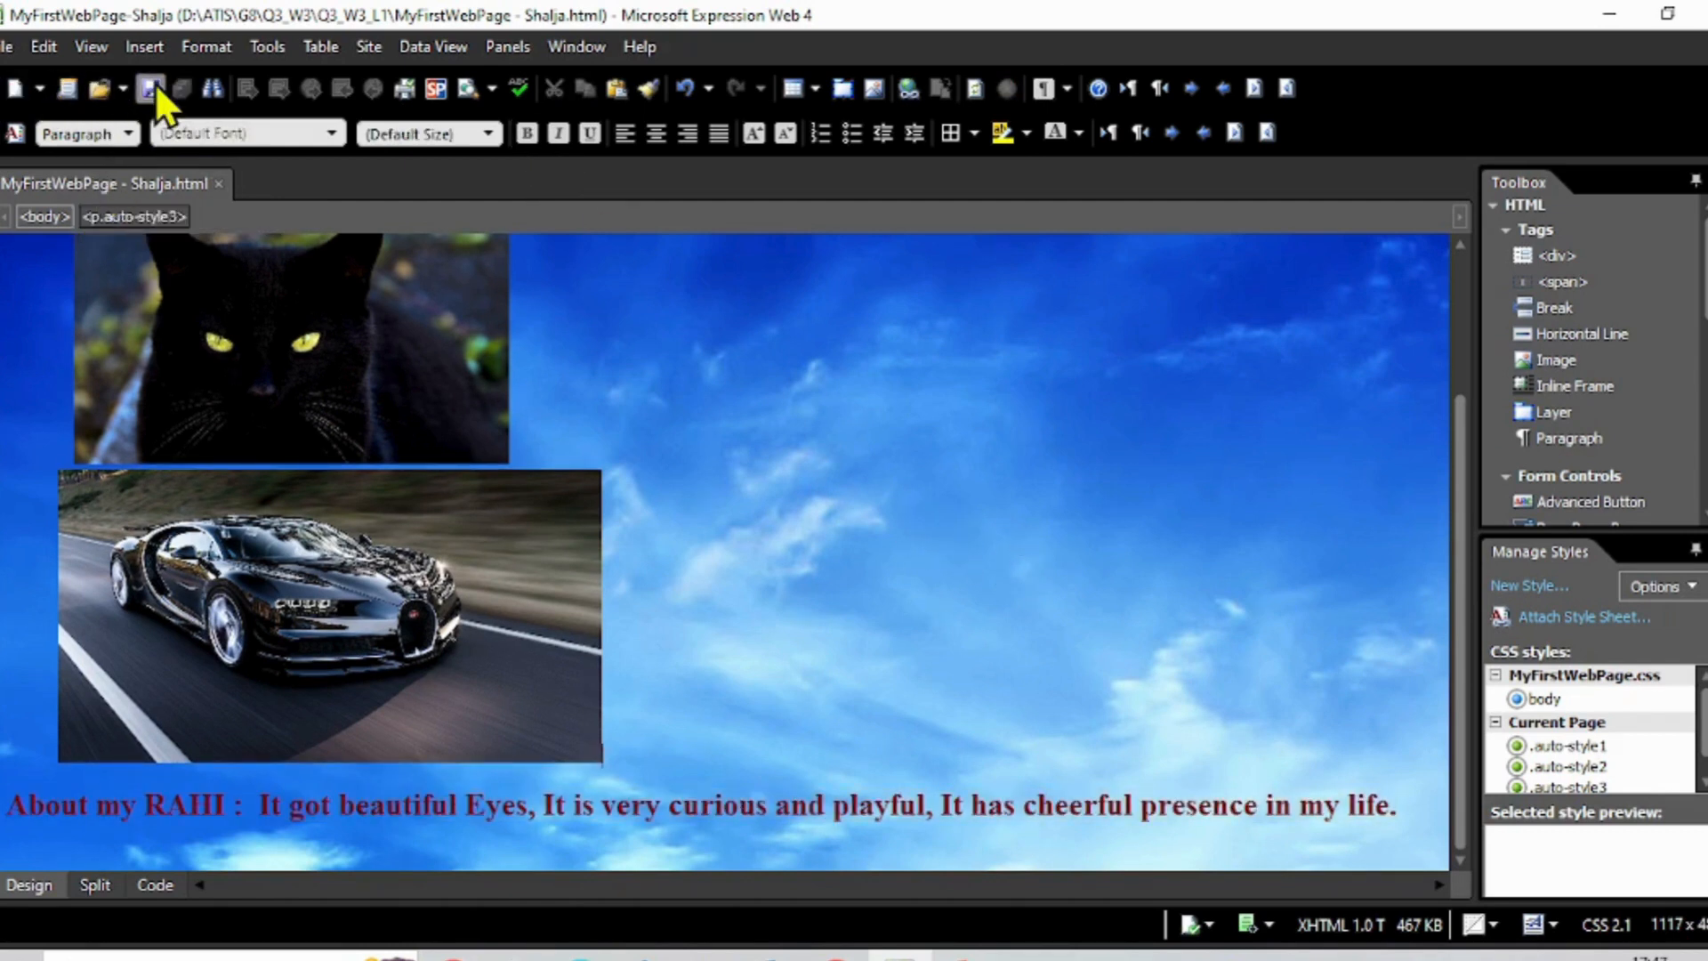
pyautogui.click(836, 951)
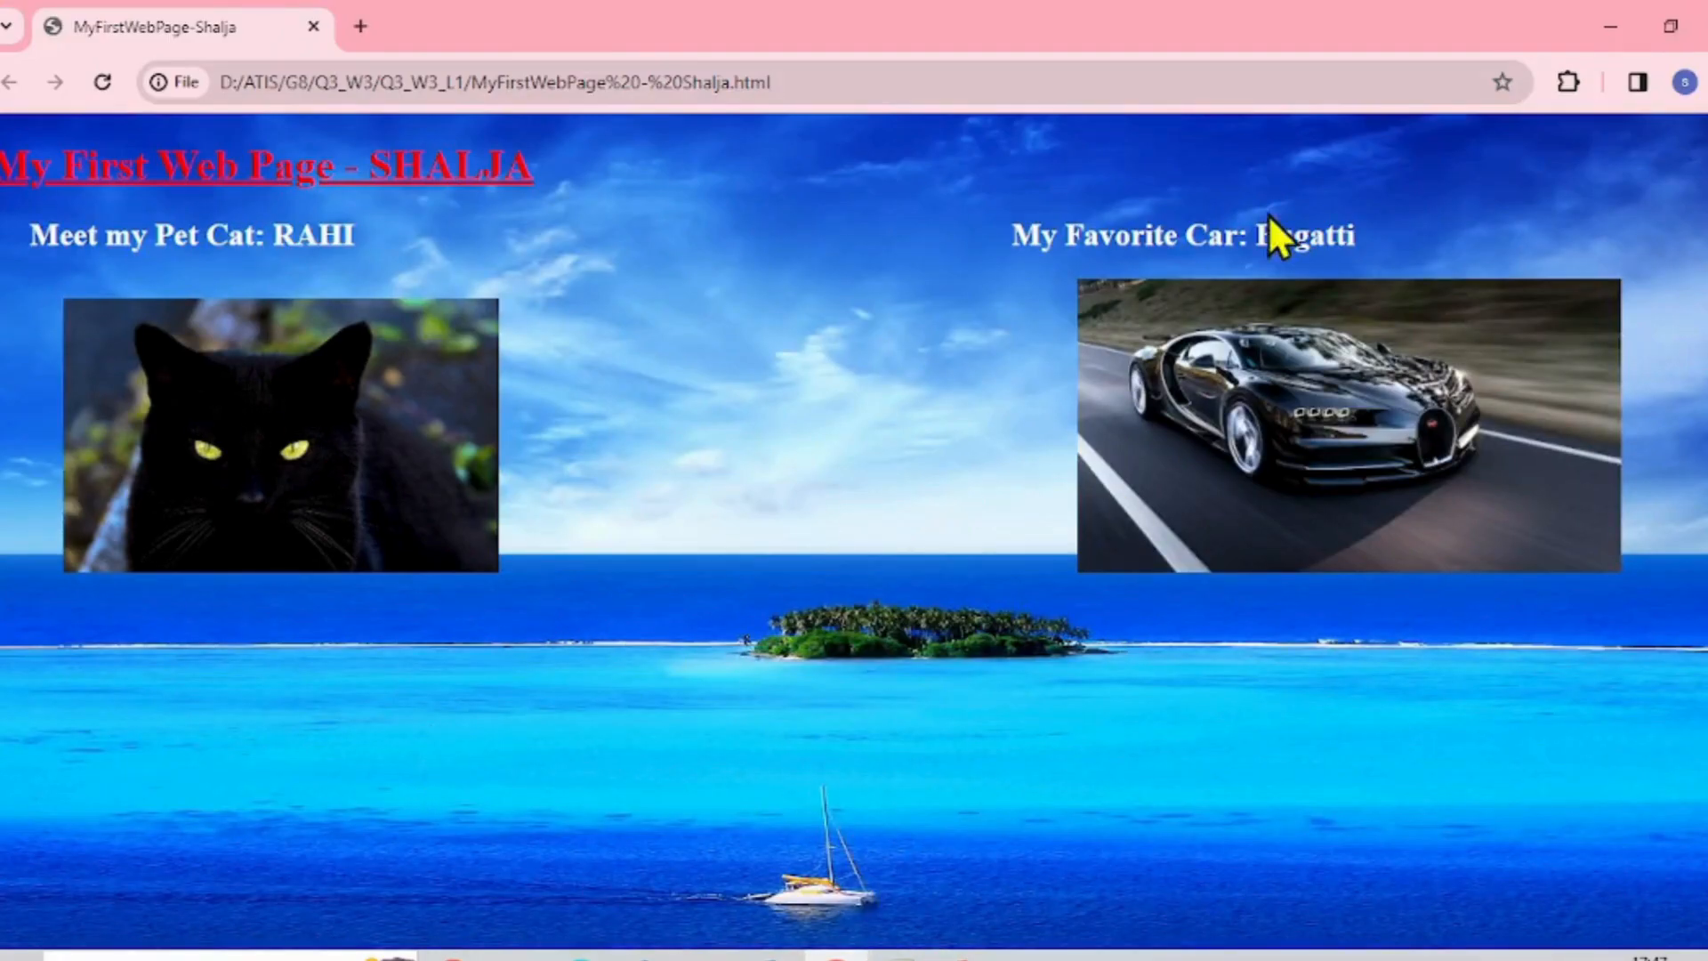
pyautogui.click(107, 83)
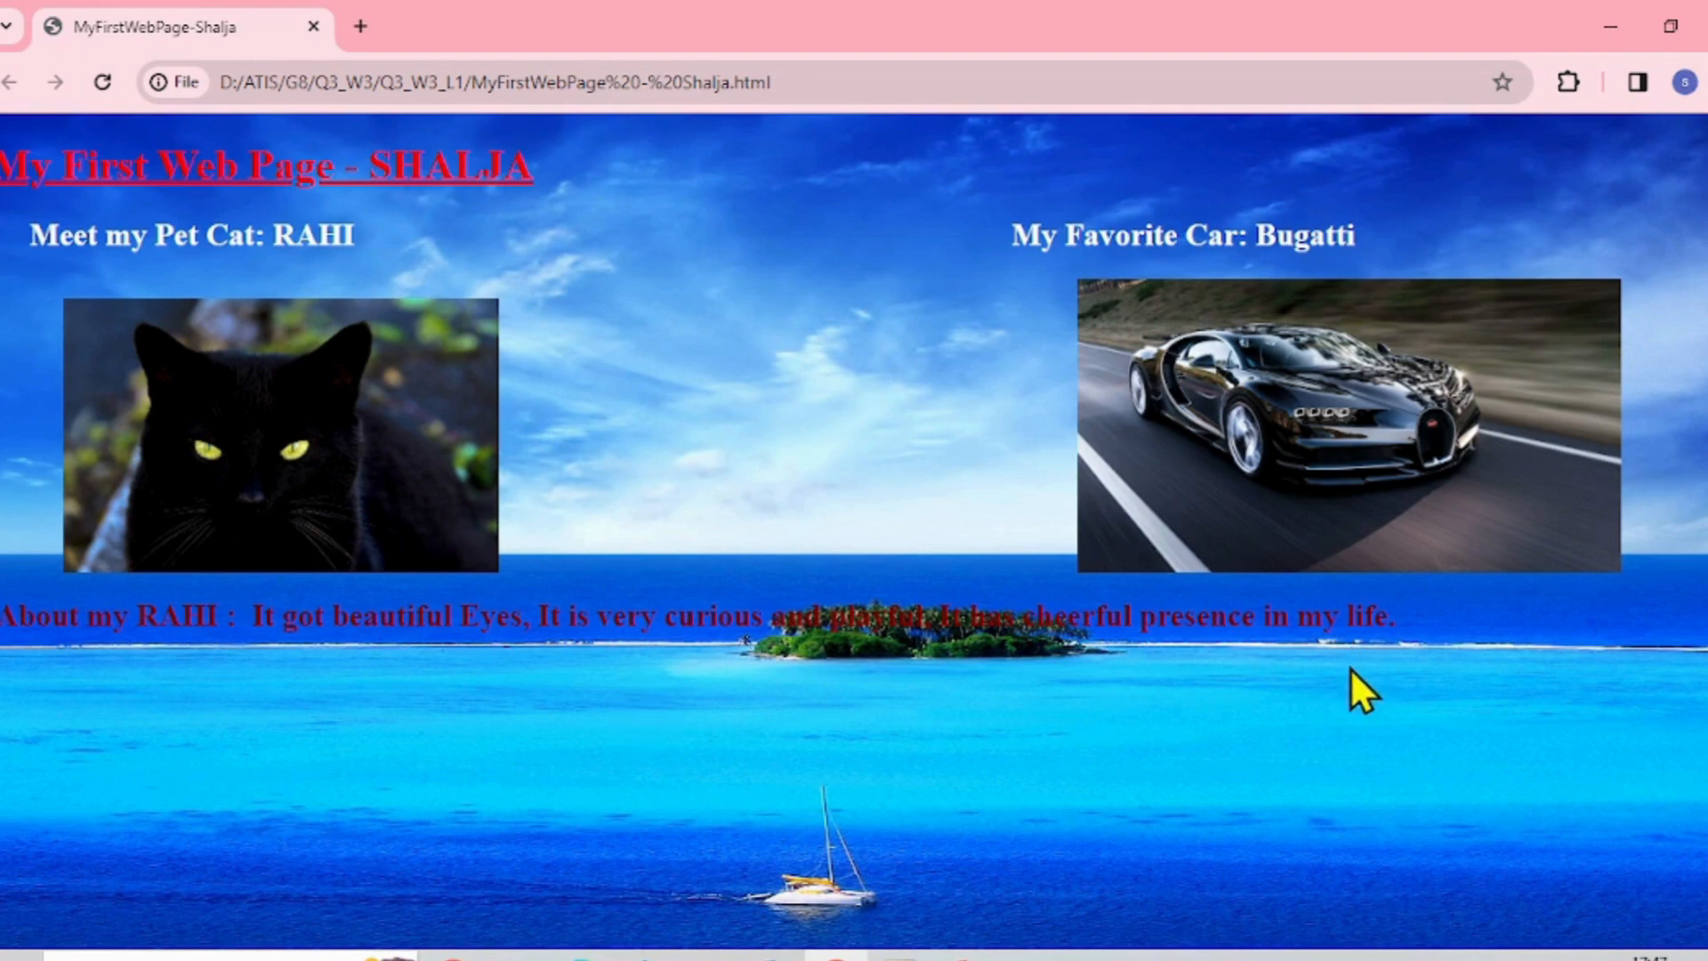
# Return to Expression Web and add a bold line reading "Now would like to see my Grades?? this is the table..." below the RAHI paragraph.
pyautogui.click(900, 957)
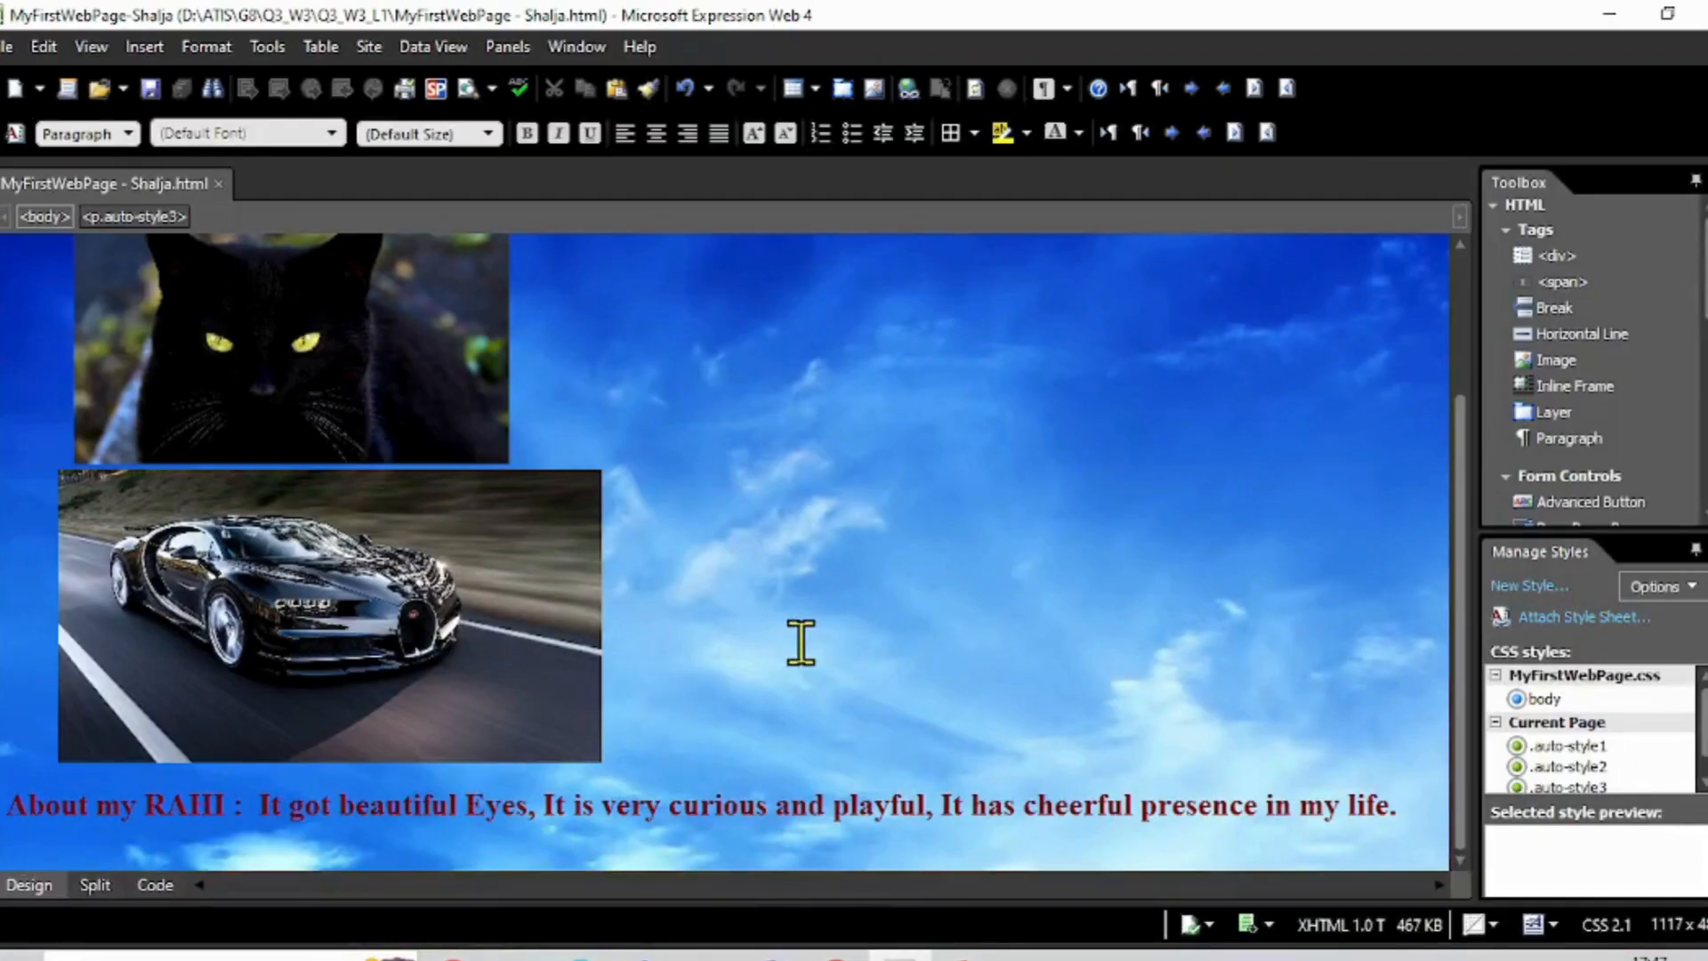
pyautogui.click(1411, 803)
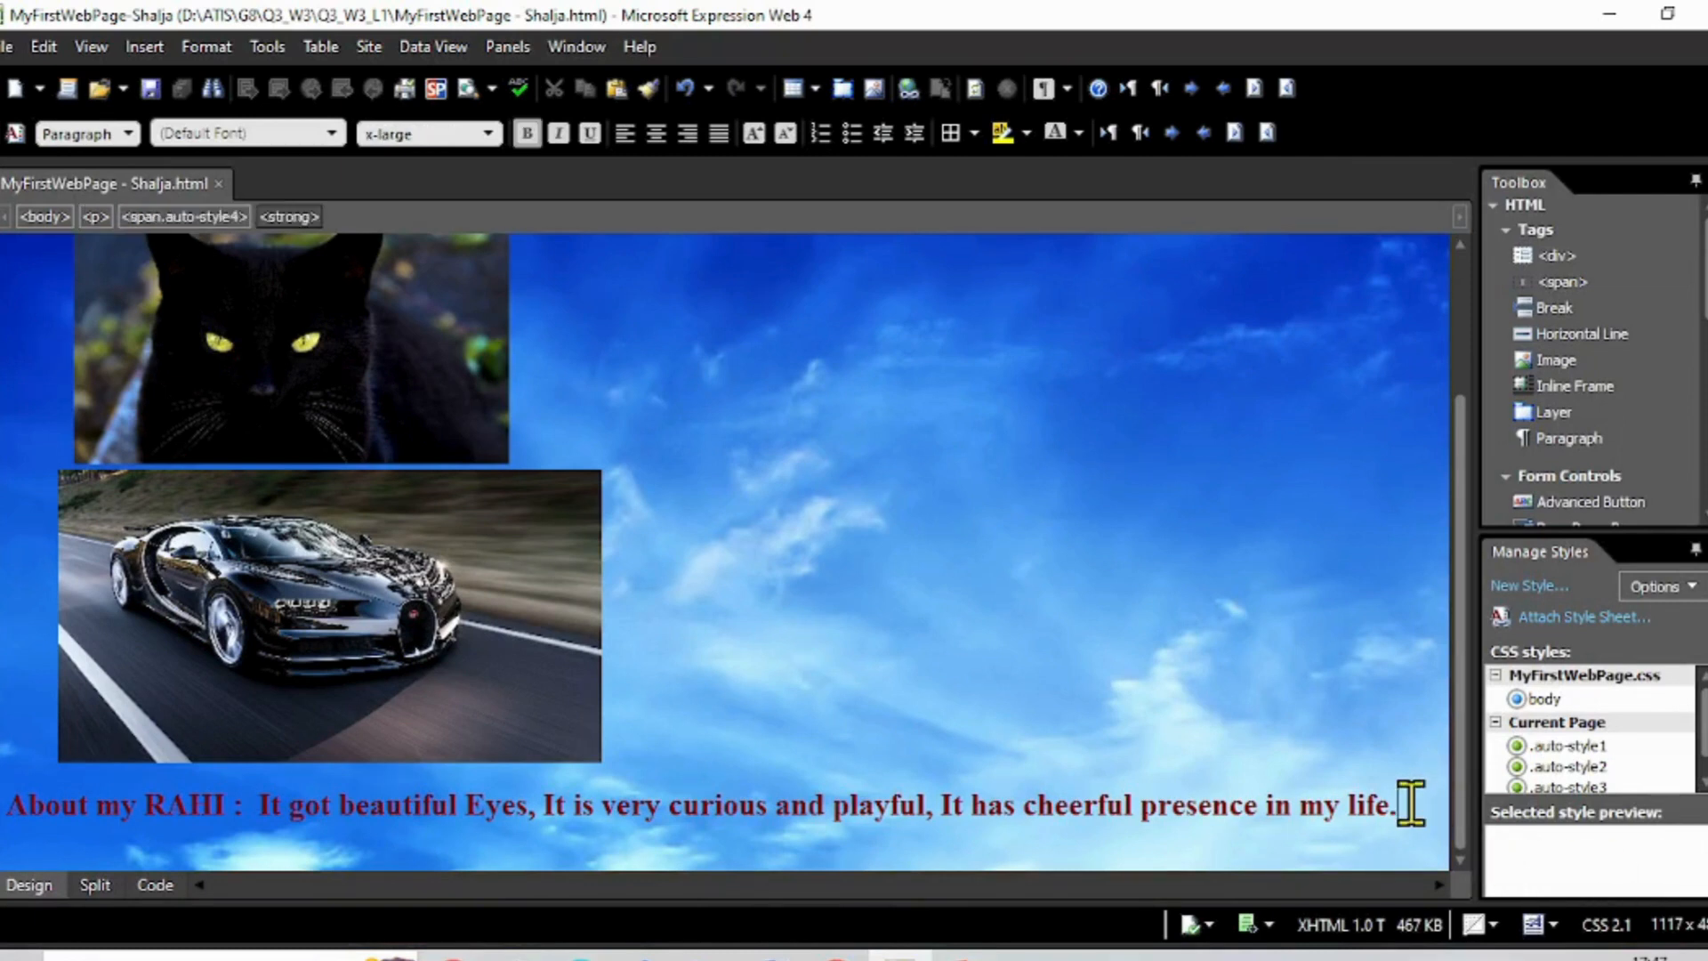
pyautogui.press('Return')
pyautogui.hotkey('ctrl', 'b')
pyautogui.write('Now ')
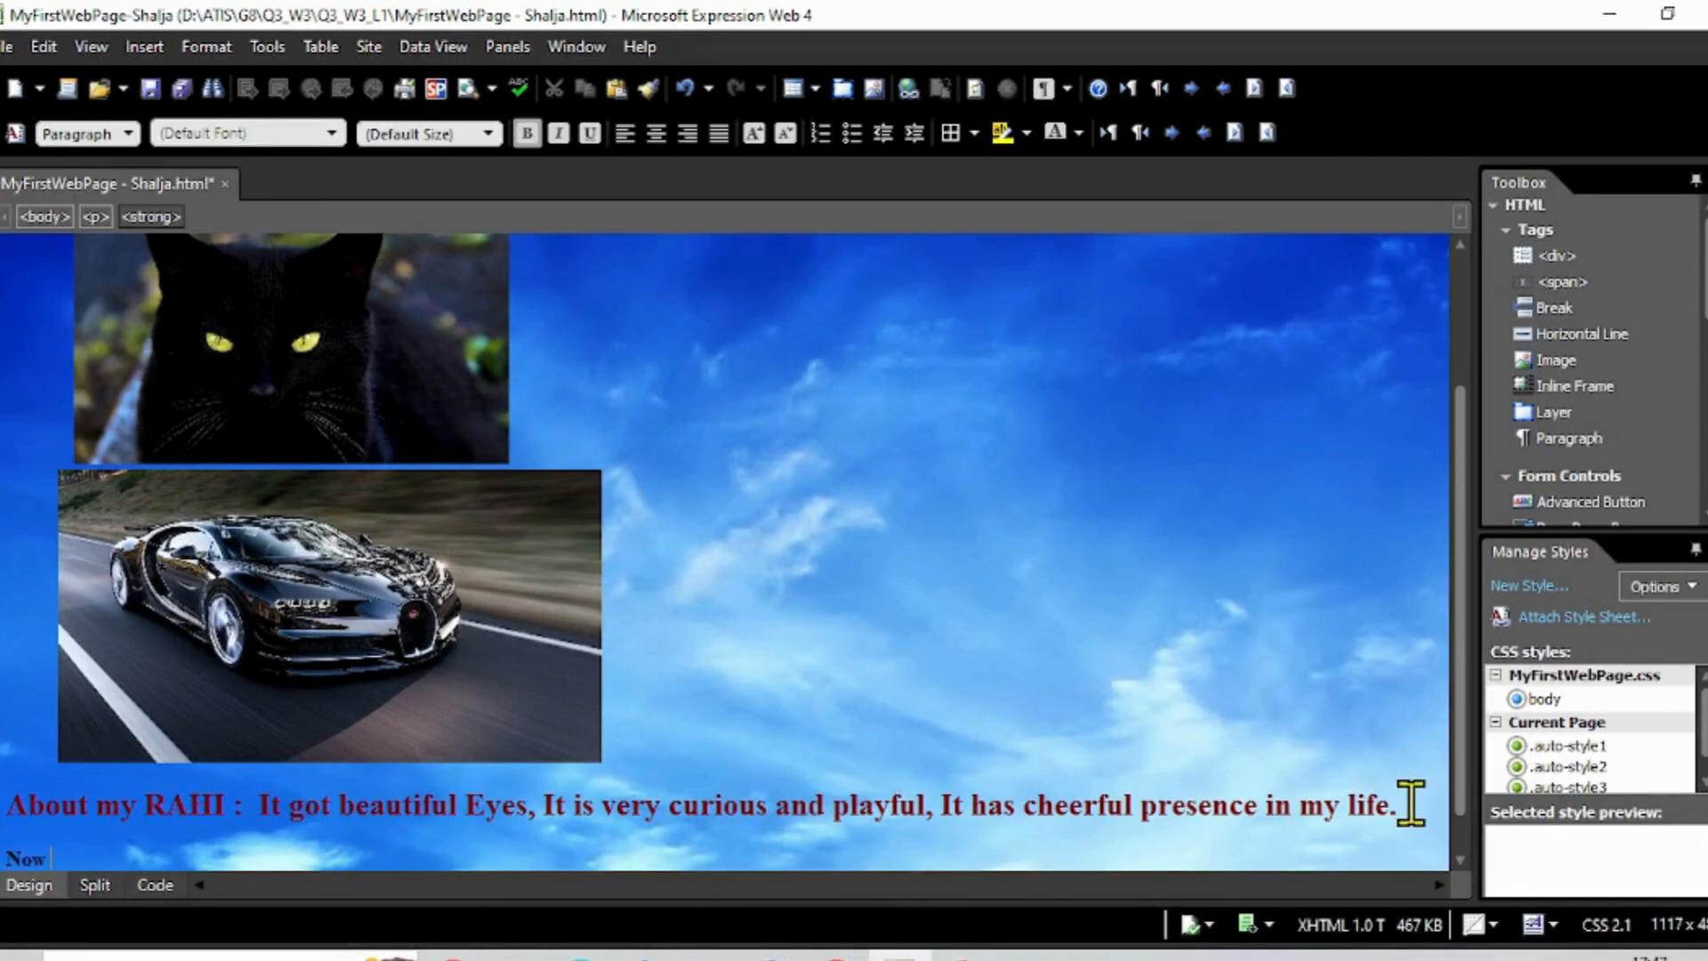
pyautogui.write('w')
pyautogui.press('BackSpace')
pyautogui.write('ould Iike to see m')
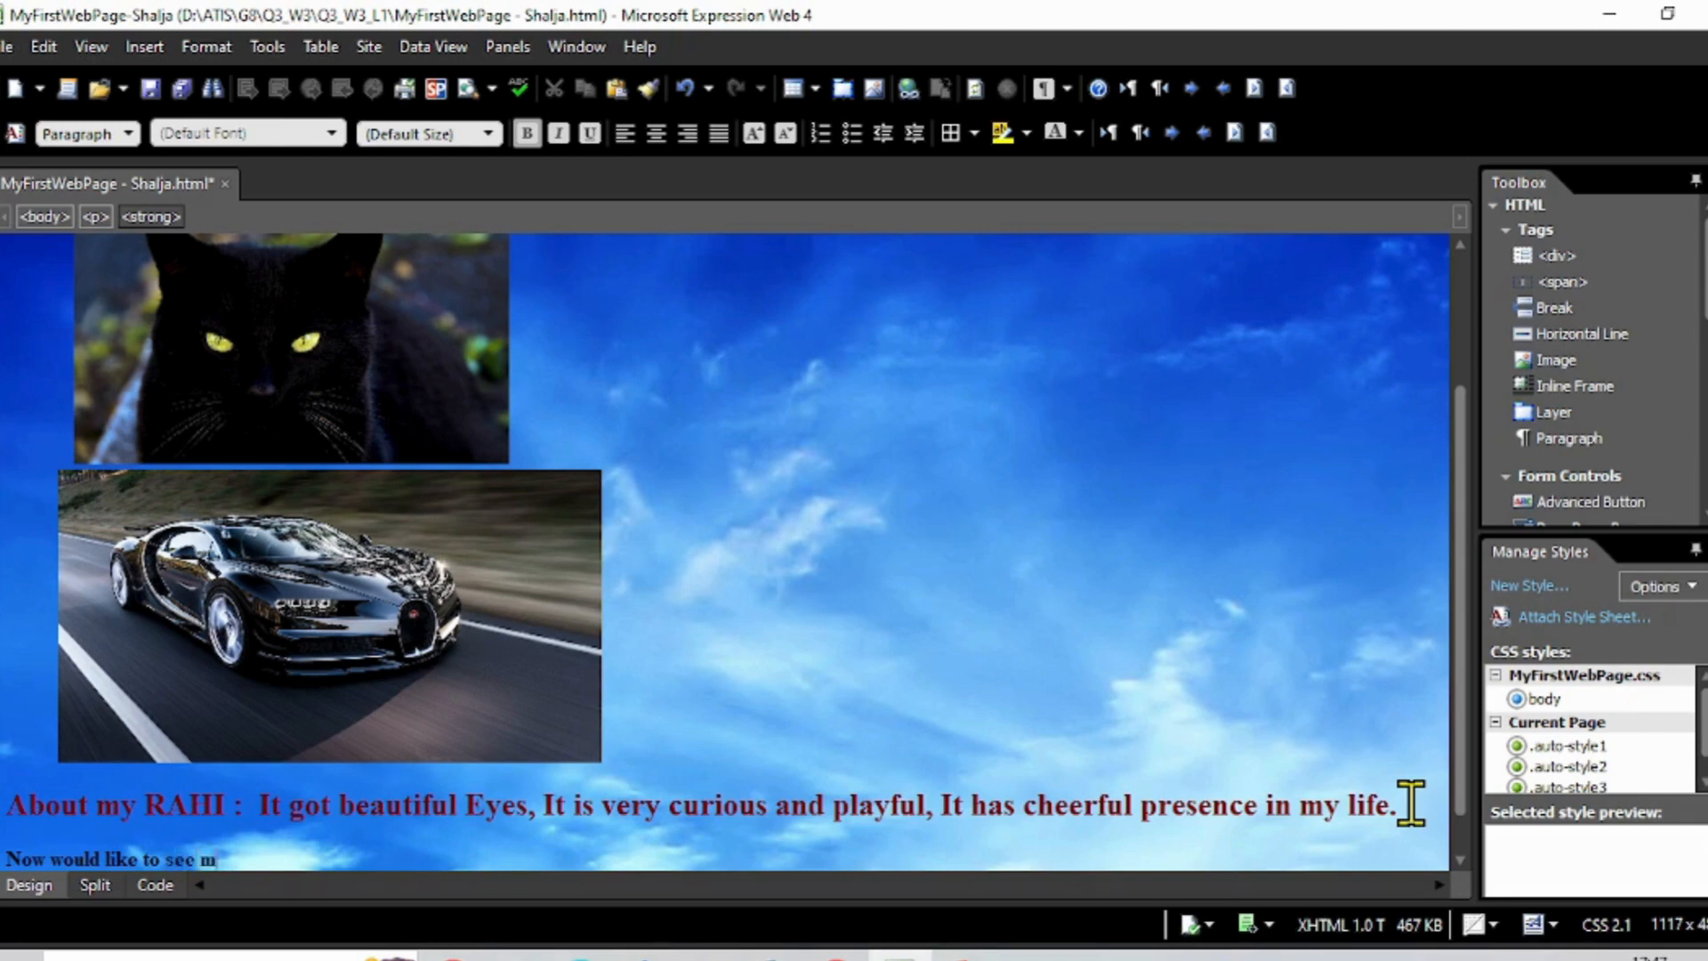
pyautogui.write('y Grades?? this is the table')
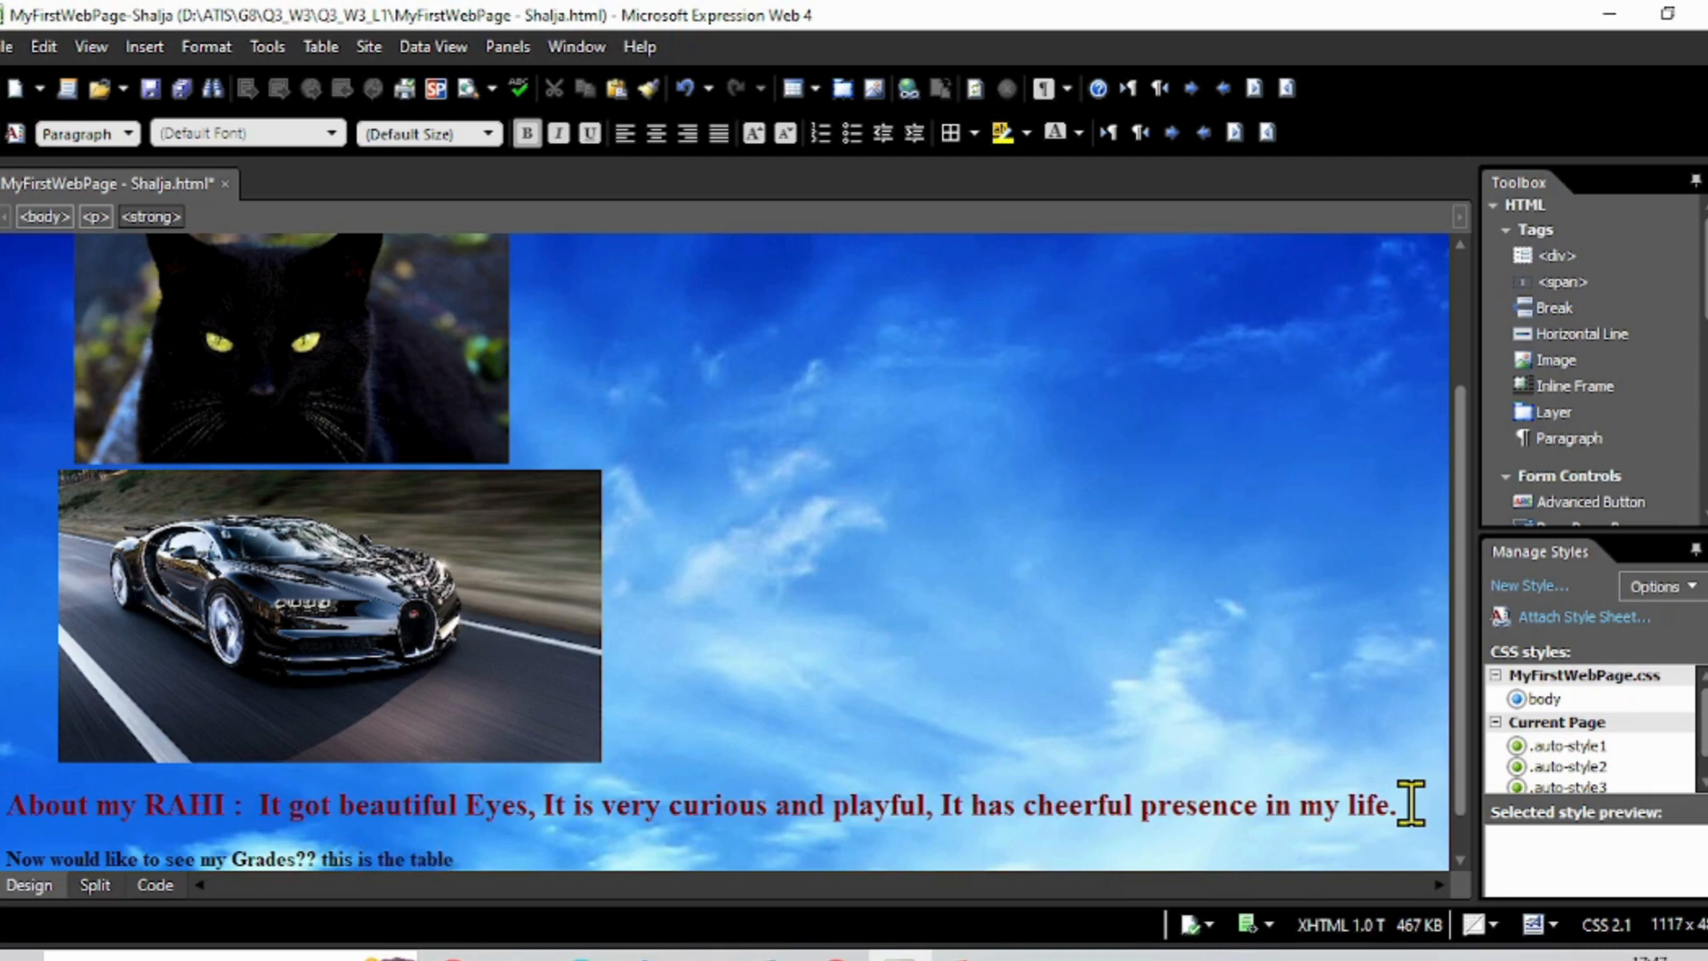
pyautogui.write('...')
# Set the font size of the whole grades line to x-large (24 pt).
pyautogui.moveTo(502, 862); pyautogui.dragTo(7, 859)
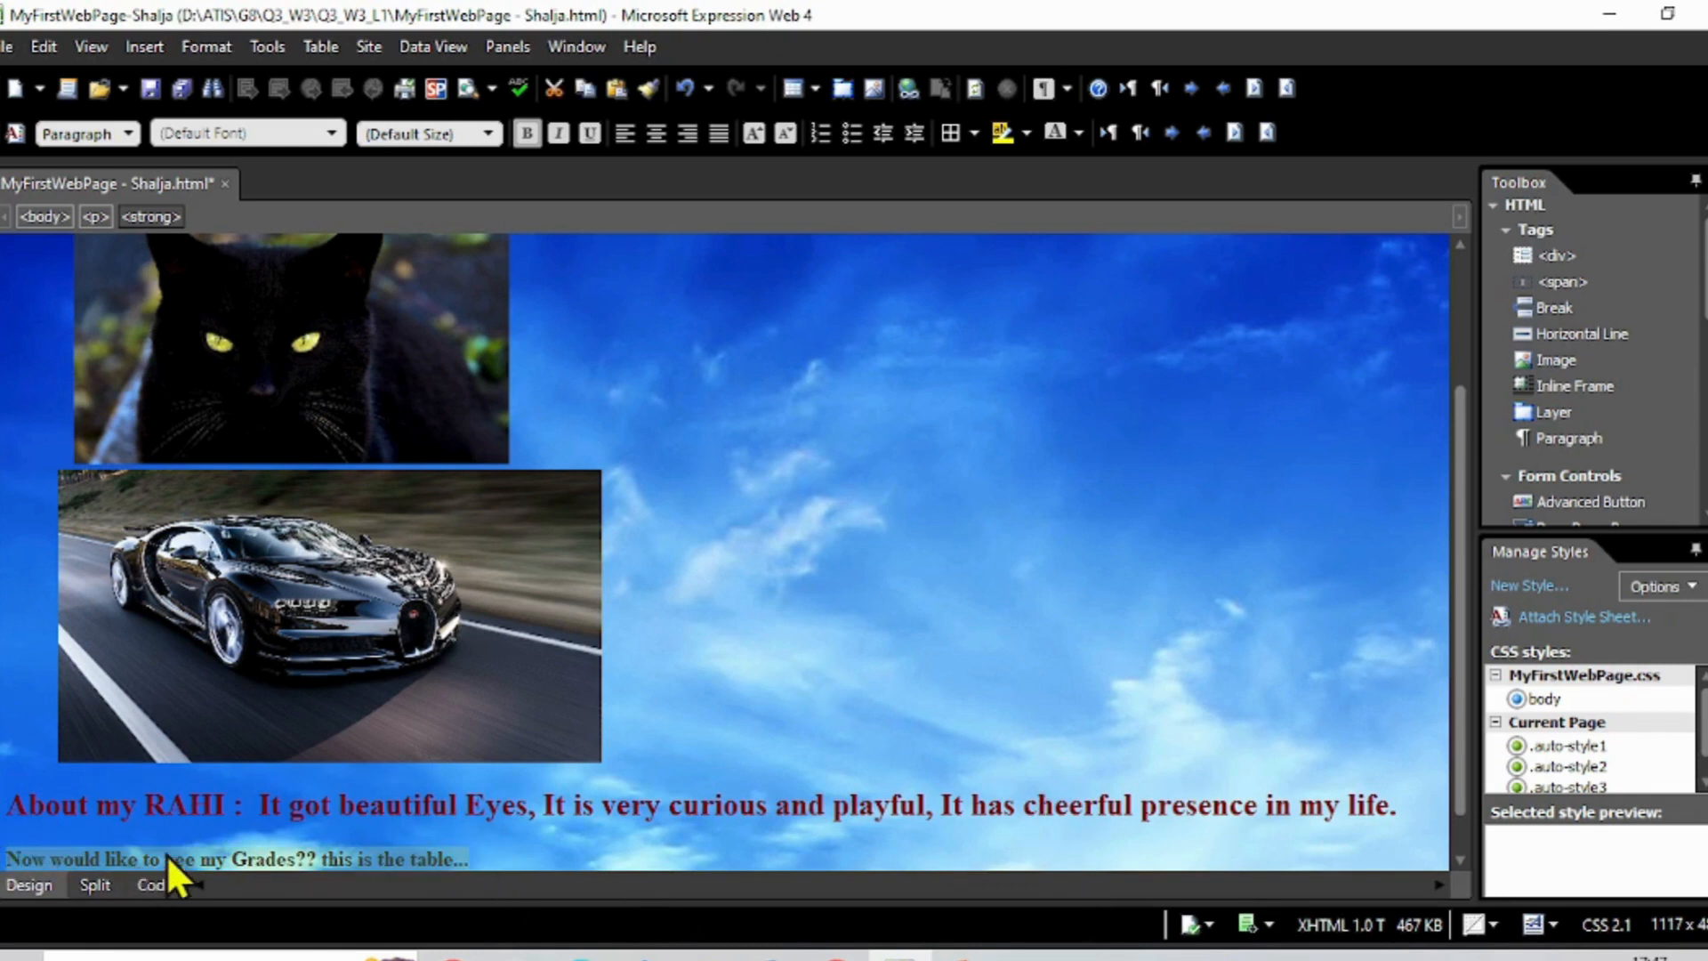
pyautogui.rightClick(276, 856)
pyautogui.click(232, 806)
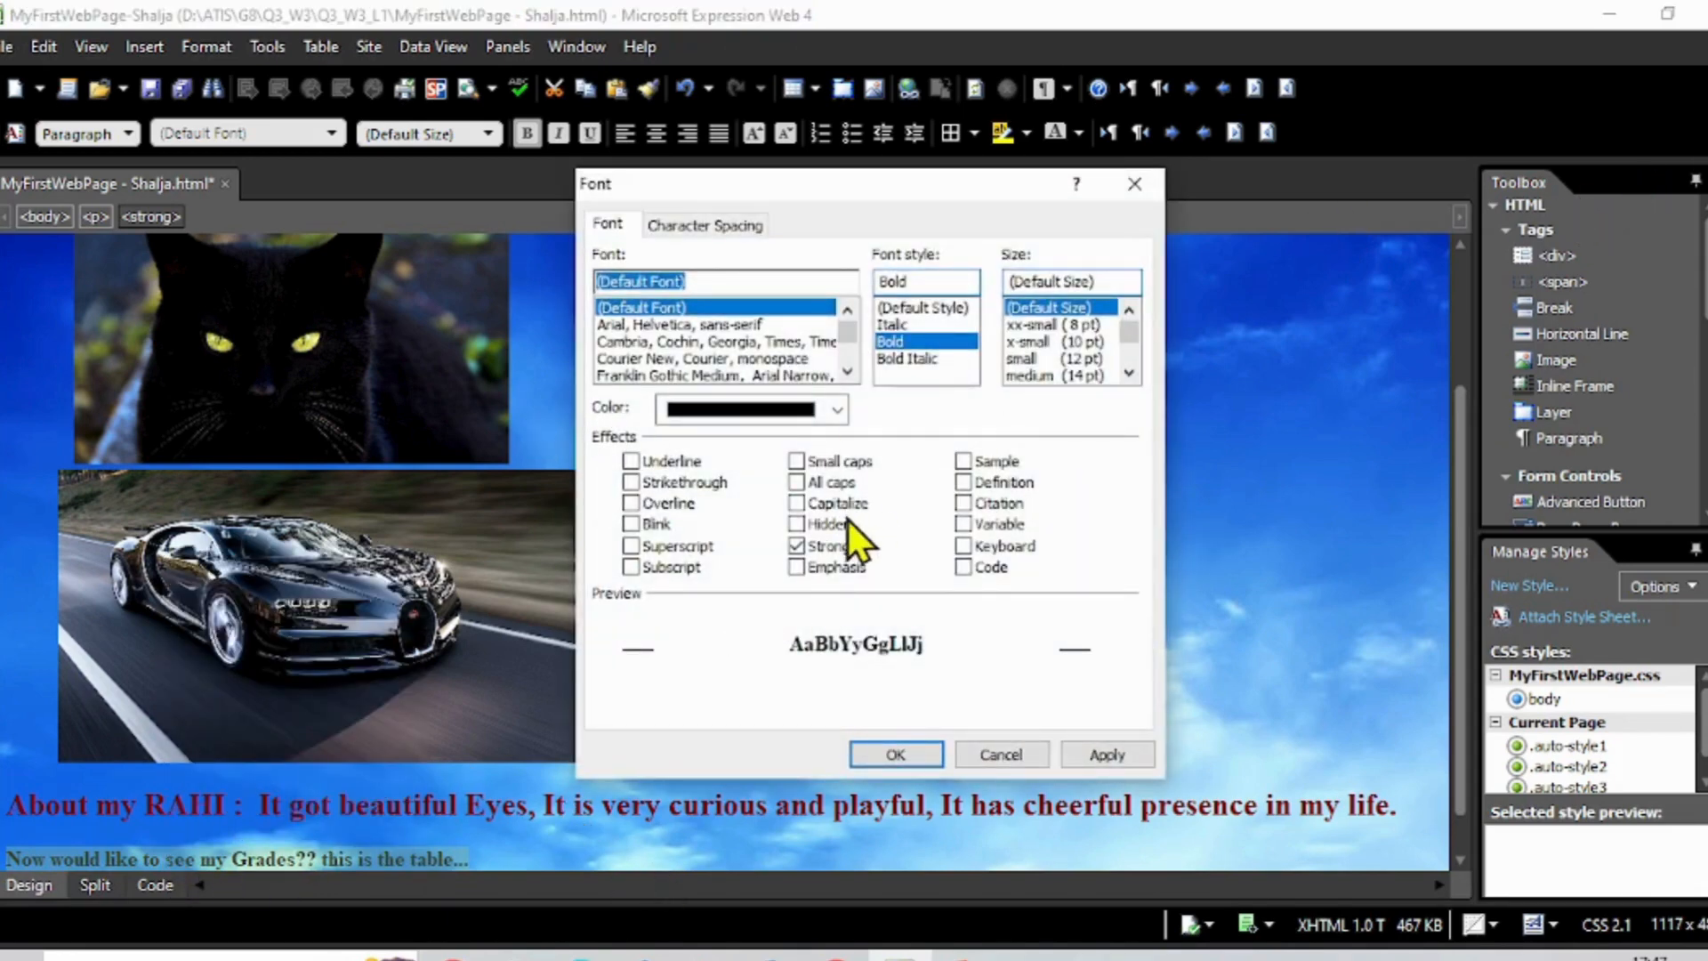
pyautogui.click(1129, 375)
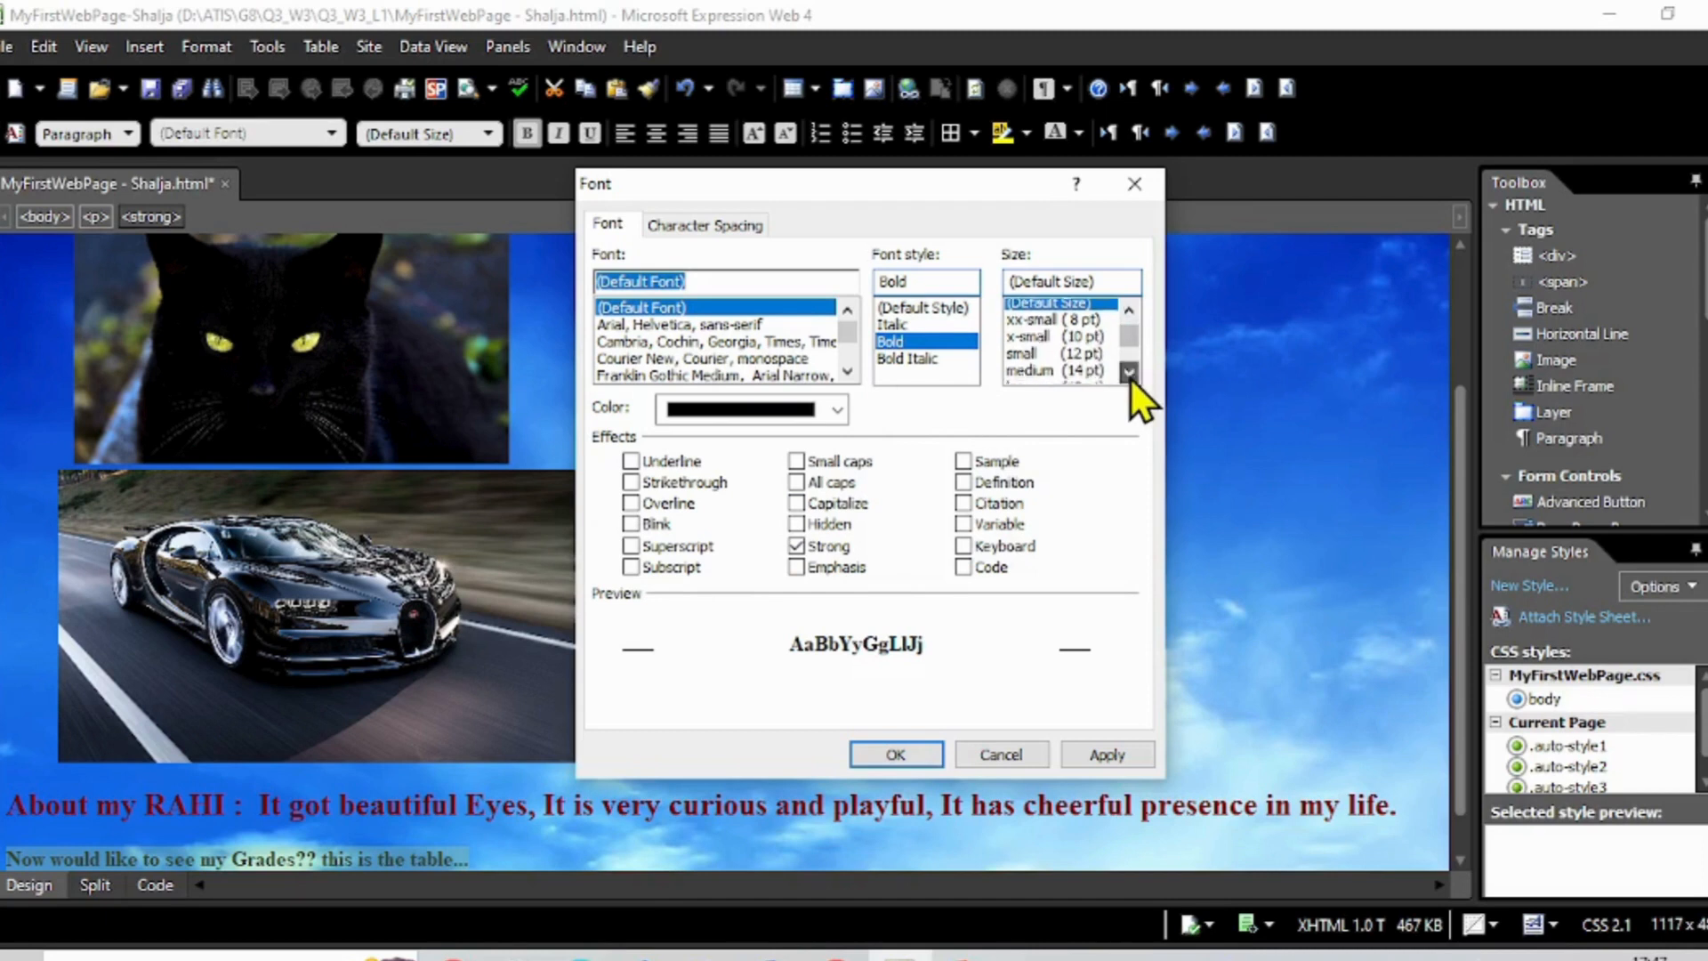
pyautogui.click(1129, 377)
pyautogui.click(1128, 381)
pyautogui.click(1055, 358)
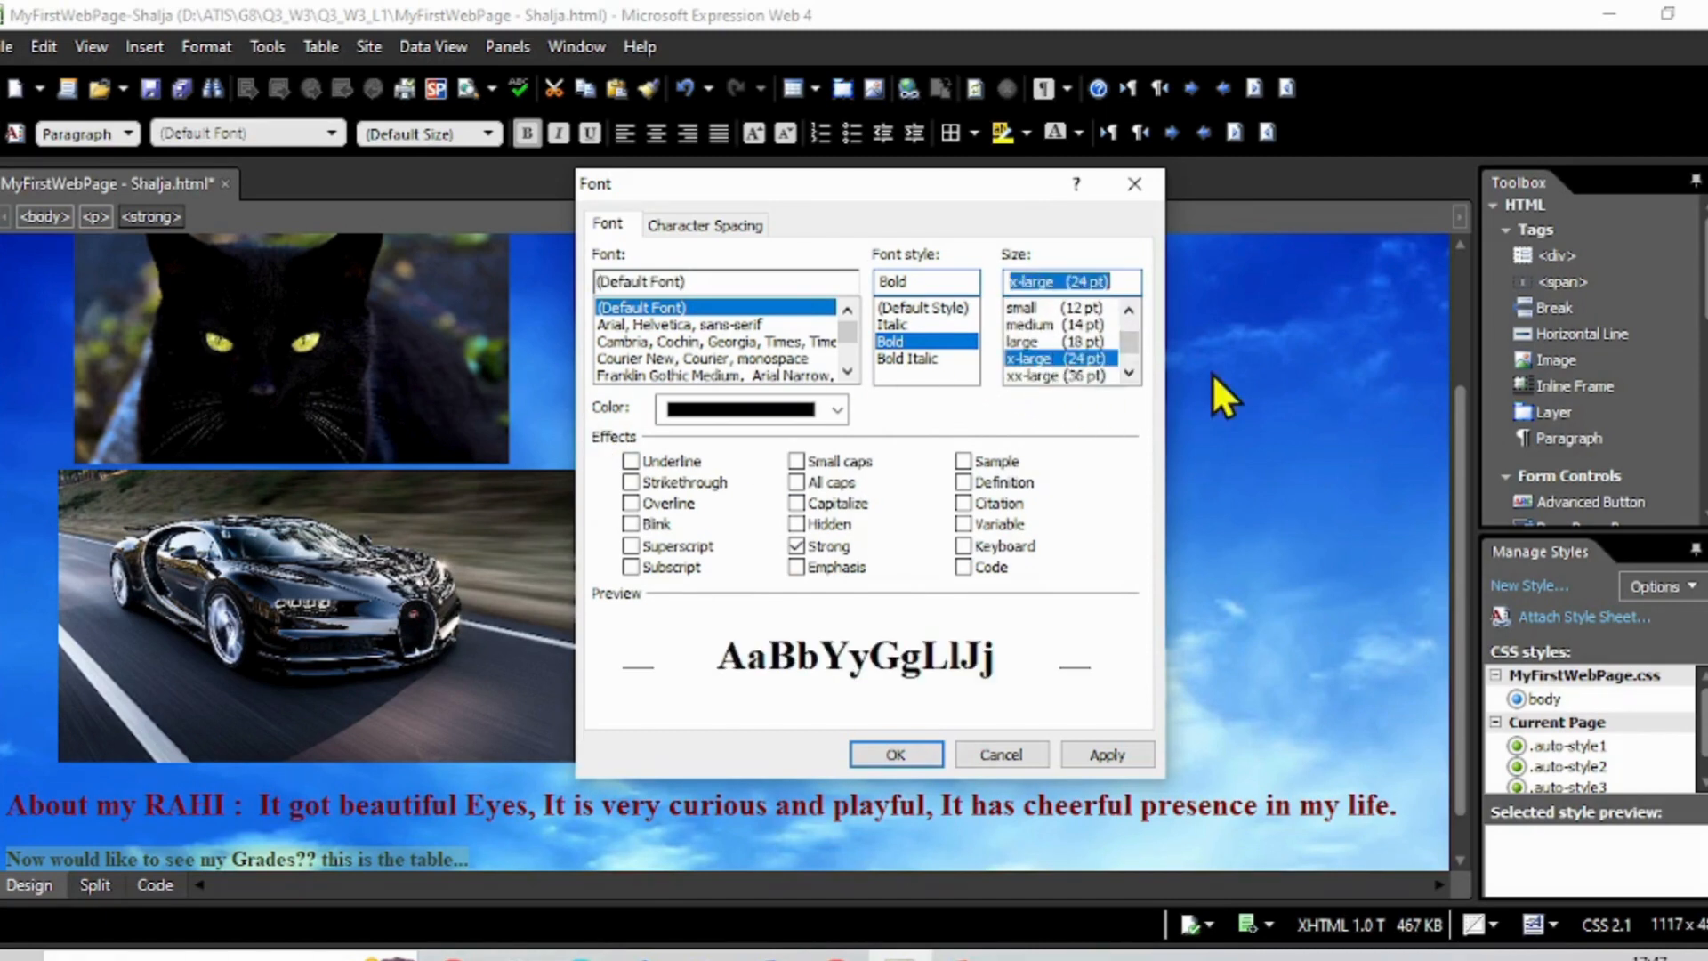
# Make the grades line white and underlined, and save the page.
pyautogui.click(838, 409)
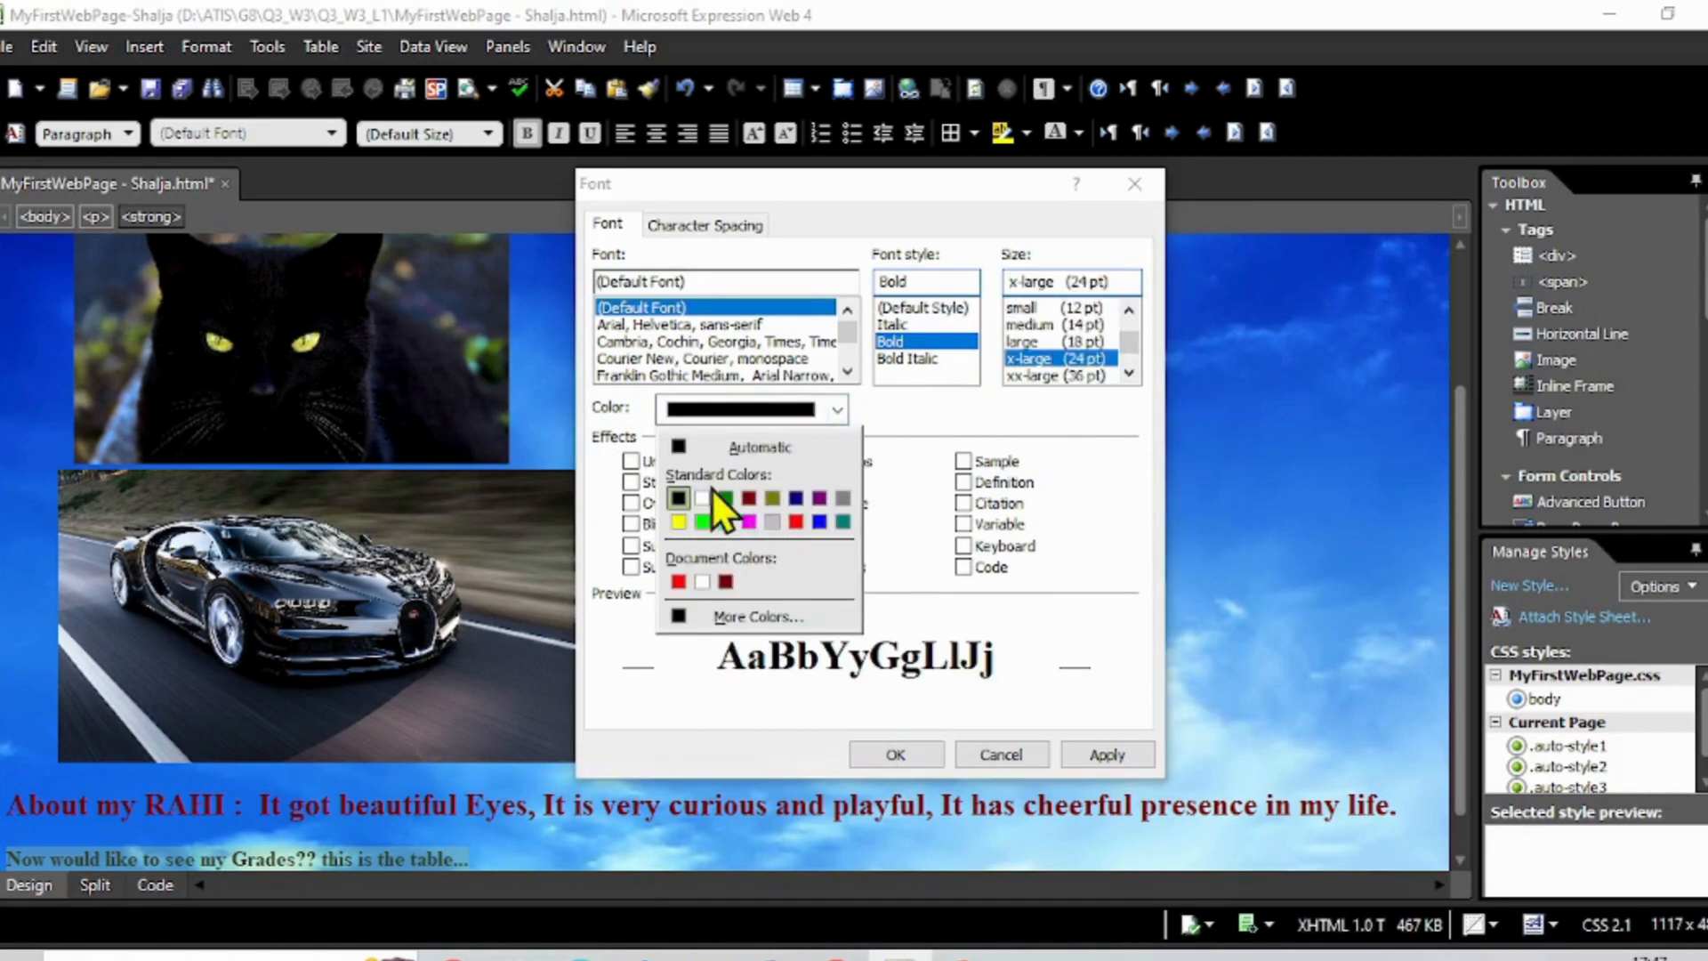
pyautogui.click(704, 496)
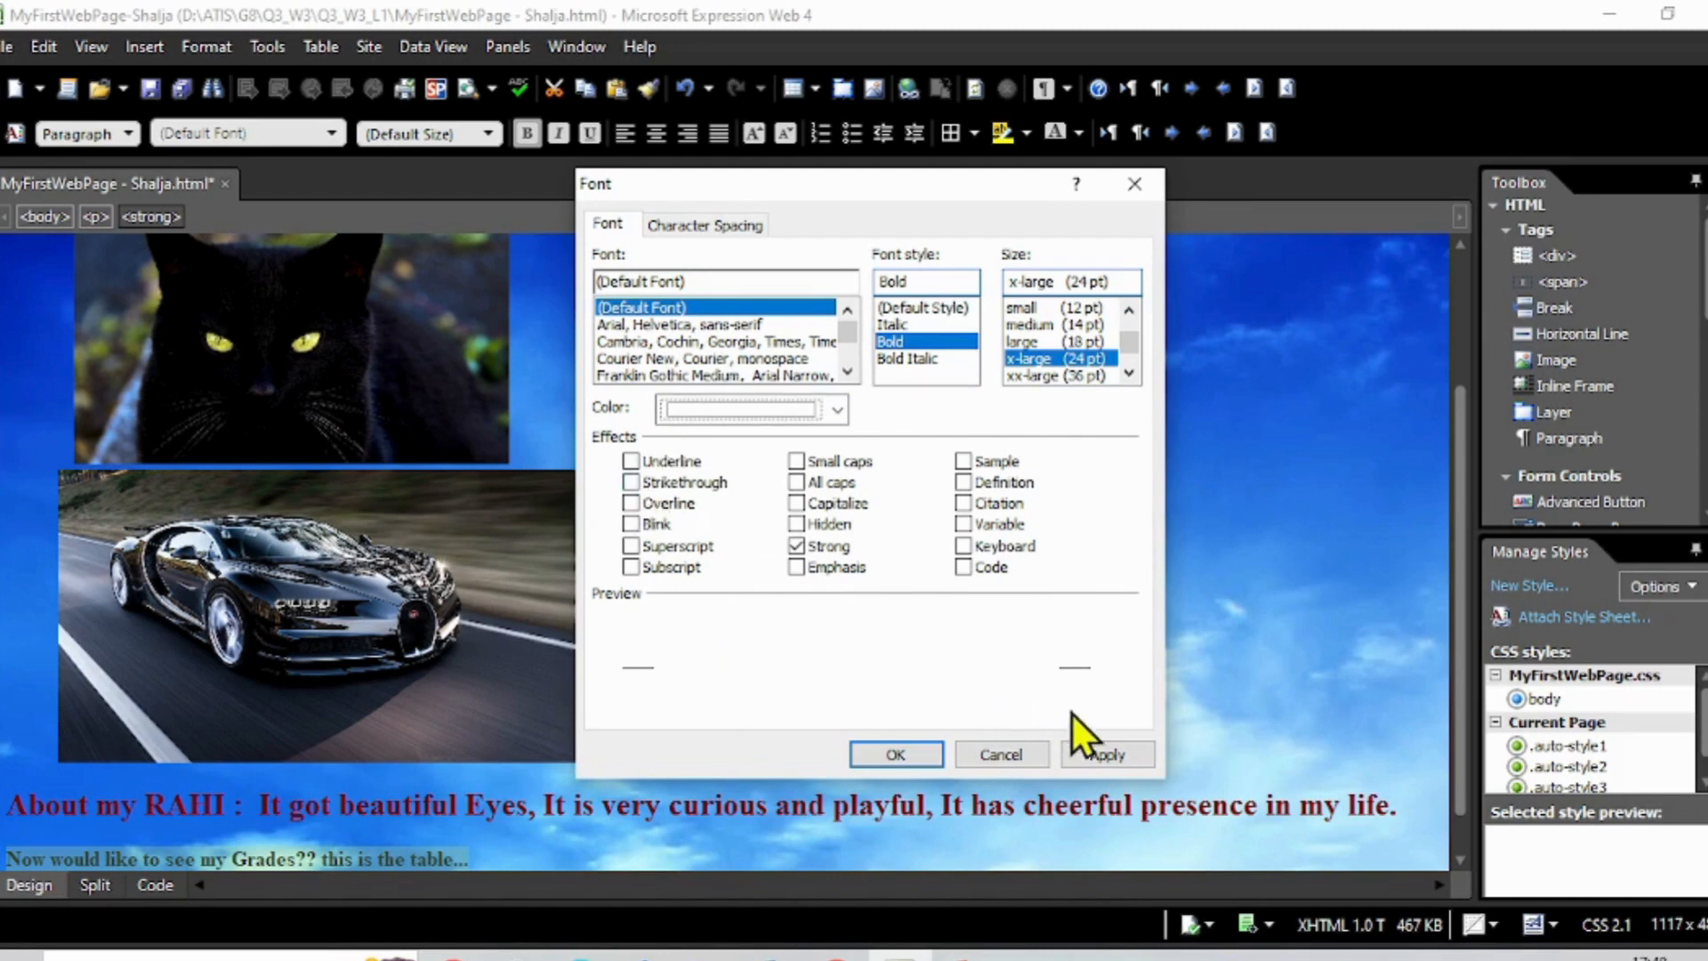
pyautogui.click(633, 461)
pyautogui.click(1108, 751)
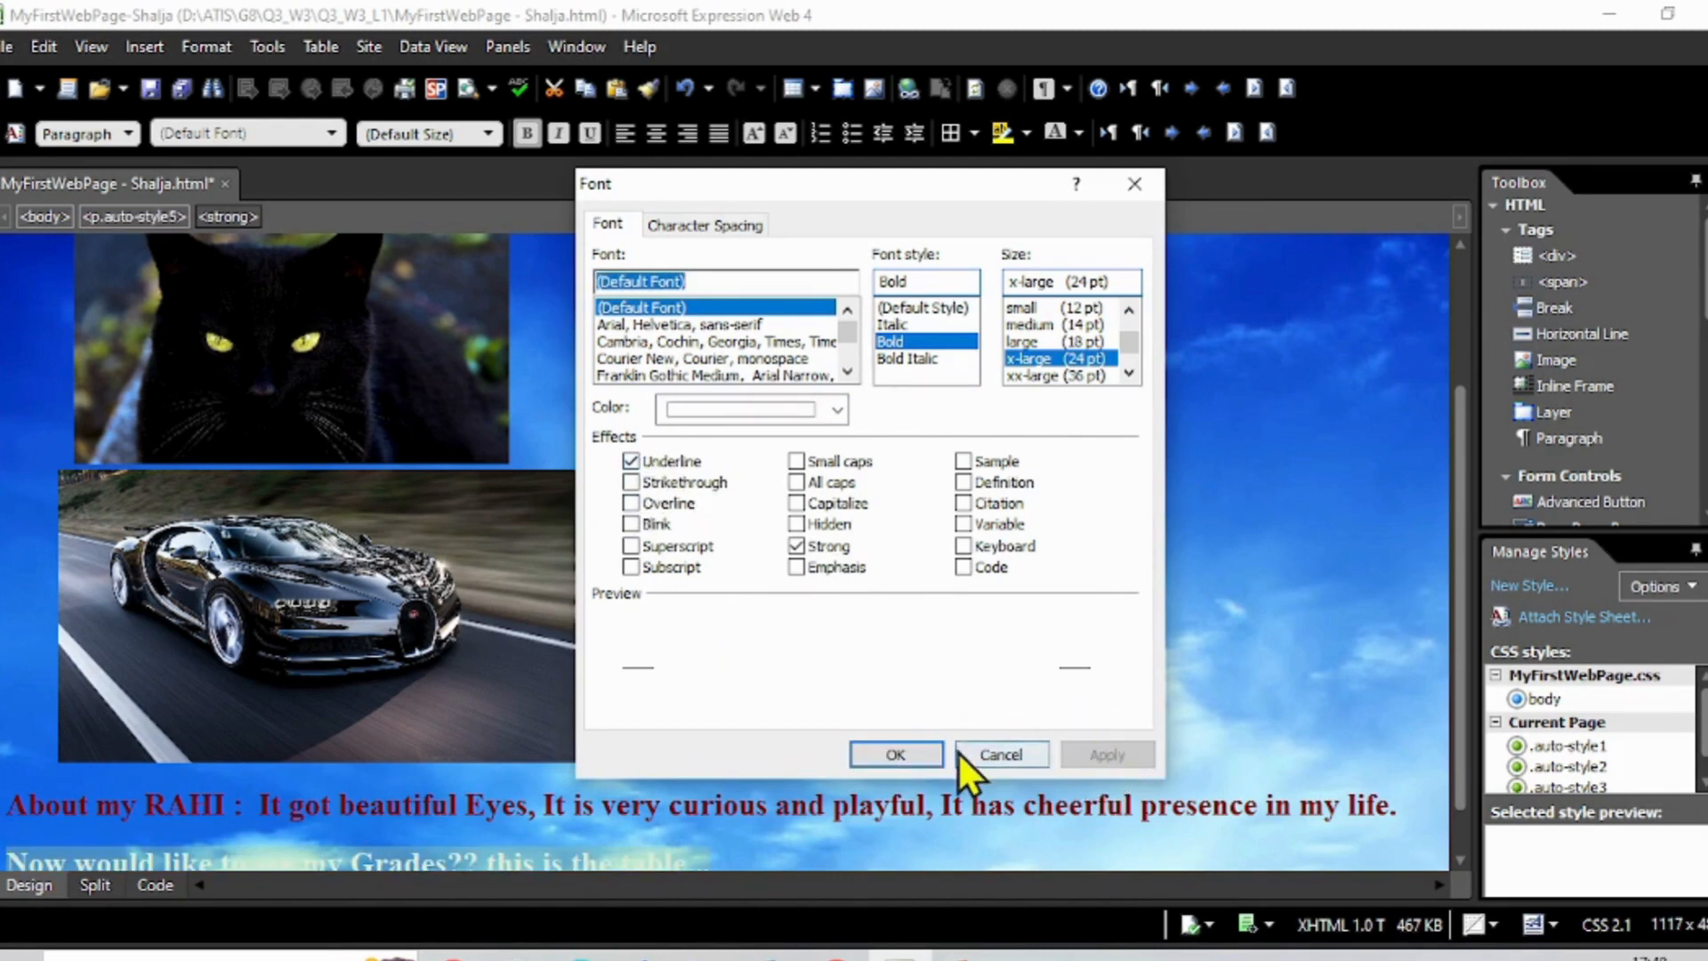
pyautogui.click(897, 754)
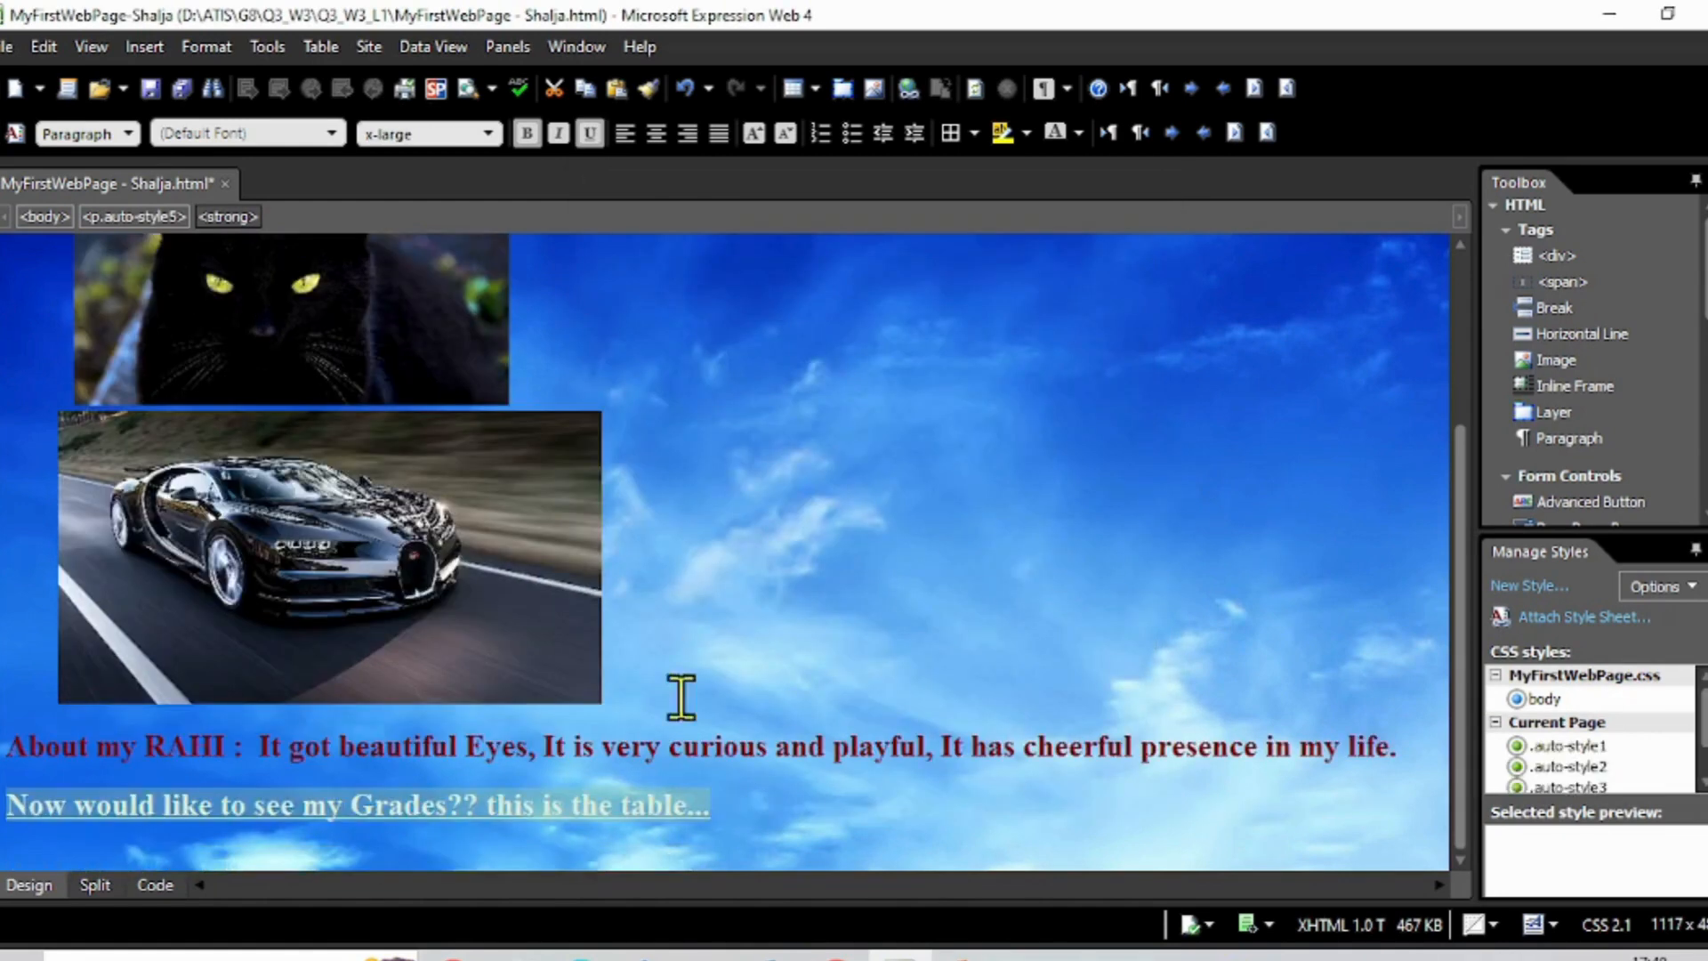
pyautogui.click(753, 826)
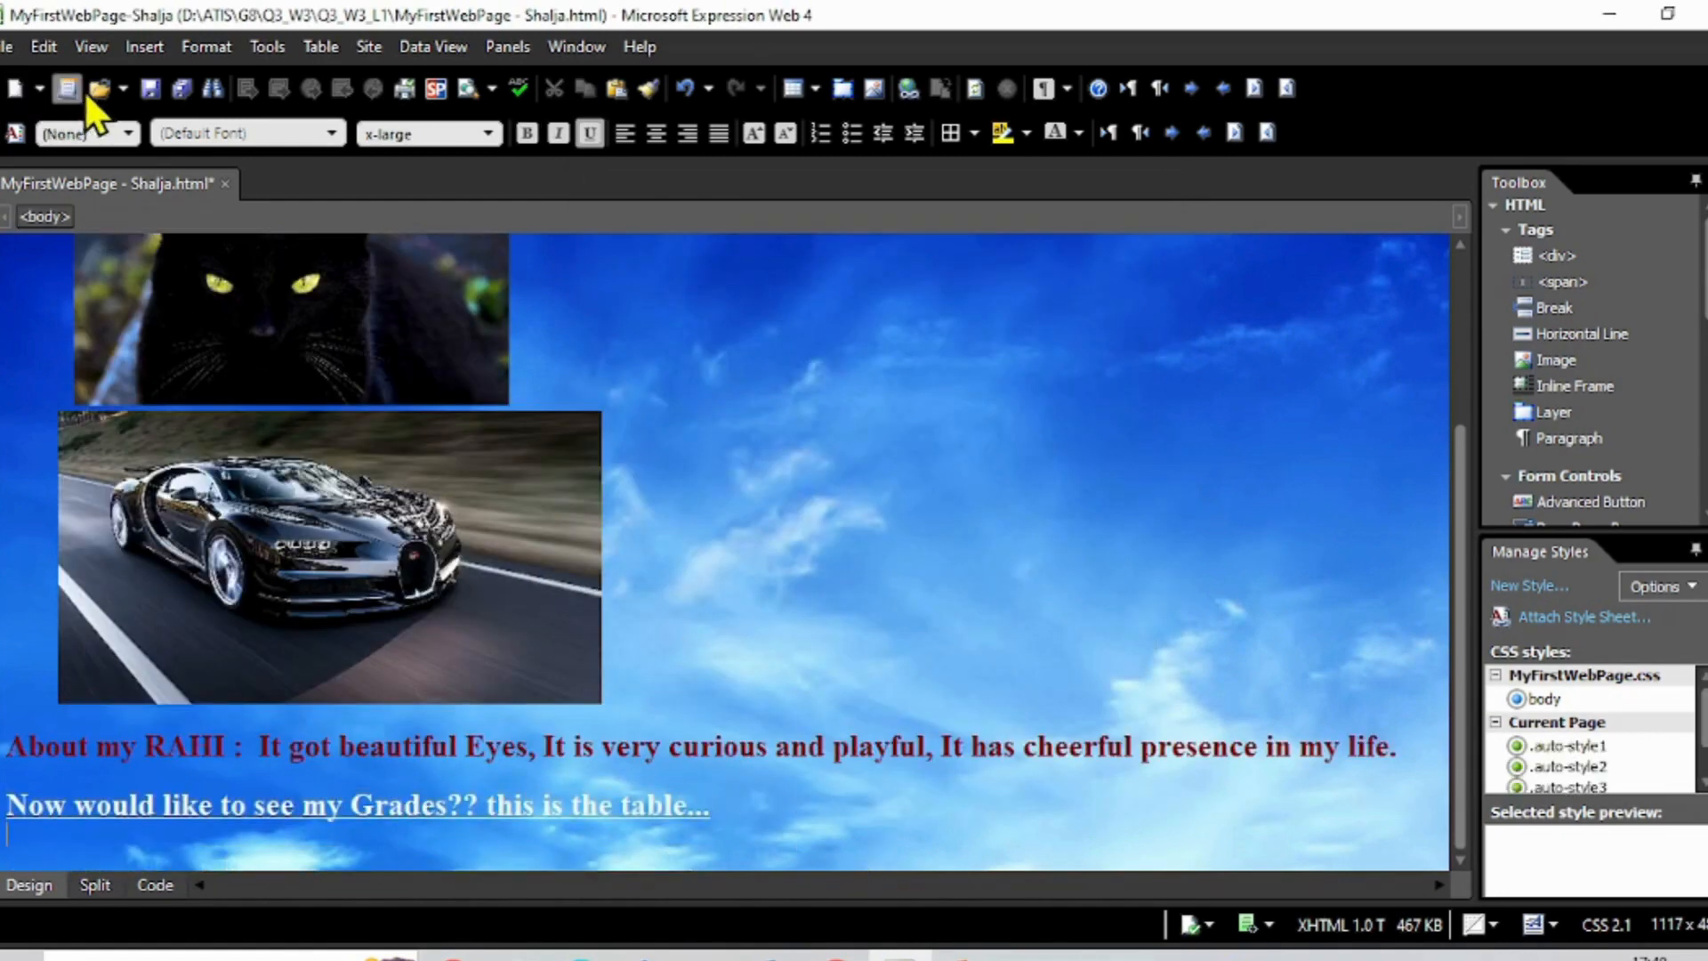
pyautogui.click(151, 88)
# Set up a new table with 4 rows, 4 columns and Center alignment on a new line below the grades line.
pyautogui.click(740, 817)
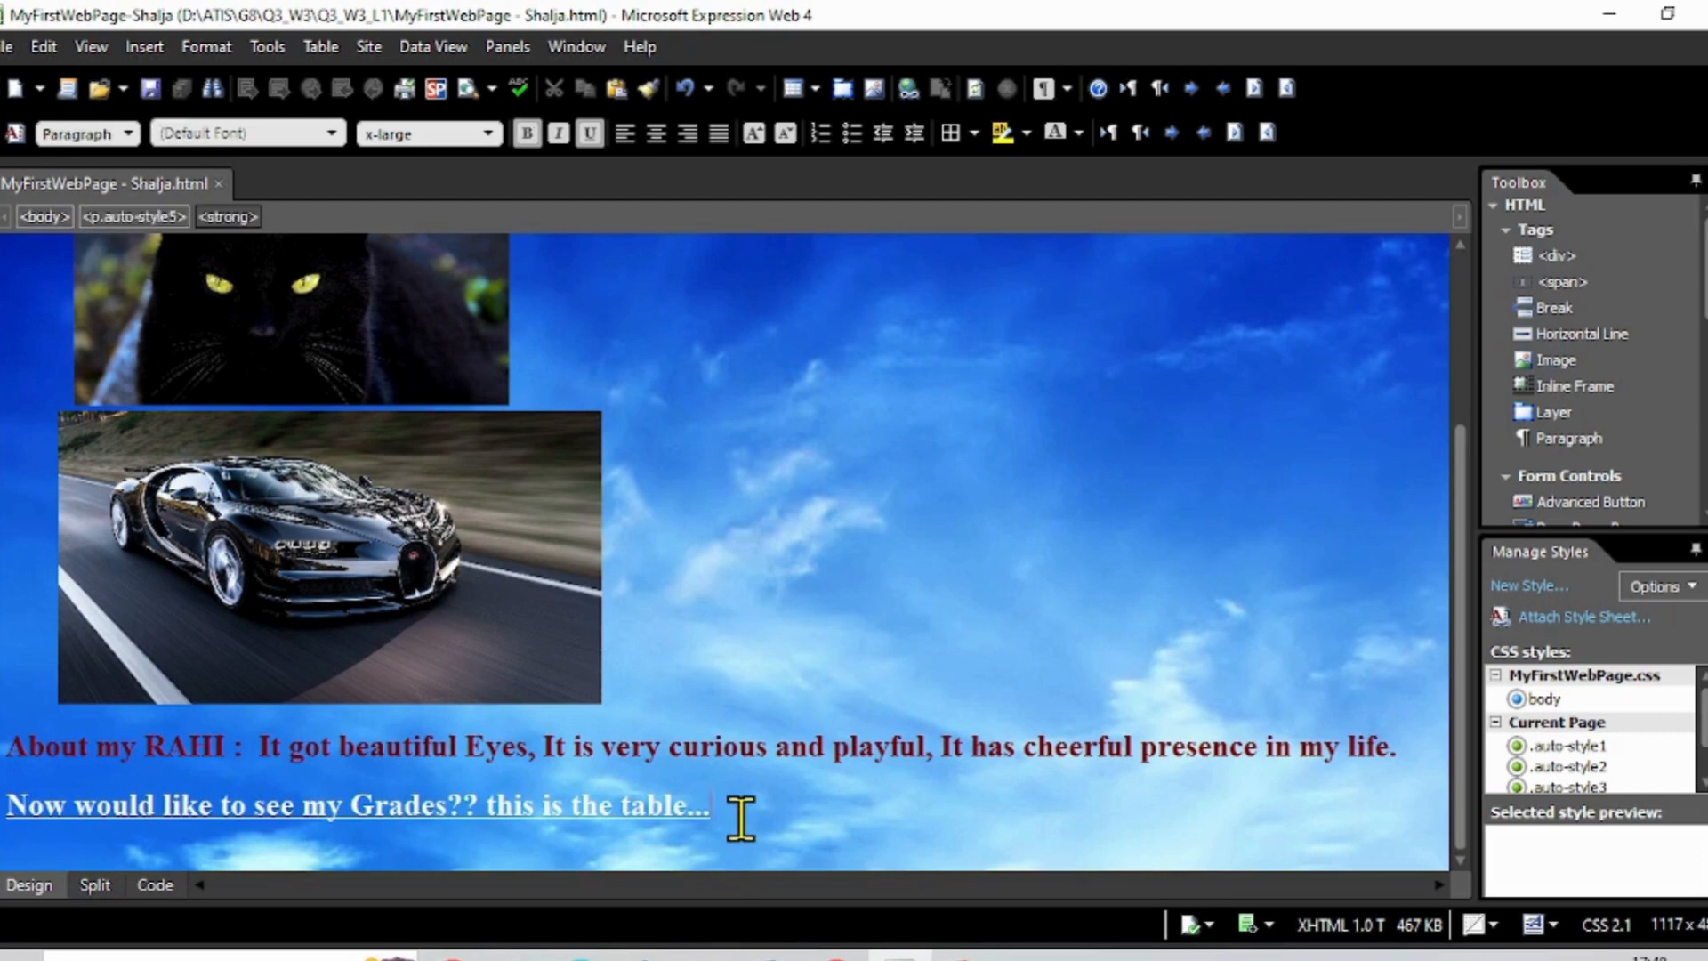
pyautogui.press('Return')
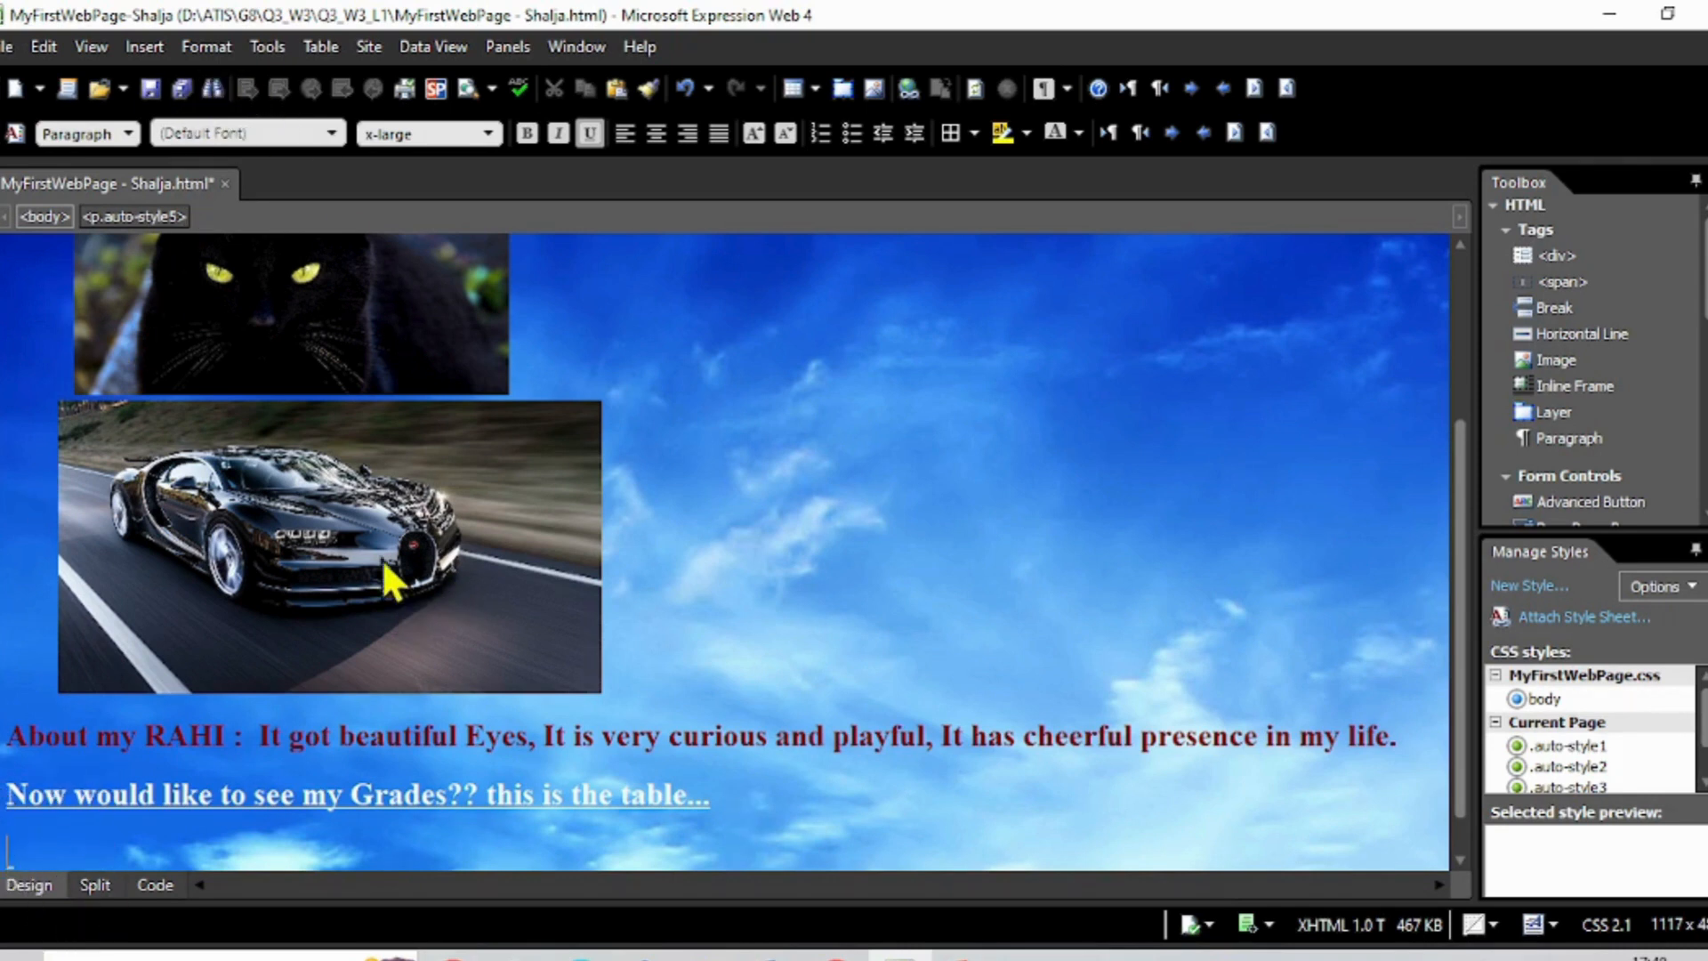
pyautogui.click(321, 49)
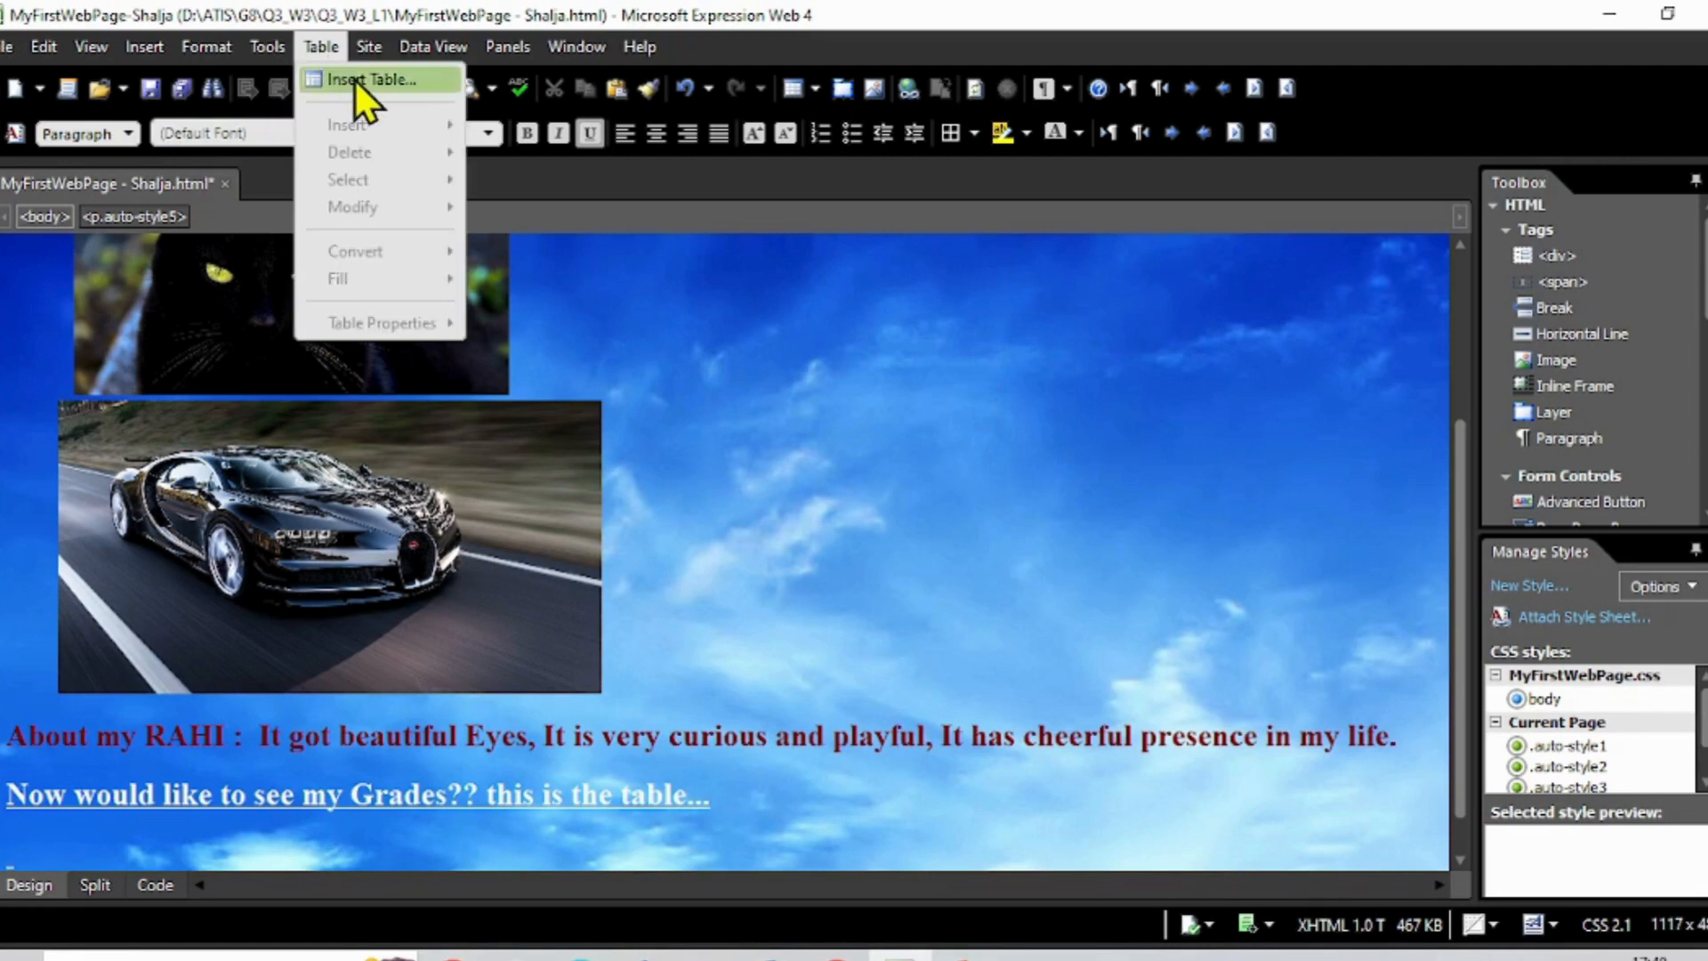
pyautogui.click(355, 80)
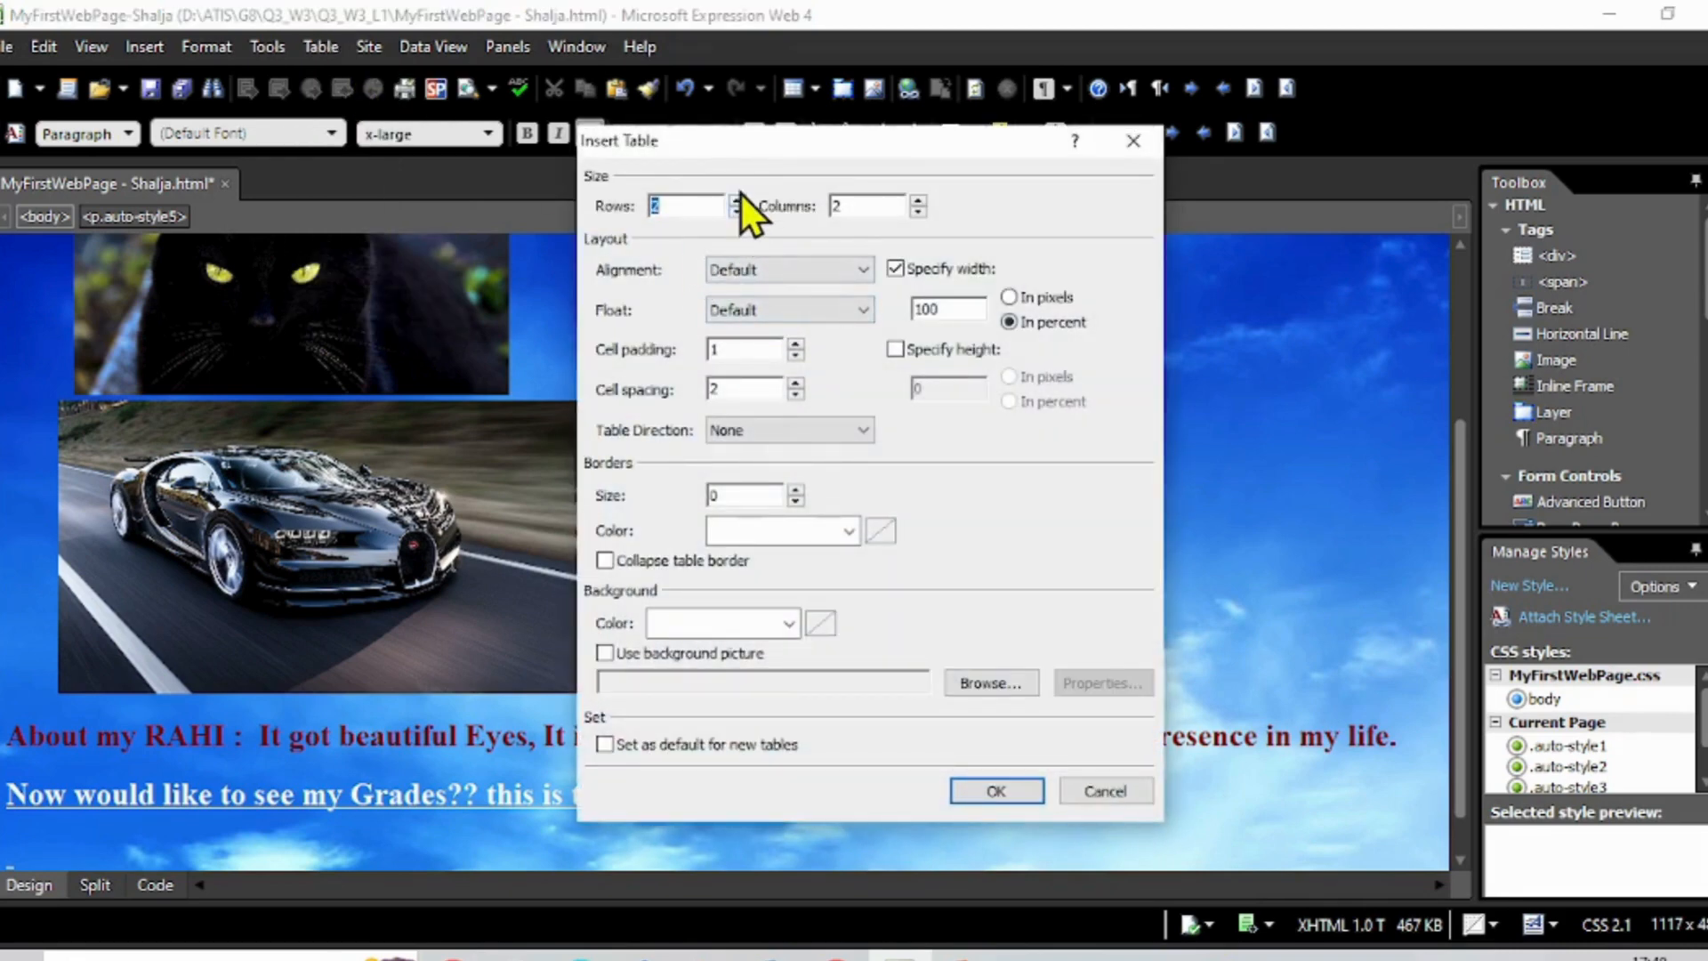
pyautogui.click(739, 202)
pyautogui.click(738, 201)
pyautogui.click(918, 201)
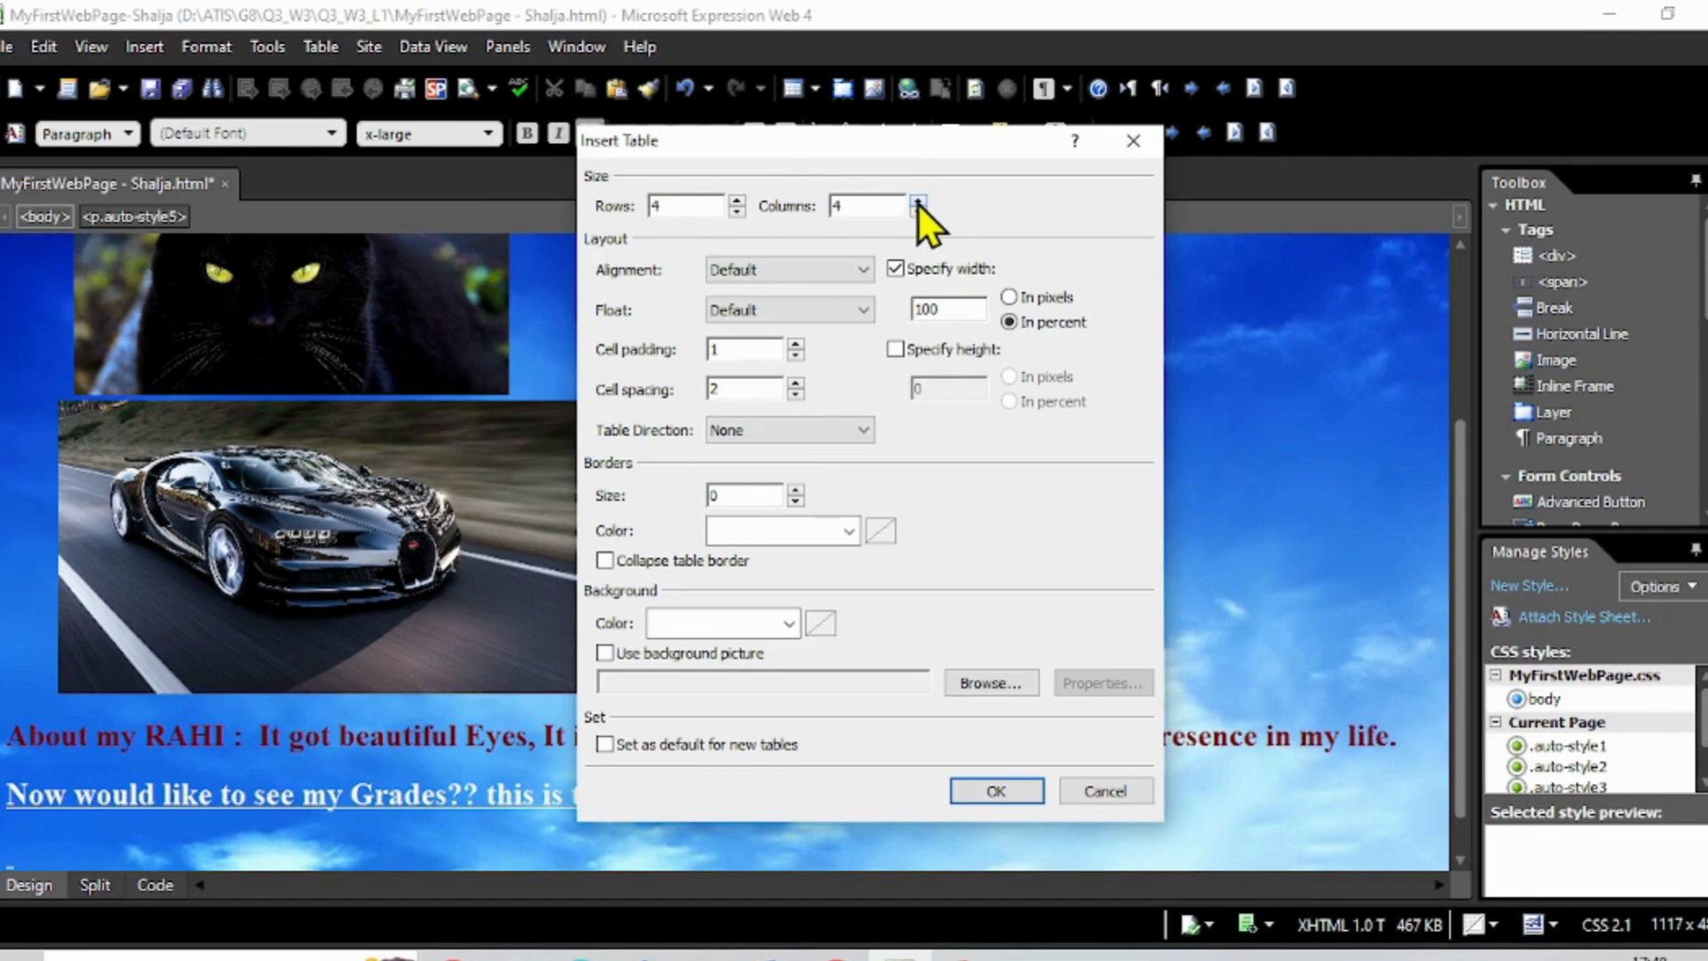
pyautogui.click(863, 272)
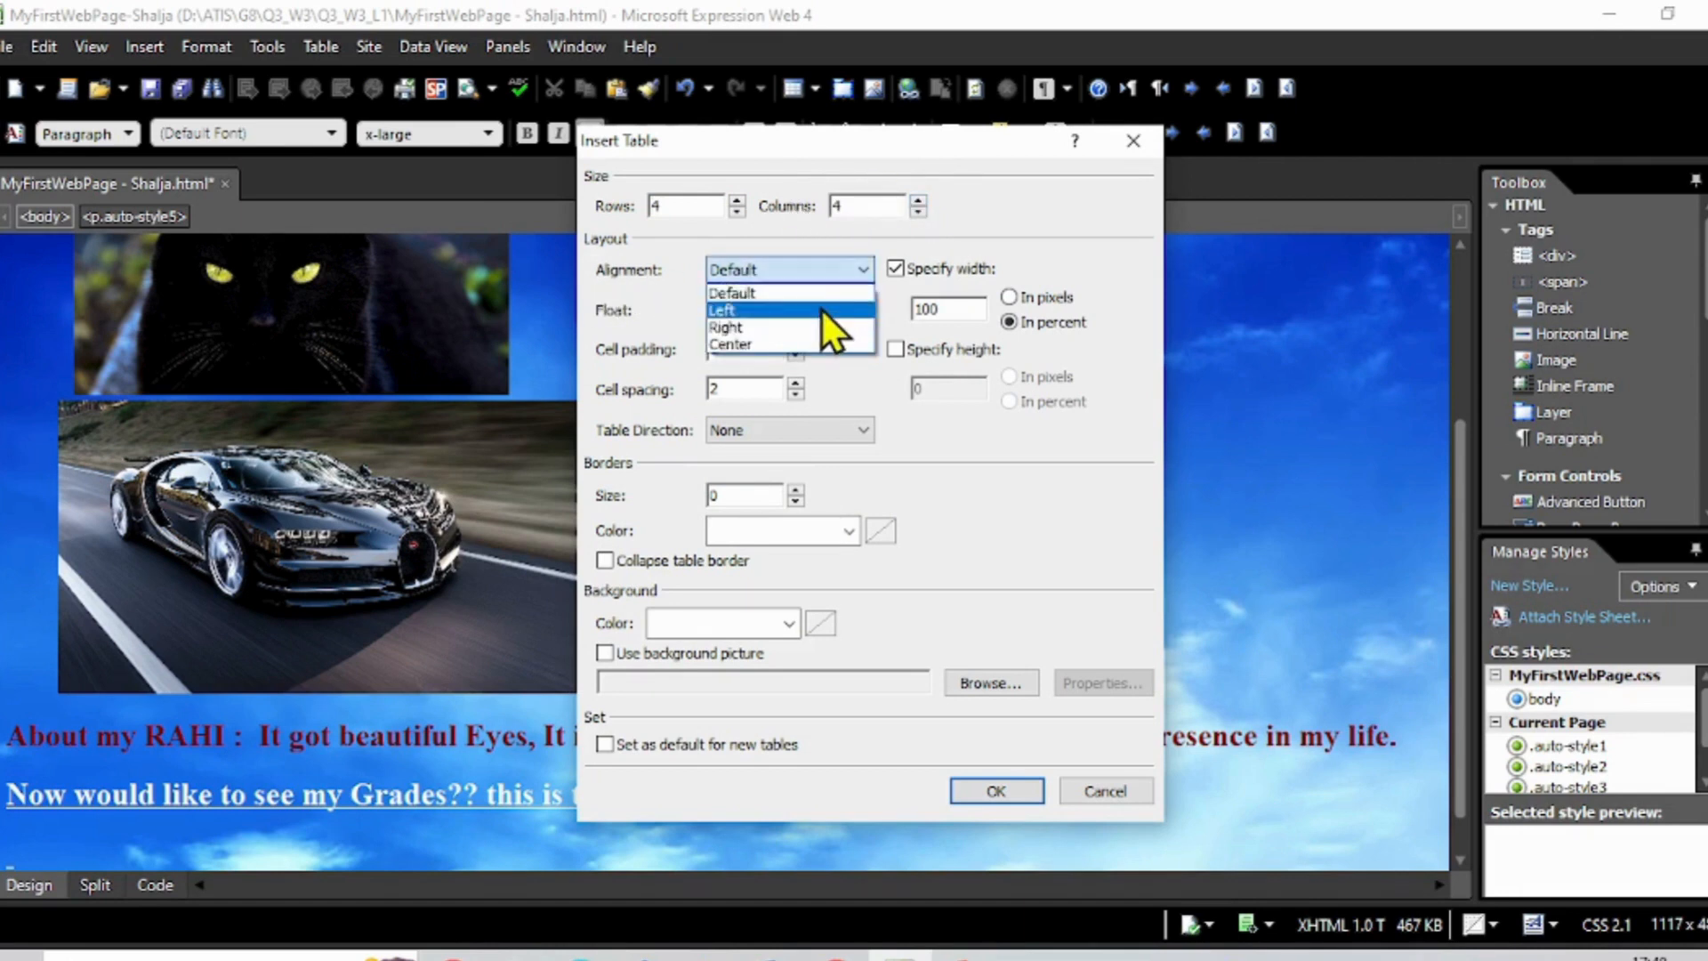
pyautogui.click(824, 344)
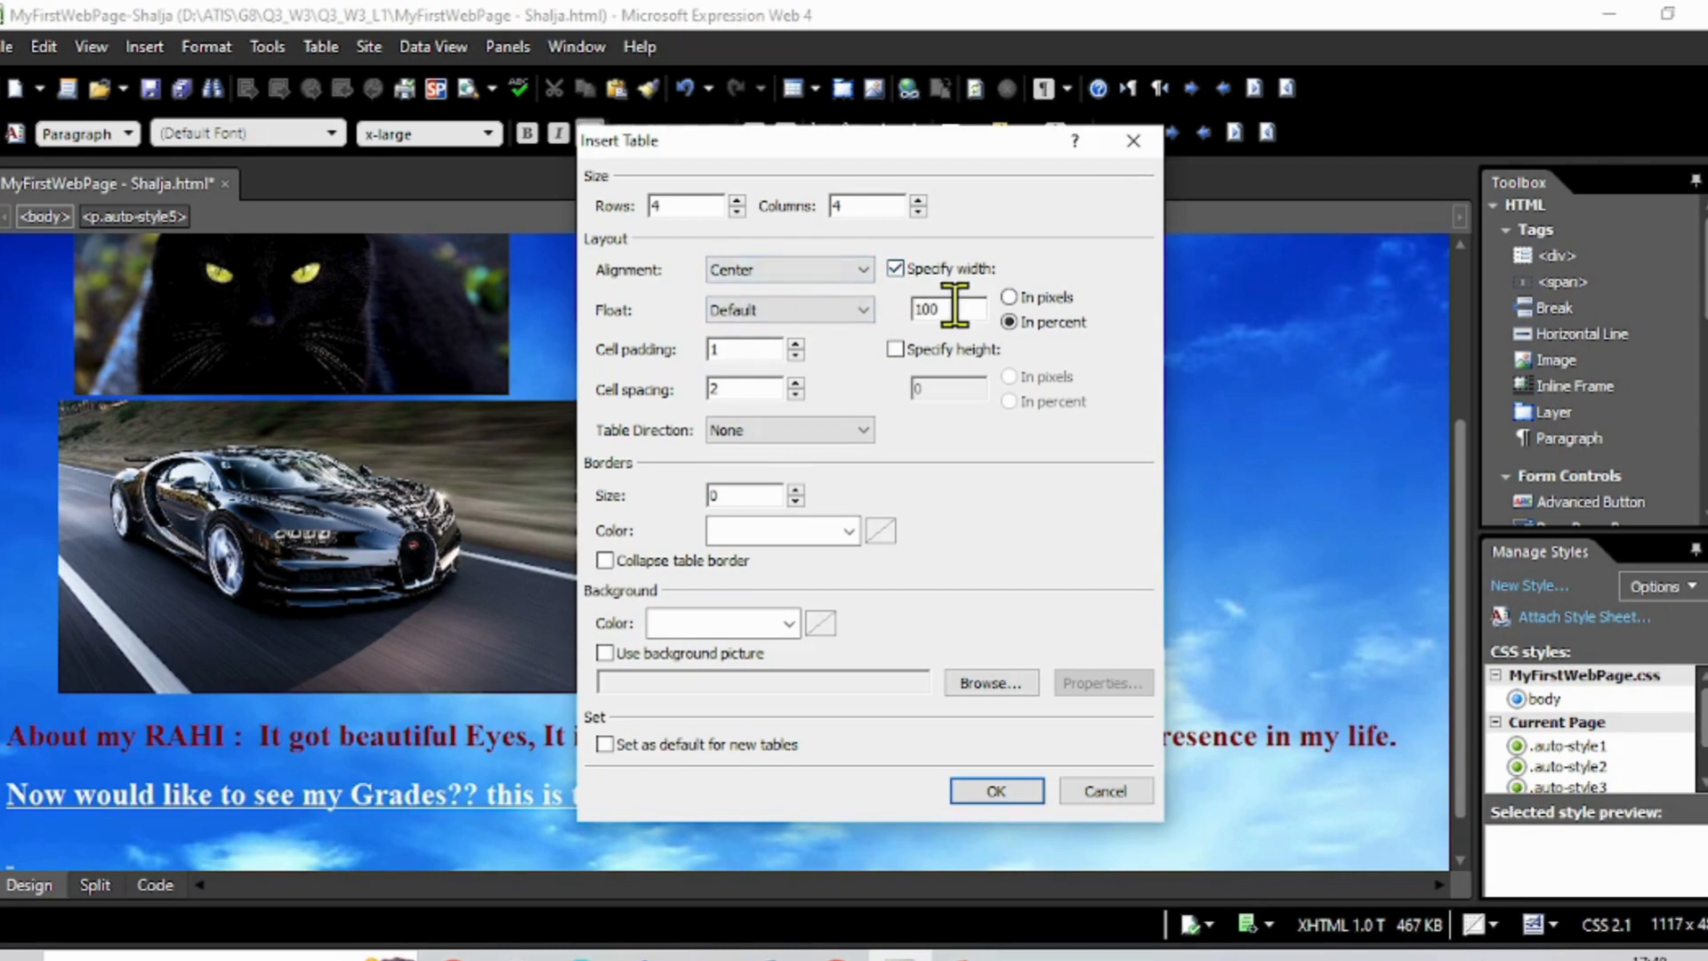
# Set the table's width to 80 percent with a size 2 yellow (#FFFF00) border, and insert it.
pyautogui.moveTo(957, 307); pyautogui.dragTo(856, 310)
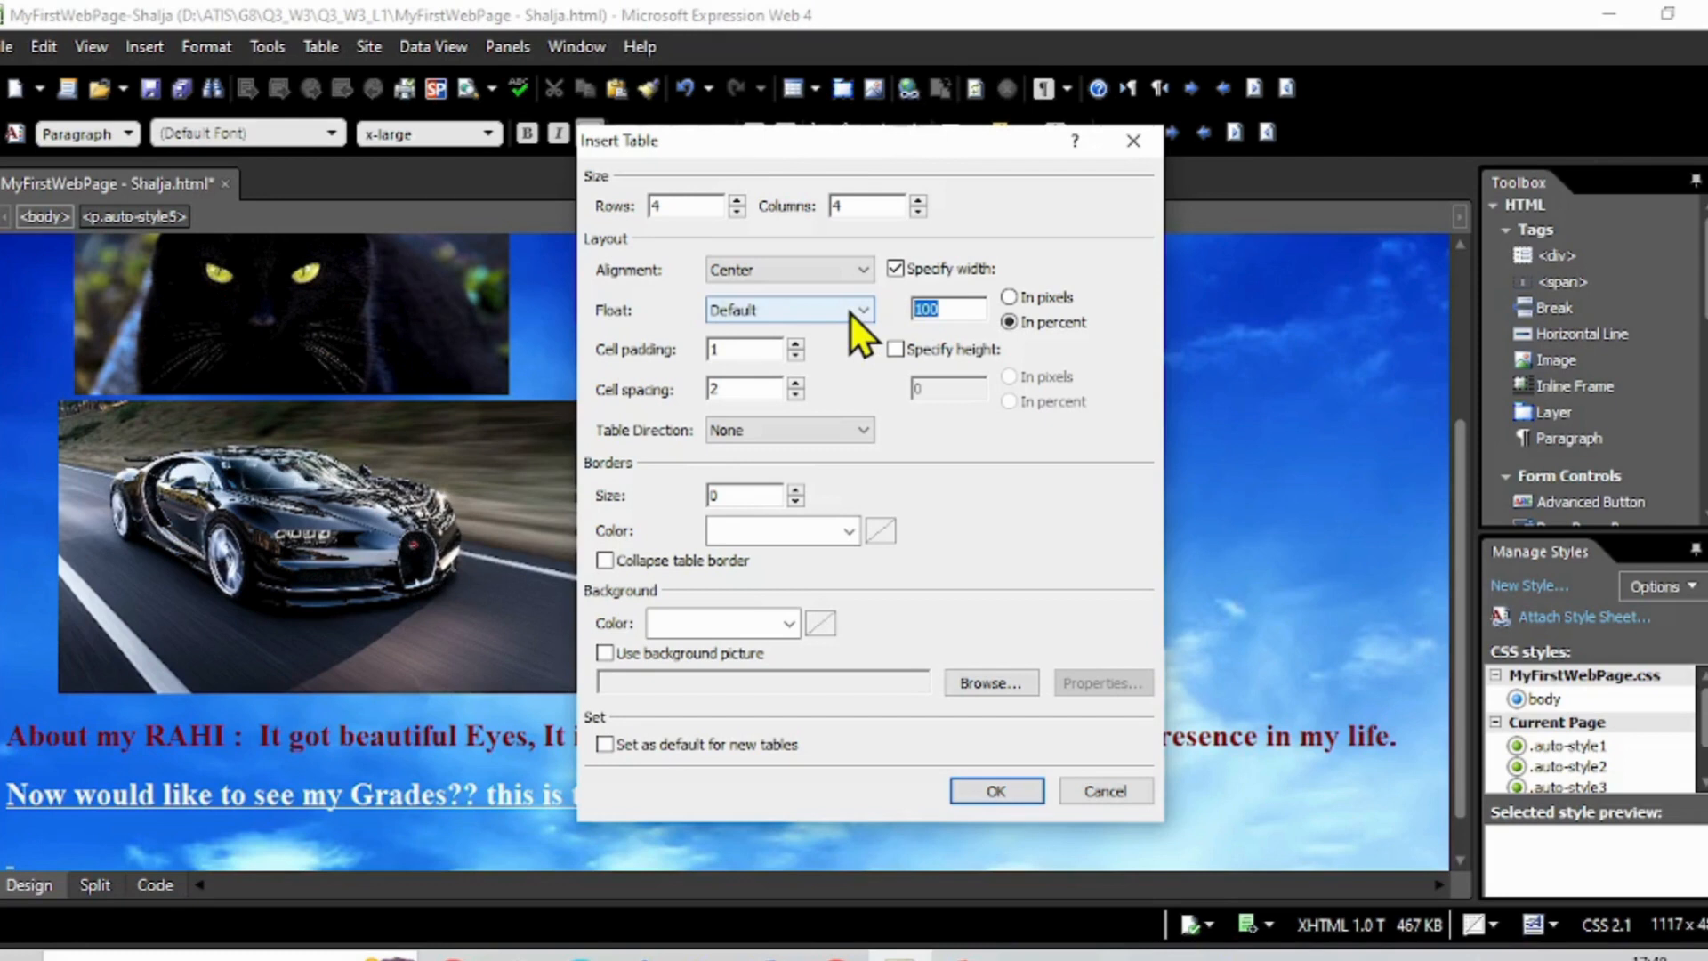
pyautogui.write('80')
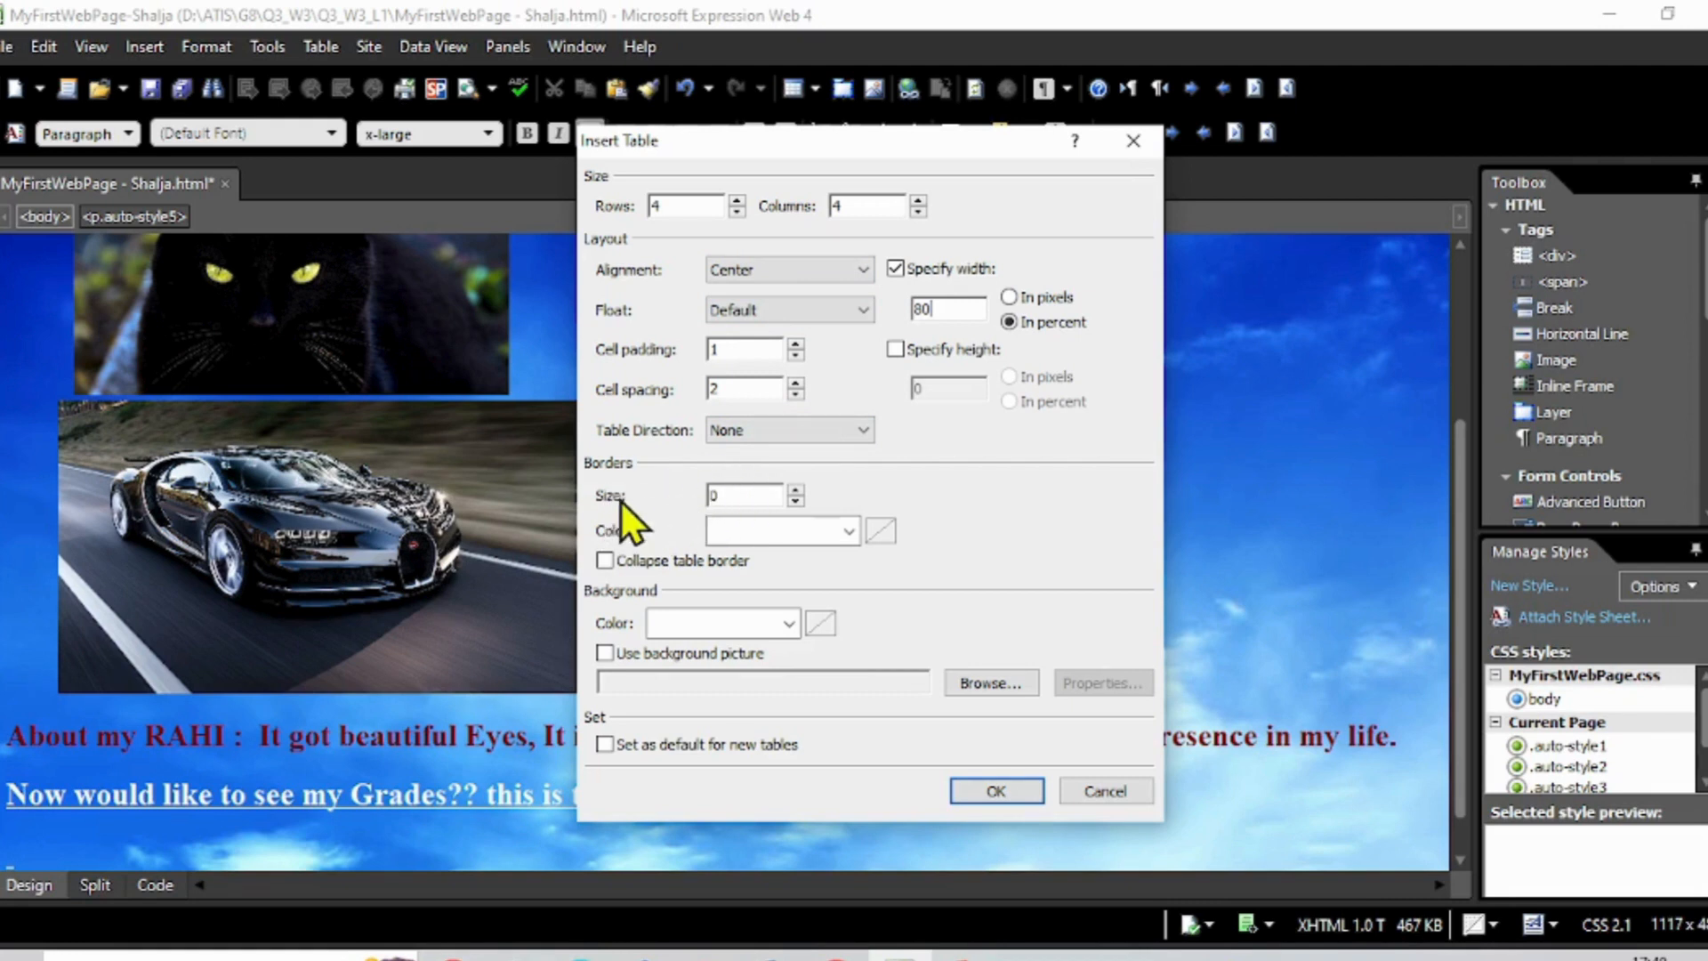
pyautogui.click(796, 490)
pyautogui.click(845, 527)
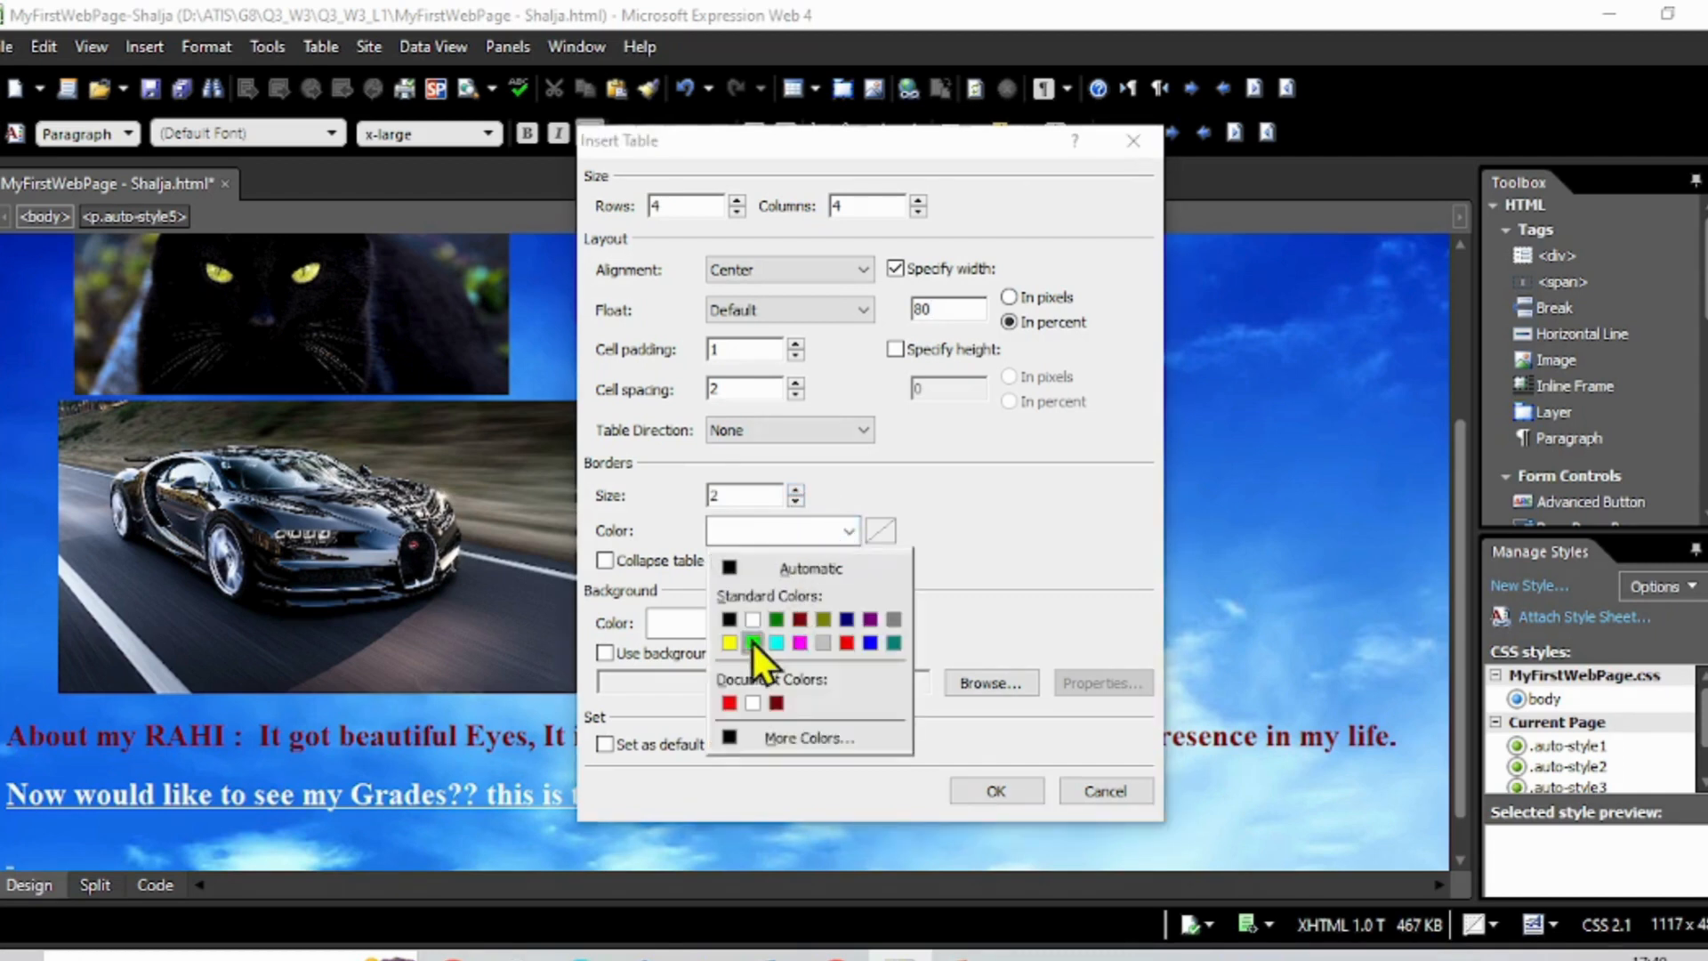
pyautogui.click(729, 644)
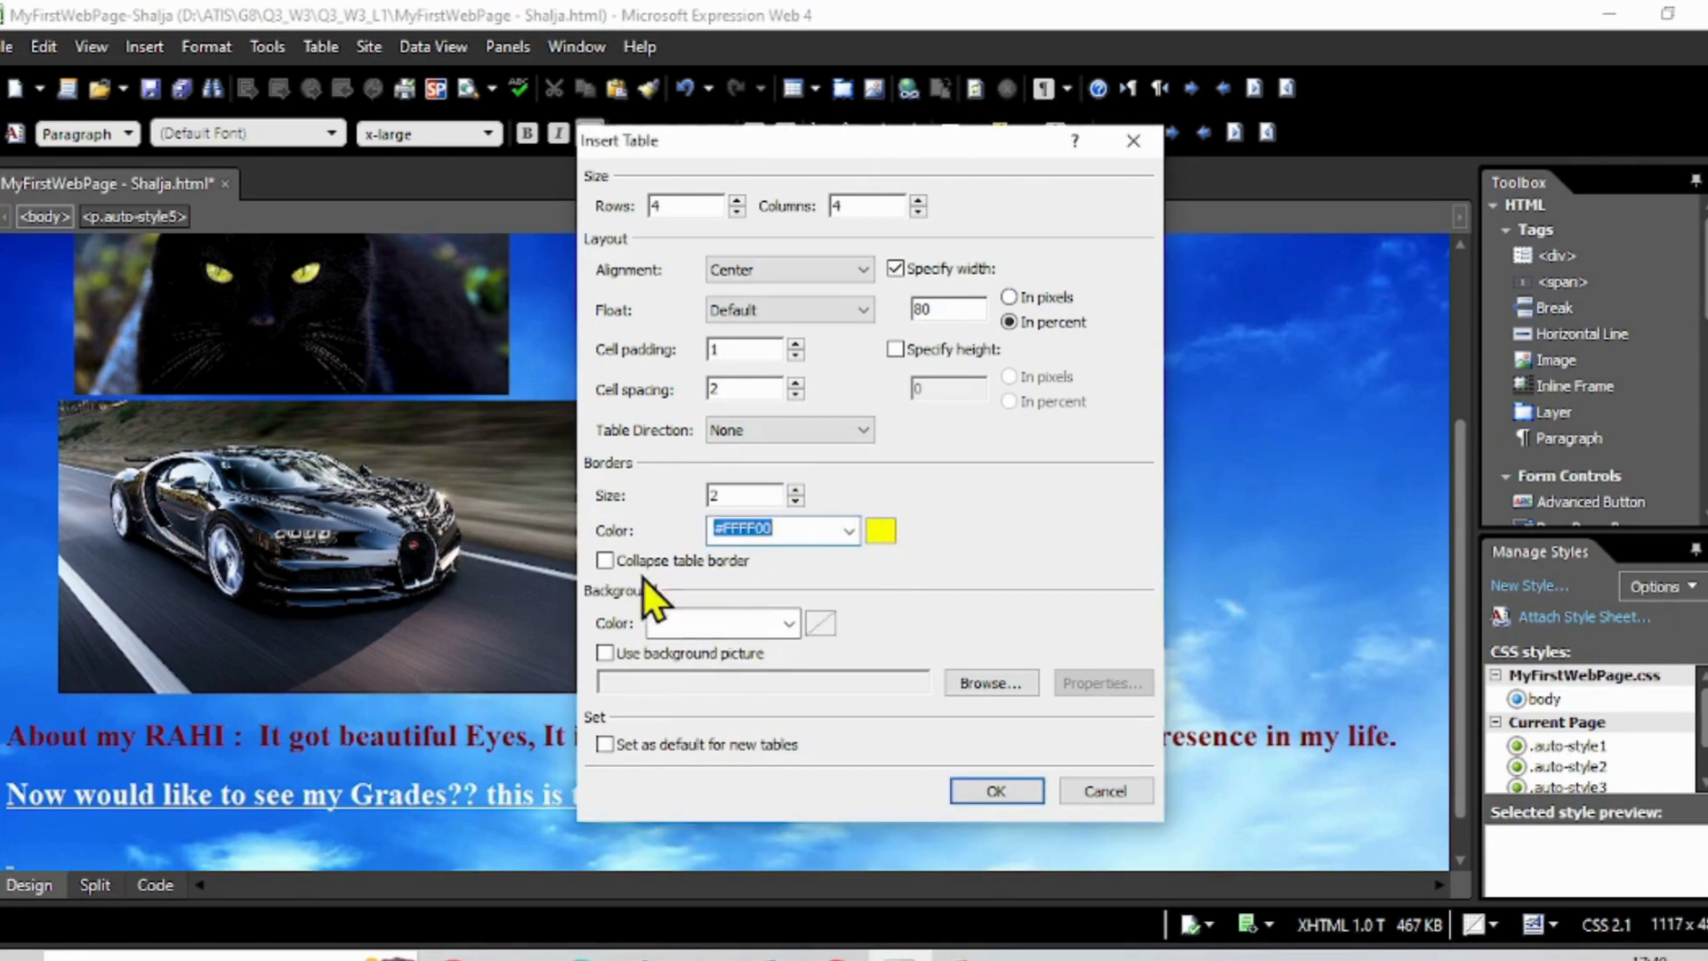
pyautogui.click(987, 790)
pyautogui.scroll(-3, 996, 569)
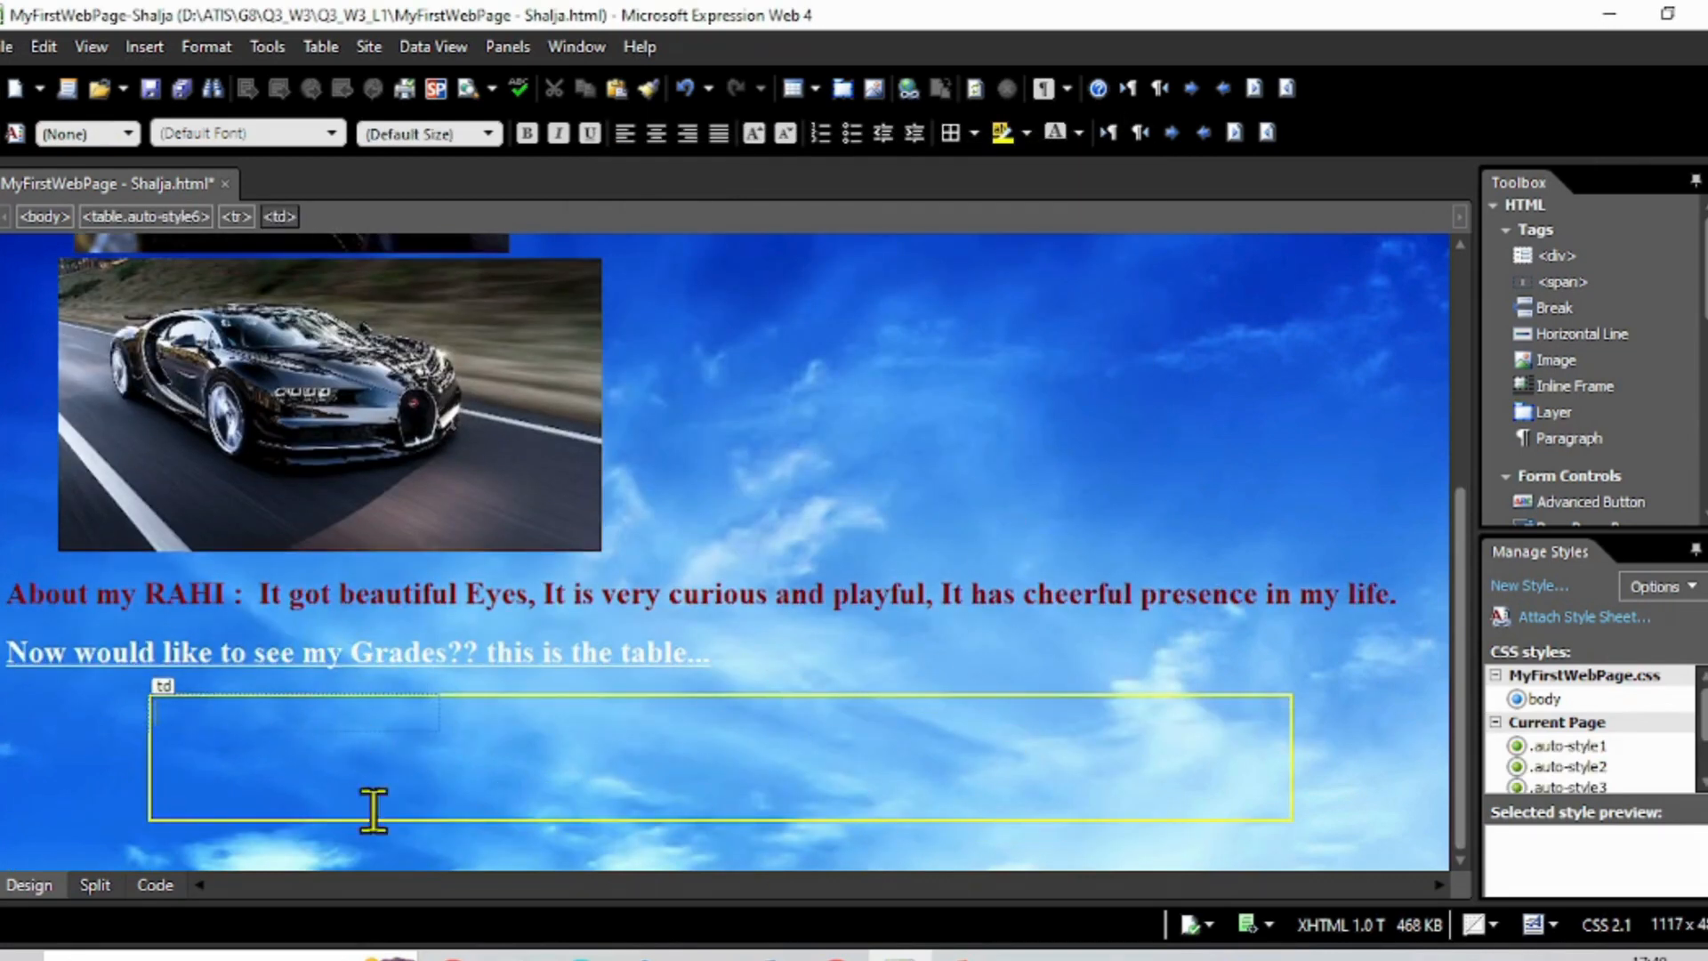
# Make all the table's cells header cells with a size 2 red border.
pyautogui.moveTo(285, 724); pyautogui.dragTo(1130, 809)
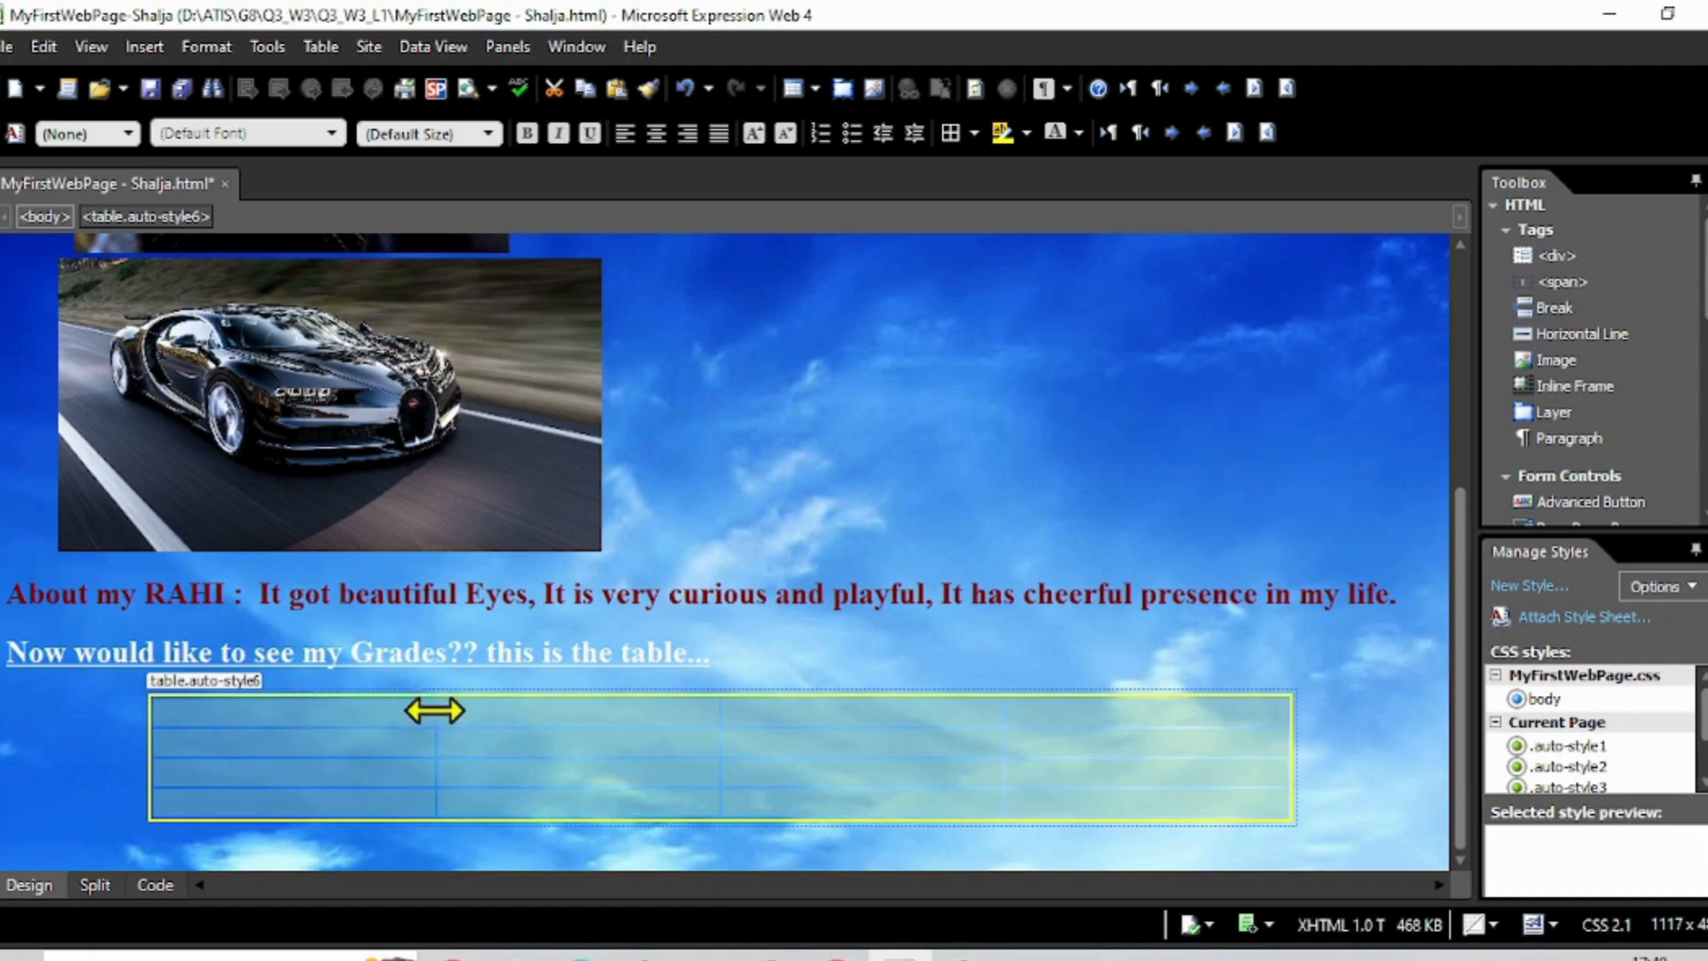
pyautogui.rightClick(369, 710)
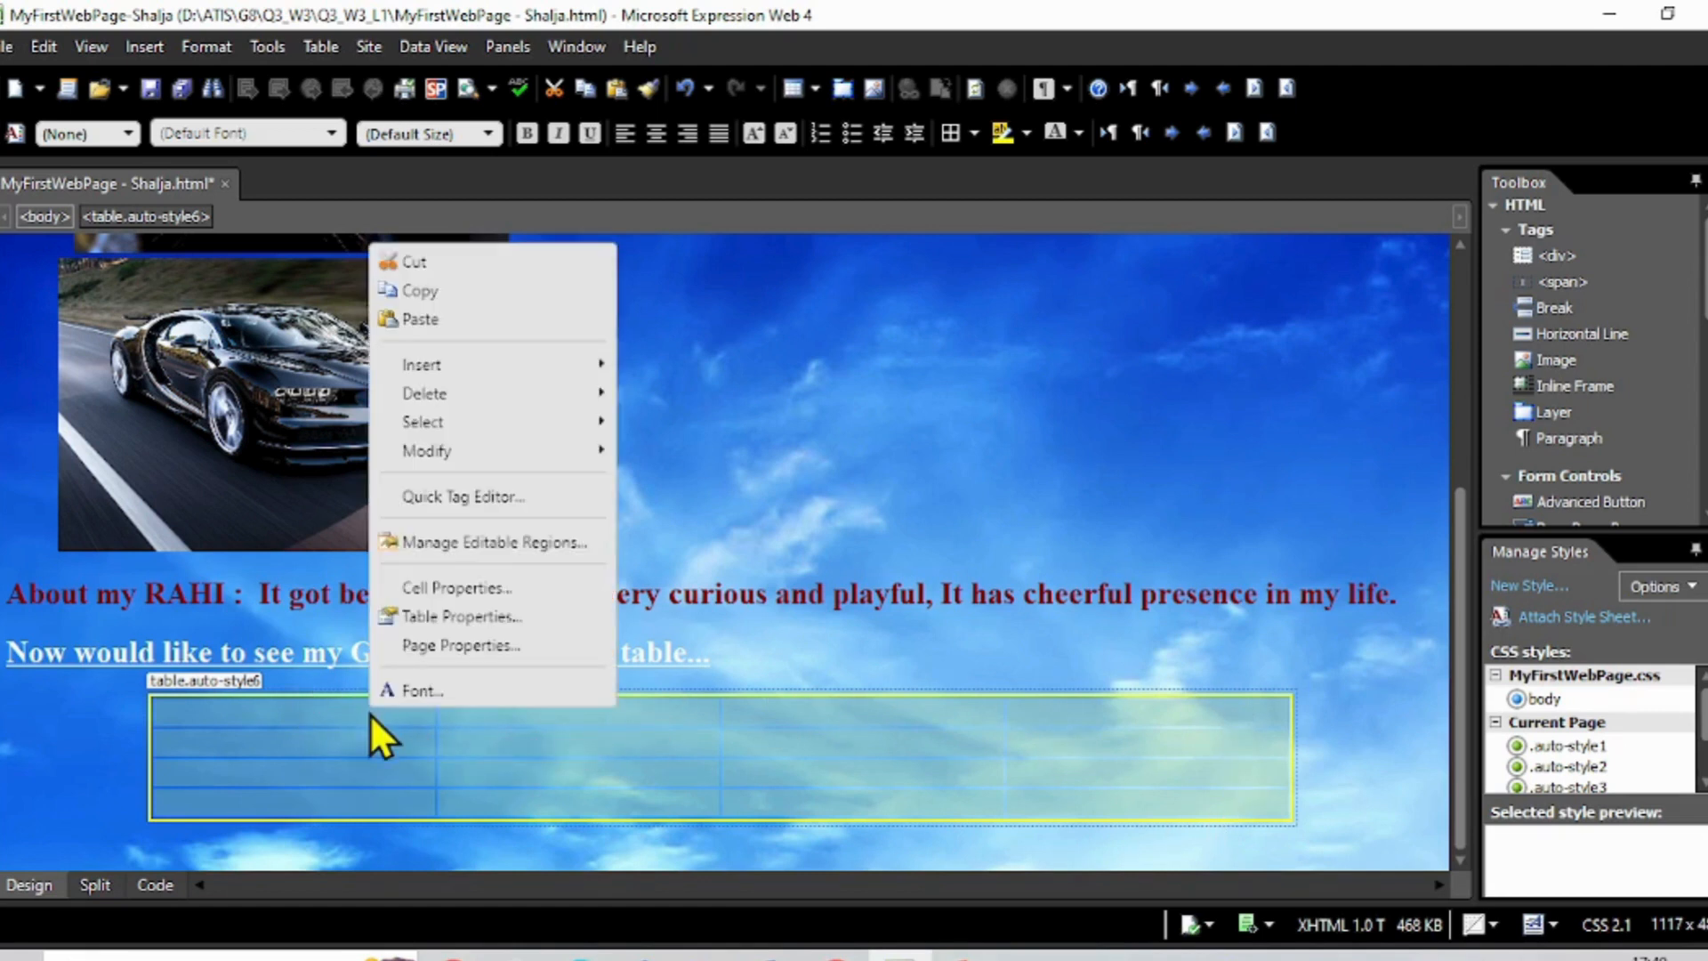
pyautogui.click(473, 591)
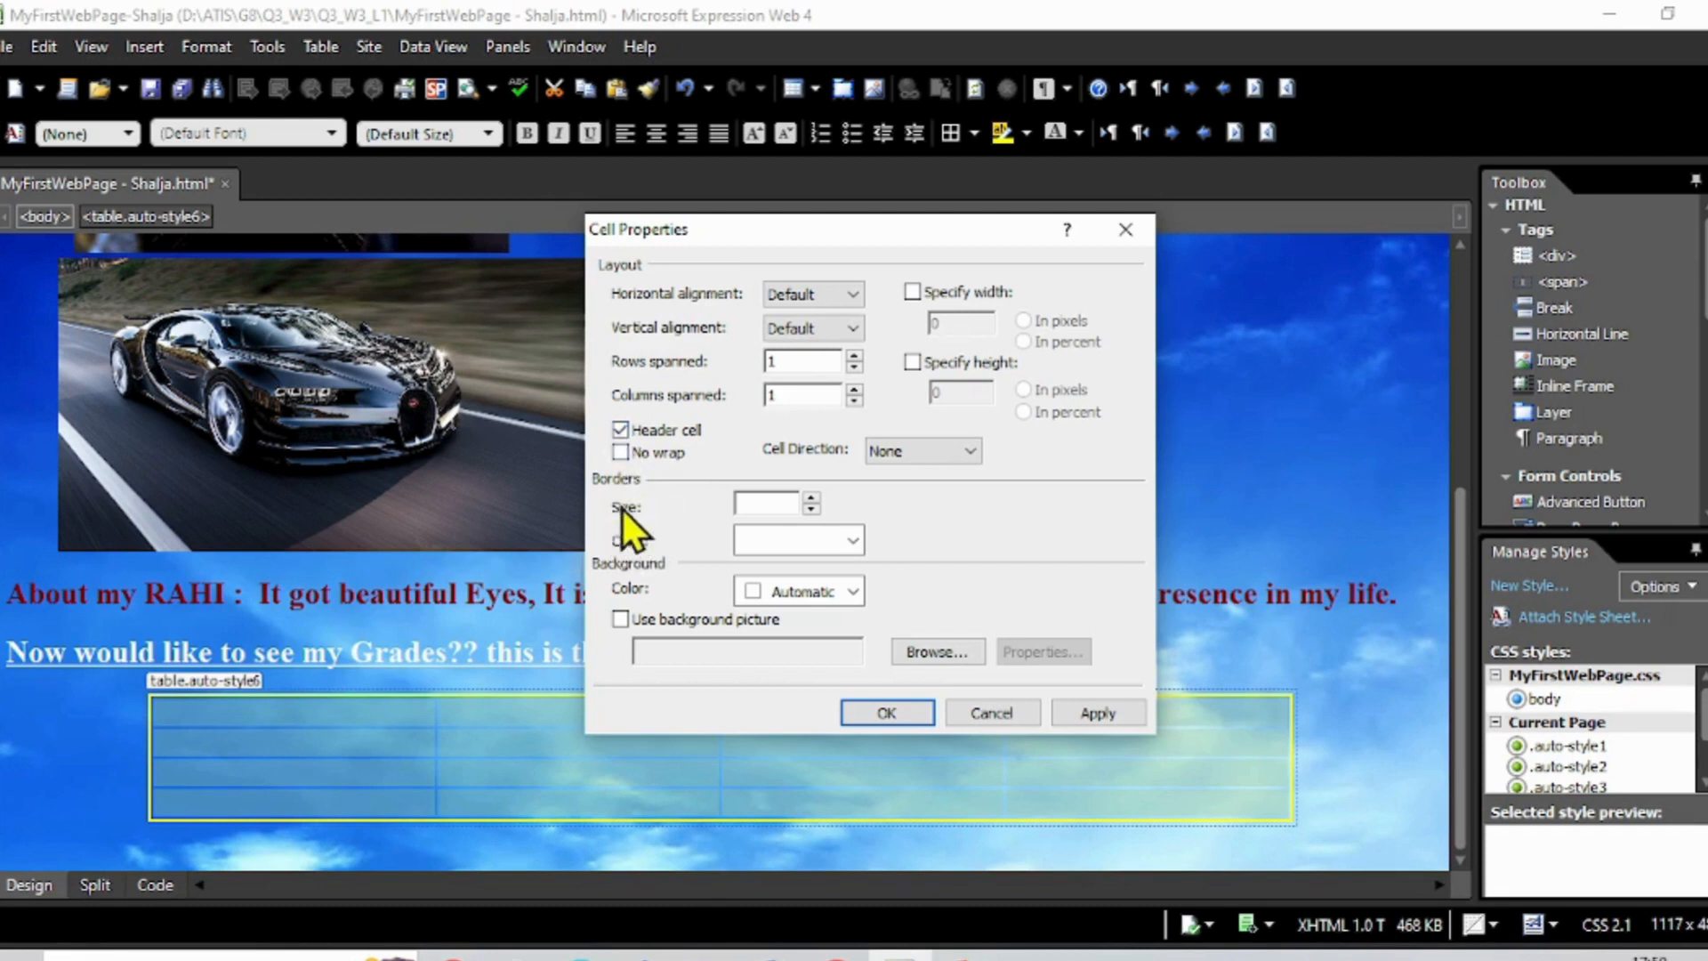
pyautogui.click(811, 500)
pyautogui.click(811, 500)
pyautogui.click(846, 542)
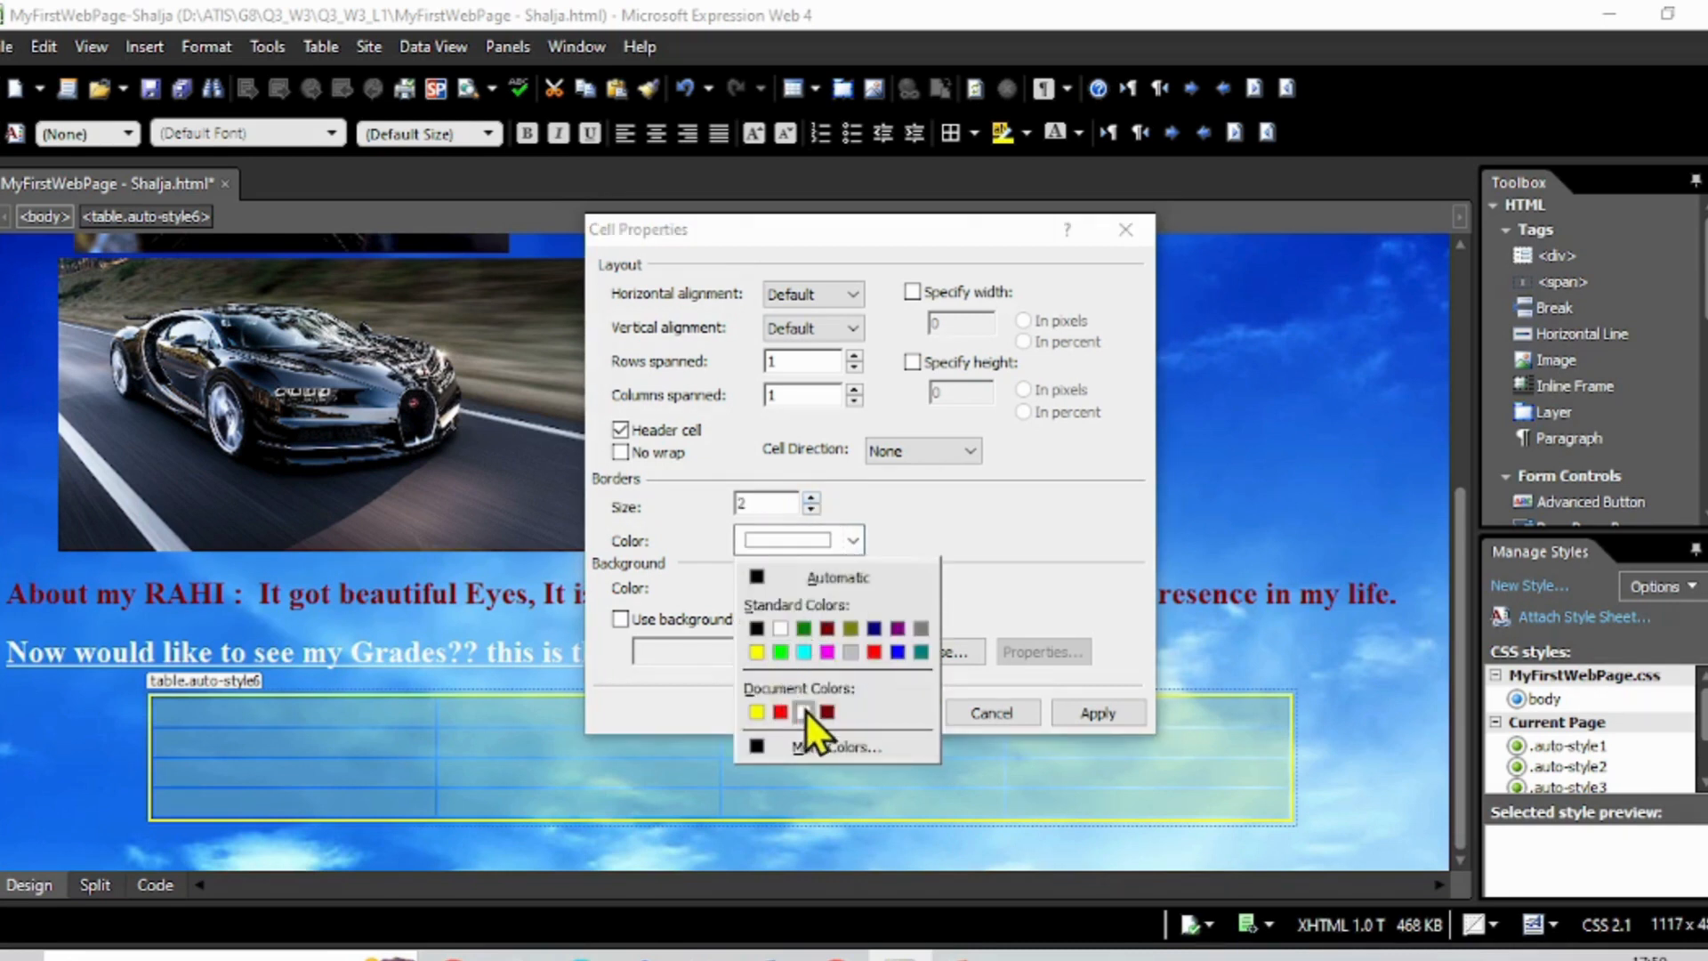
pyautogui.click(783, 717)
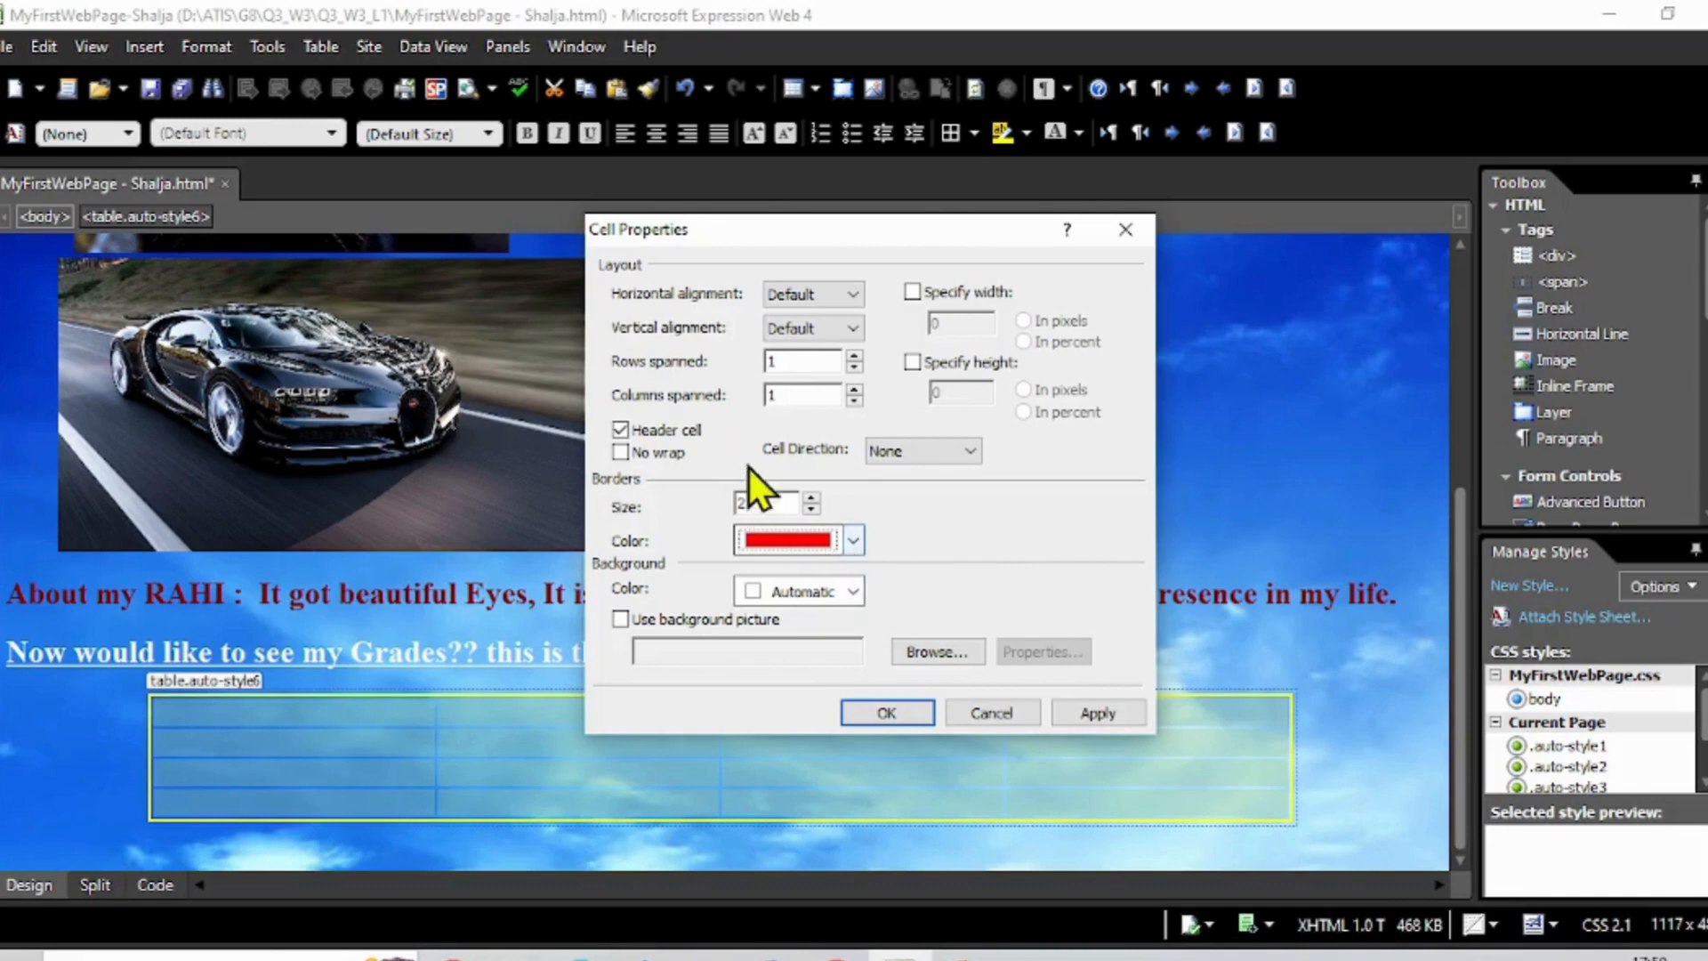
pyautogui.click(1081, 710)
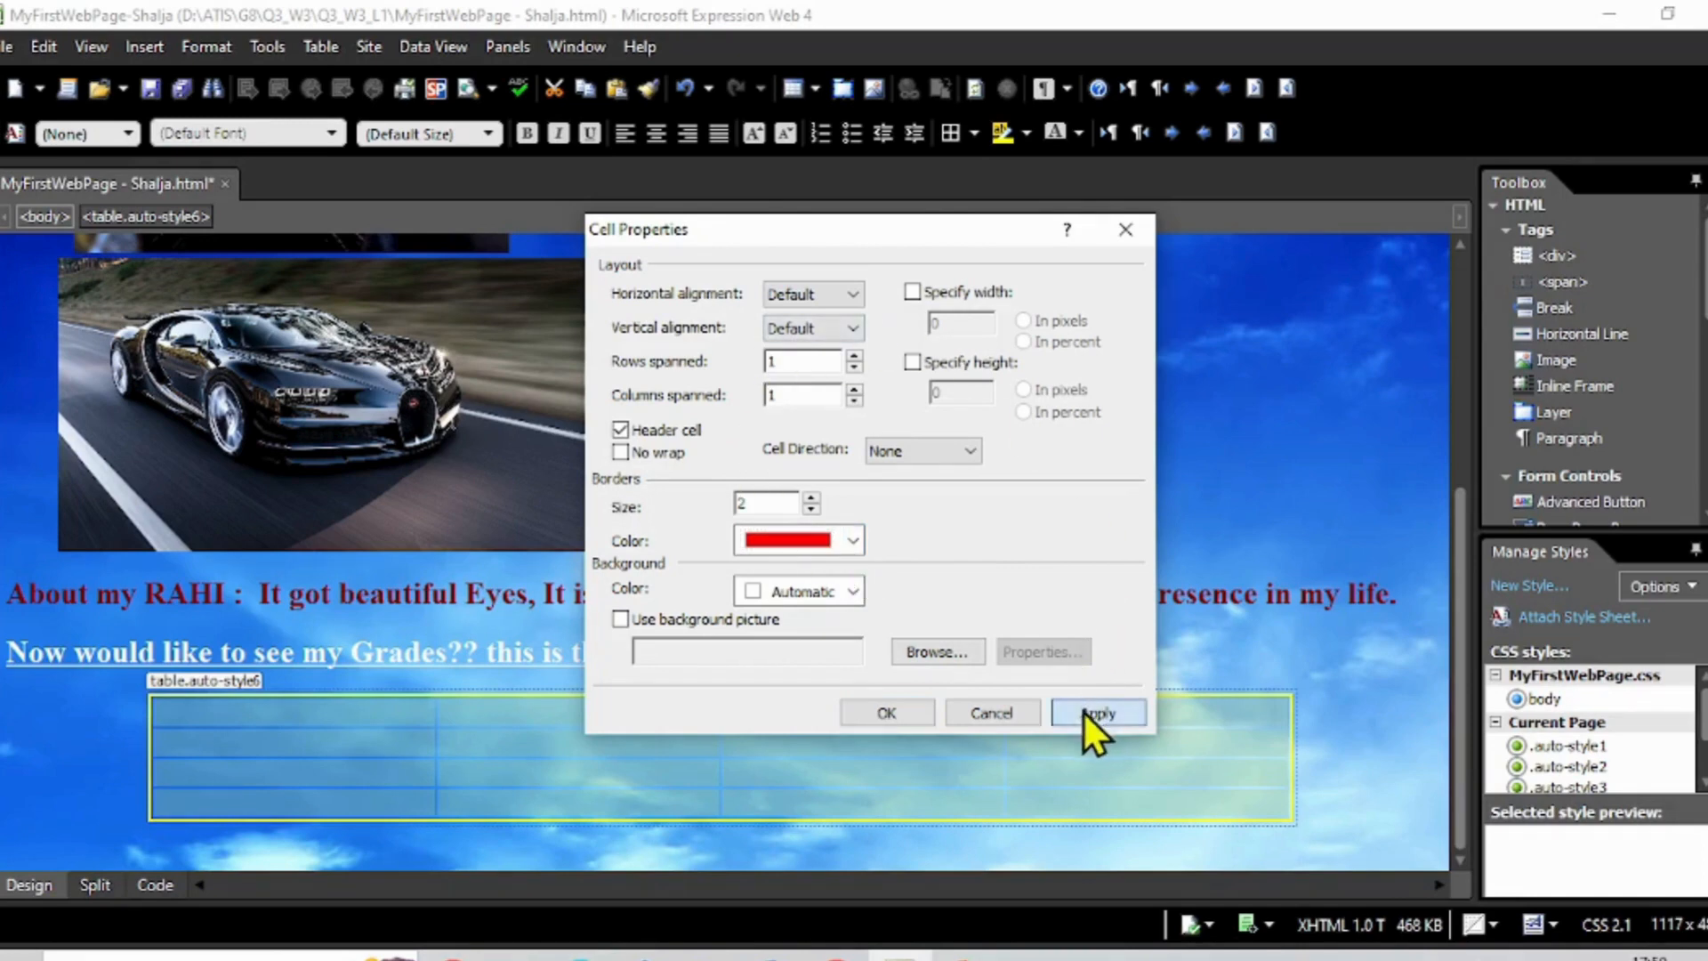
pyautogui.click(906, 714)
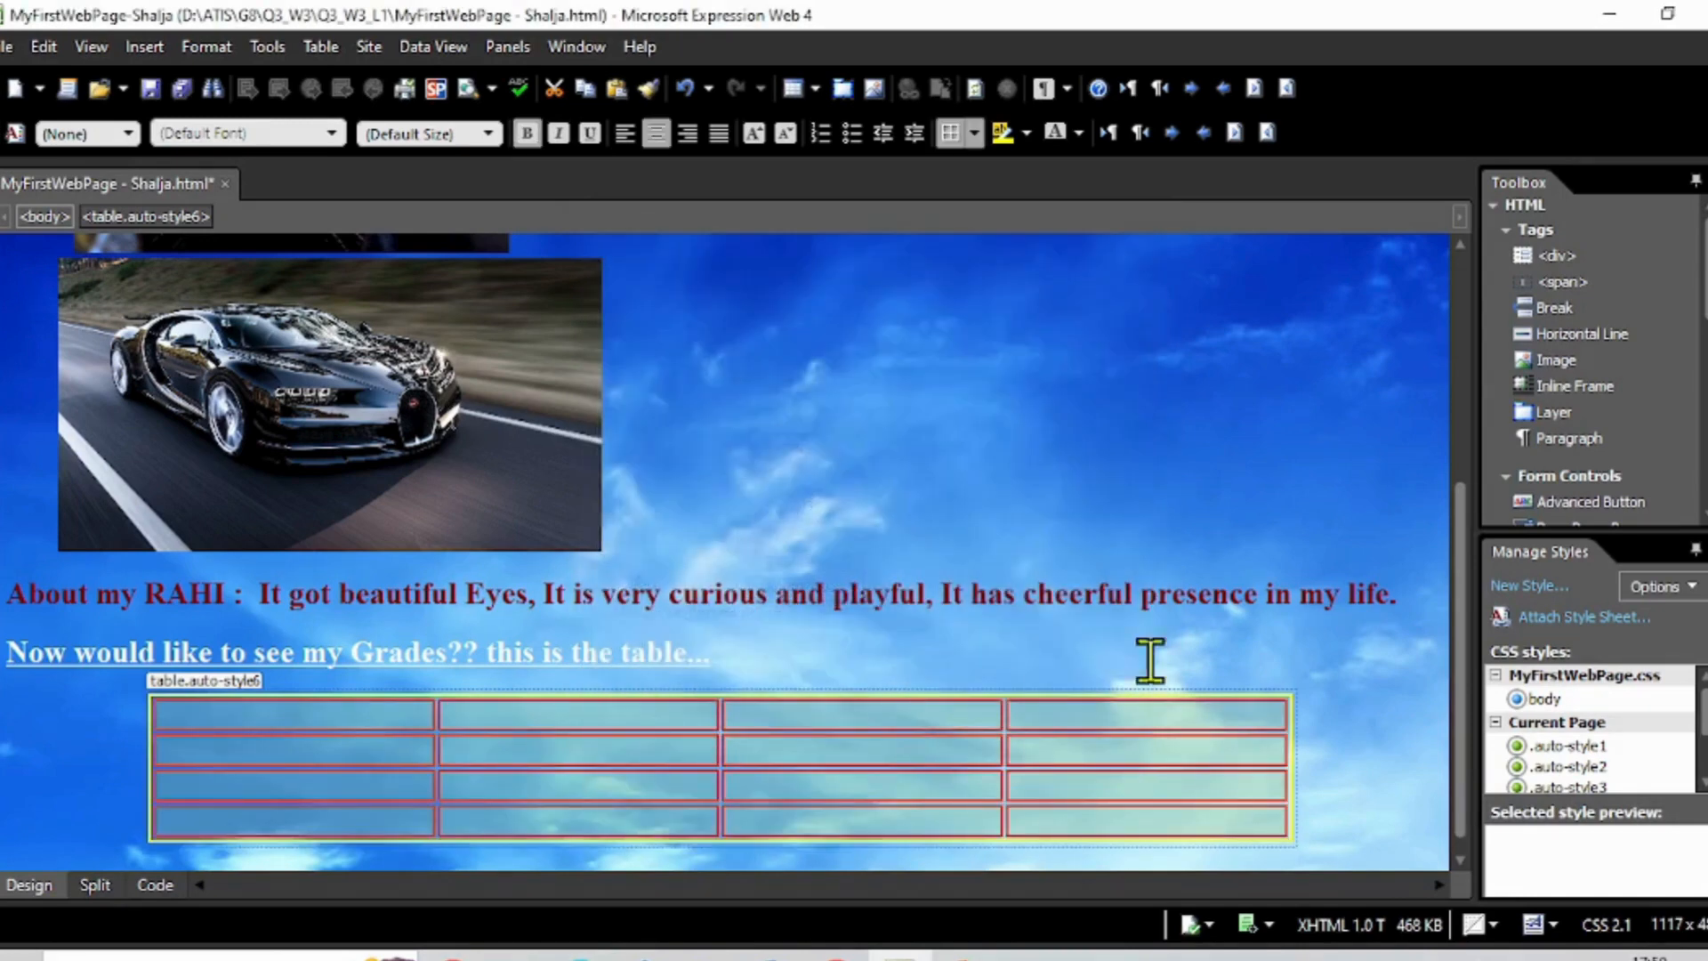
# Enter the headings QUARTERS and IT in the first two cells of the grades table's top row.
pyautogui.click(1348, 783)
pyautogui.scroll(-1, 1342, 649)
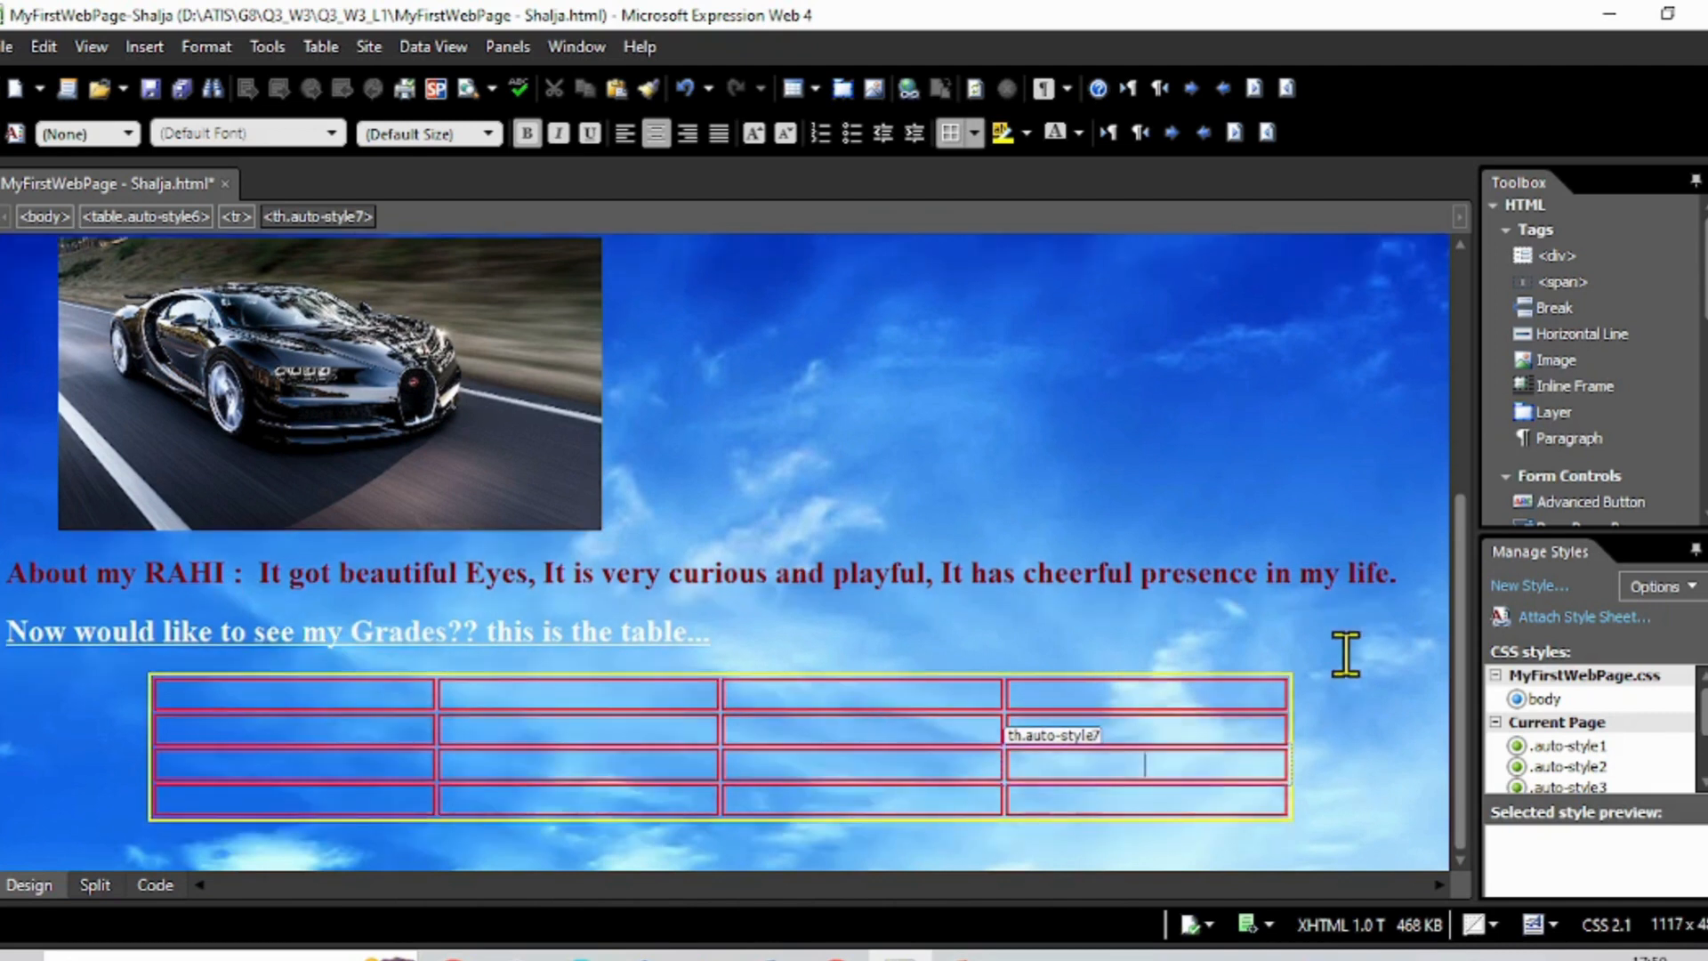
pyautogui.click(346, 694)
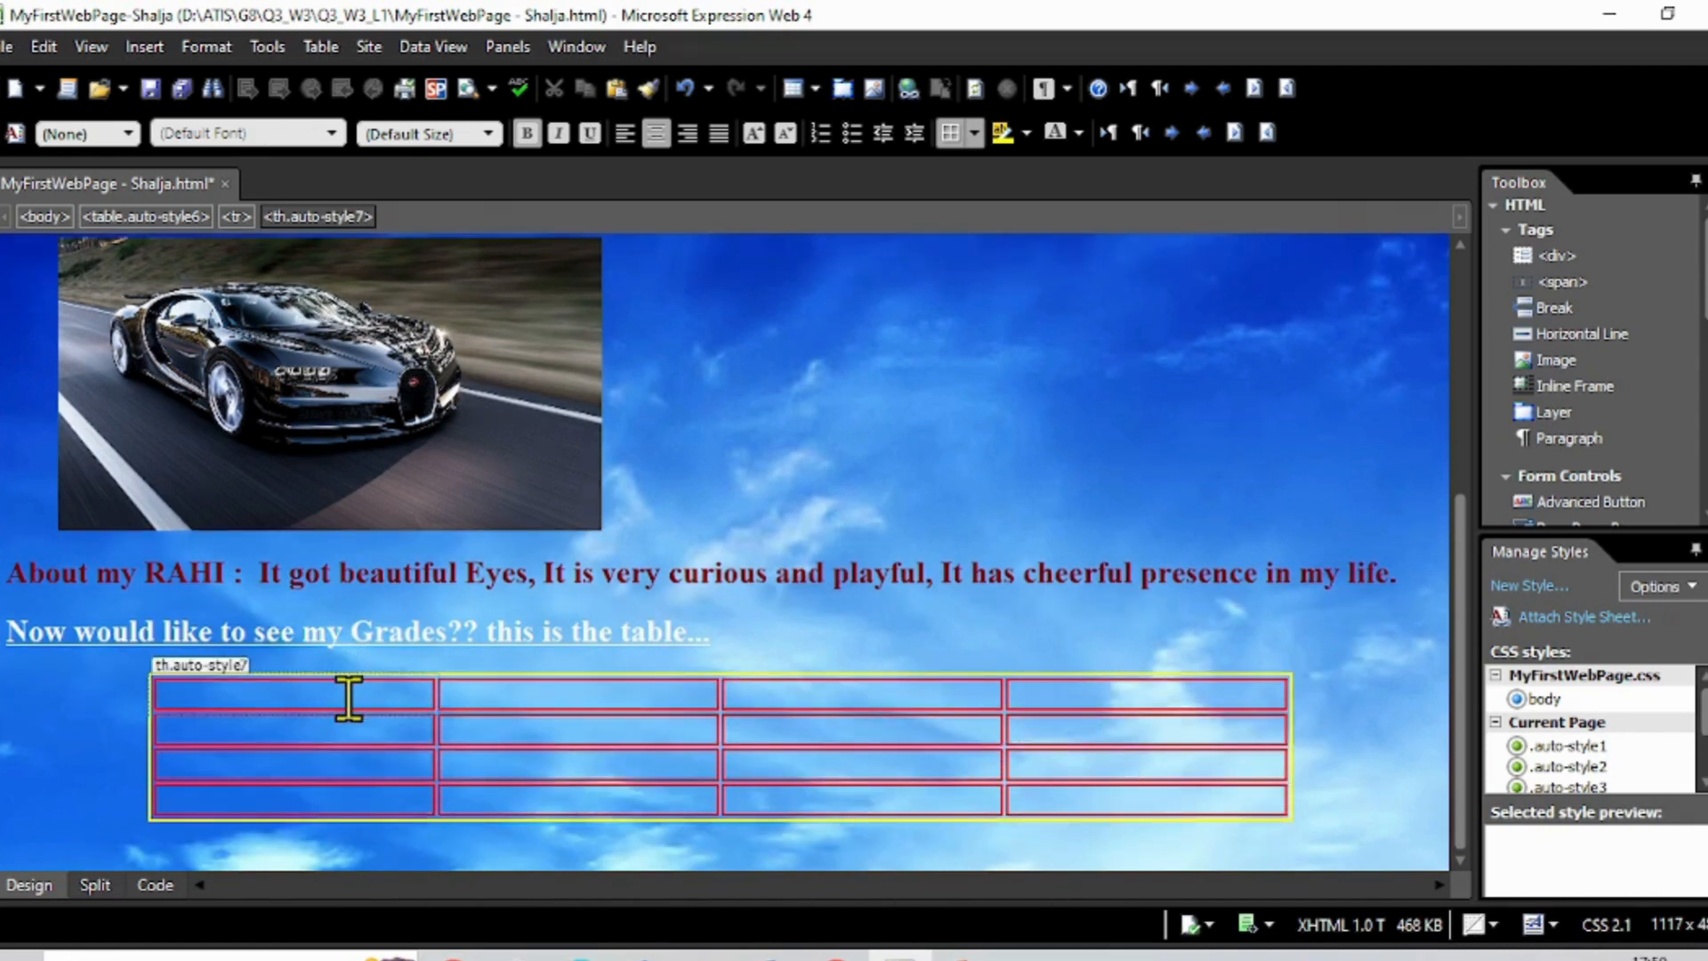
pyautogui.write('QUA')
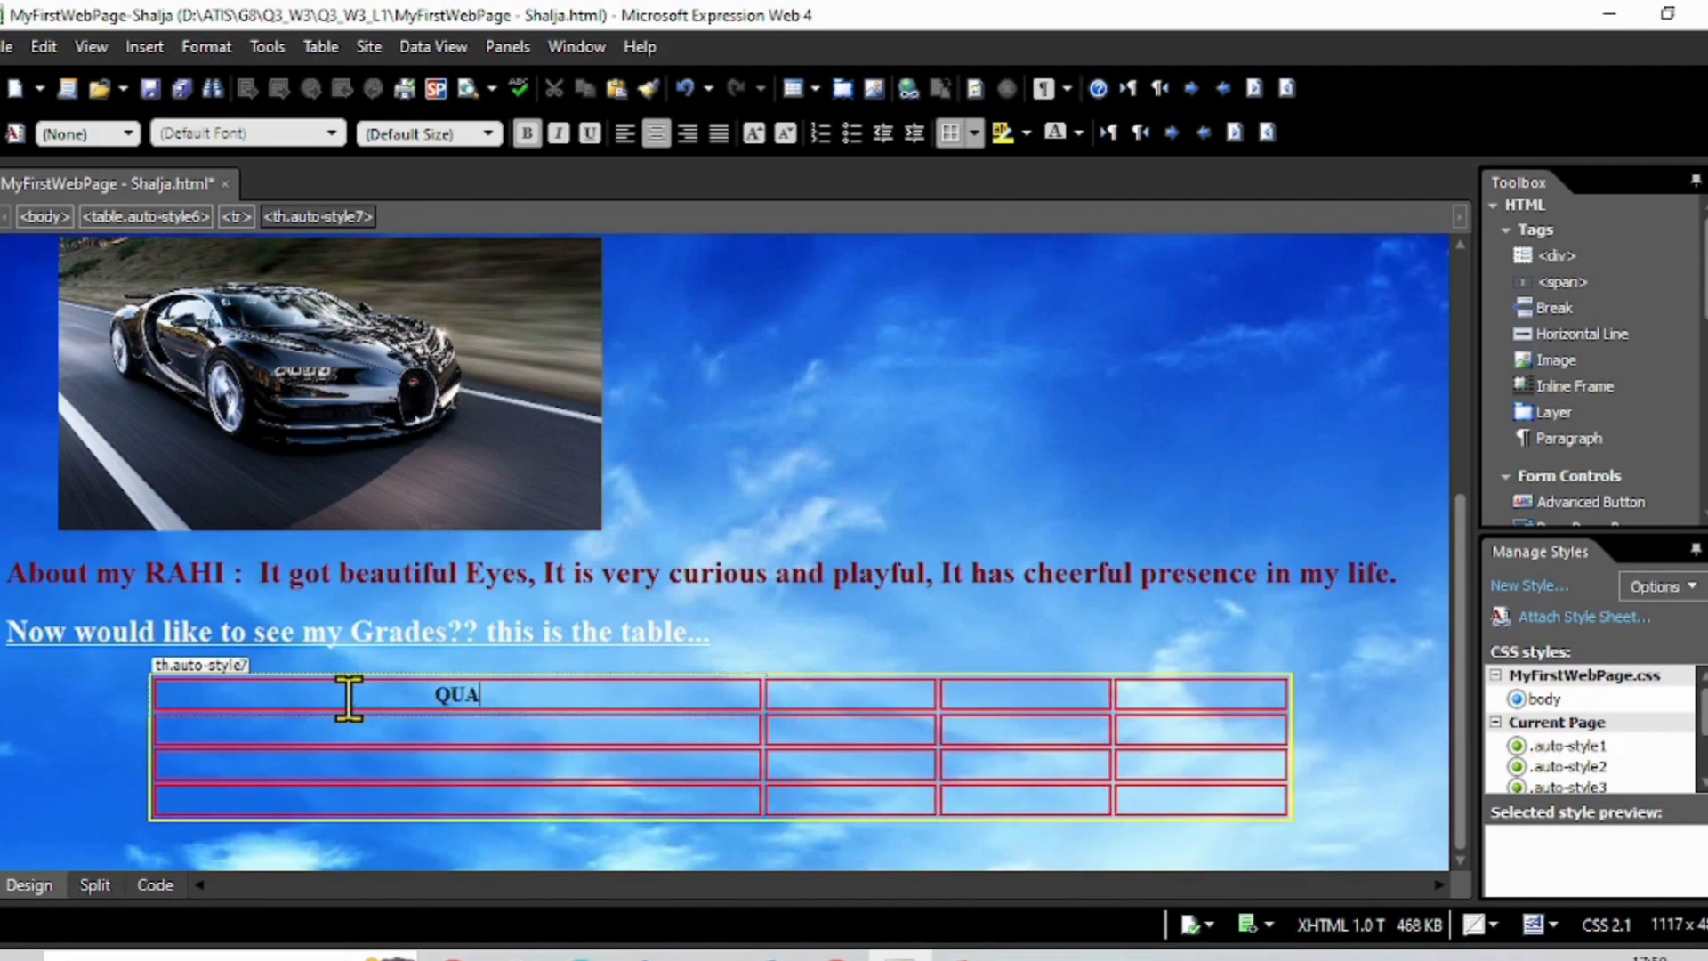
pyautogui.press('BackSpace')
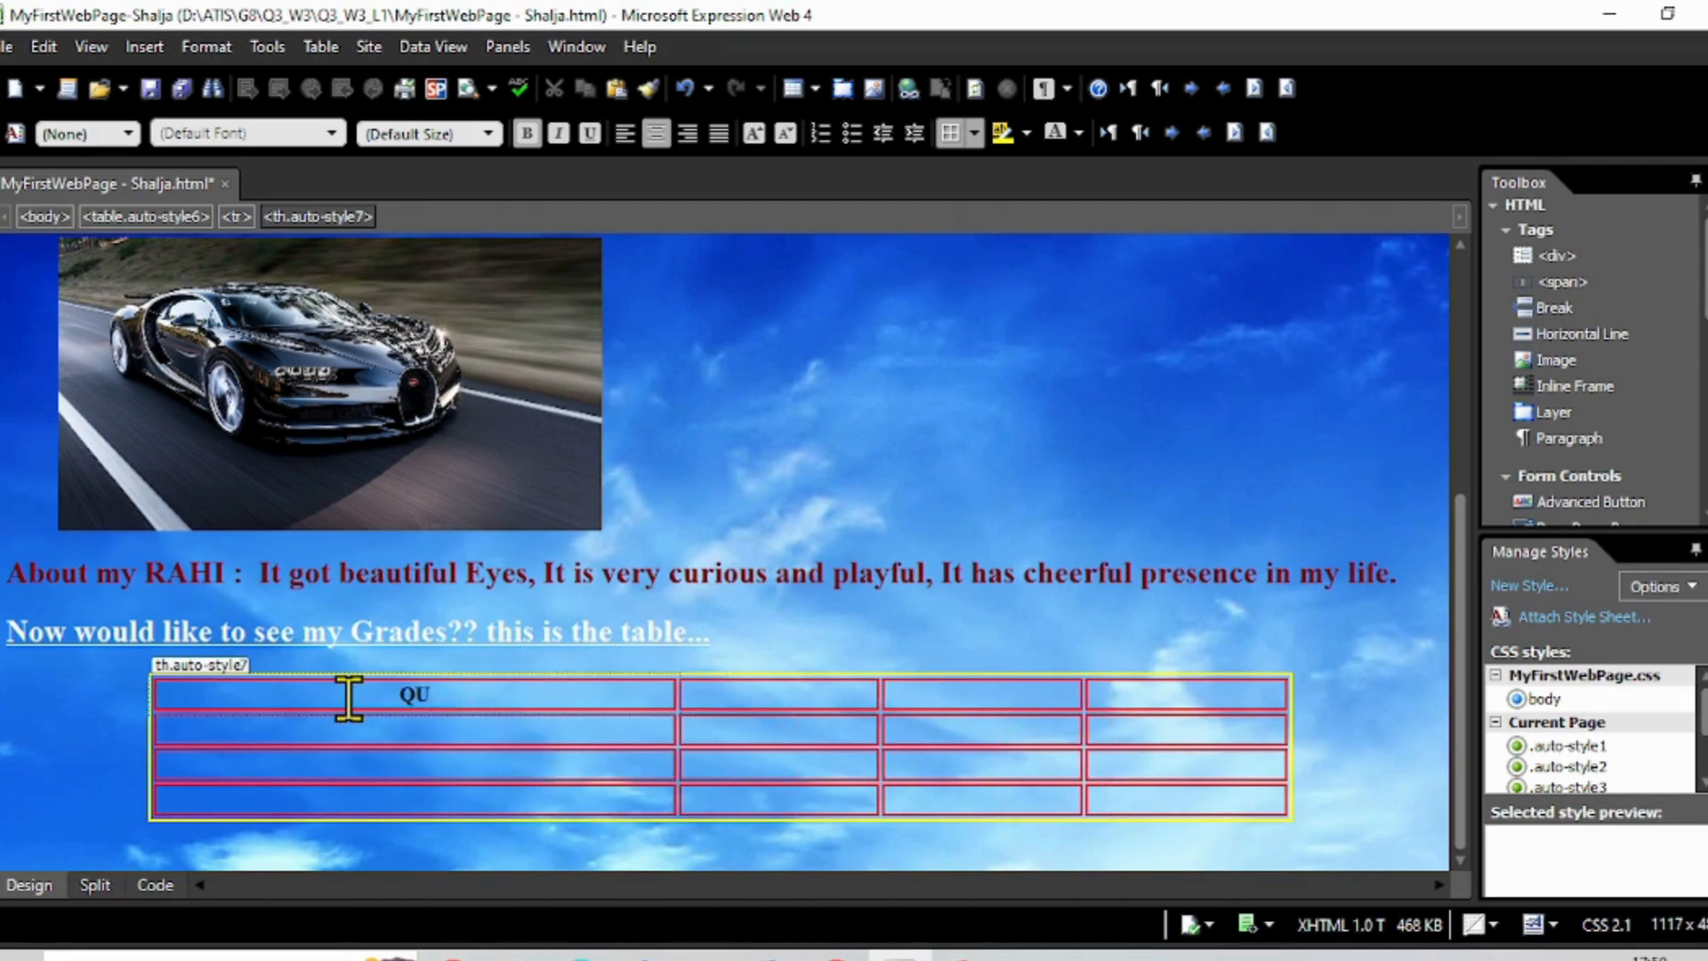
pyautogui.write('ARTER')
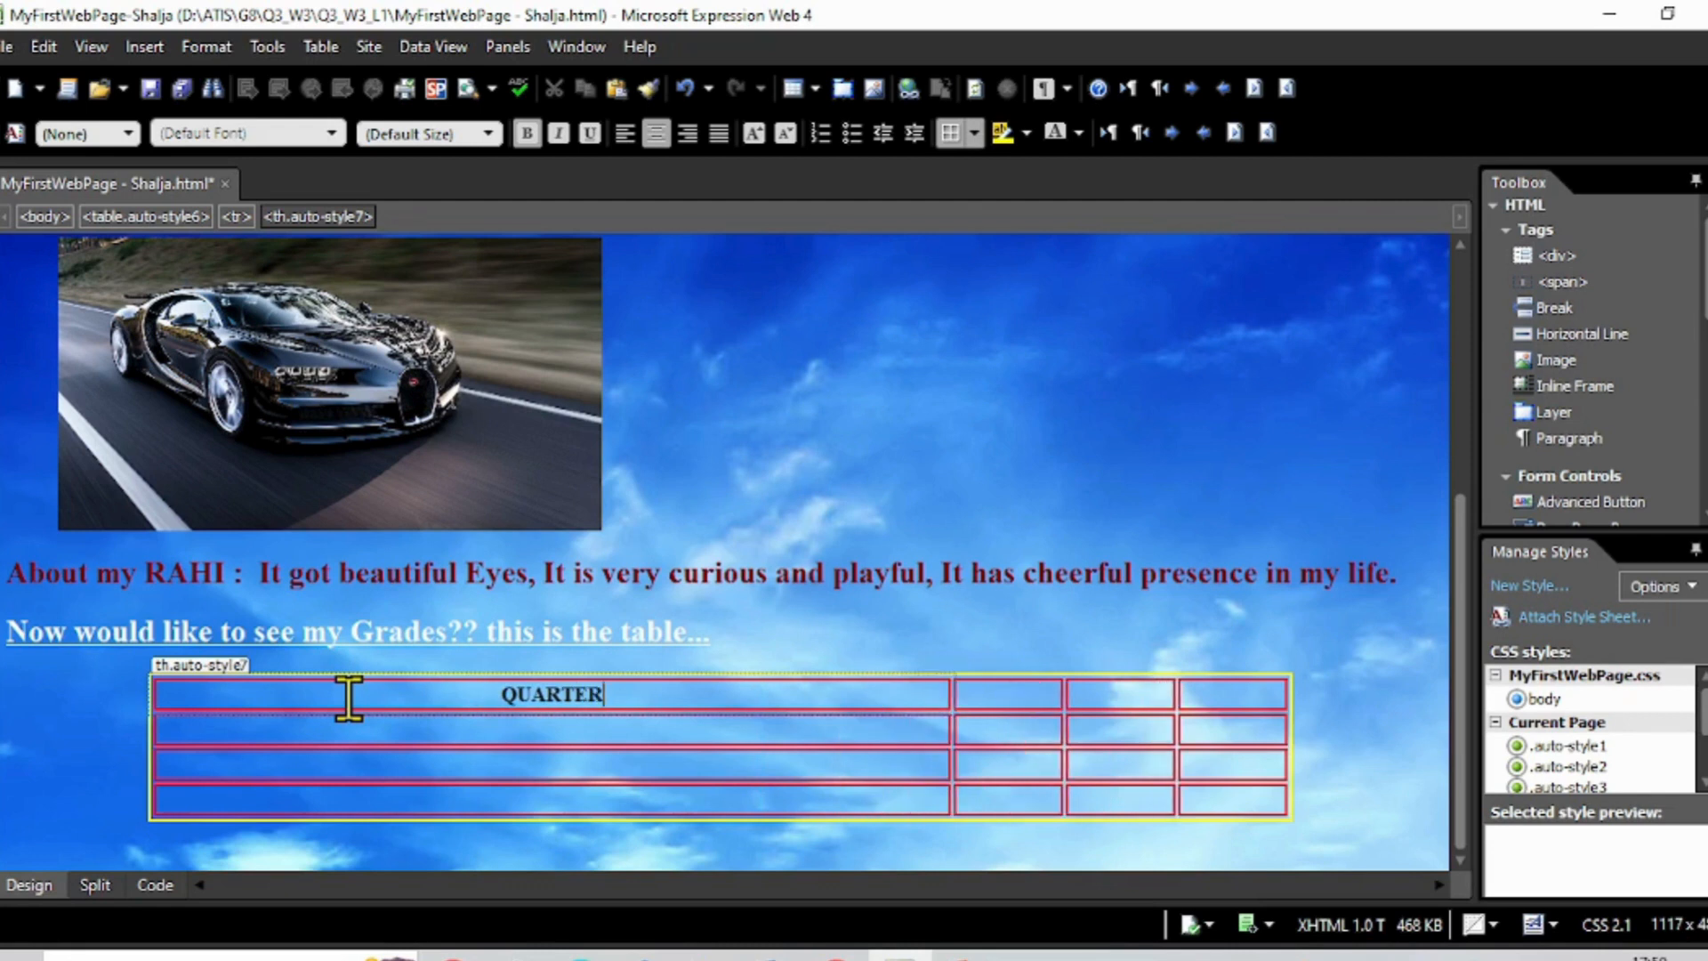
pyautogui.write('S')
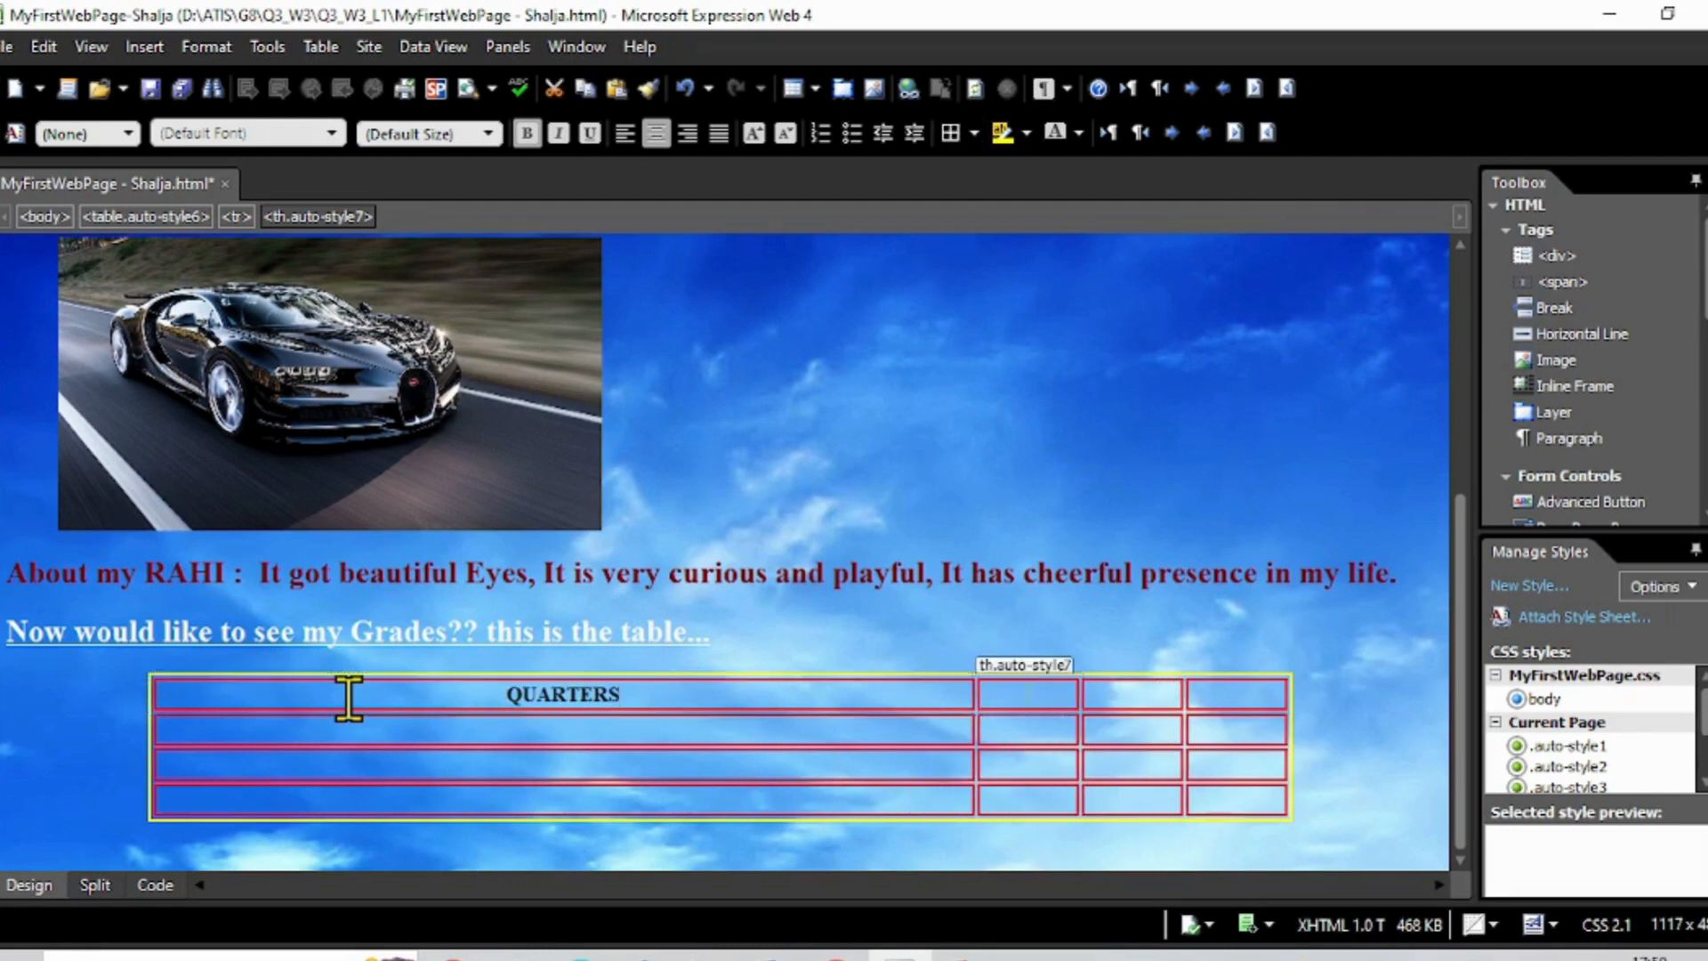
pyautogui.write('IT')
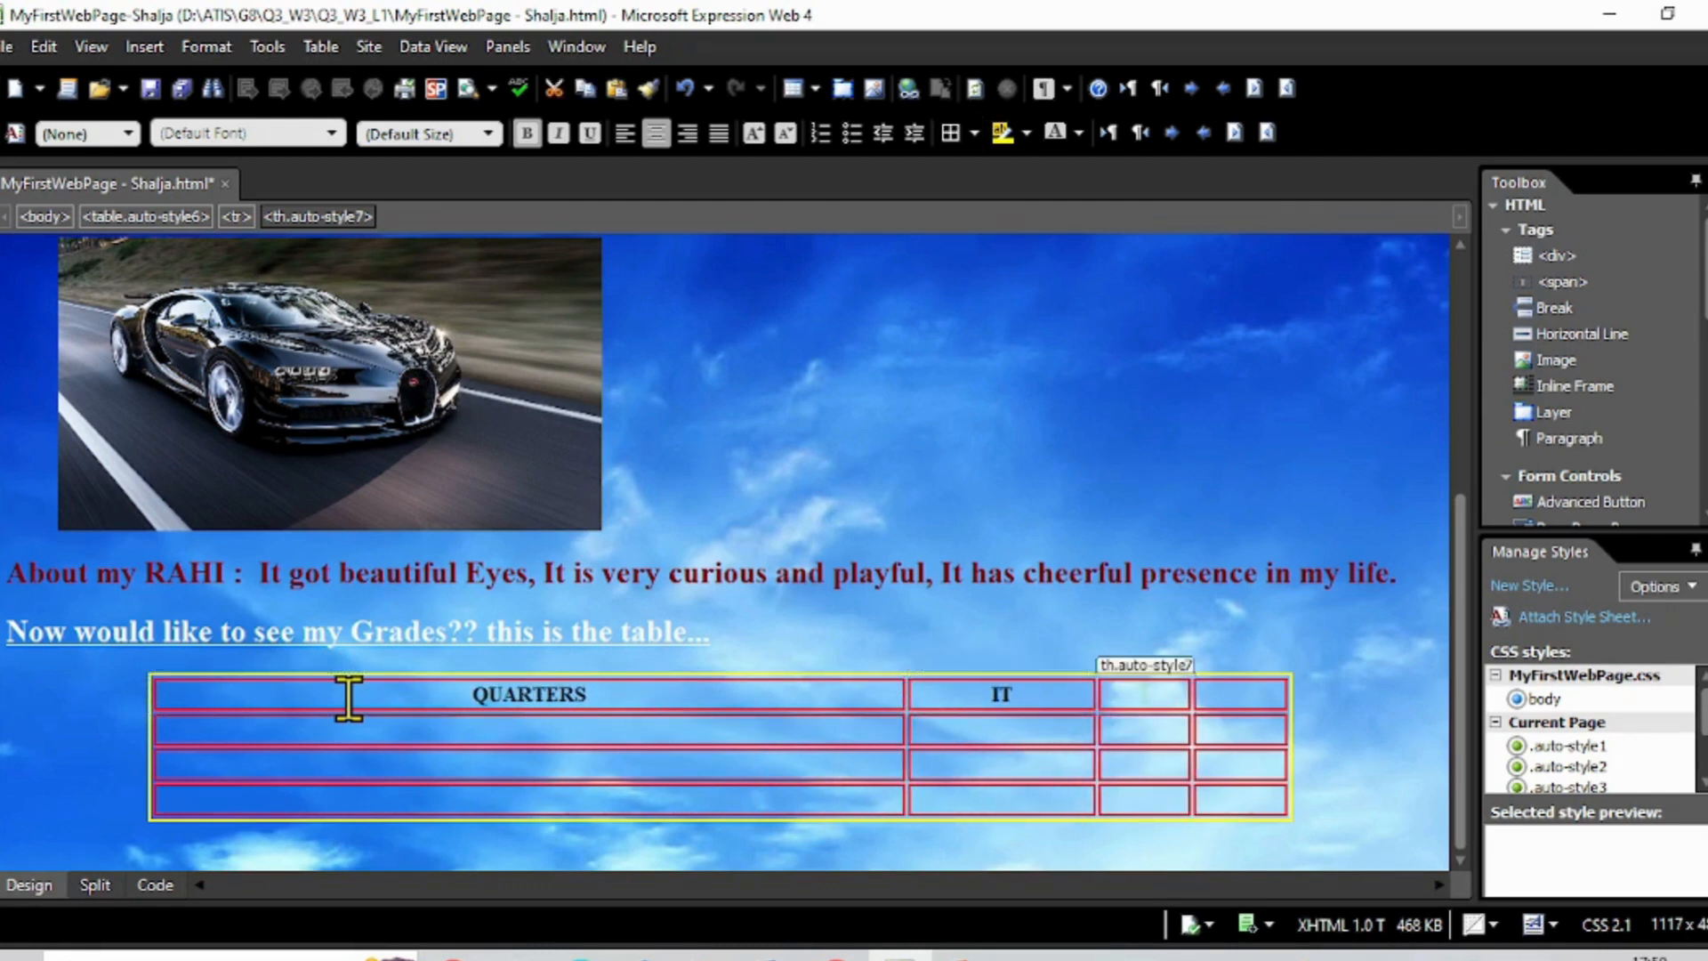
# Complete the table's top row with the headings MATH and ENGLISH.
pyautogui.write('MATH')
pyautogui.press('Tab')
pyautogui.write('EM')
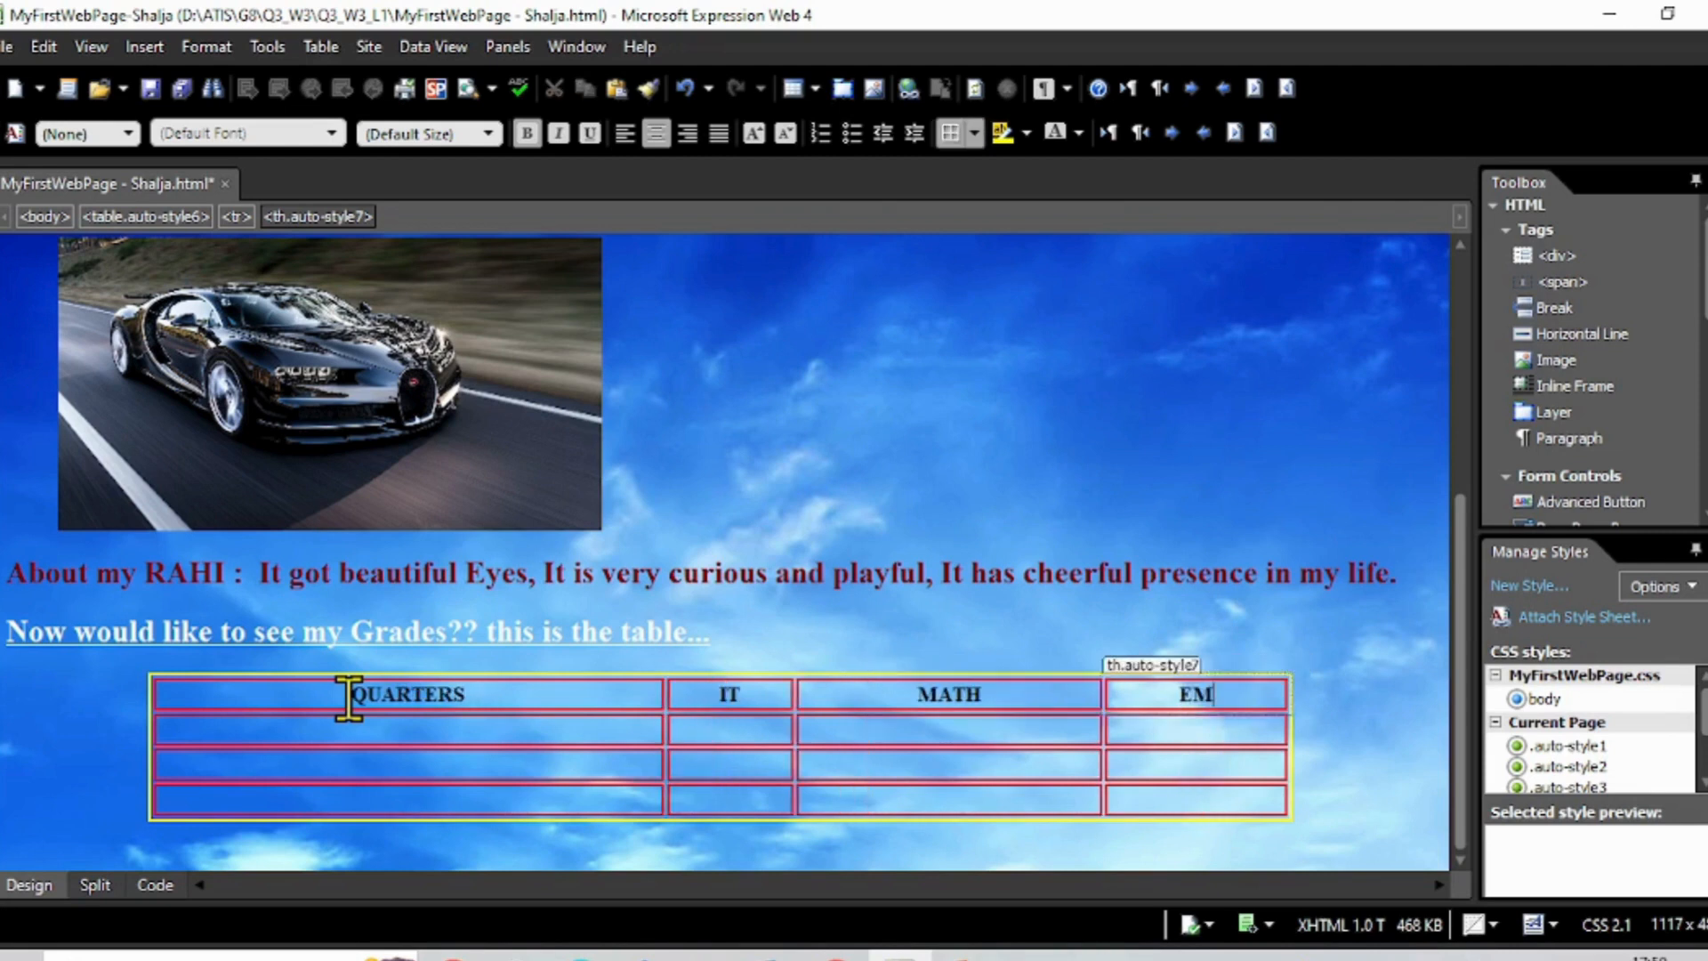
pyautogui.press('BackSpace')
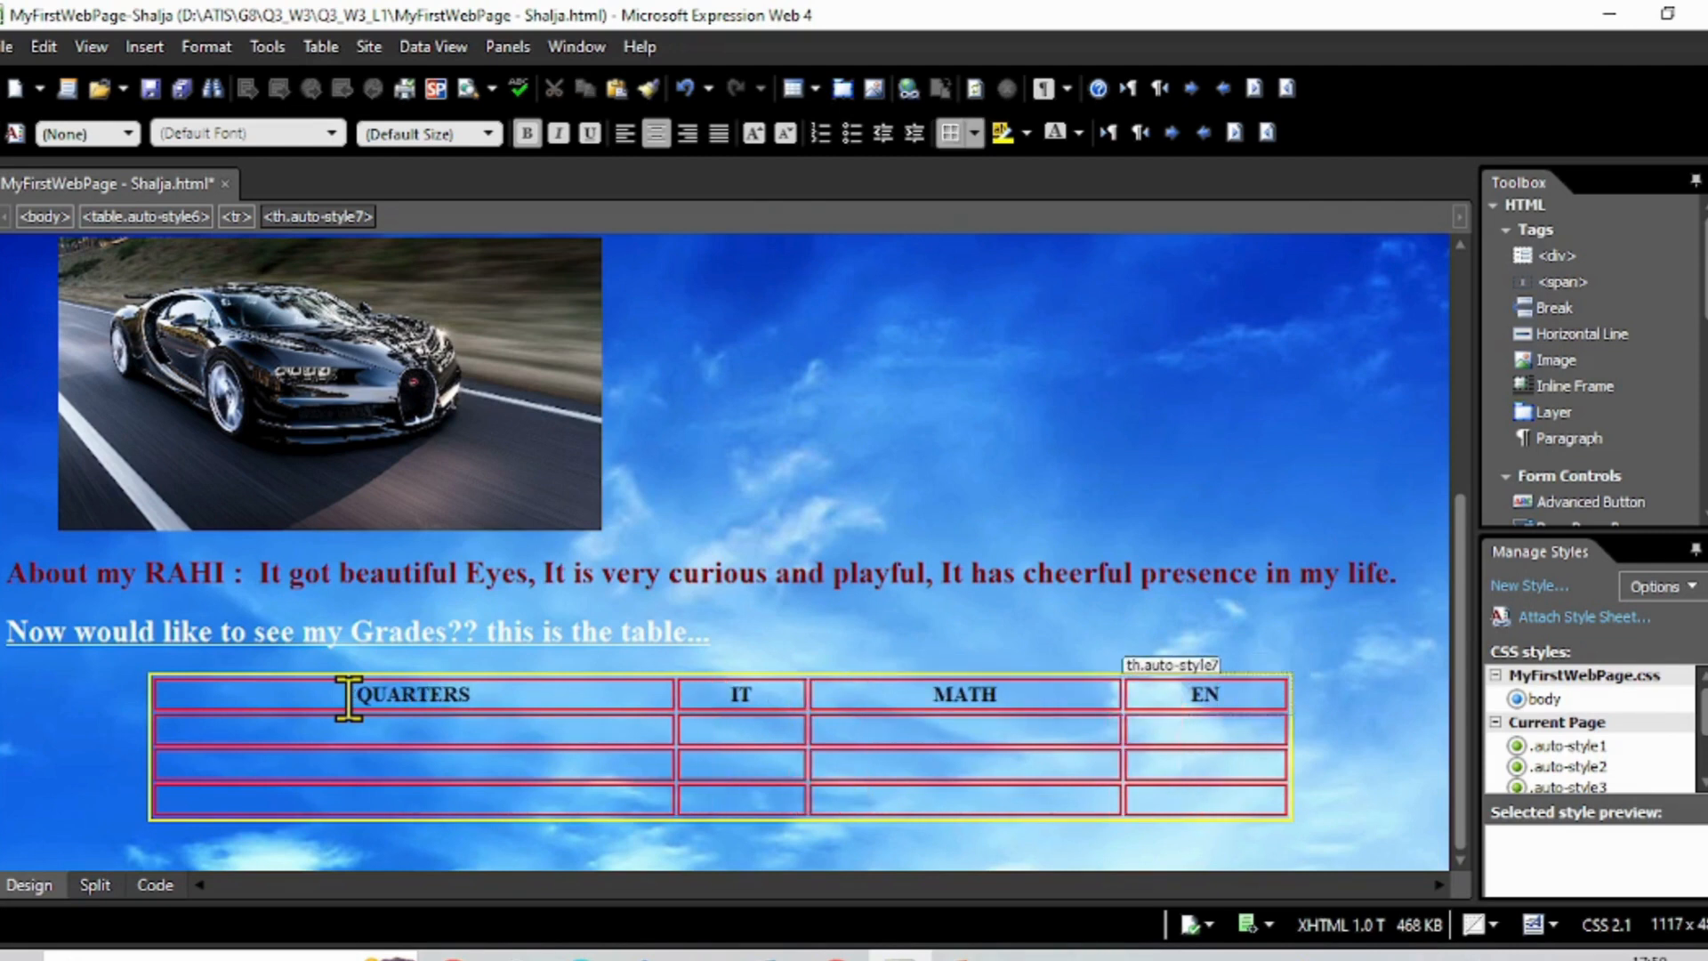
pyautogui.write('GLISH')
pyautogui.press('BackSpace')
pyautogui.press('BackSpace')
pyautogui.press('BackSpace')
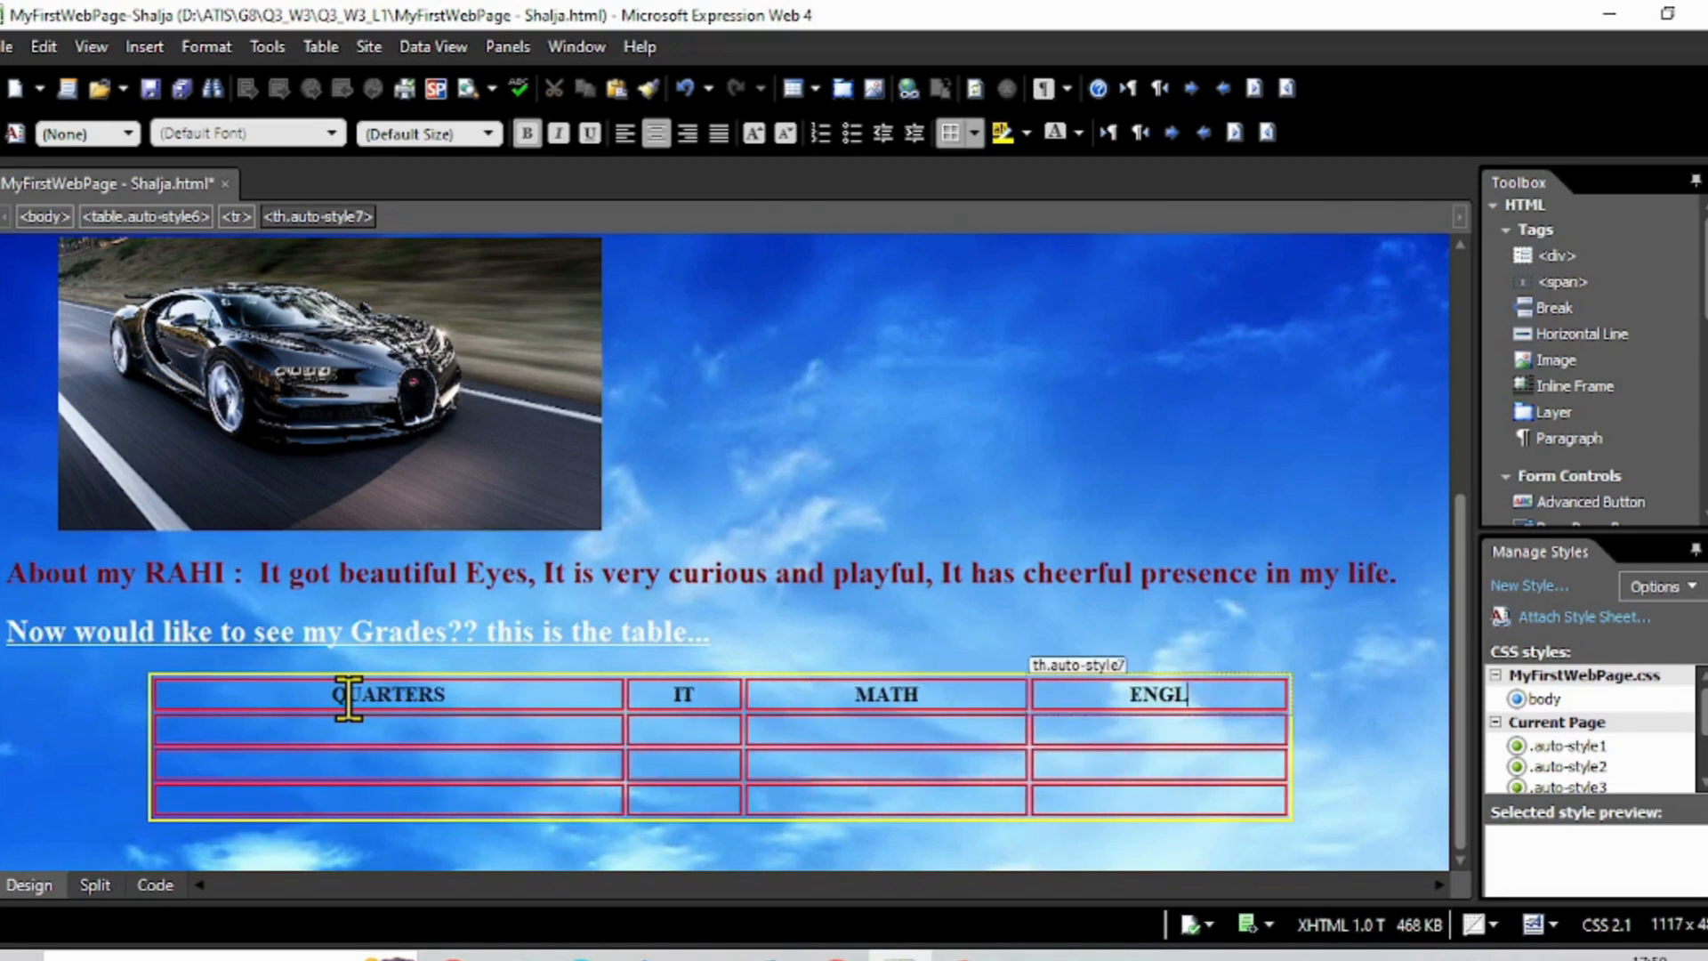
pyautogui.write('I')
pyautogui.press('BackSpace')
pyautogui.write('ISH')
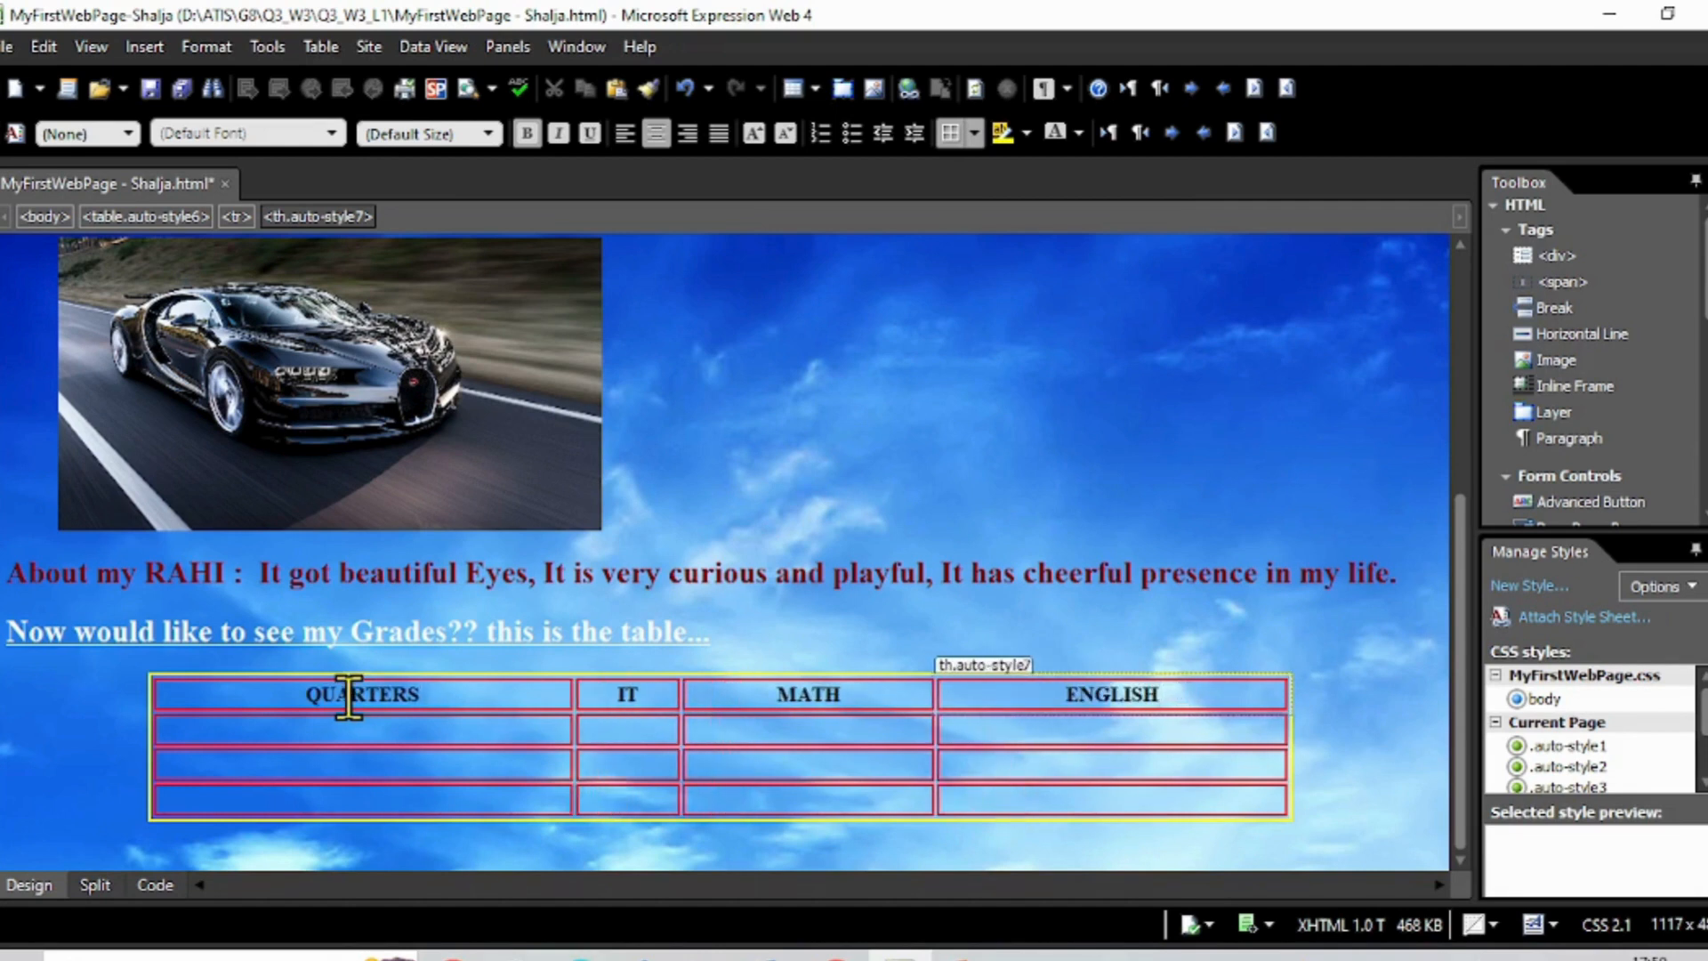
# Enter QUARTER 1 below the QUARTERS heading and copy it into the two remaining cells of that column.
pyautogui.click(365, 710)
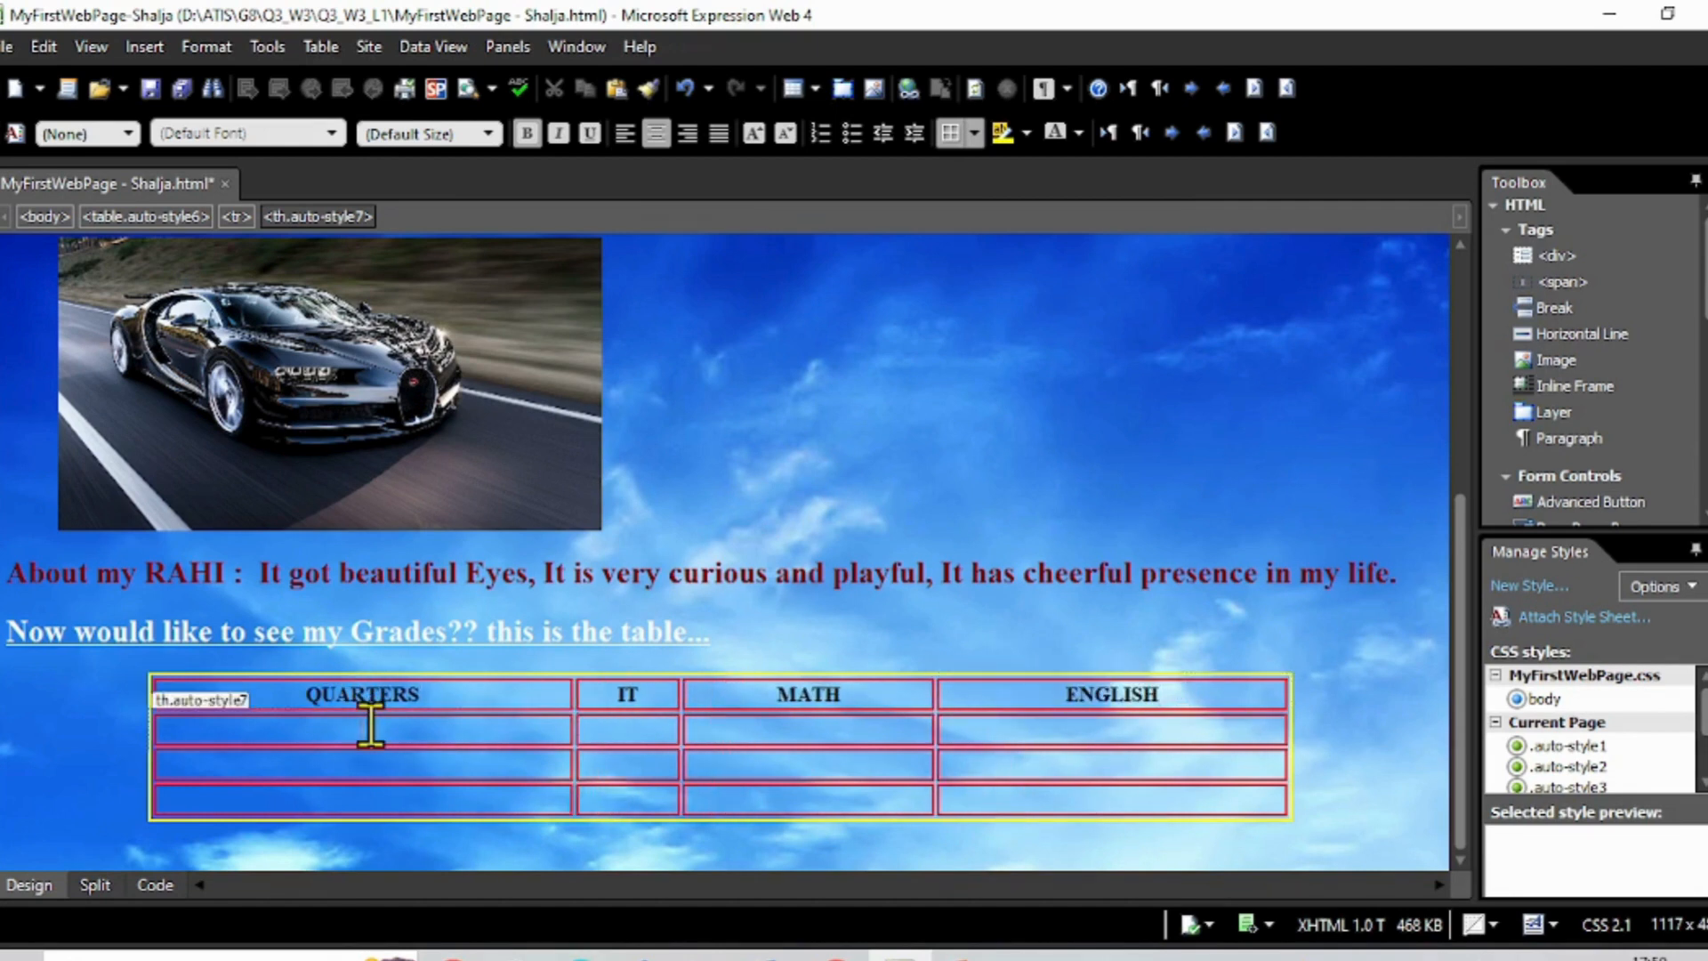
pyautogui.write('QUARTERE')
pyautogui.press('BackSpace')
pyautogui.write('1')
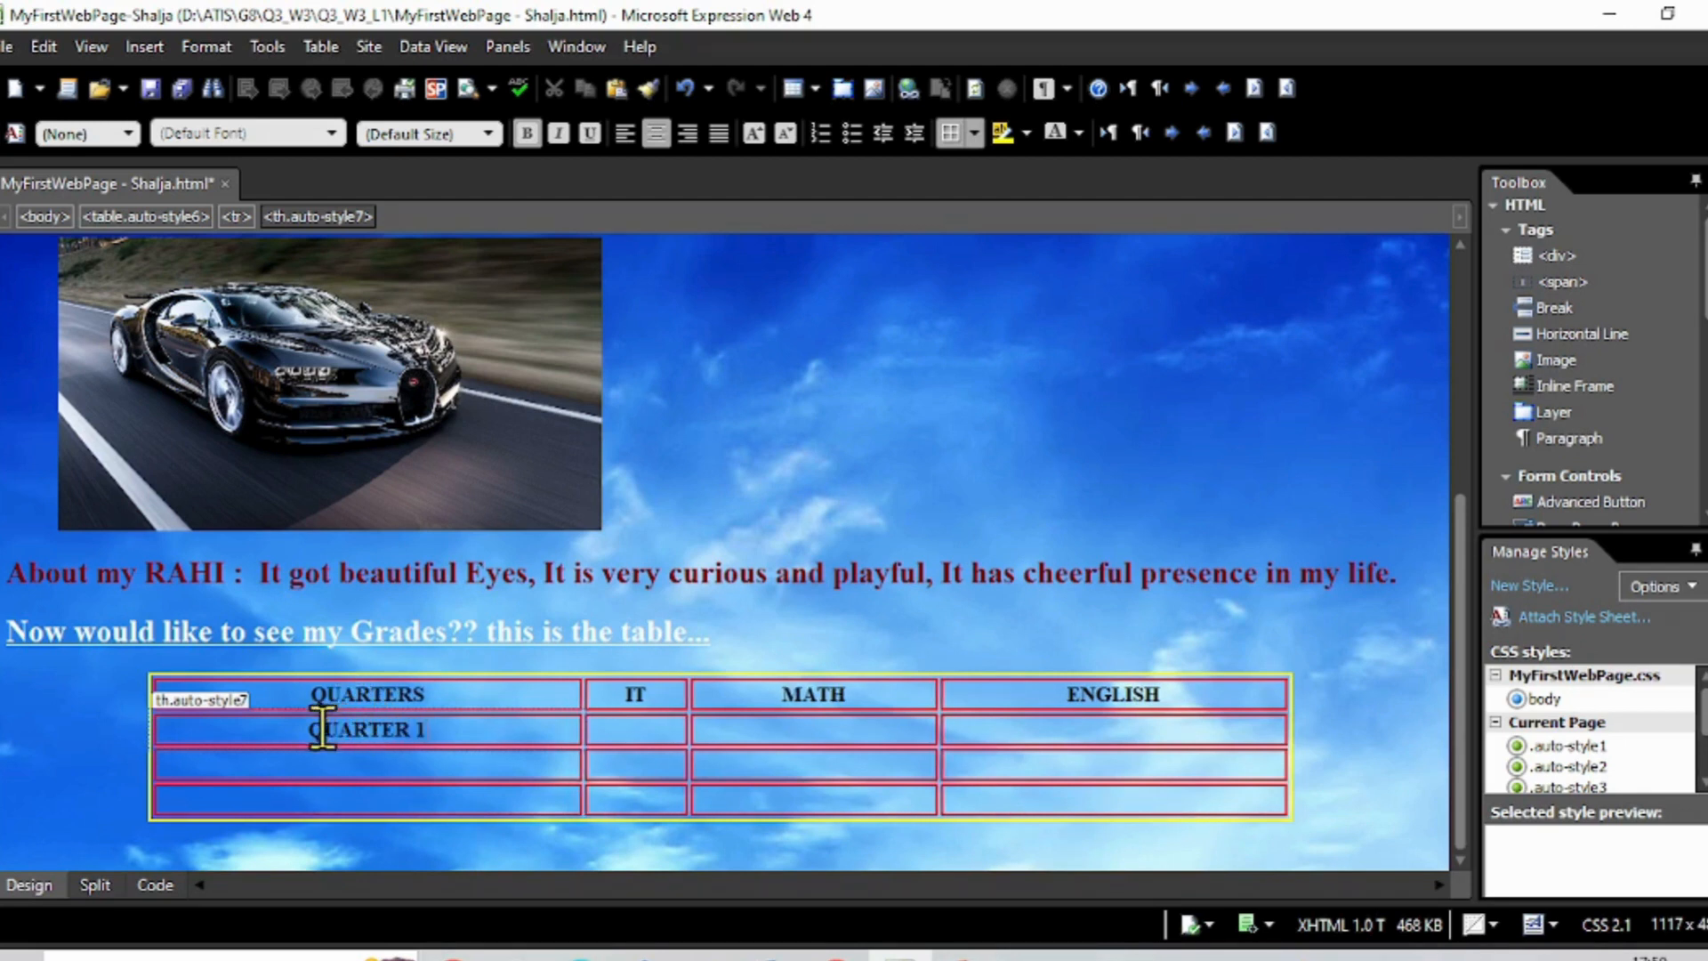
pyautogui.moveTo(334, 734); pyautogui.dragTo(436, 737)
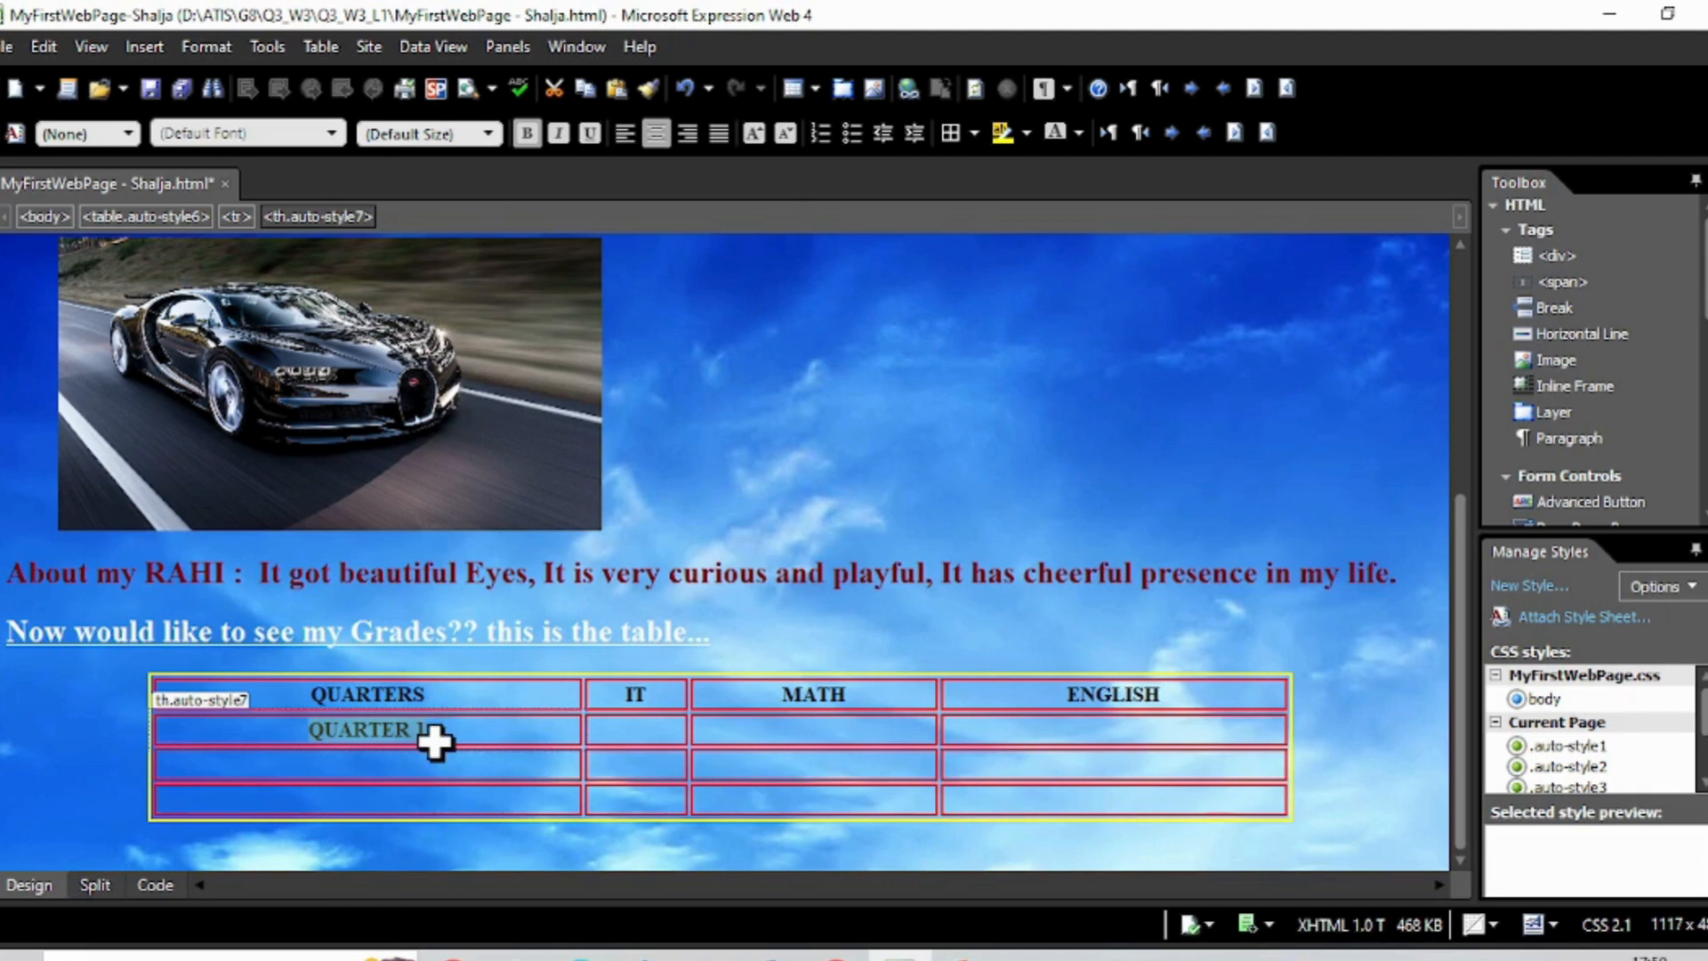
pyautogui.hotkey('ctrl', 'c')
pyautogui.click(412, 762)
pyautogui.hotkey('ctrl', 'v')
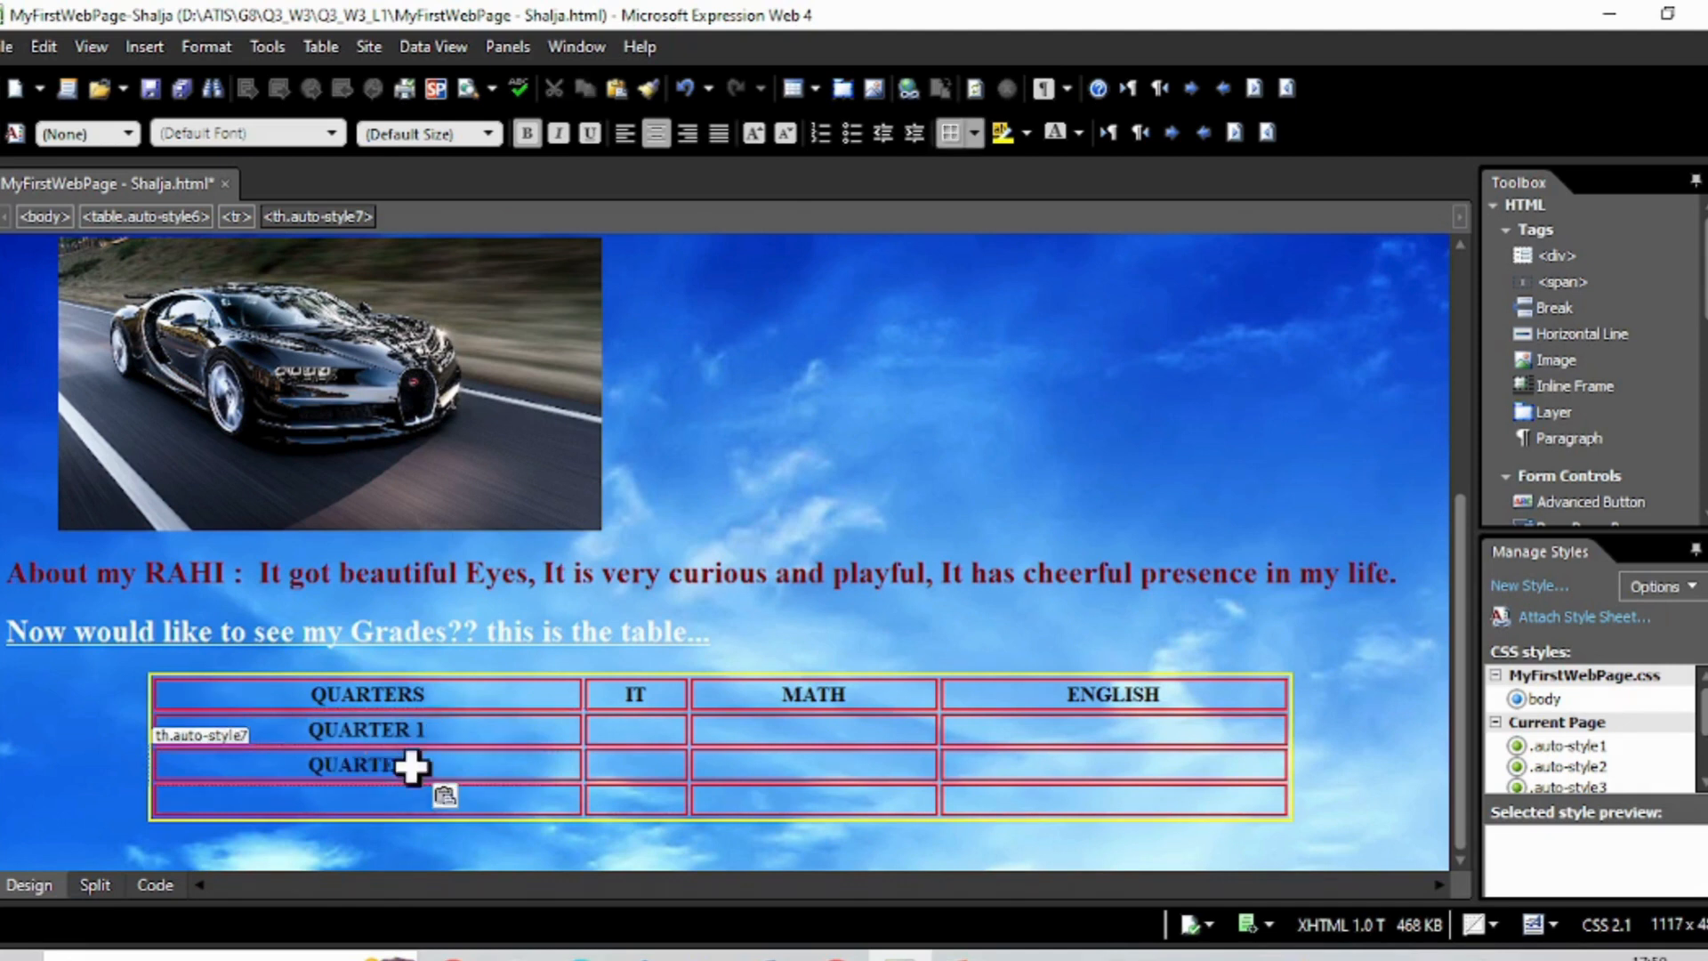
pyautogui.click(412, 795)
pyautogui.hotkey('ctrl', 'v')
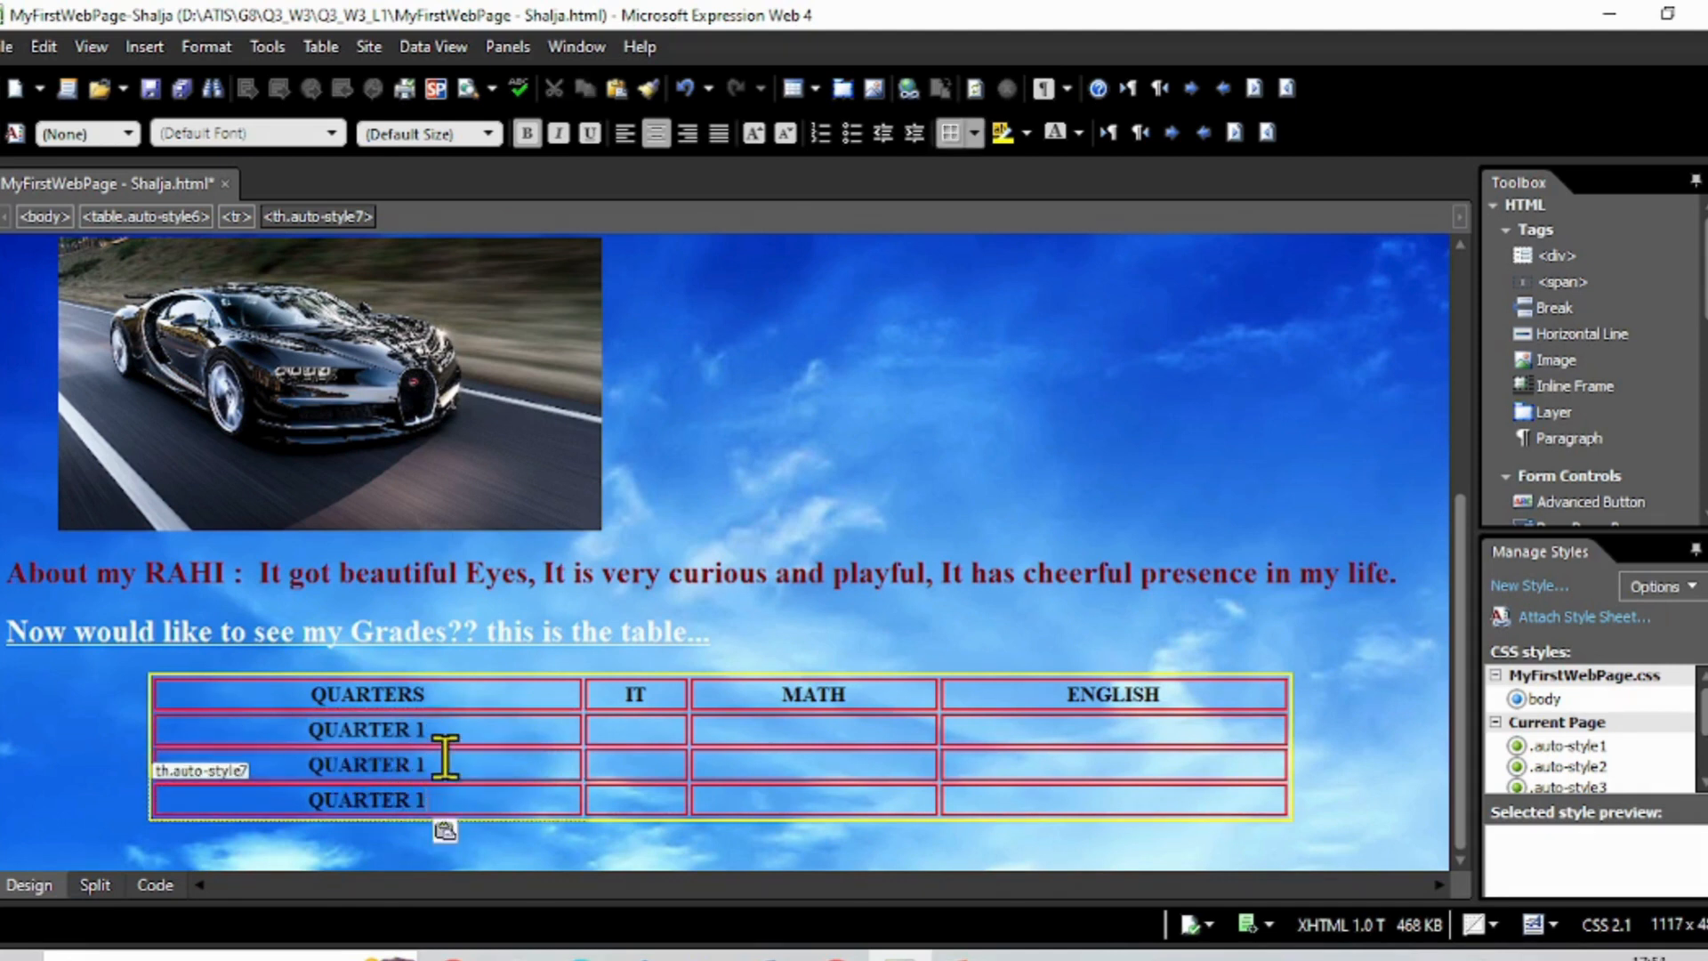
# Renumber the two copied row labels as QUARTER 2 and QUARTER 3.
pyautogui.click(440, 761)
pyautogui.press('BackSpace')
pyautogui.write('2')
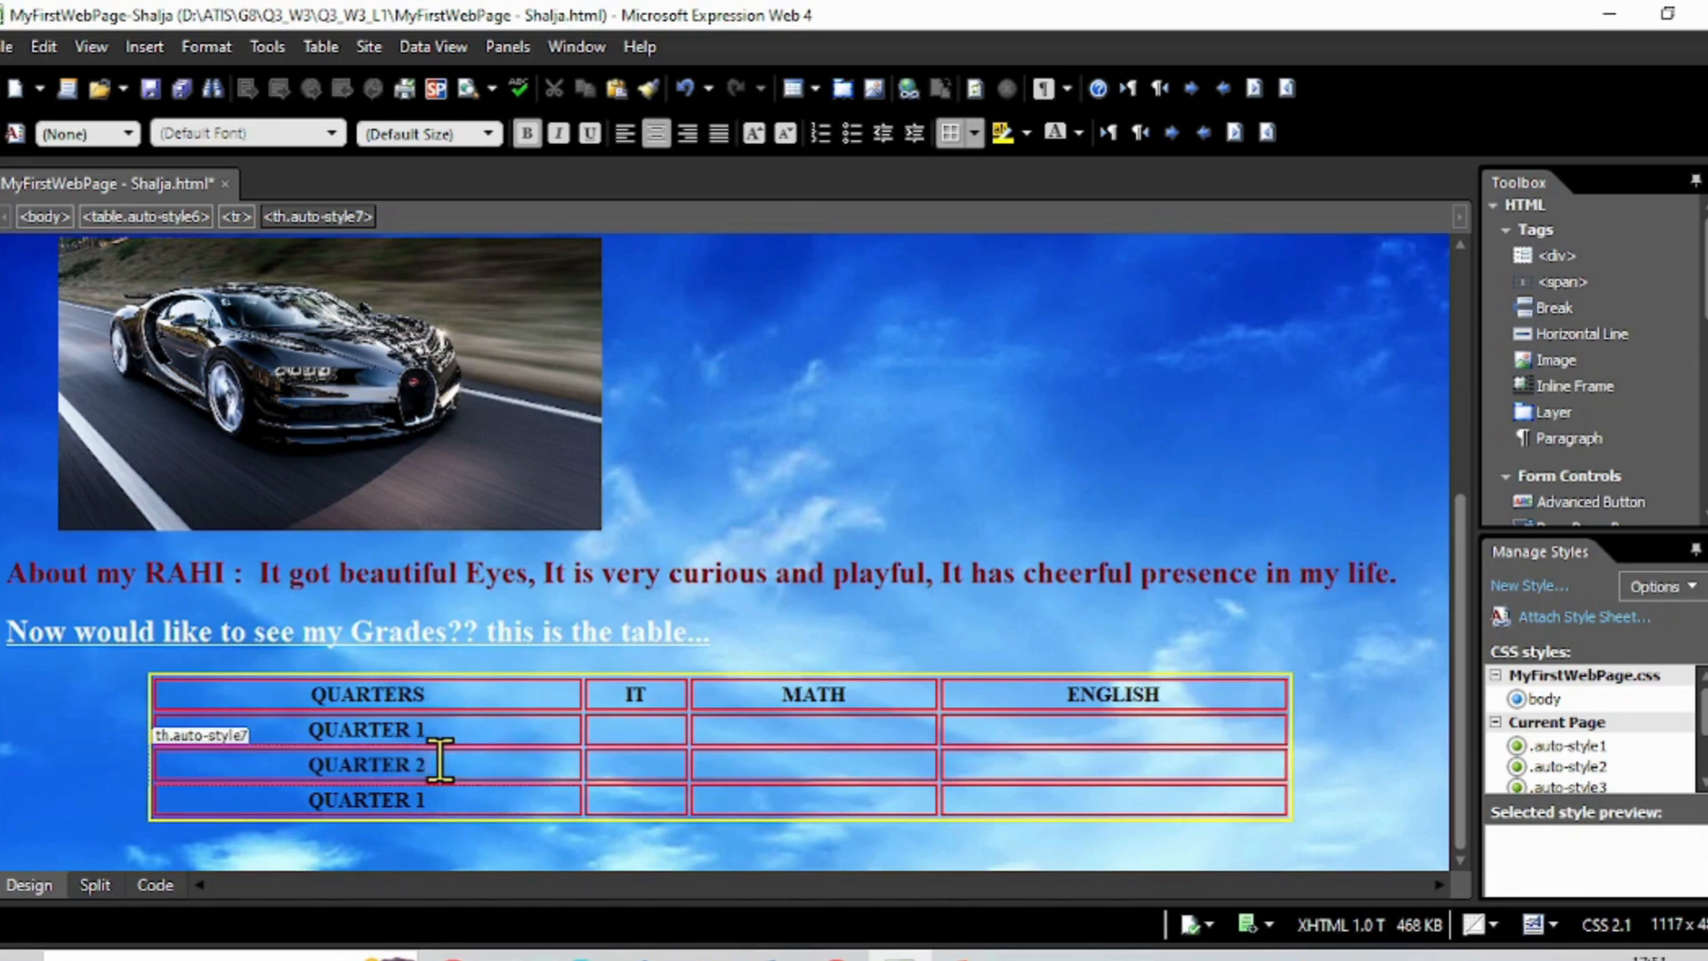
pyautogui.click(439, 800)
pyautogui.press('BackSpace')
pyautogui.write('3')
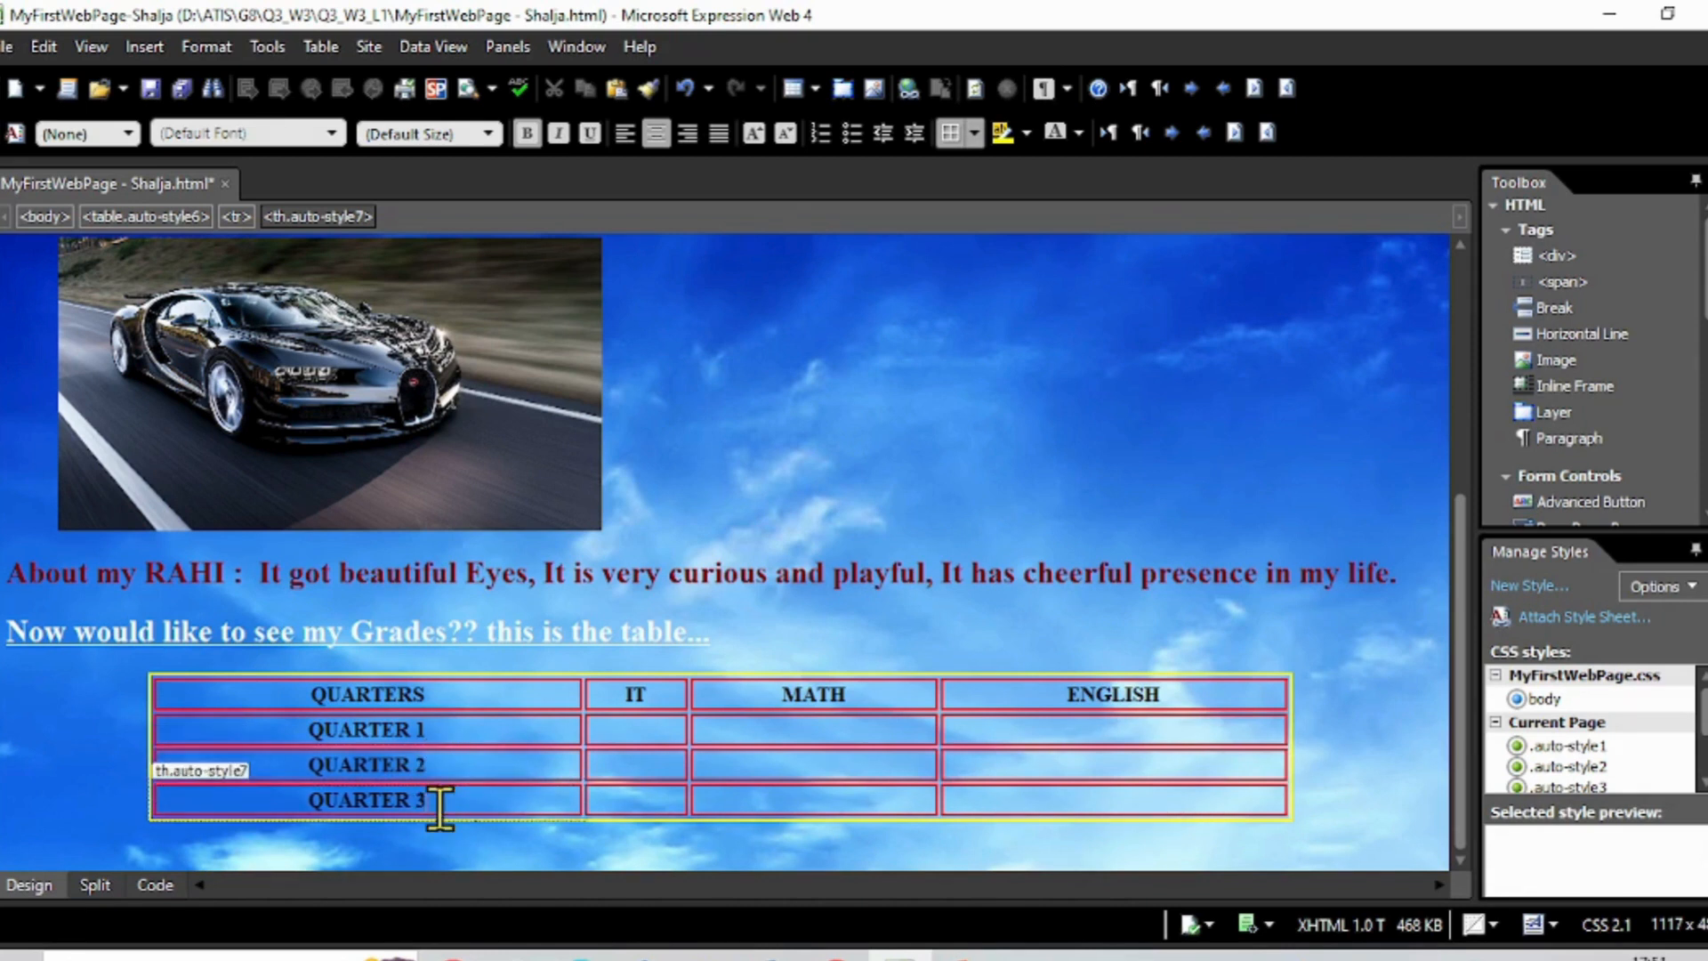
# Fill the IT column with the grades 99, 89 and 99 for quarters 1 to 3.
pyautogui.click(646, 739)
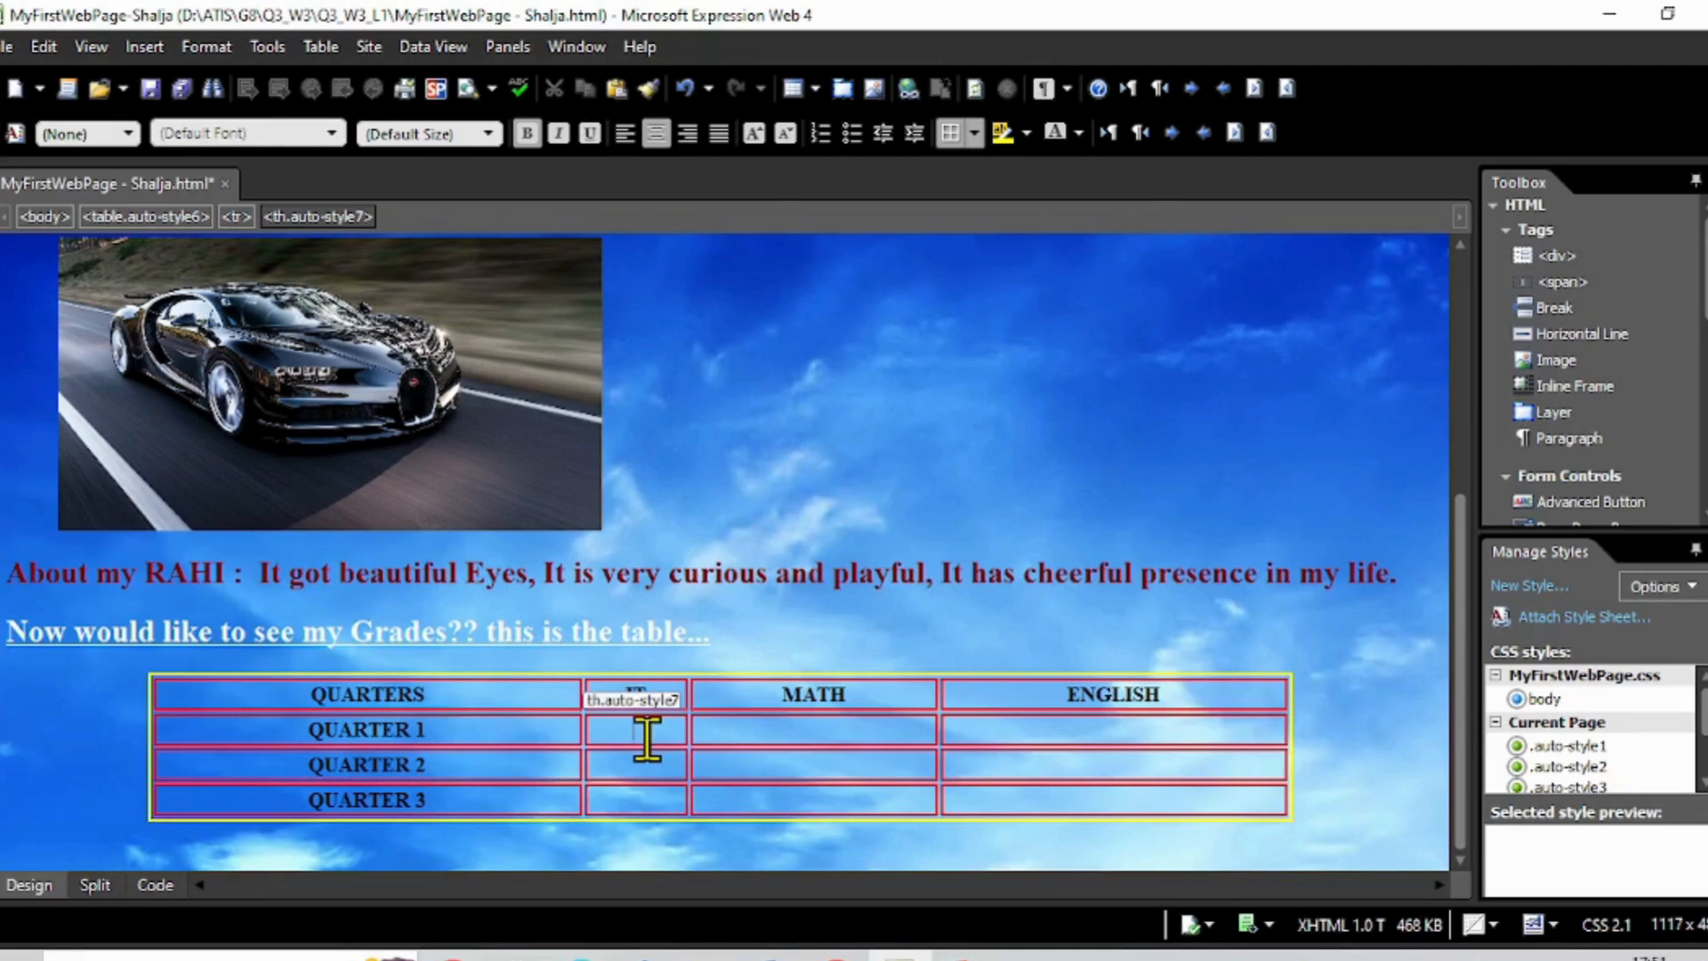
pyautogui.write('99')
pyautogui.click(643, 763)
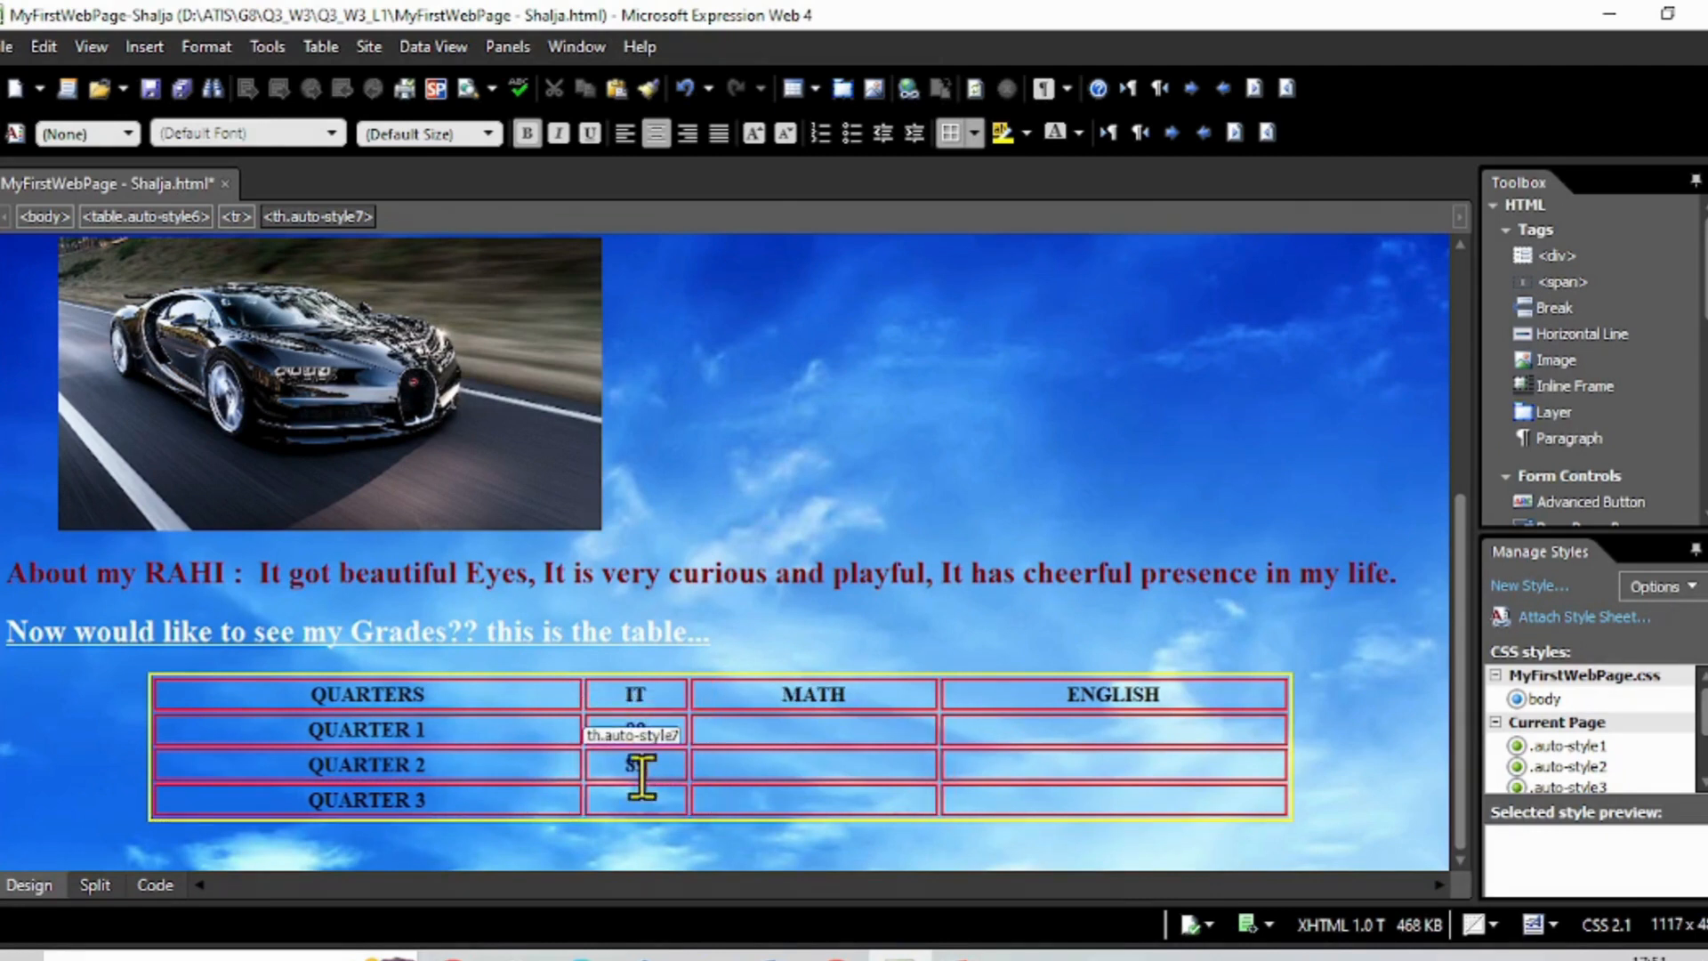
pyautogui.write('99')
pyautogui.click(641, 796)
pyautogui.write('99')
# Fill the MATH column with the grades 89, 78 and 78 for quarters 1 to 3.
pyautogui.click(807, 739)
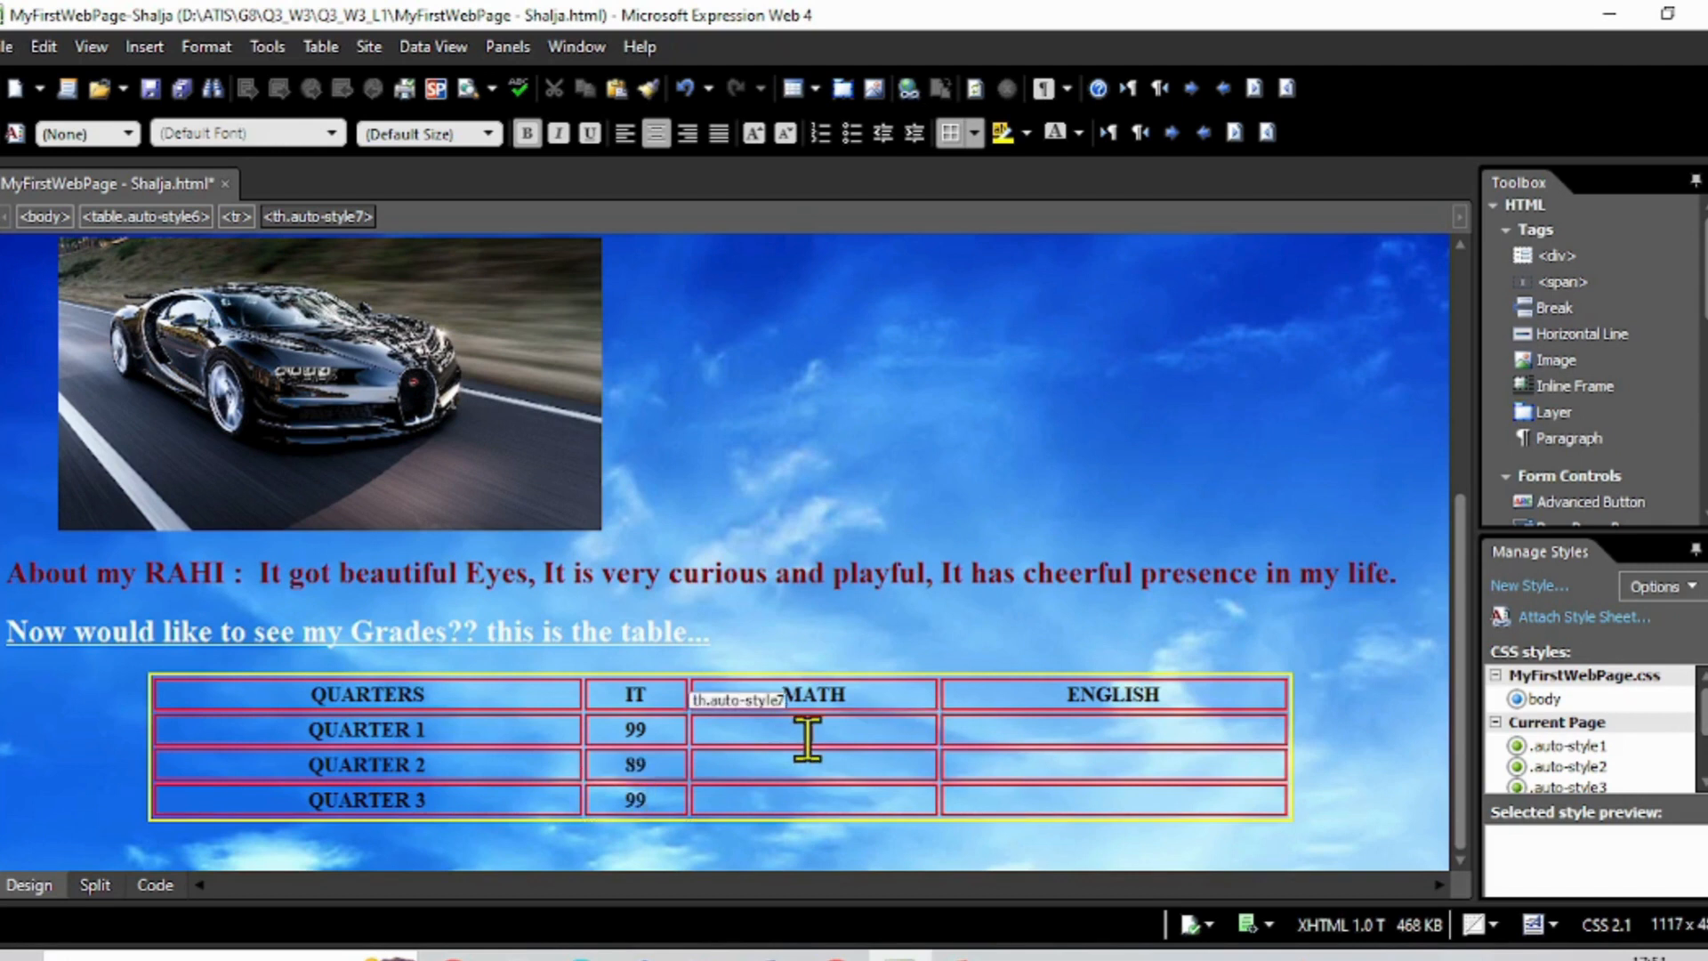
pyautogui.write('89')
pyautogui.click(811, 767)
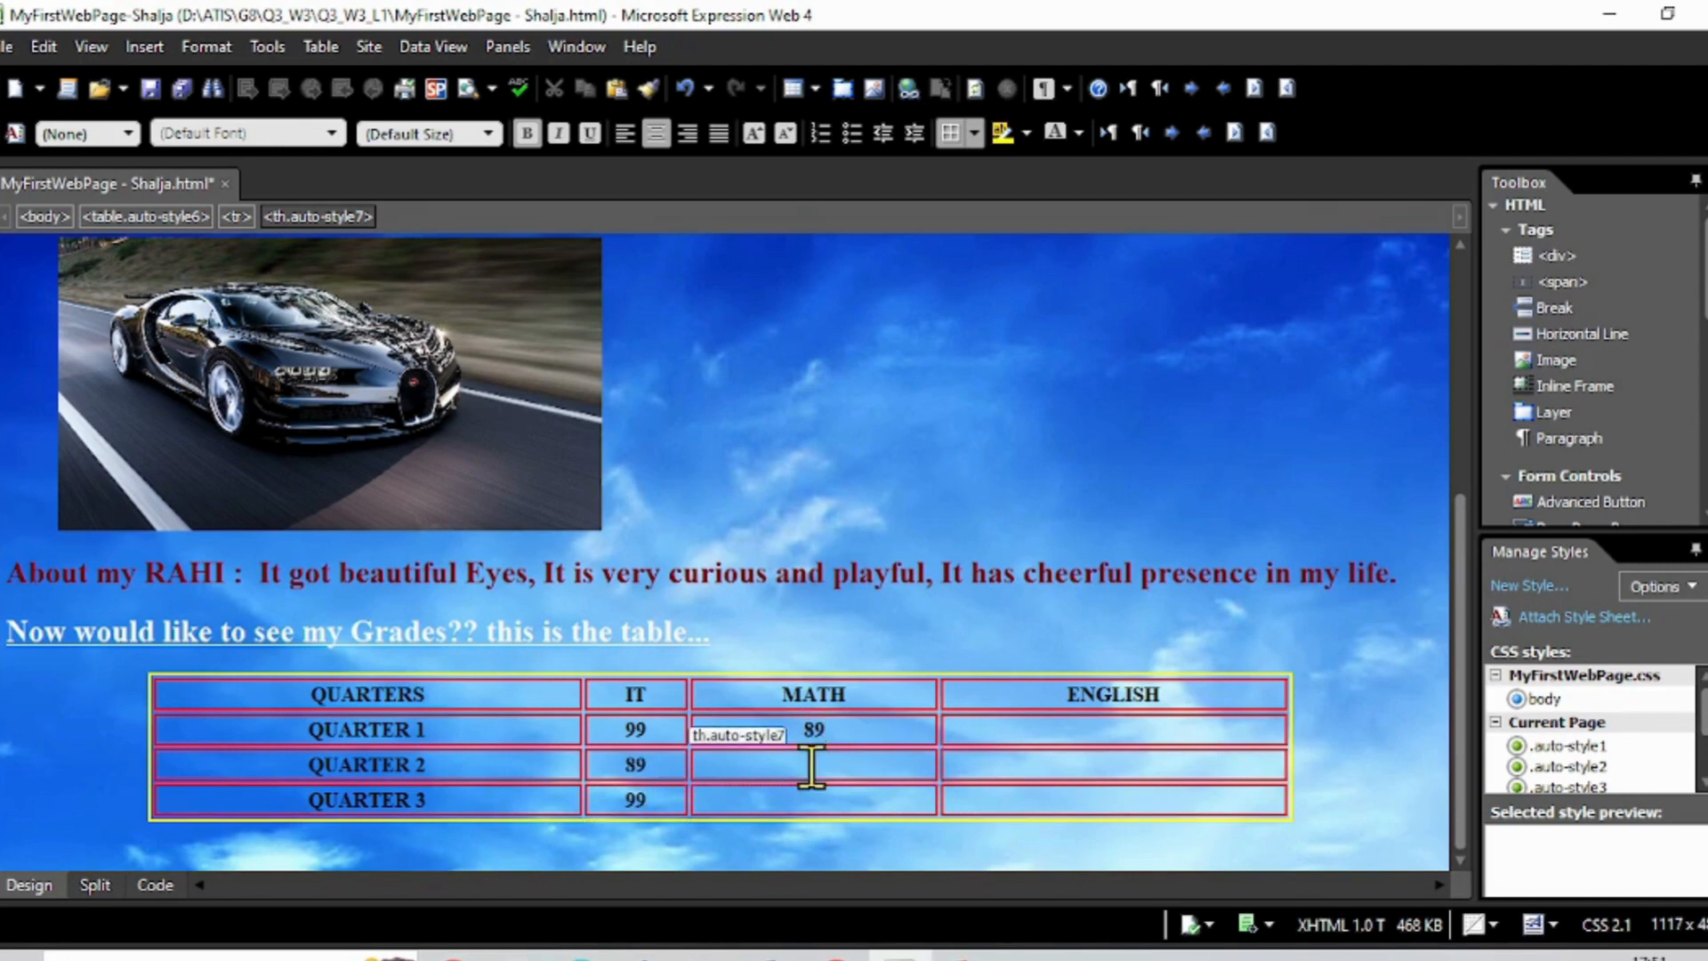
pyautogui.write('78')
pyautogui.click(812, 801)
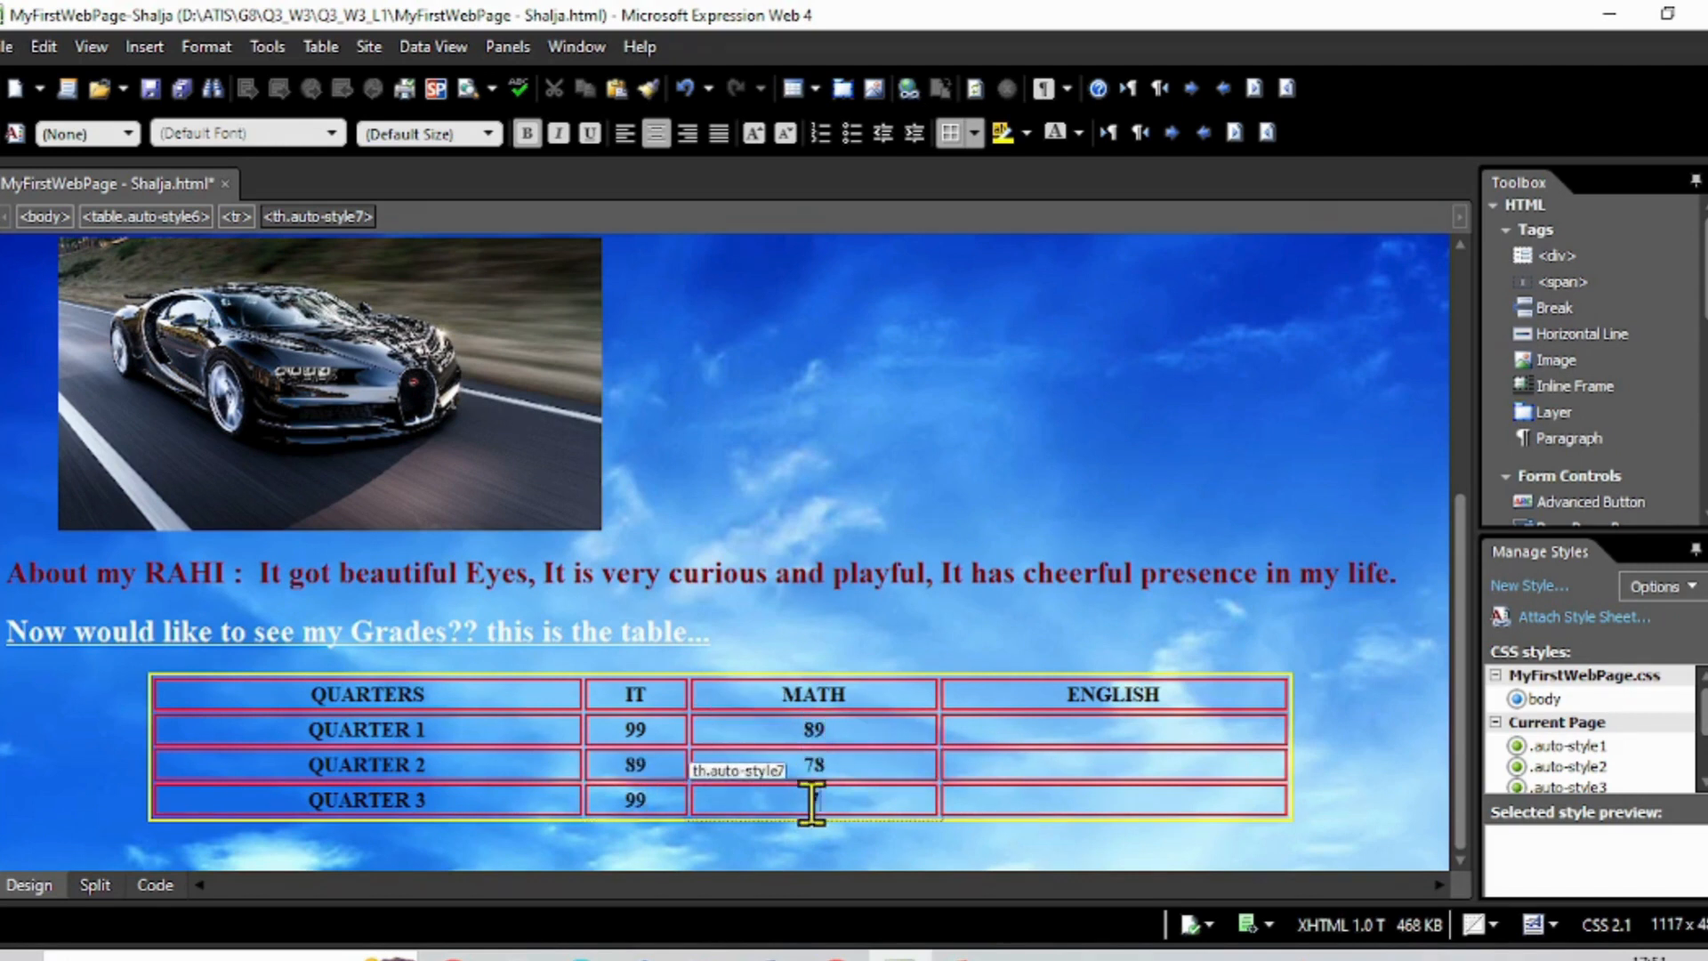
pyautogui.write('78')
pyautogui.click(1147, 735)
pyautogui.write('9')
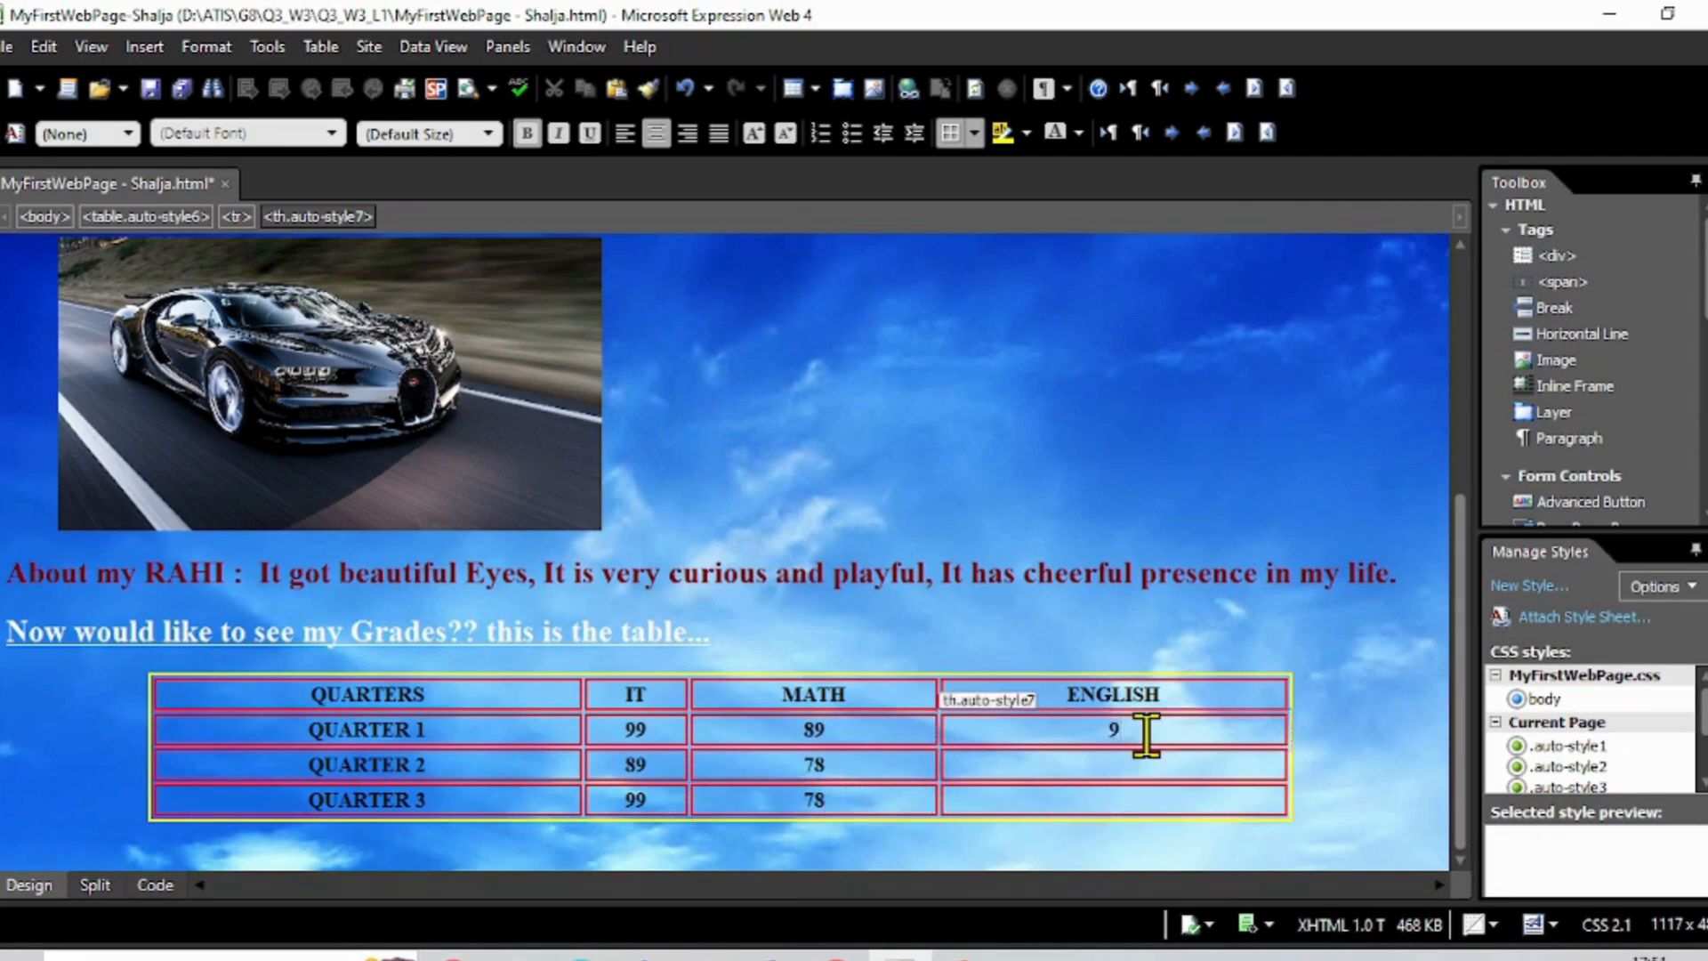
pyautogui.write('8')
pyautogui.click(1148, 746)
pyautogui.write('88')
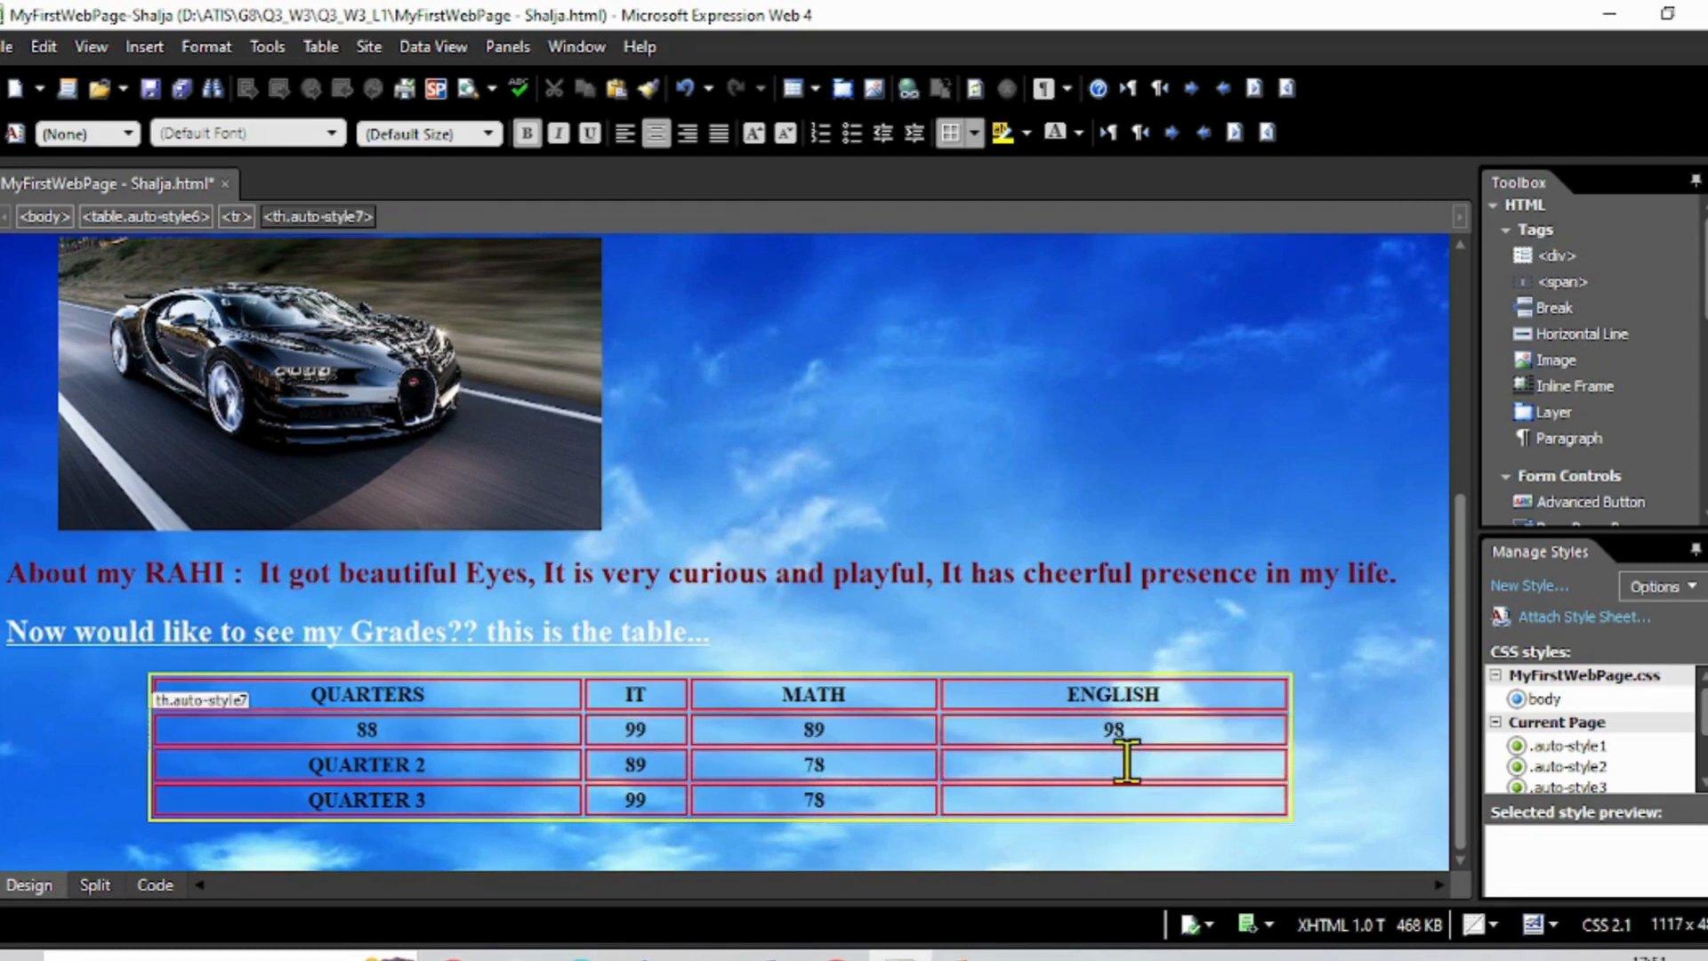
pyautogui.click(1128, 762)
pyautogui.hotkey('ctrl', 'z')
pyautogui.hotkey('ctrl', 'z')
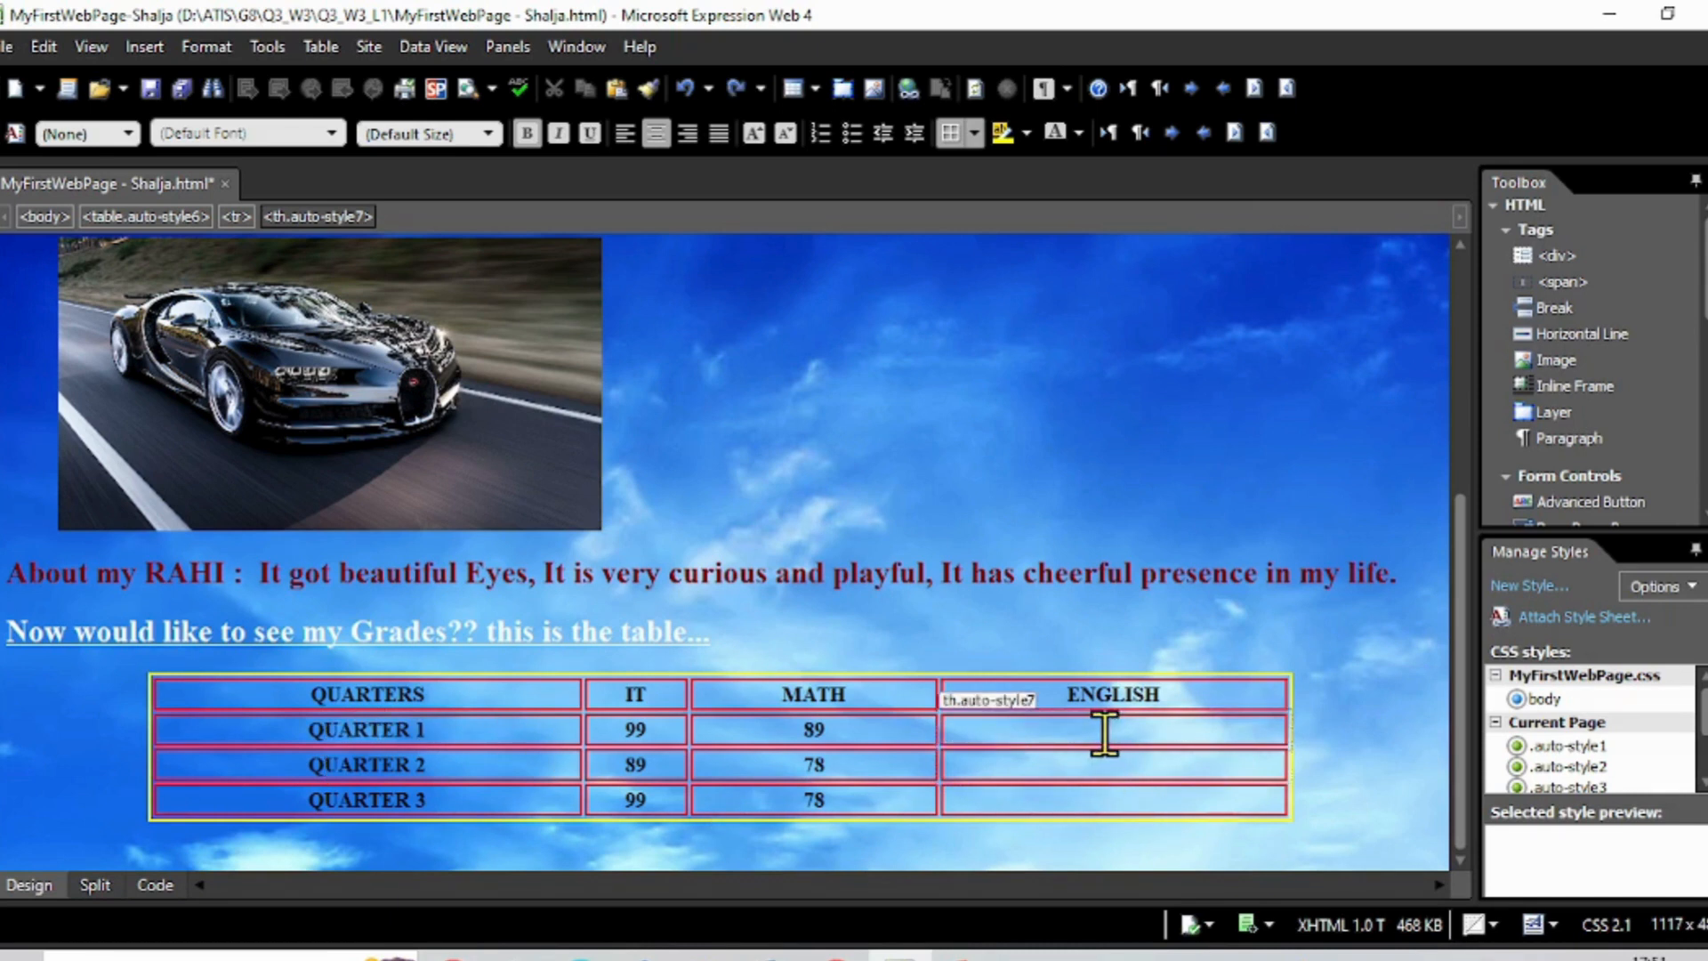
# Fill the ENGLISH column with the grades 99, 89 and 89 for quarters 1 to 3, and save the page.
pyautogui.write('99')
pyautogui.click(1154, 755)
pyautogui.write('89')
pyautogui.click(1136, 787)
pyautogui.write('89')
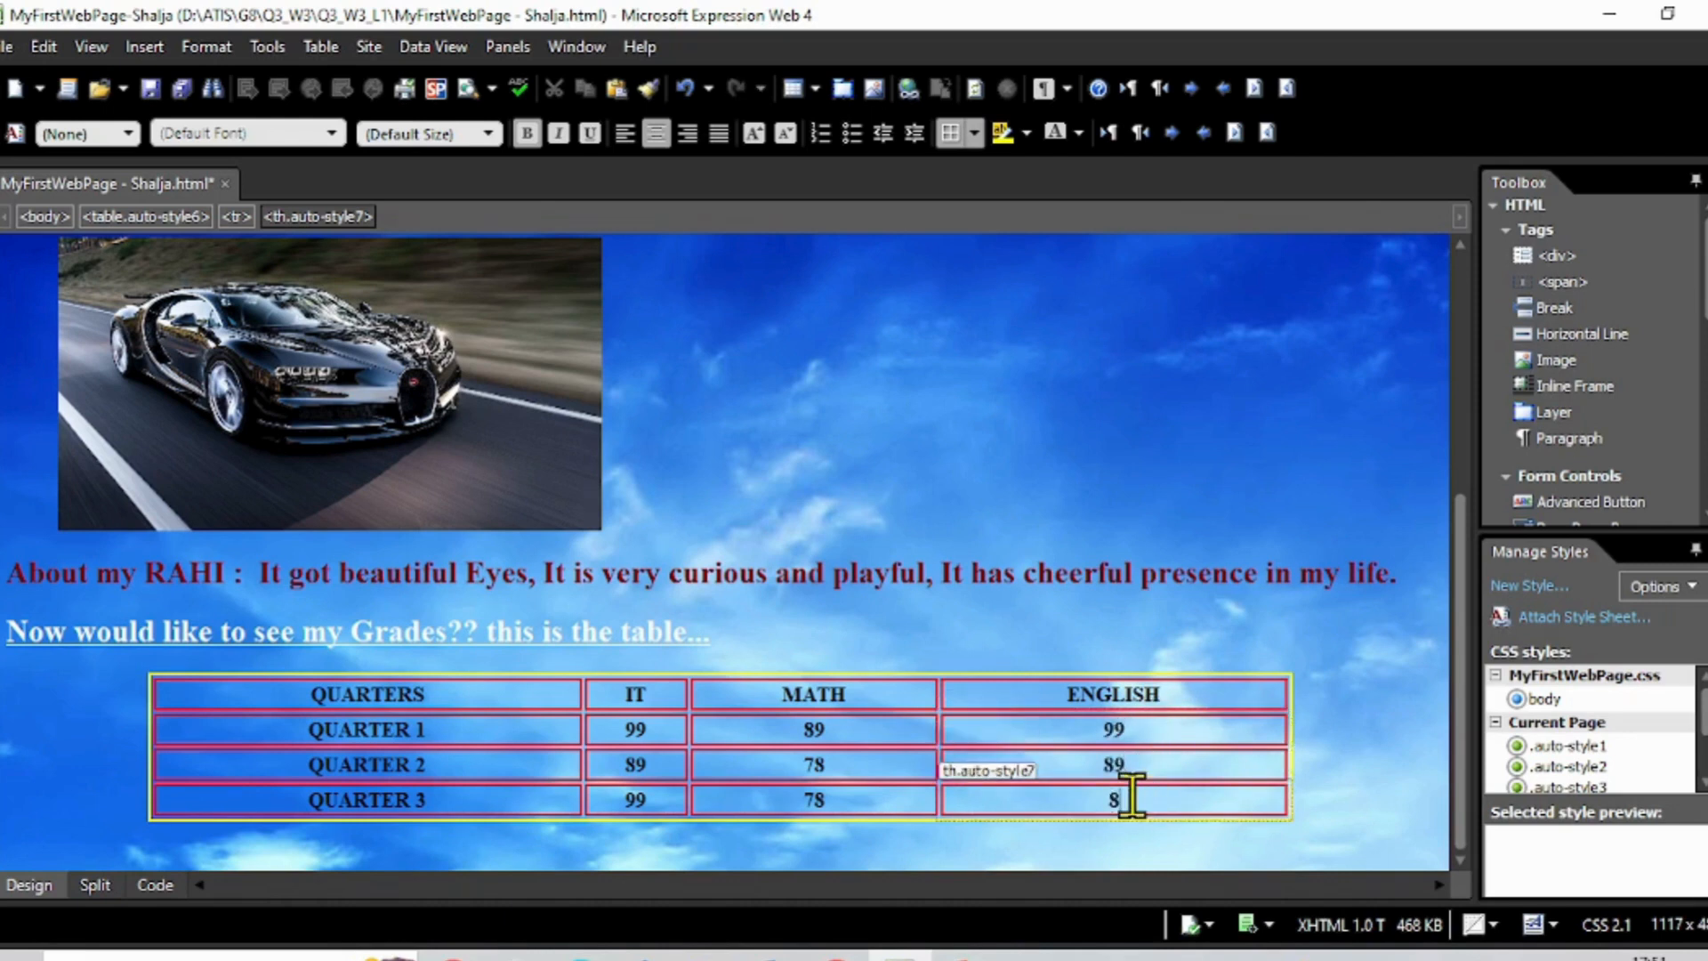
pyautogui.click(1241, 569)
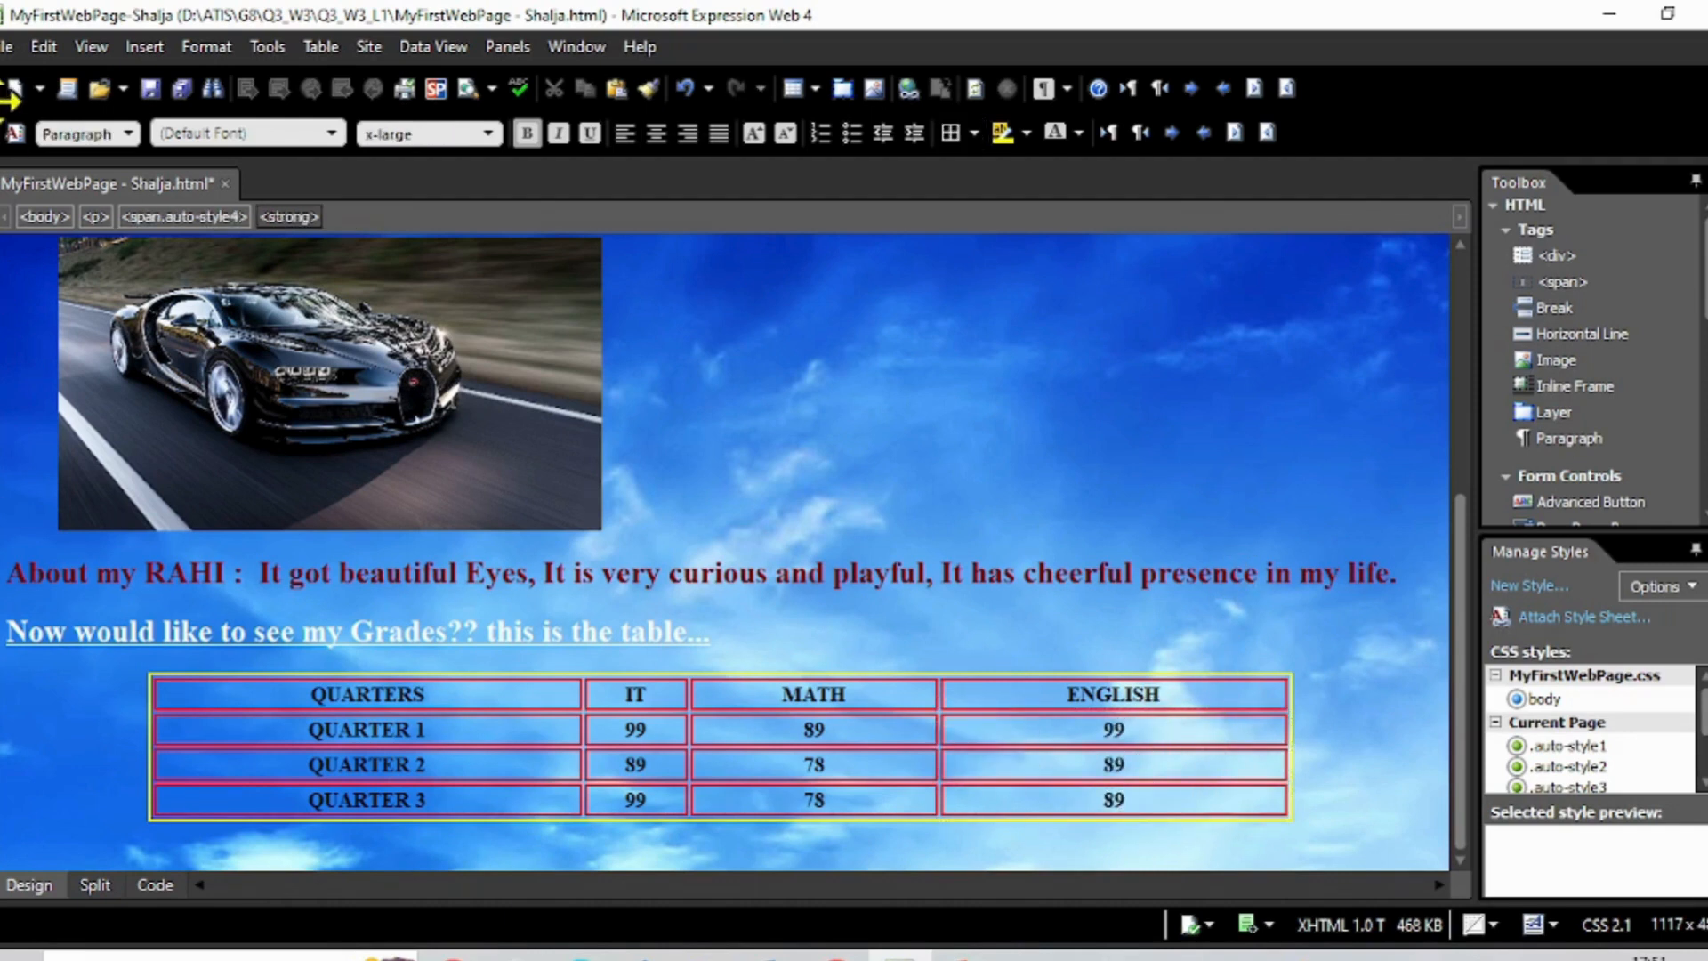
pyautogui.click(160, 95)
# Select the whole grades table and apply the large (18 pt) font size to its text.
pyautogui.moveTo(318, 696); pyautogui.dragTo(1255, 809)
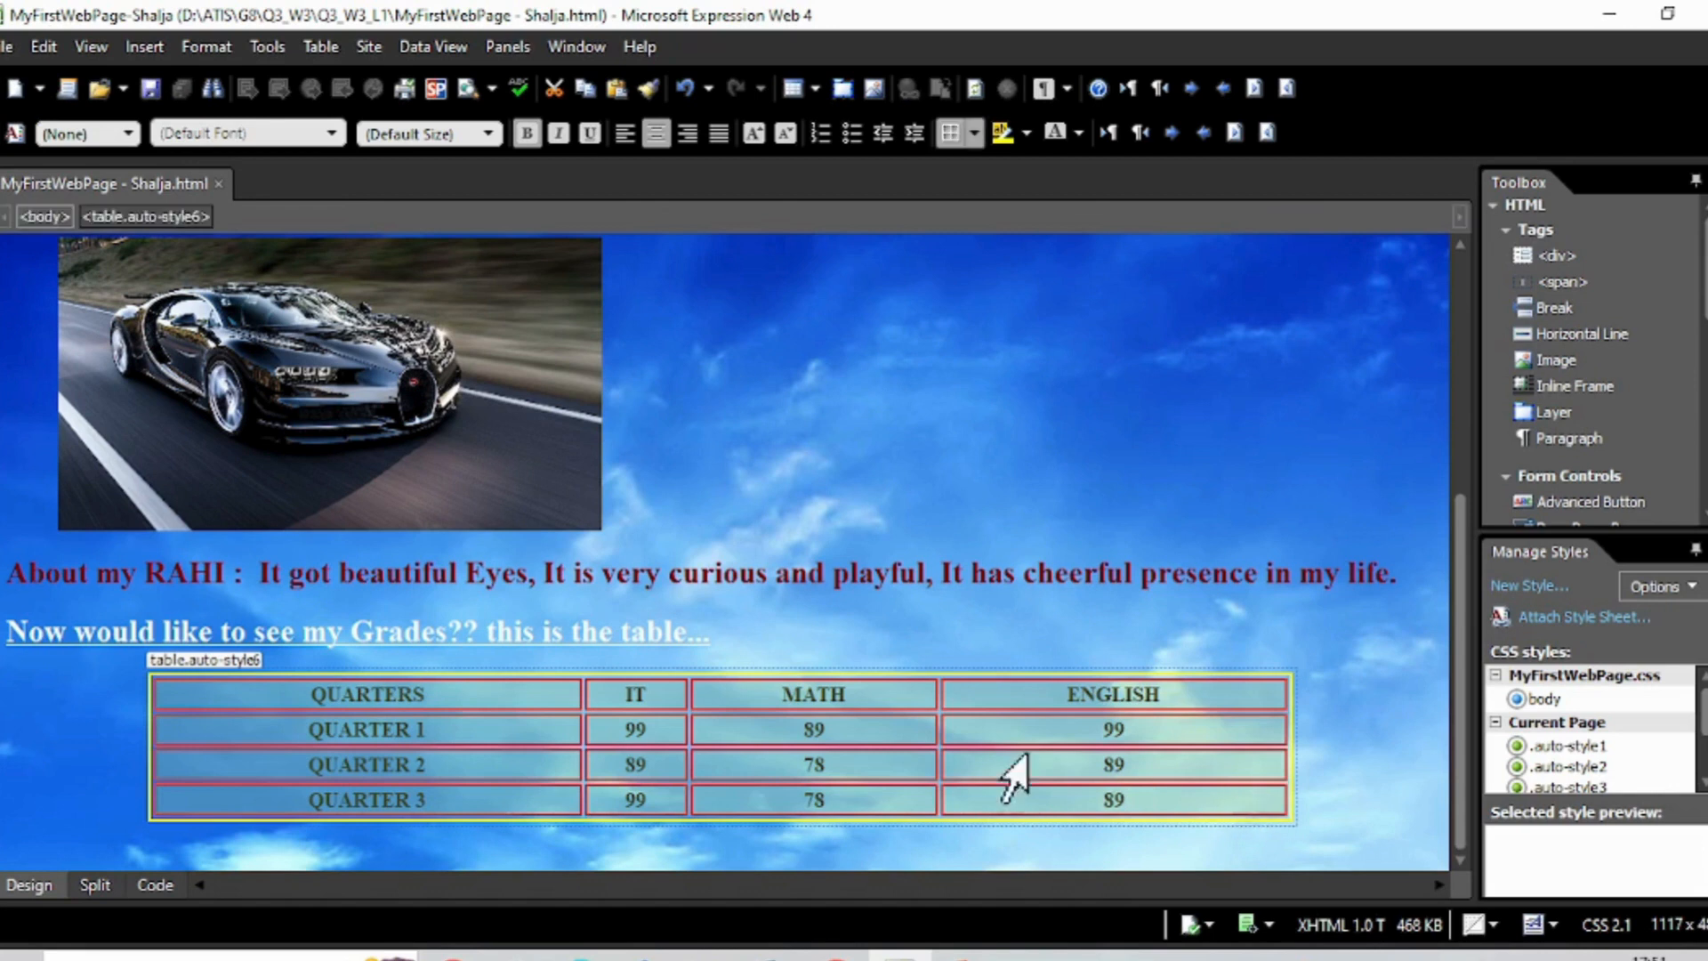
pyautogui.rightClick(525, 729)
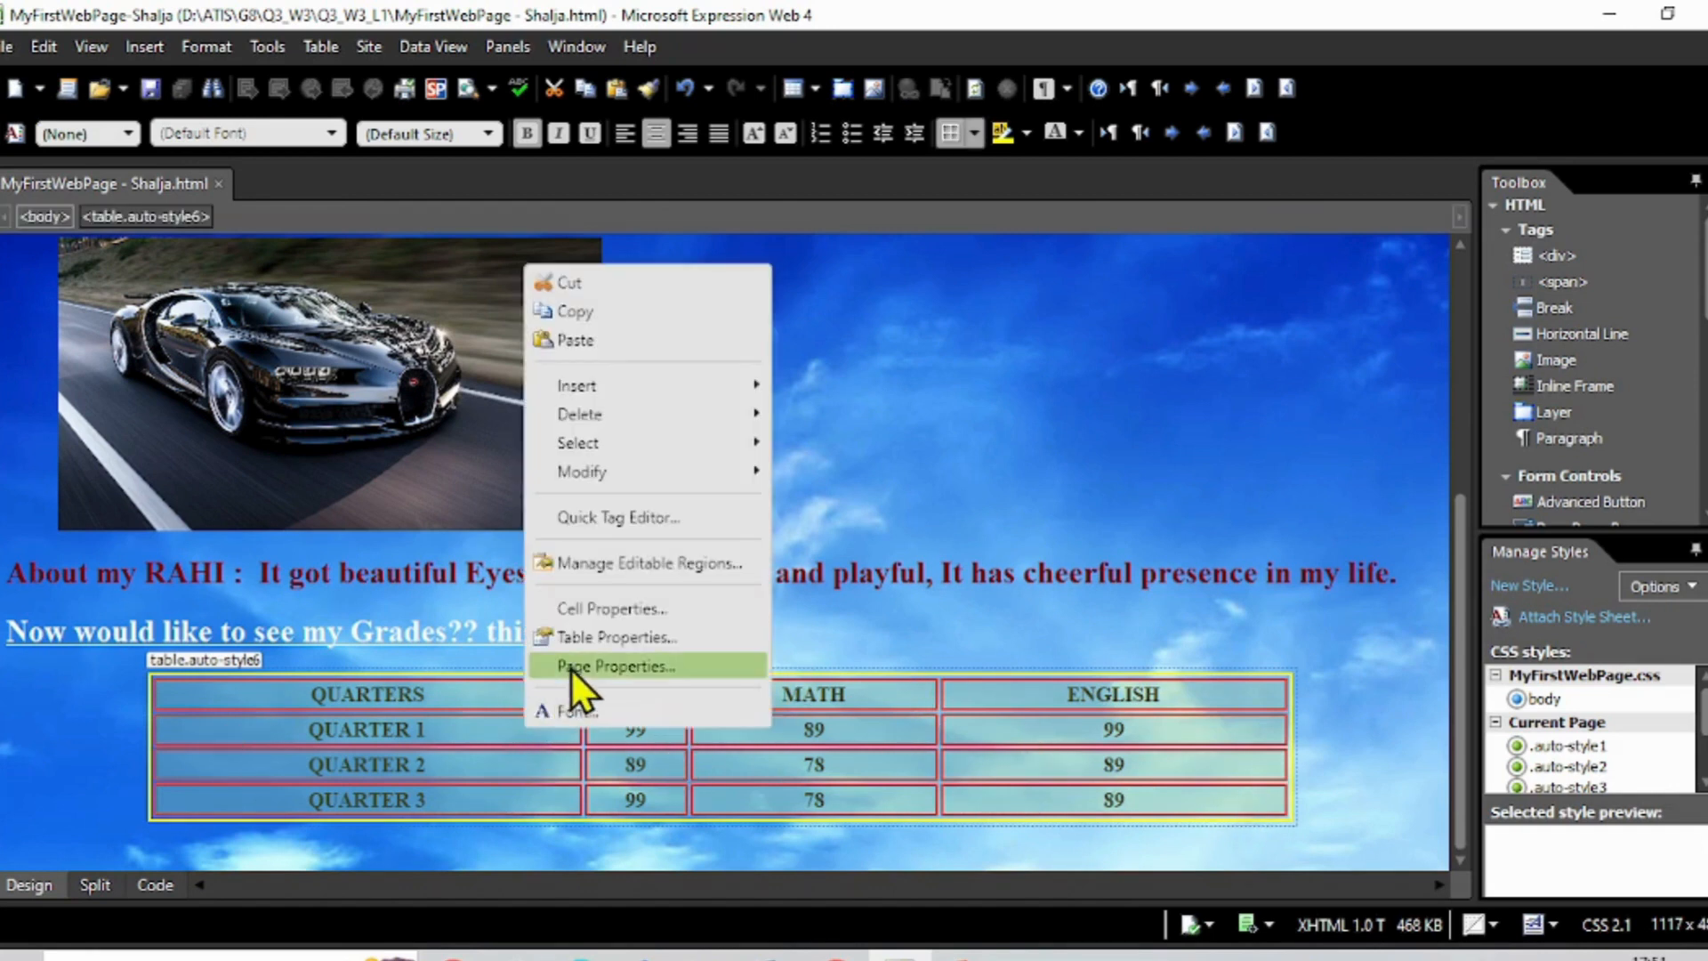
pyautogui.click(587, 713)
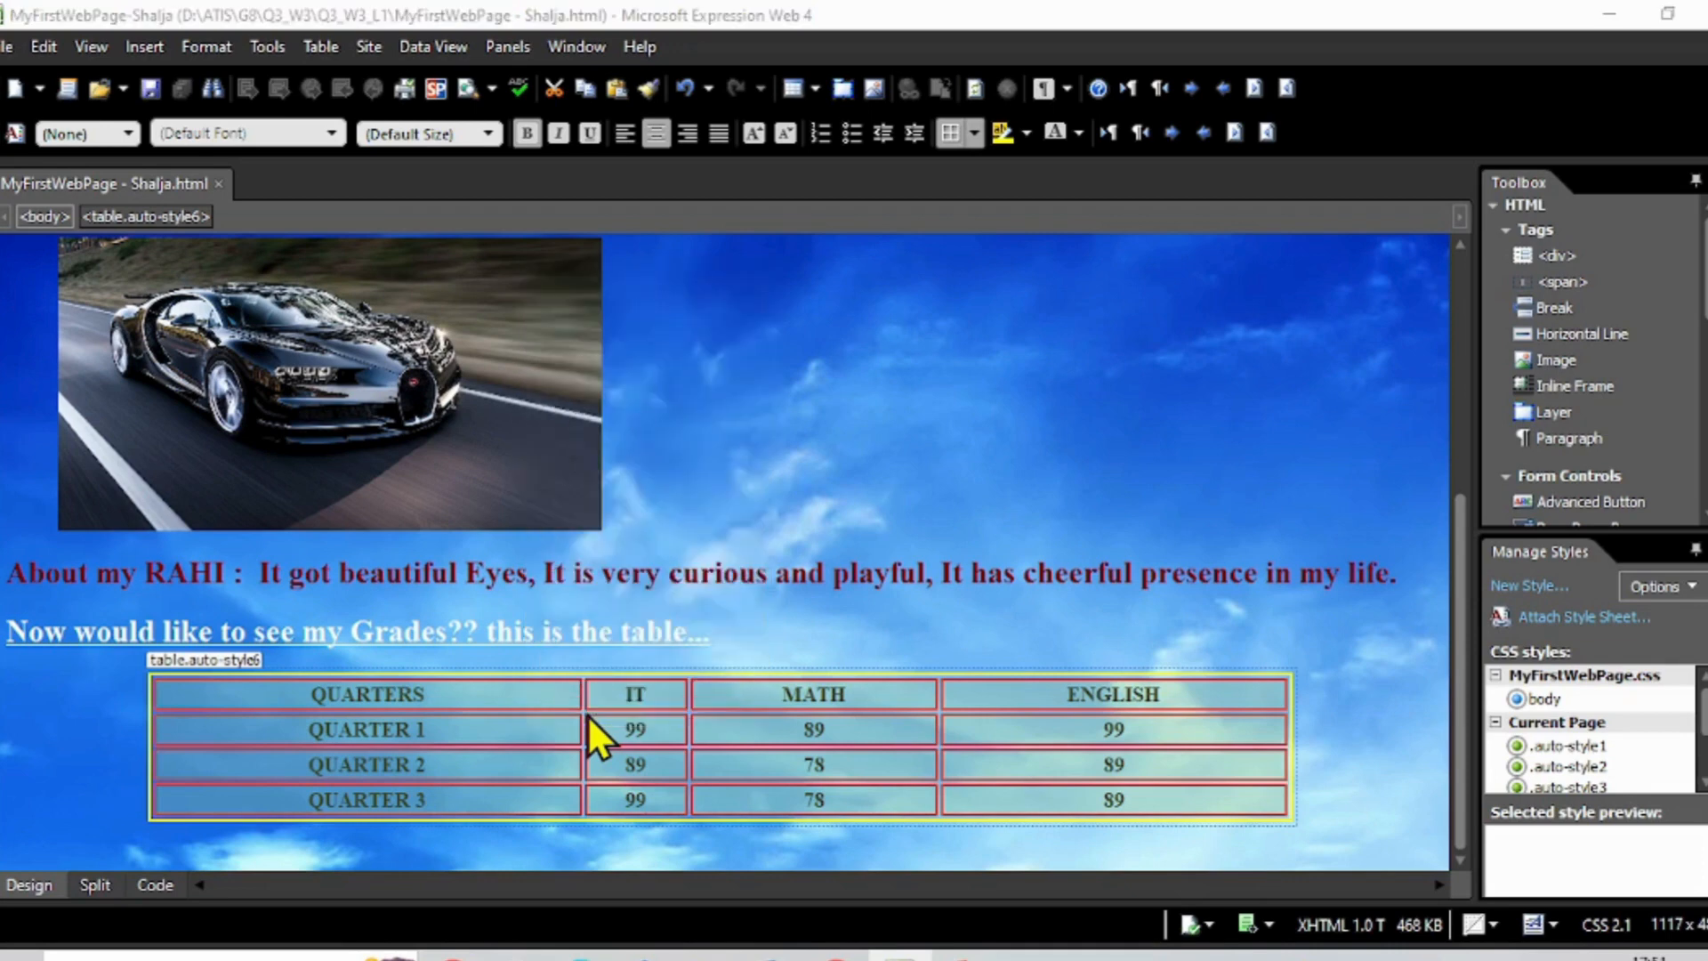
pyautogui.click(1128, 373)
pyautogui.click(1128, 373)
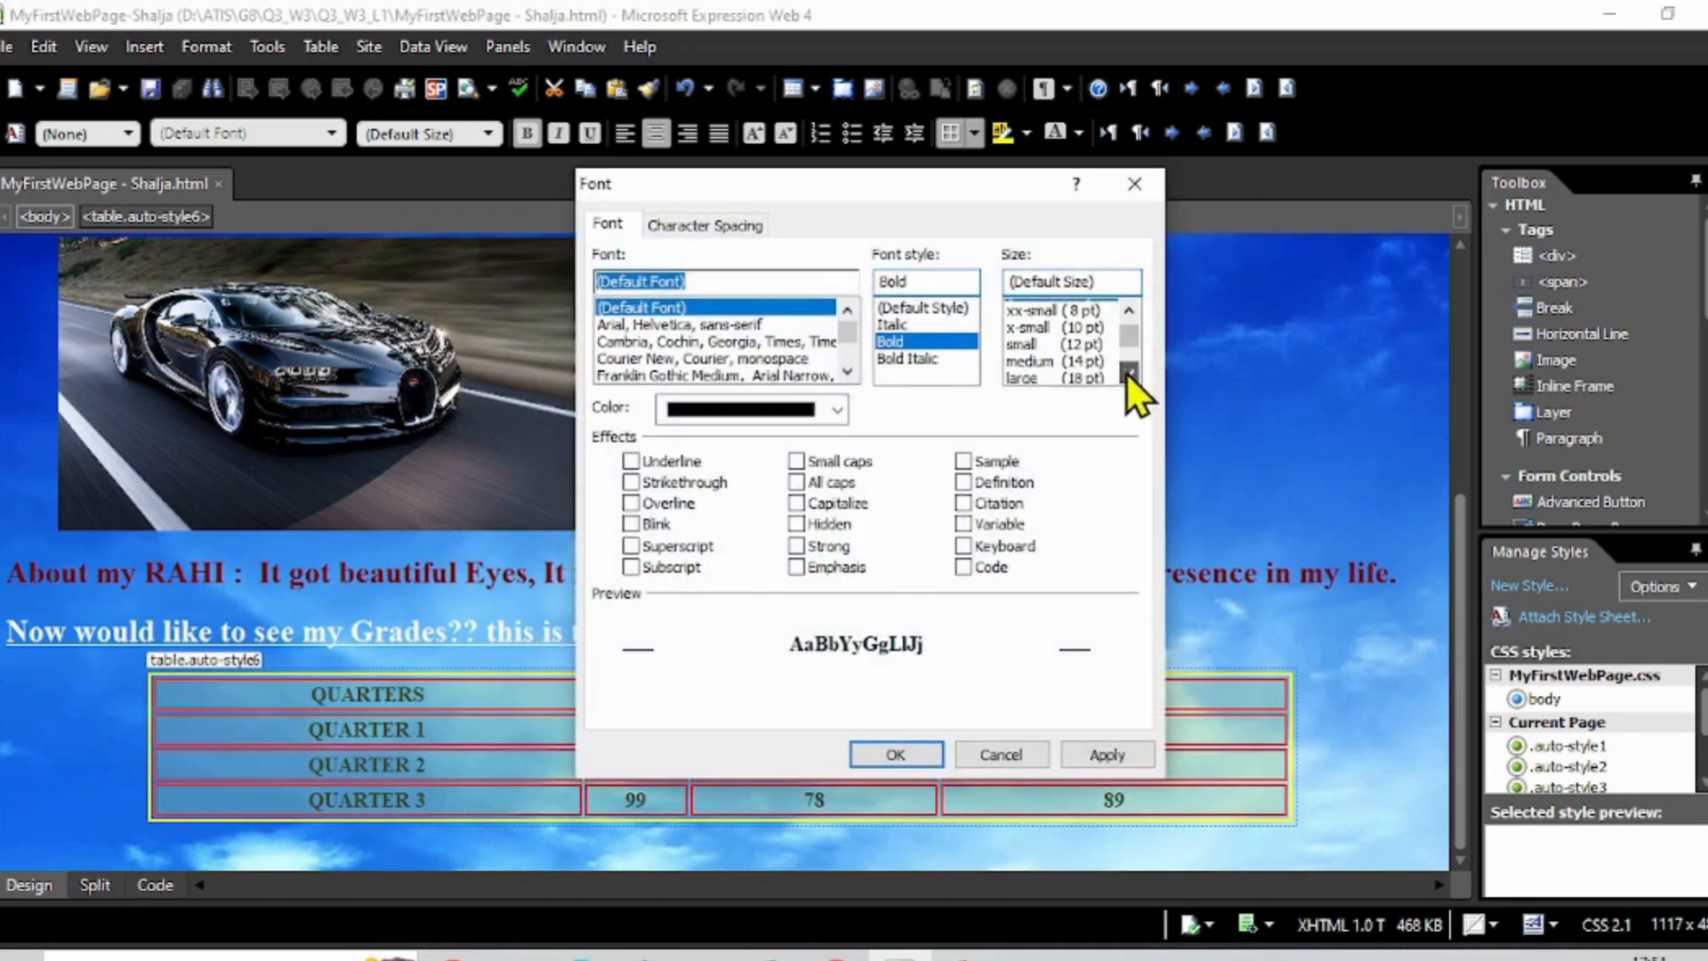
pyautogui.click(1042, 347)
pyautogui.click(1043, 358)
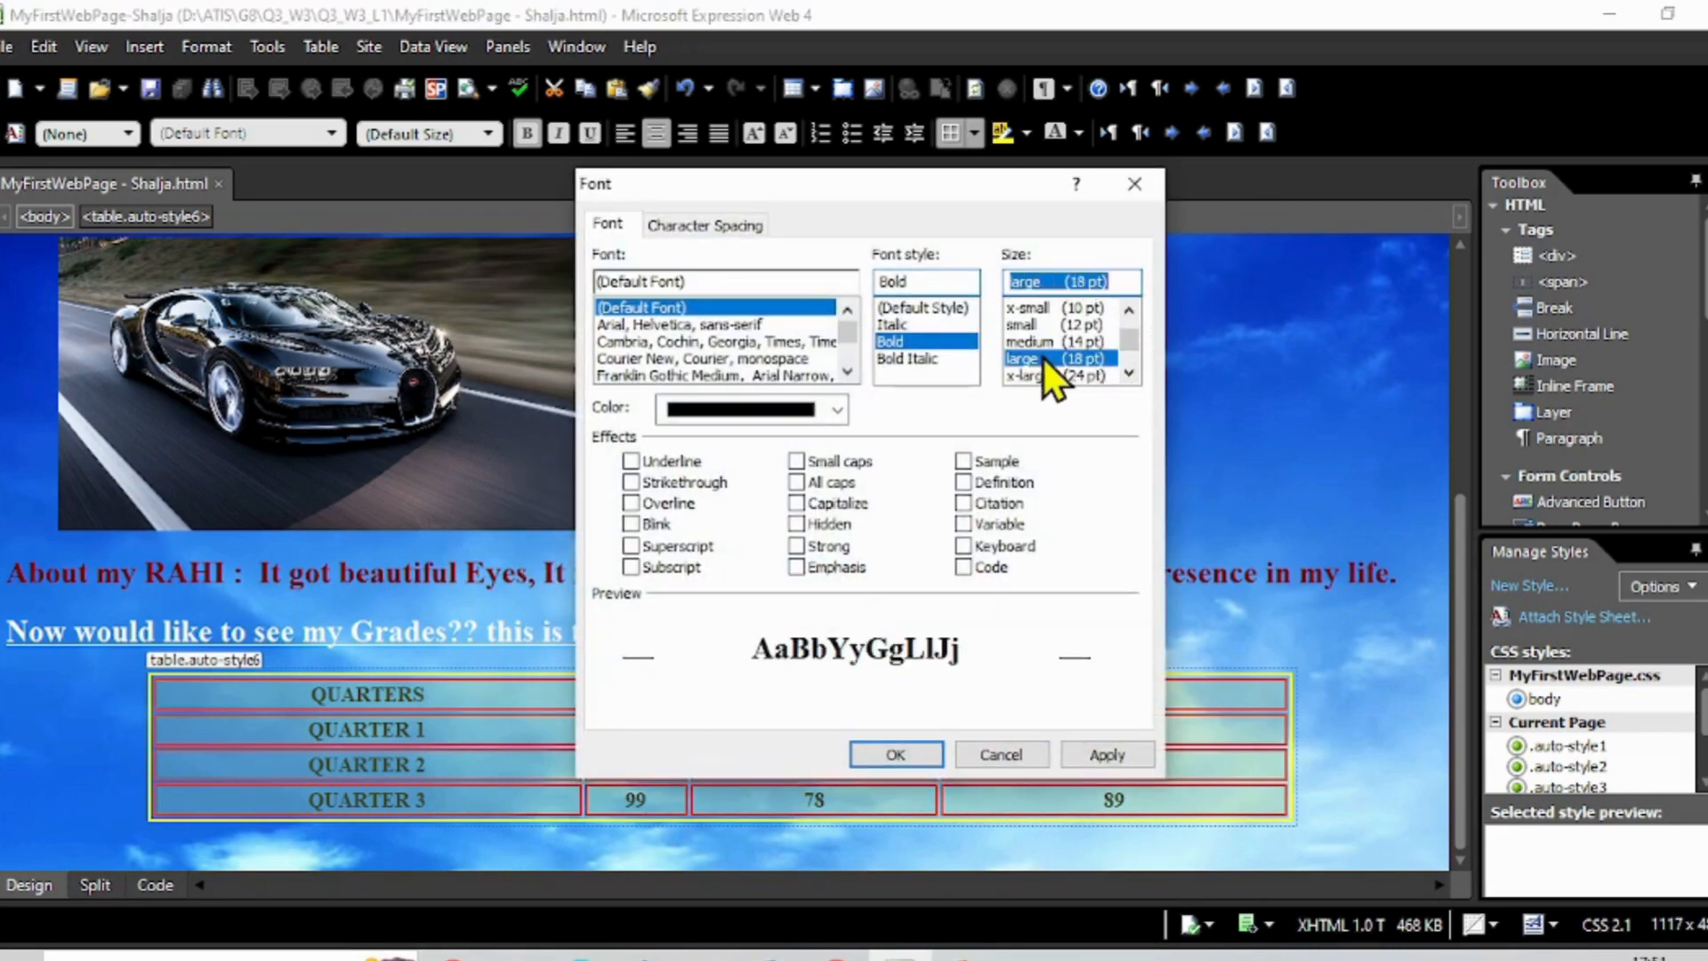
pyautogui.click(1087, 752)
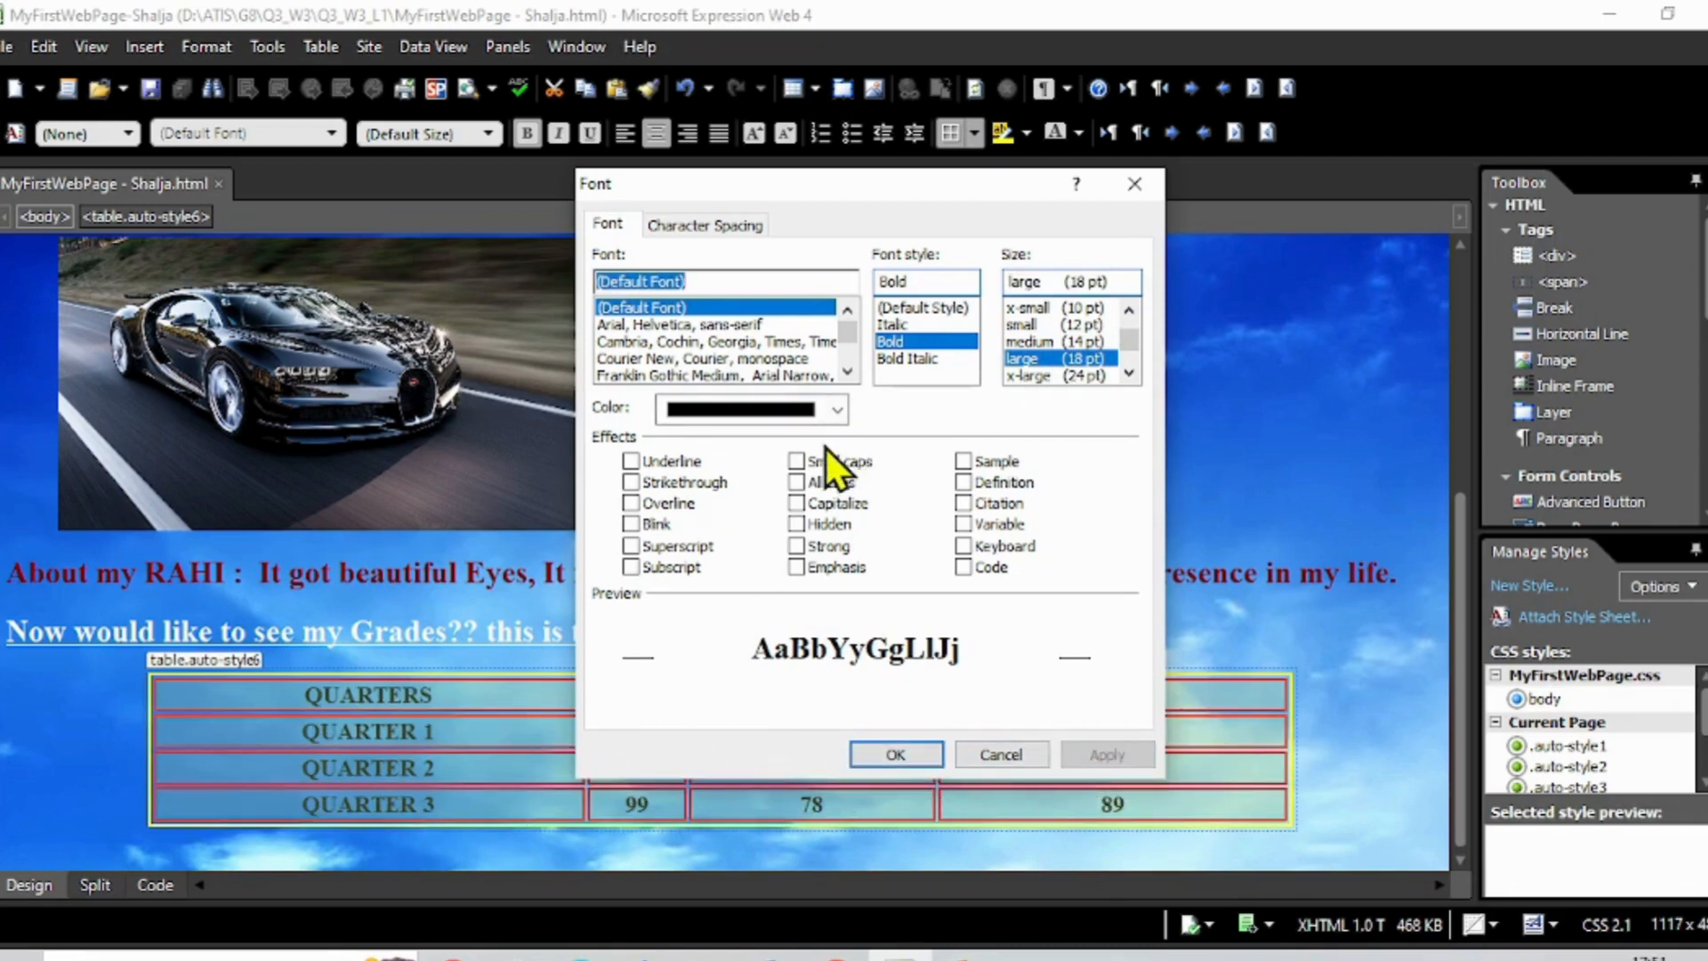
# Set the grades table's text colour to white and apply the font settings.
pyautogui.click(835, 410)
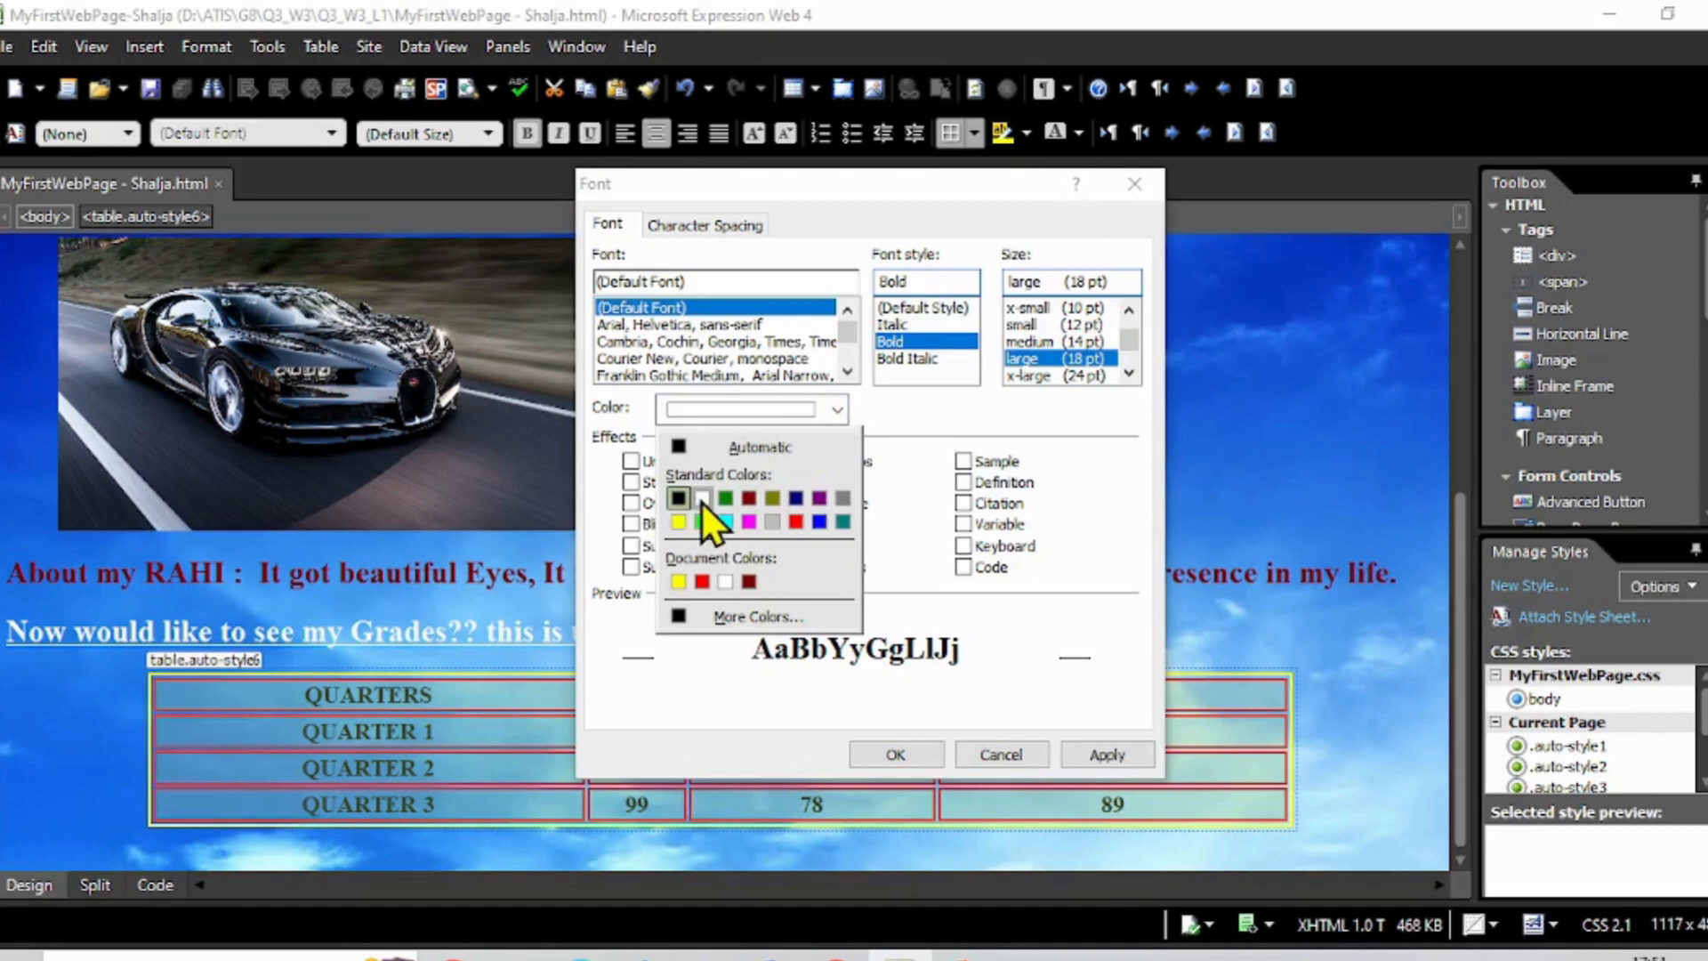
pyautogui.click(702, 501)
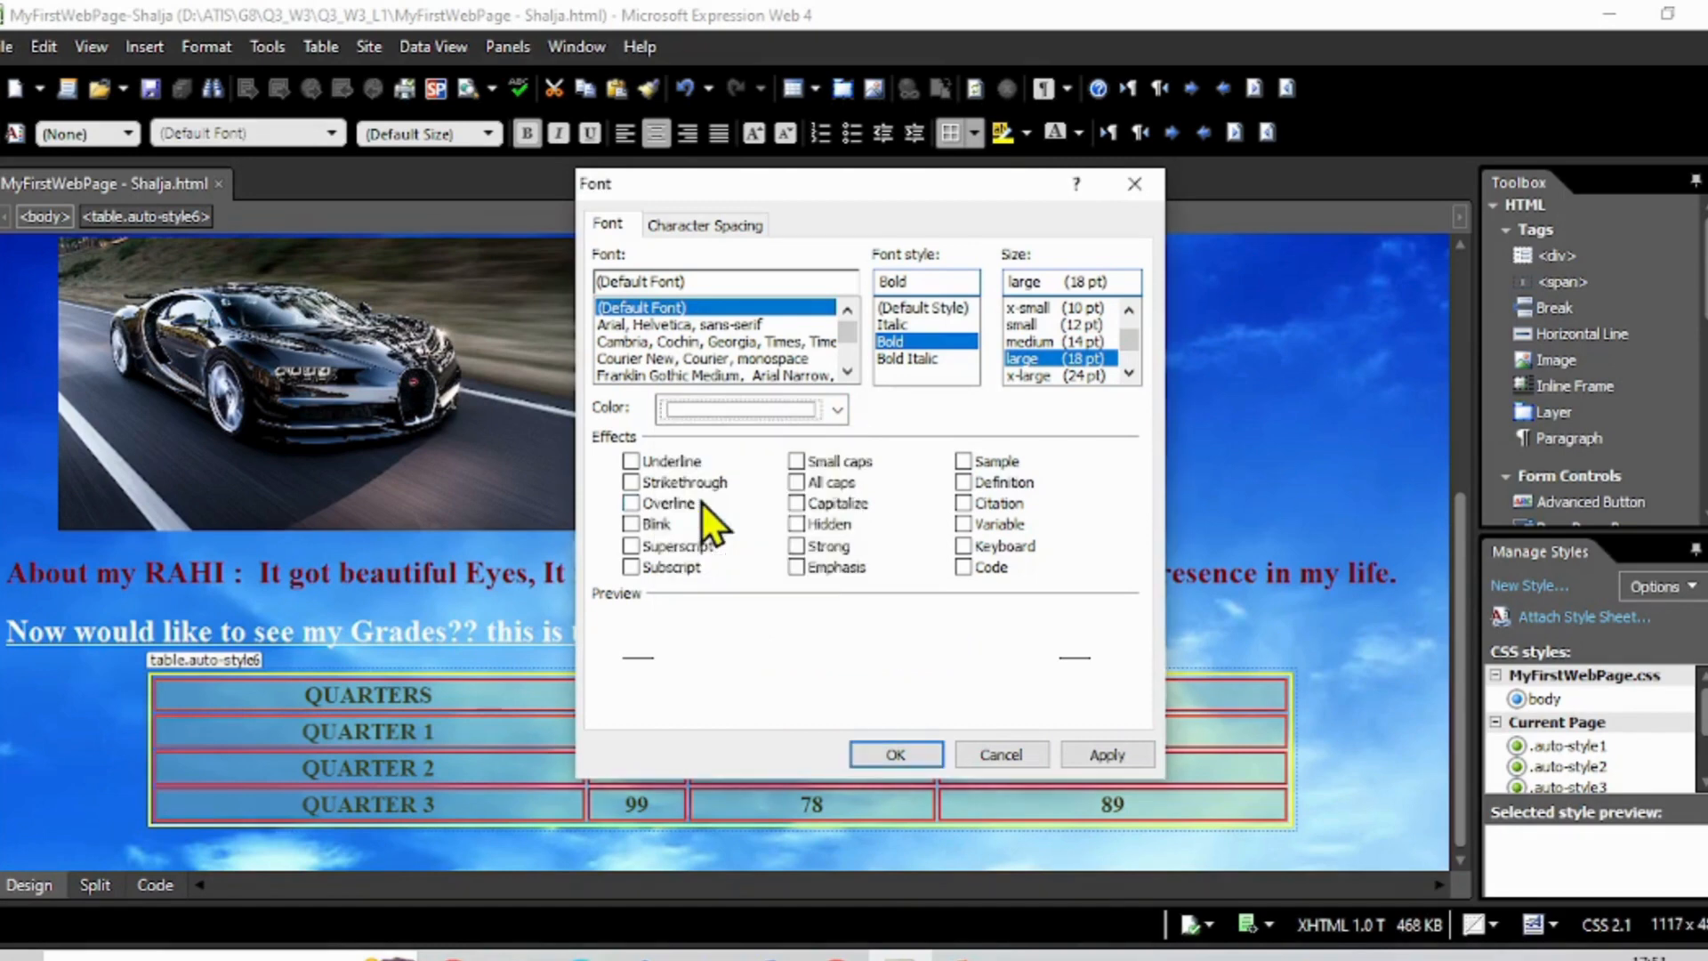
pyautogui.click(1087, 752)
pyautogui.click(924, 755)
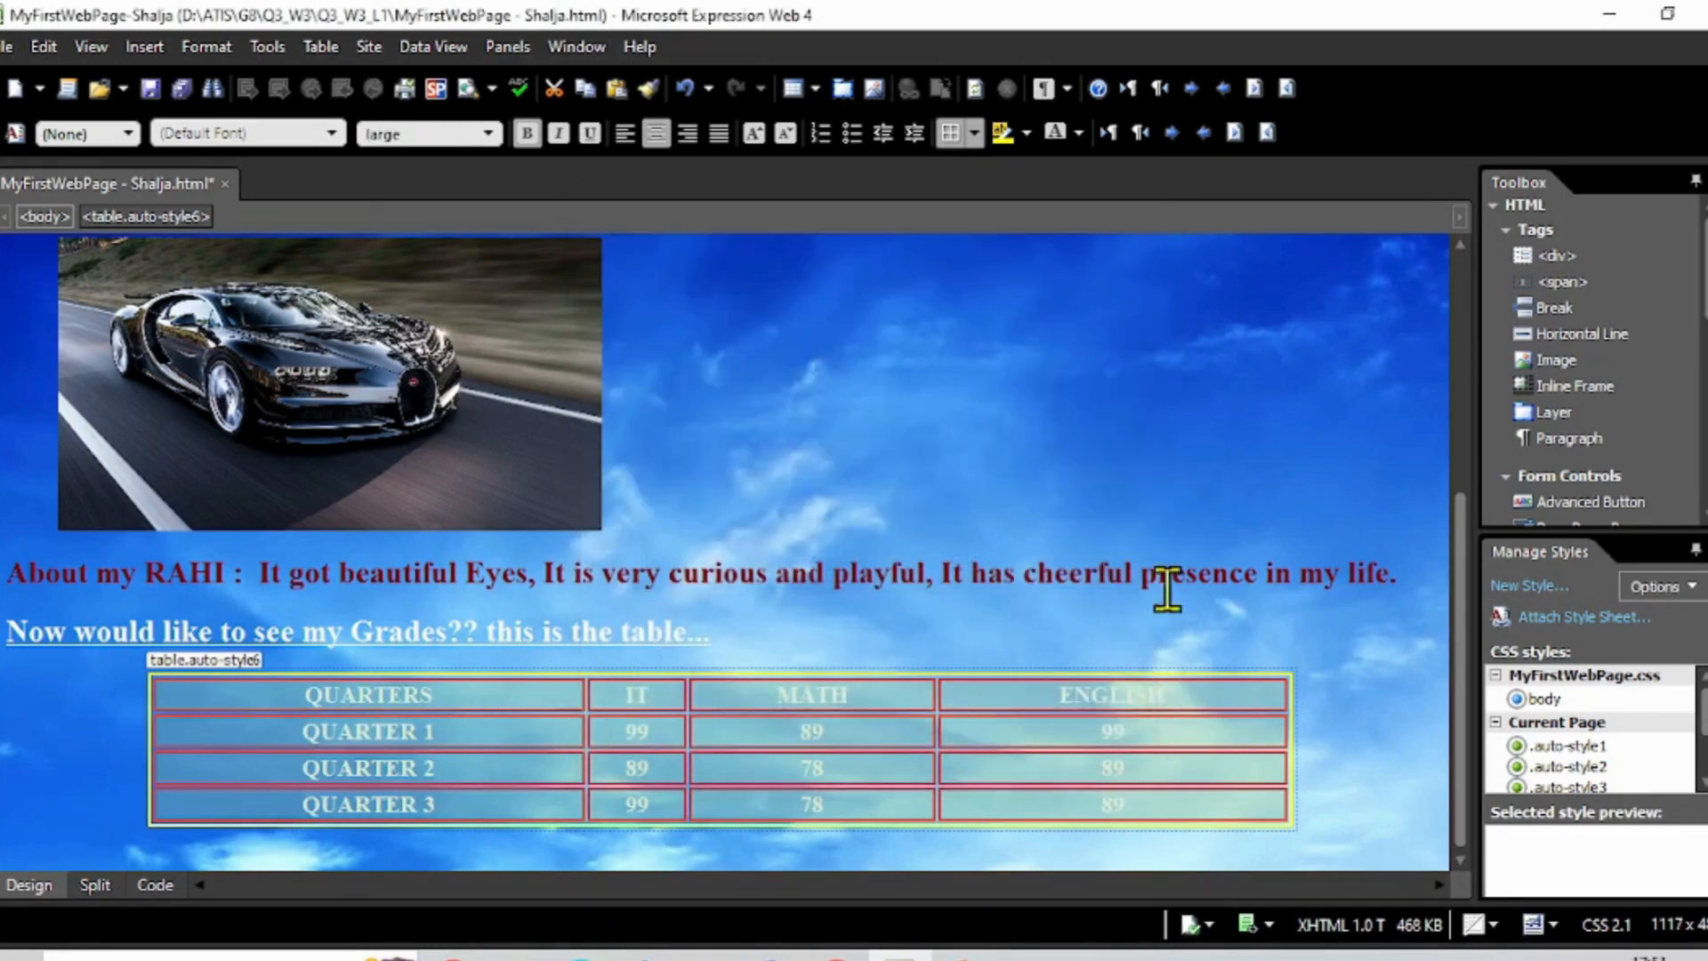
pyautogui.click(1167, 589)
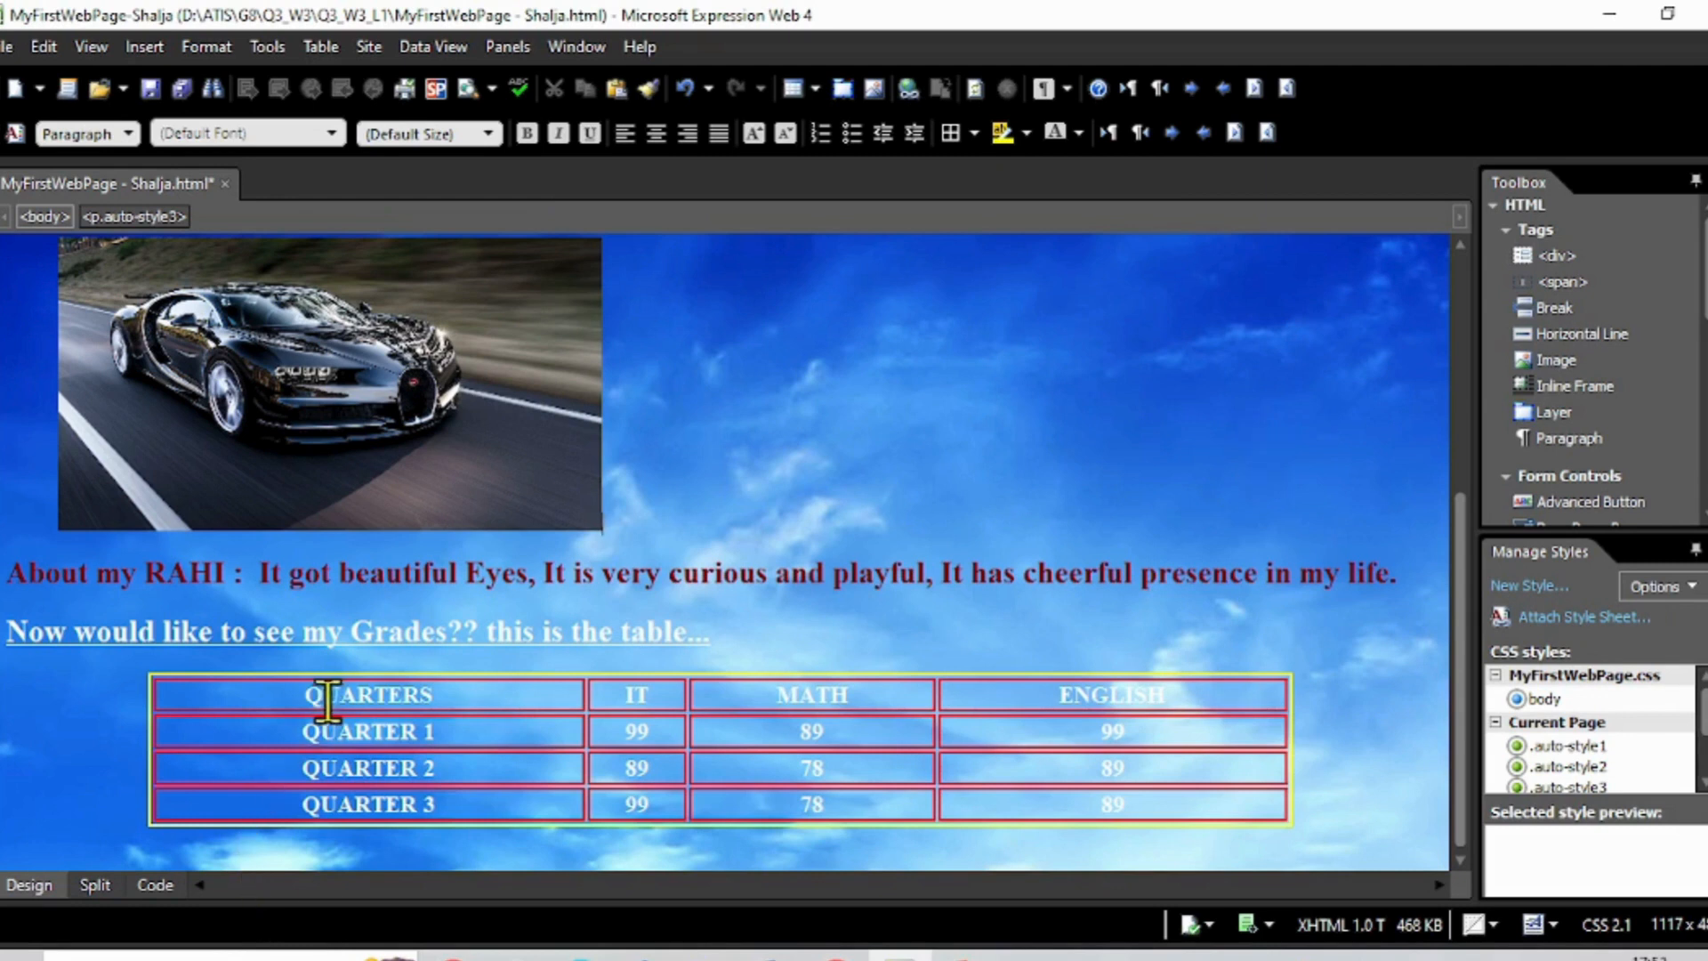
# Choose yellow as the text colour for the whole grades table and open the extended colour palette.
pyautogui.moveTo(305, 693); pyautogui.dragTo(1174, 797)
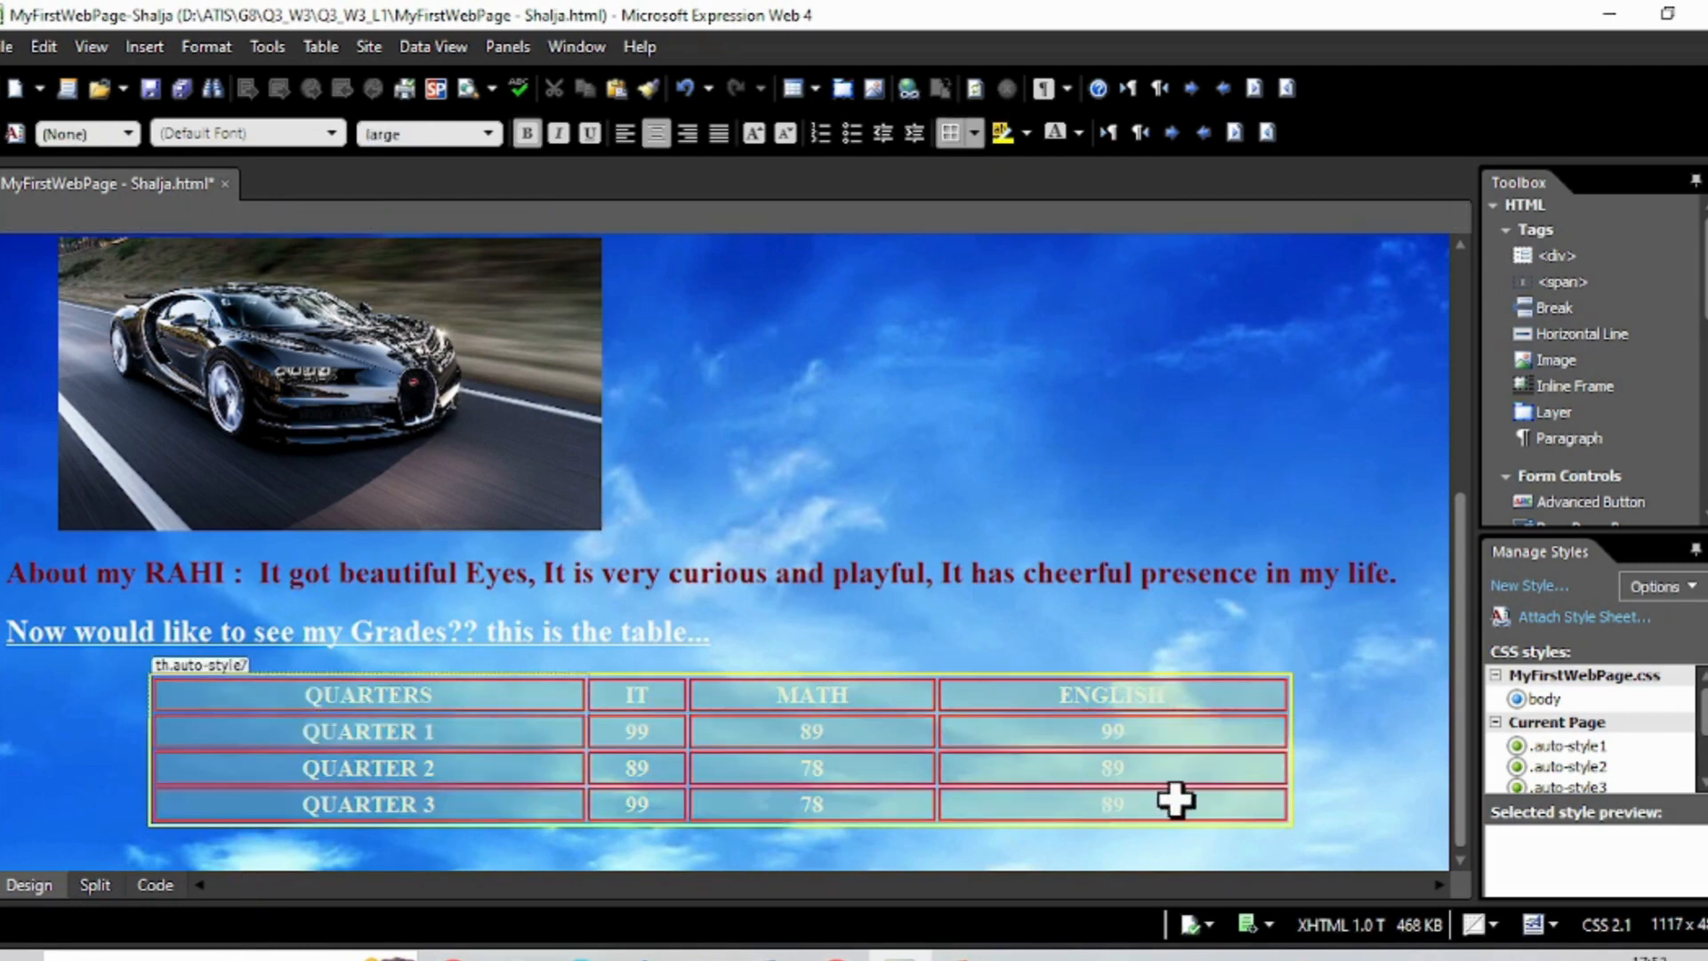
pyautogui.rightClick(612, 741)
pyautogui.click(715, 712)
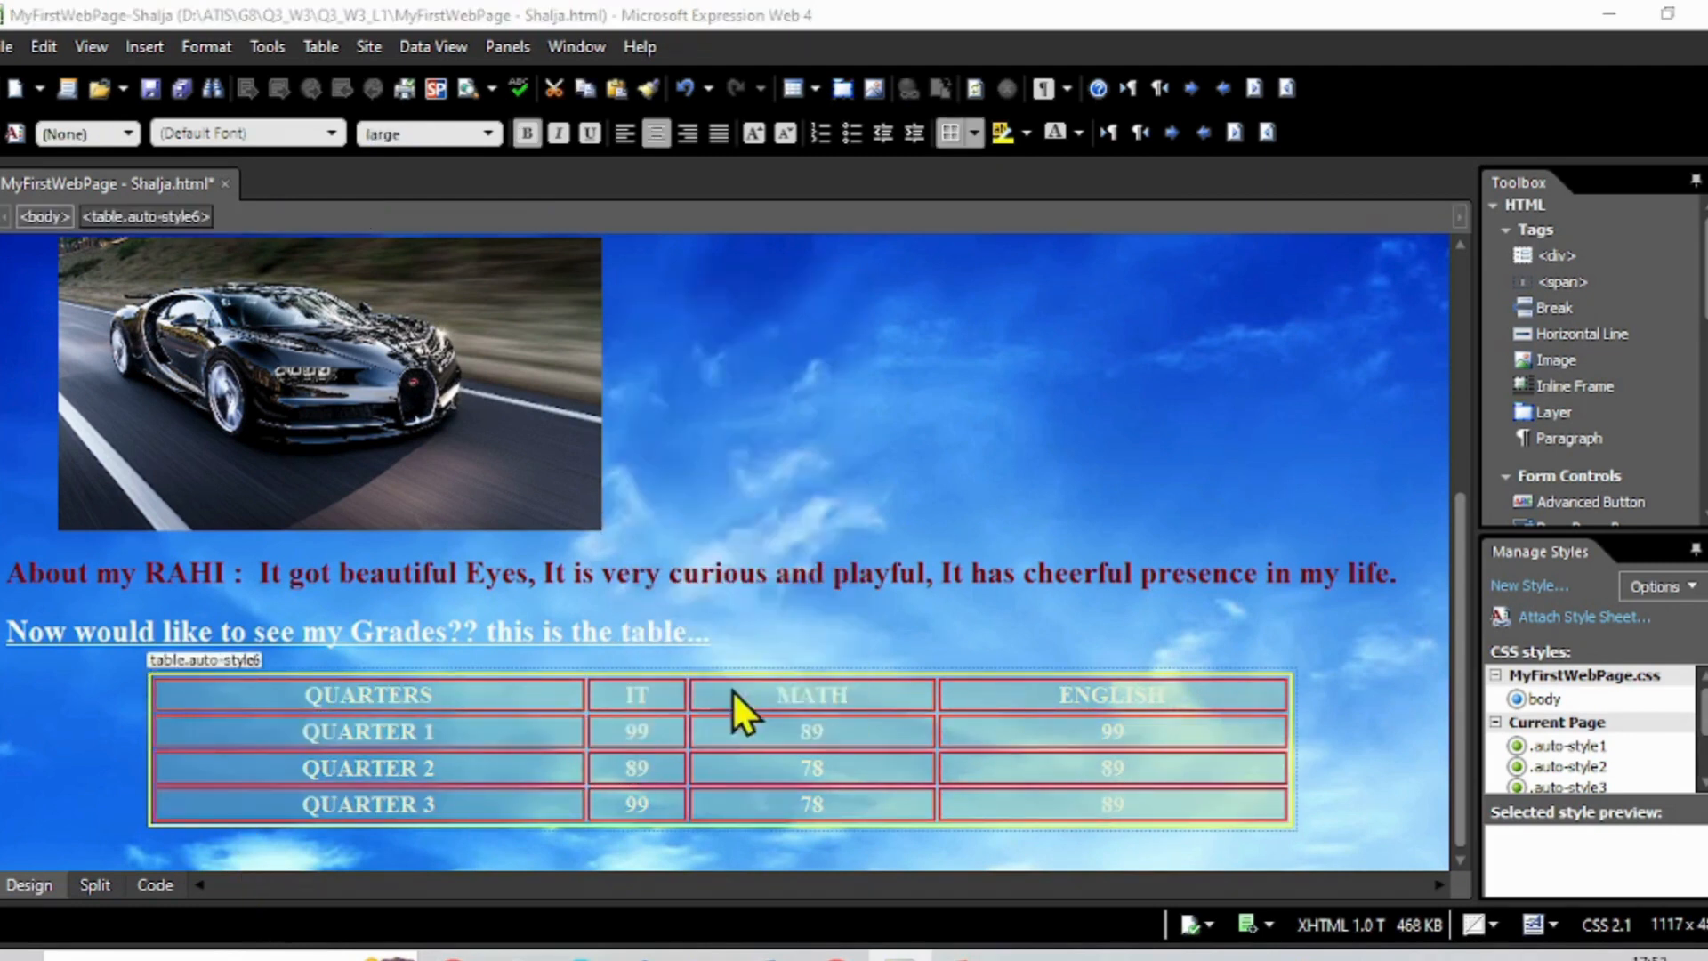
pyautogui.click(836, 408)
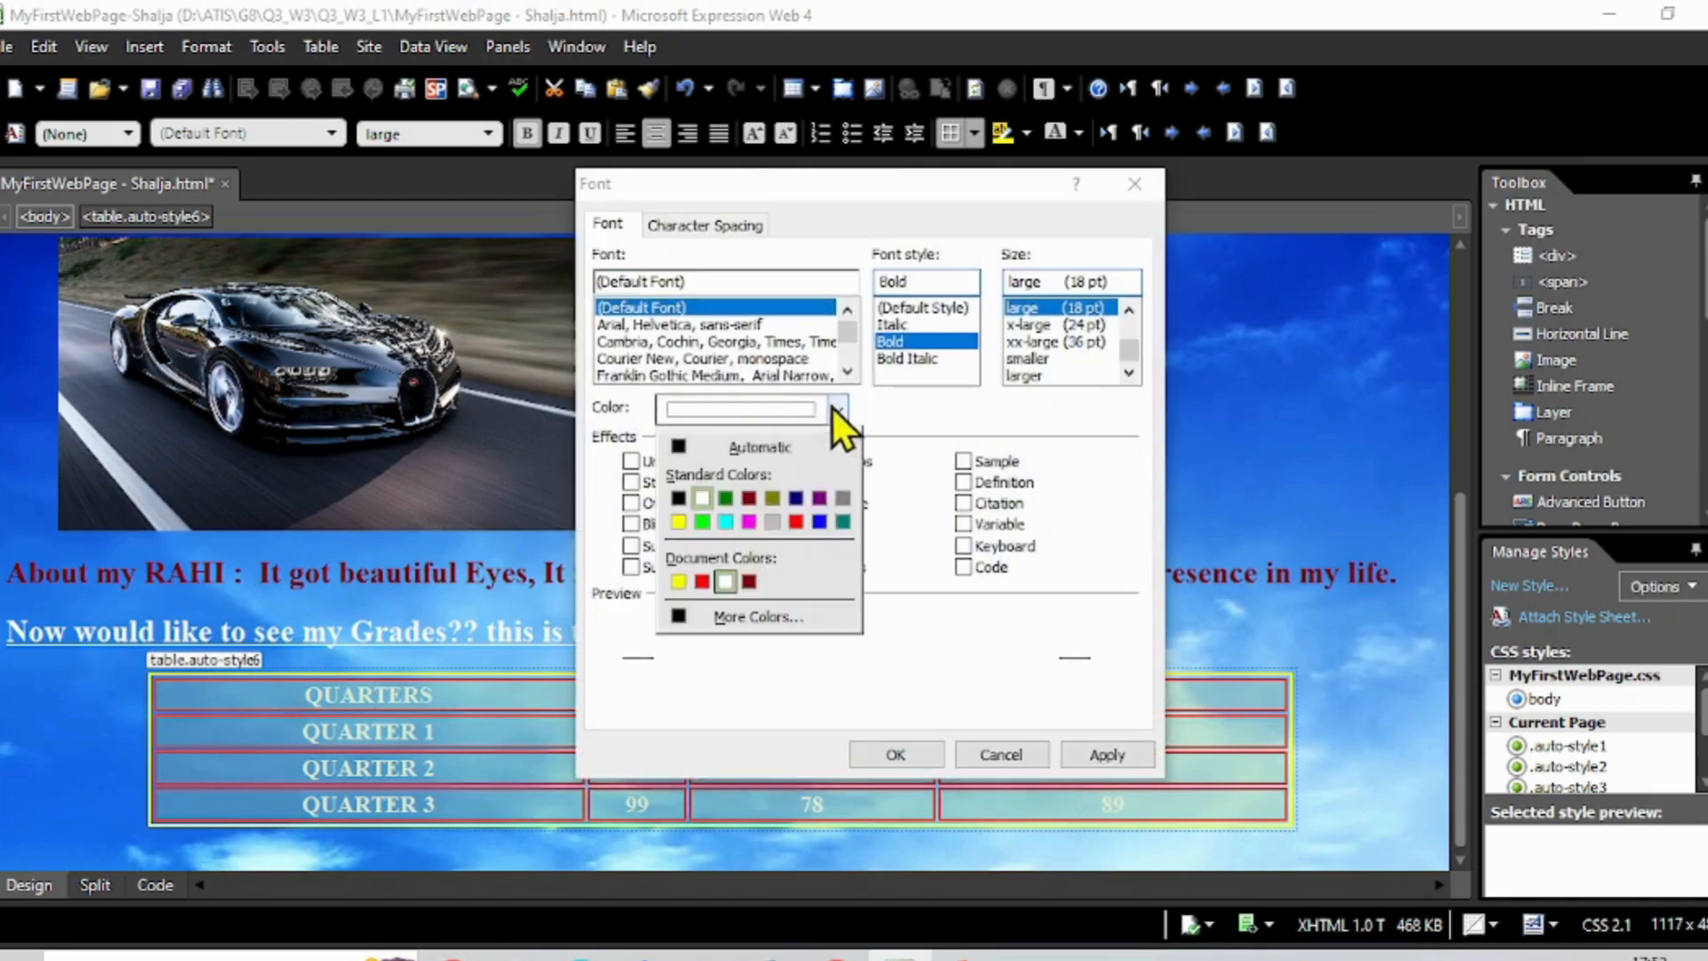
pyautogui.click(678, 521)
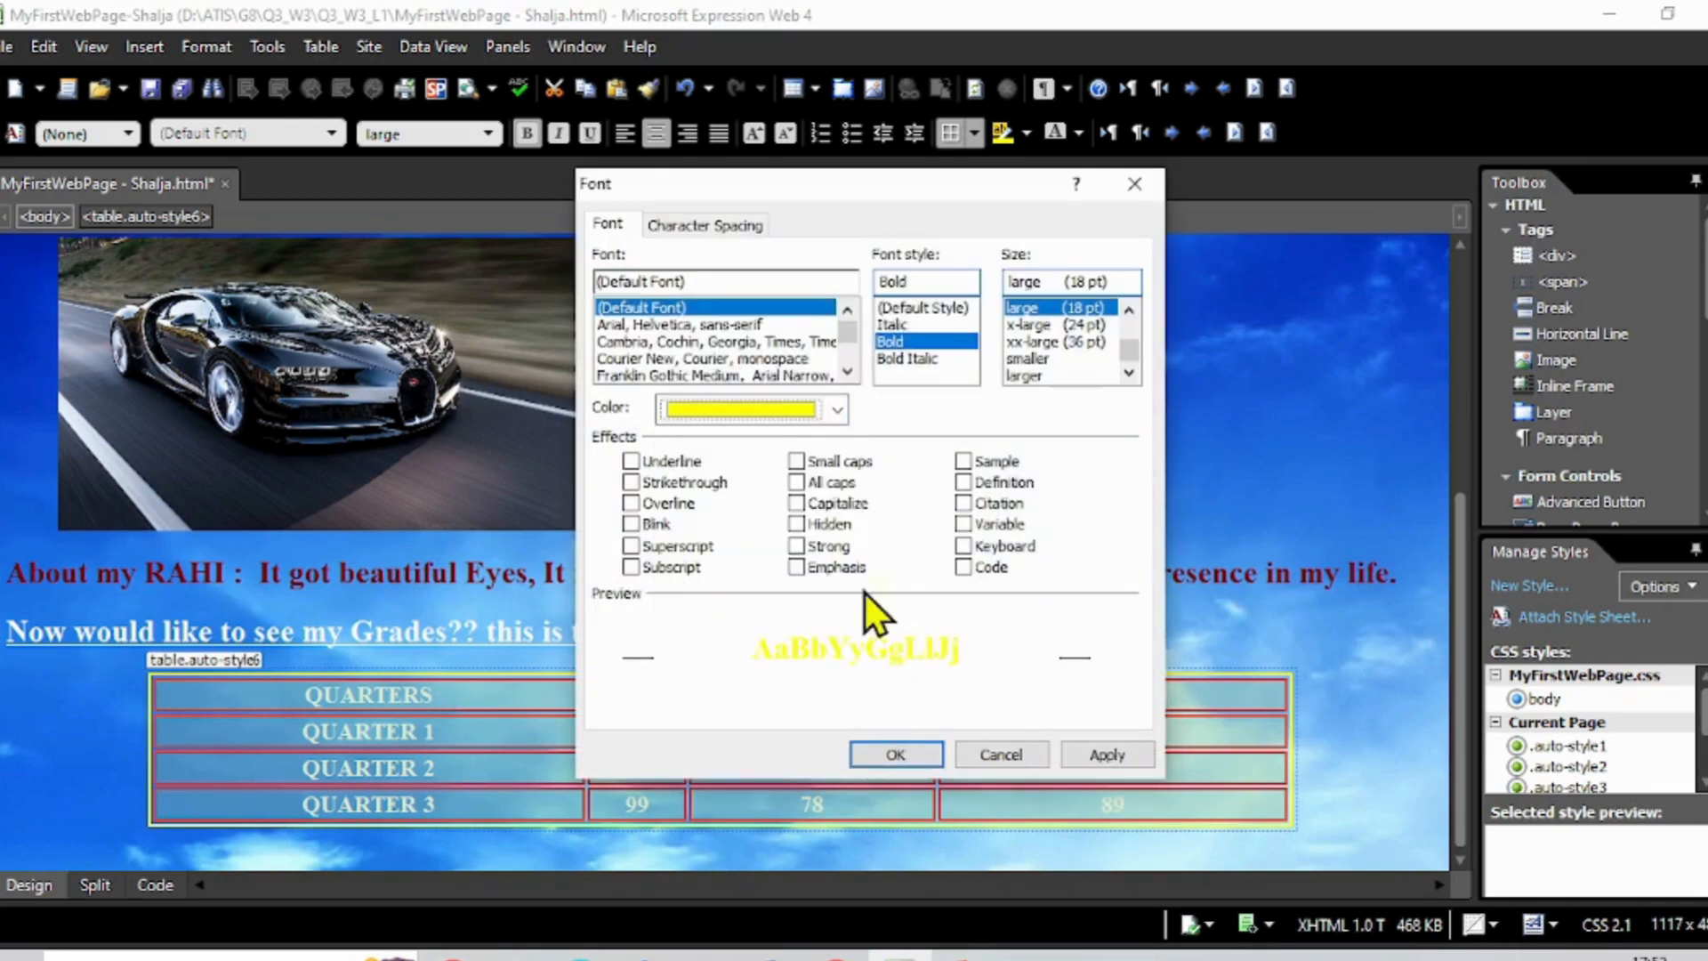
pyautogui.click(822, 418)
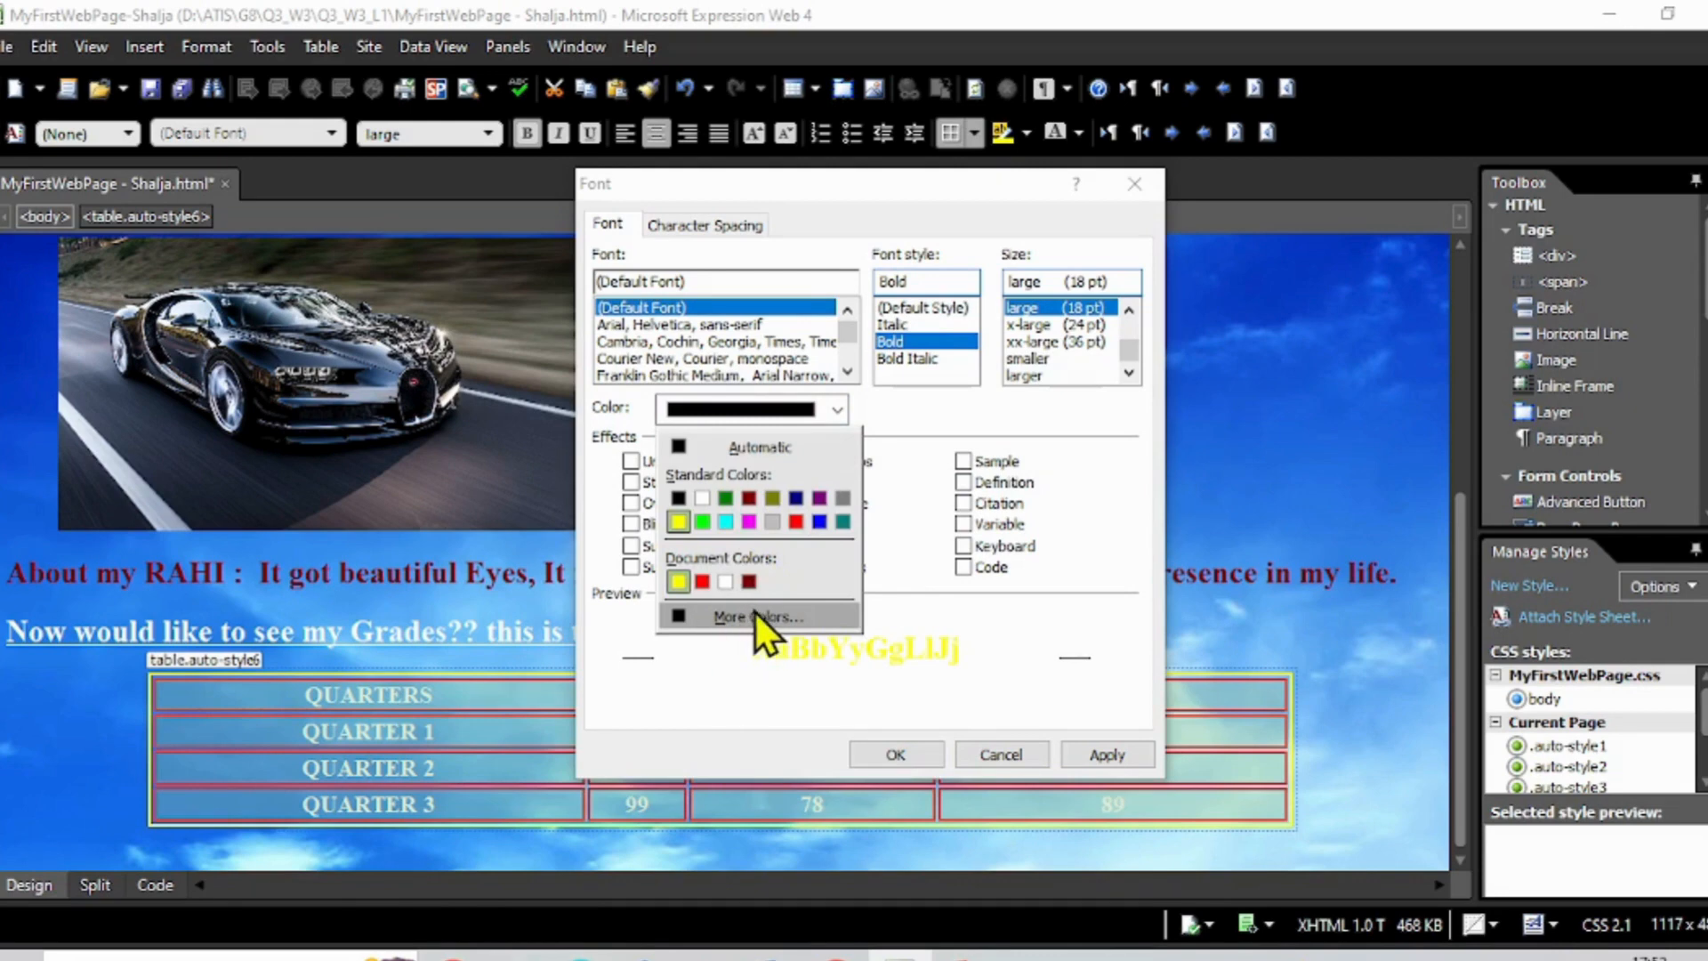
pyautogui.click(728, 618)
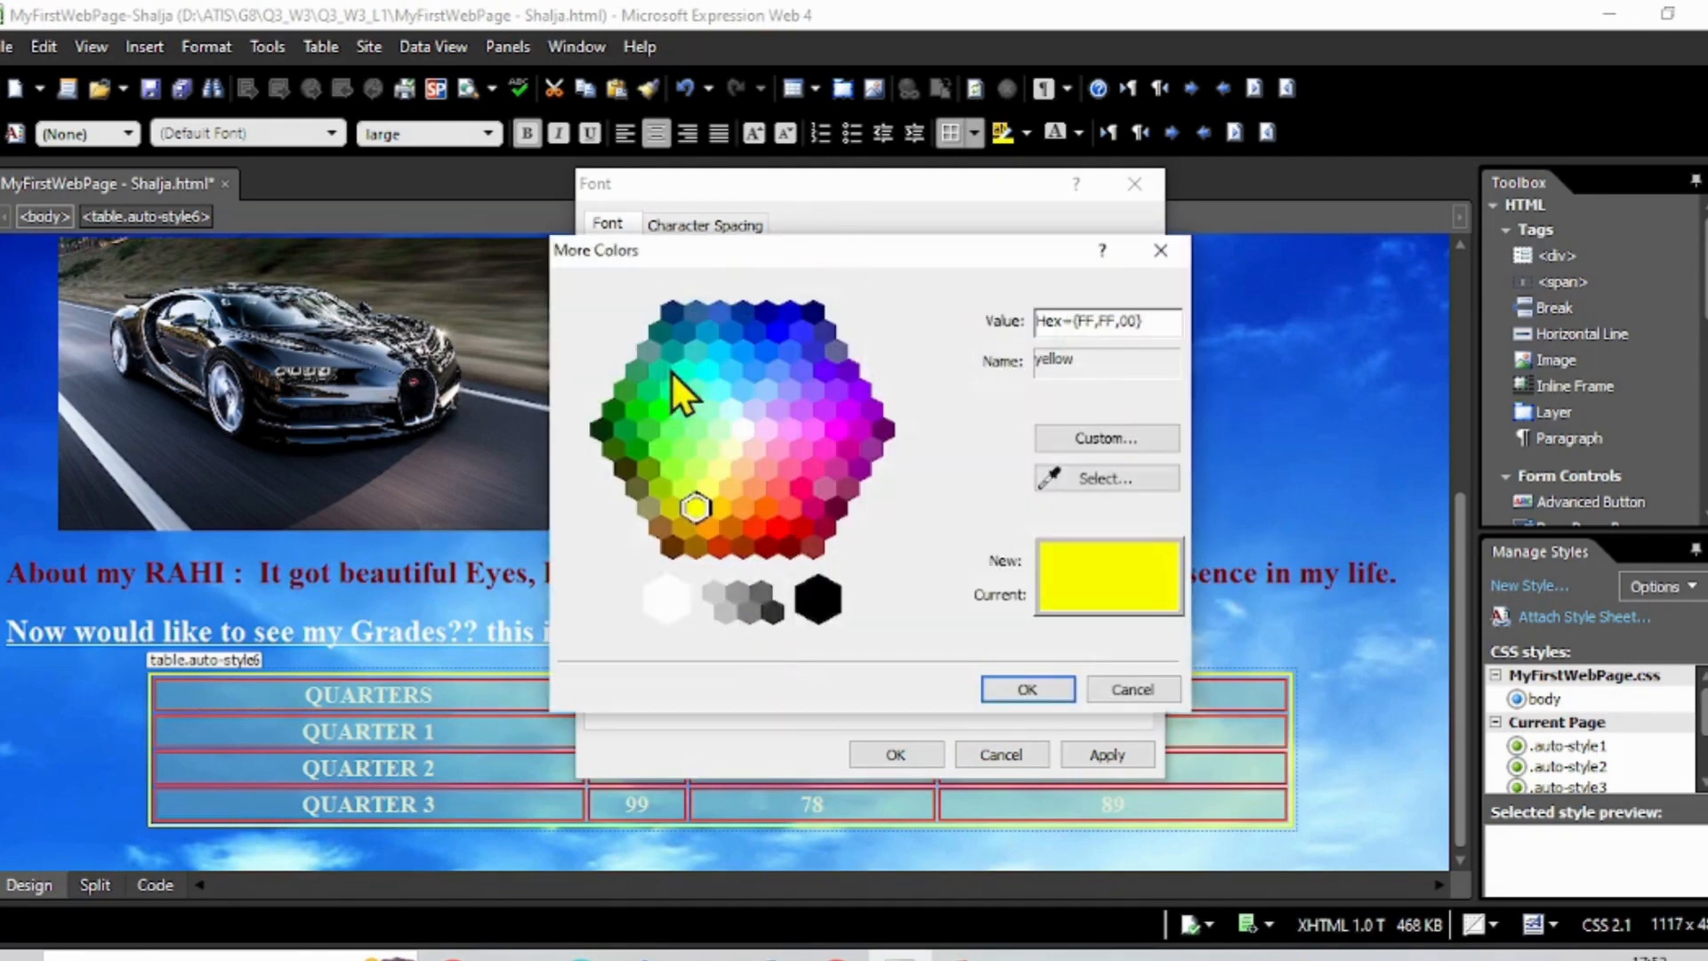
# Try green, light blue, blue, crimson and yellow swatches for the table text in the extended colour palette.
pyautogui.click(639, 410)
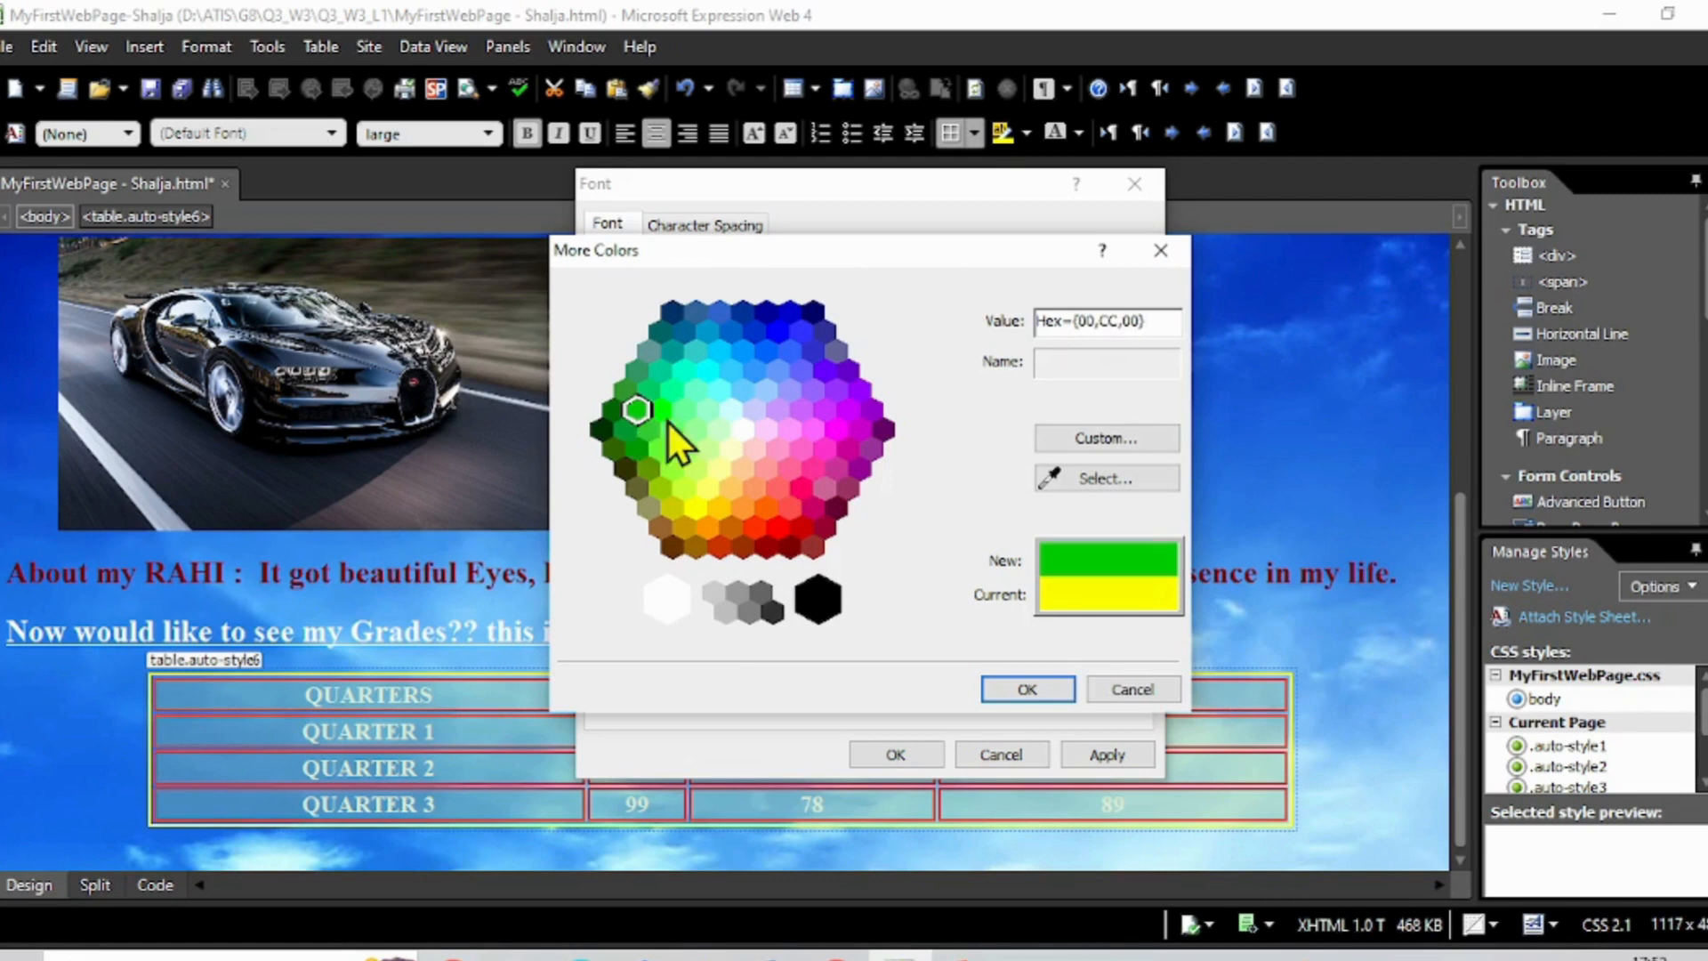
pyautogui.click(603, 429)
pyautogui.click(718, 352)
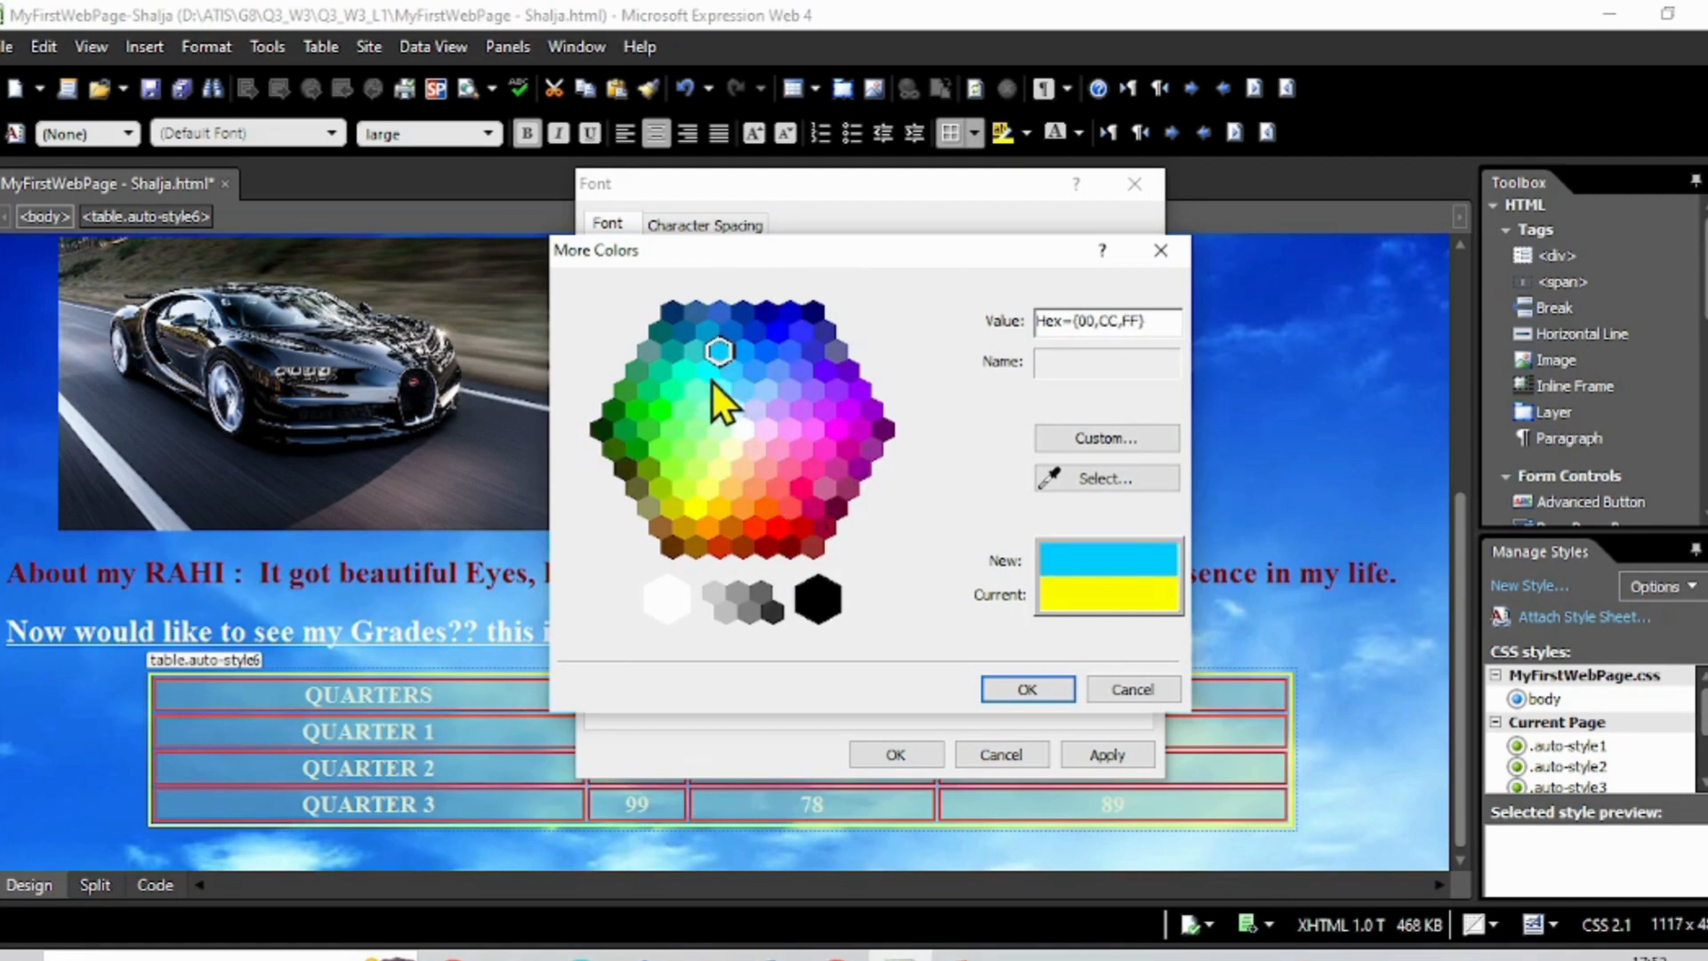
pyautogui.click(781, 335)
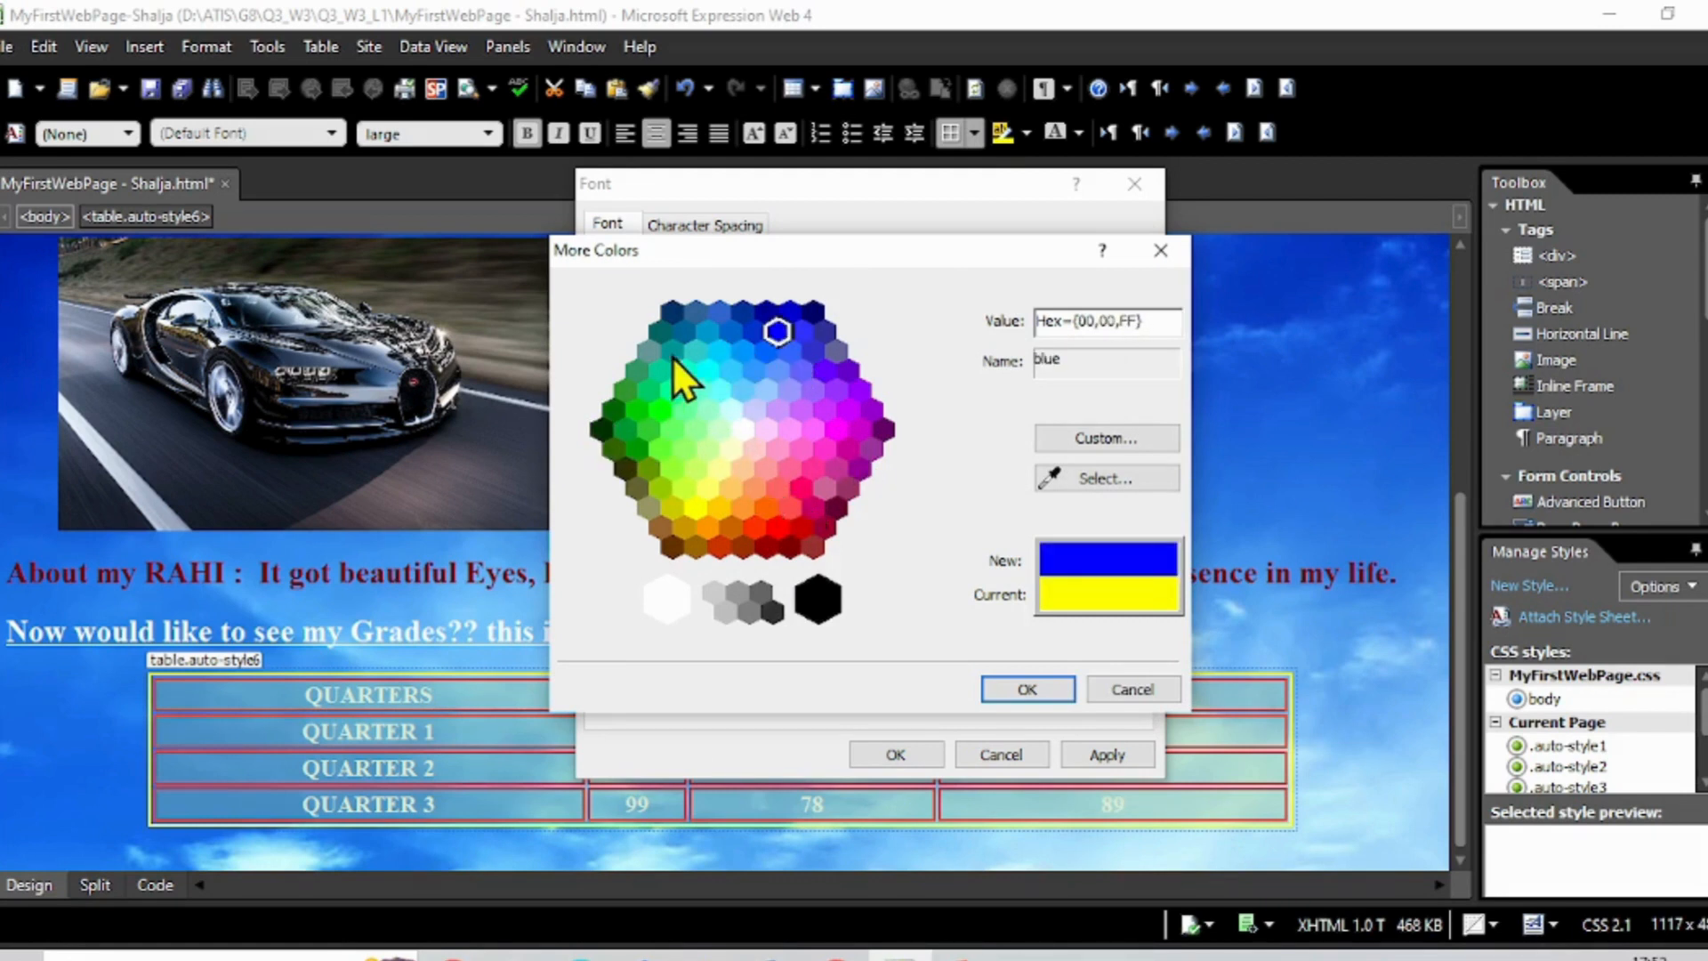
pyautogui.click(800, 487)
pyautogui.click(810, 508)
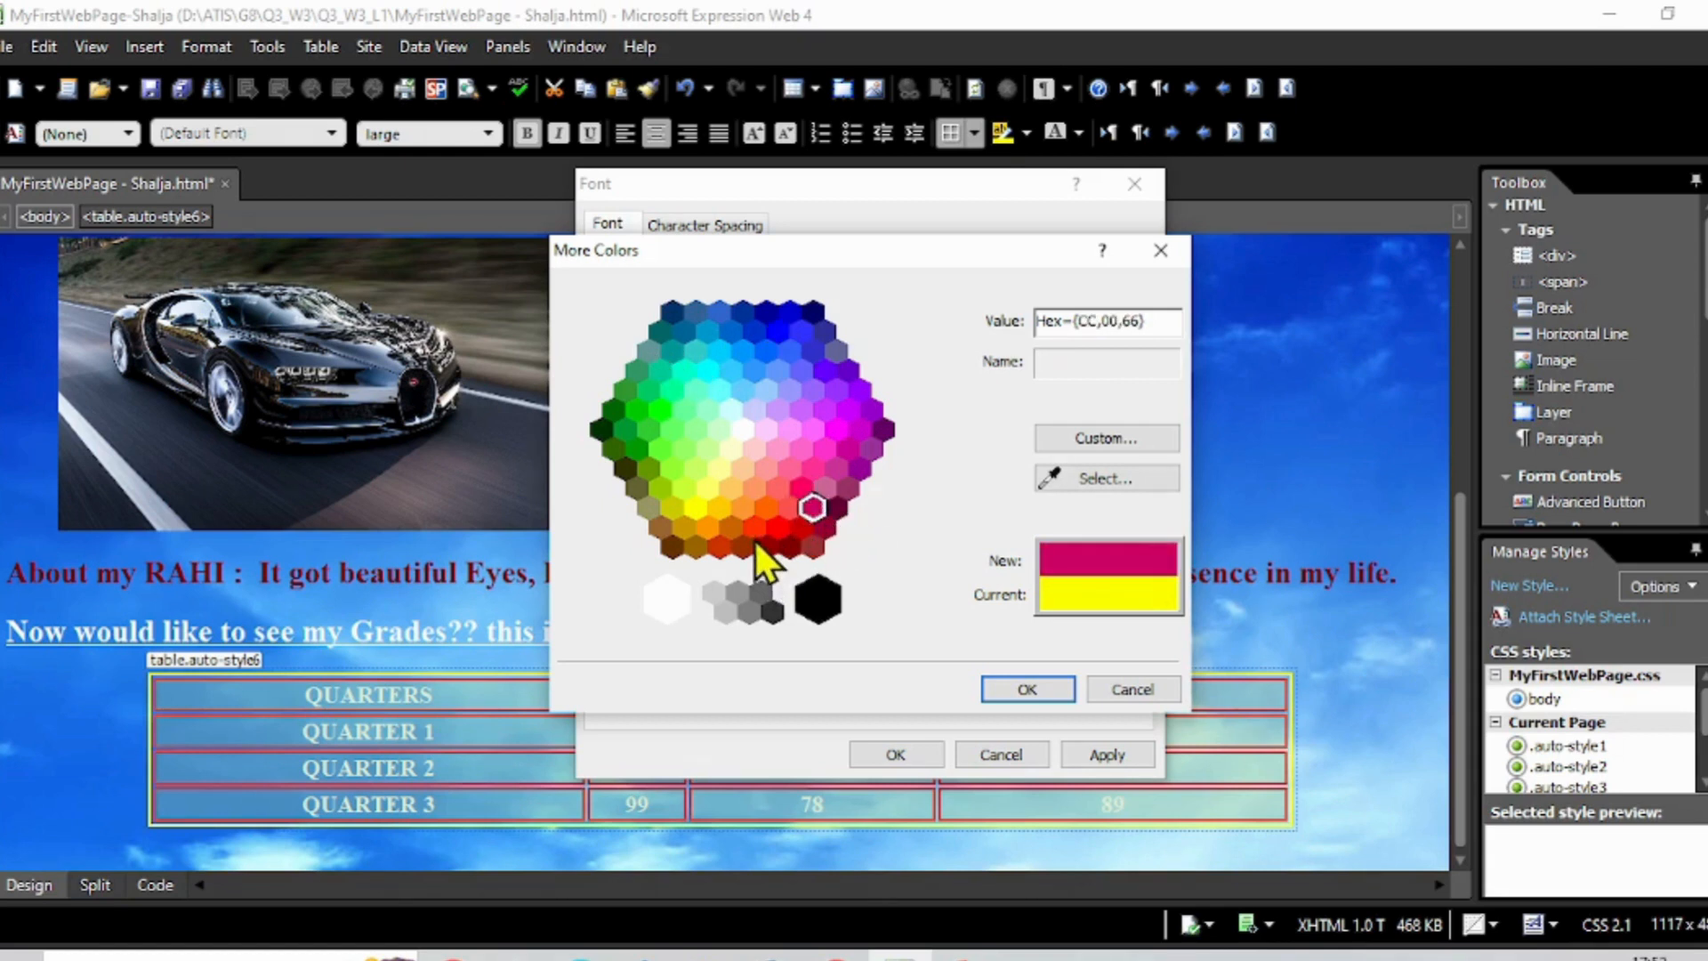
pyautogui.click(697, 508)
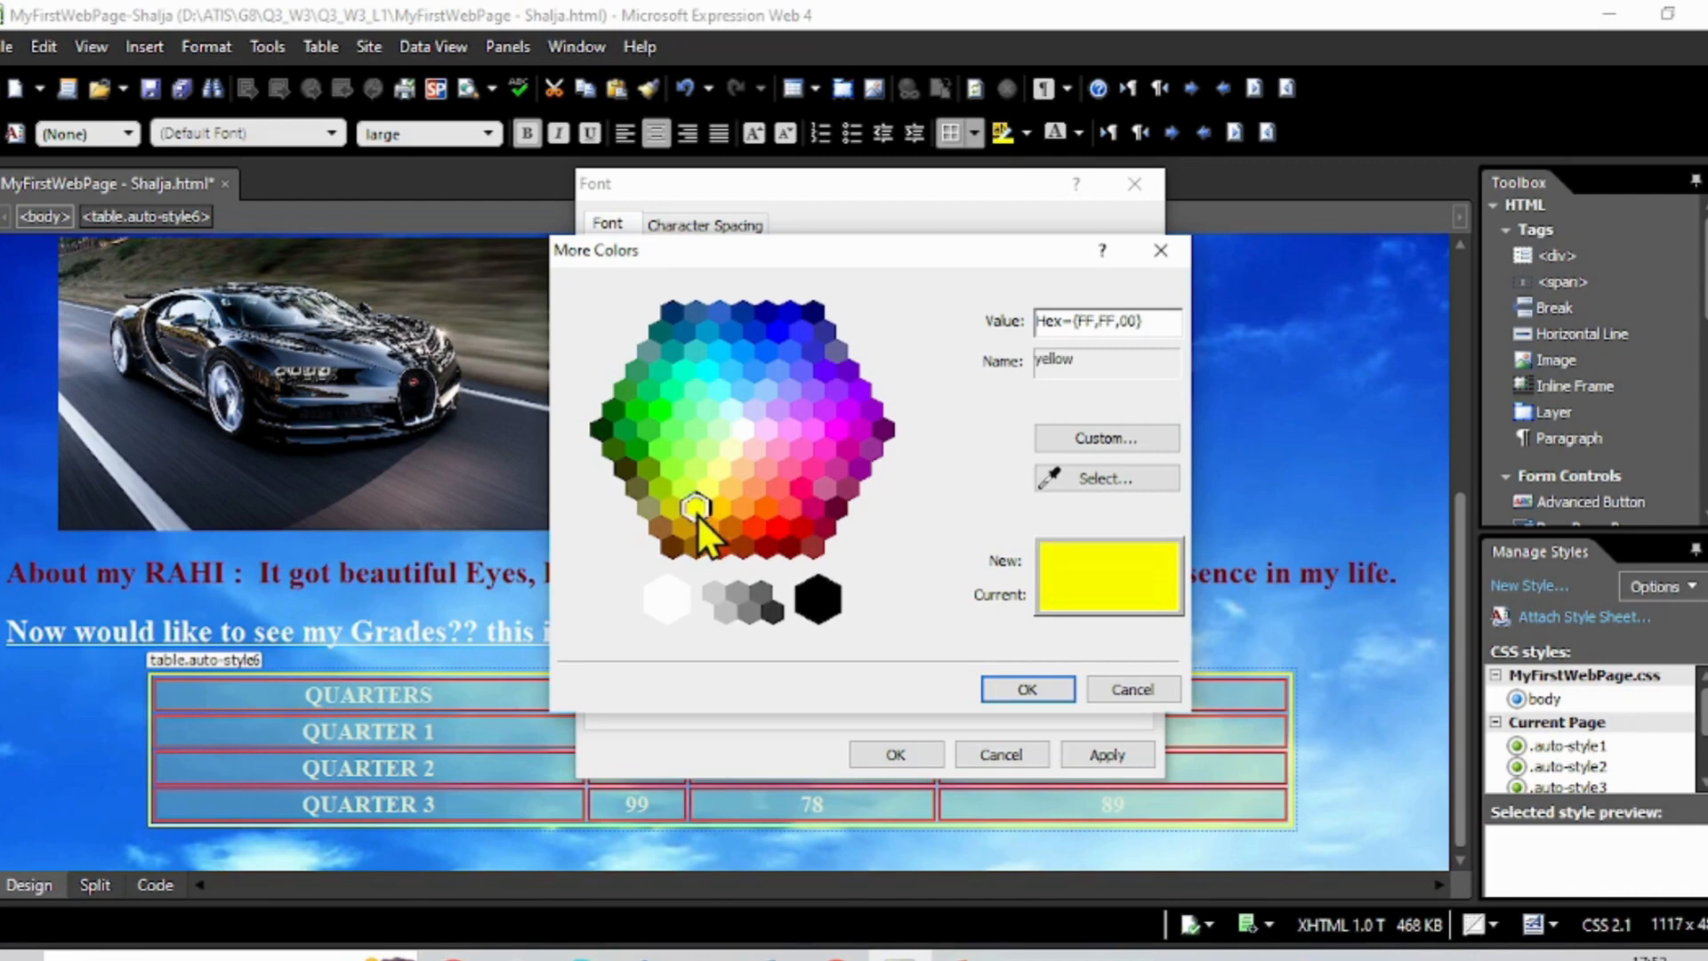
# Set the grades table's text colour to orange, hex FF,99,00, and apply it.
pyautogui.click(708, 528)
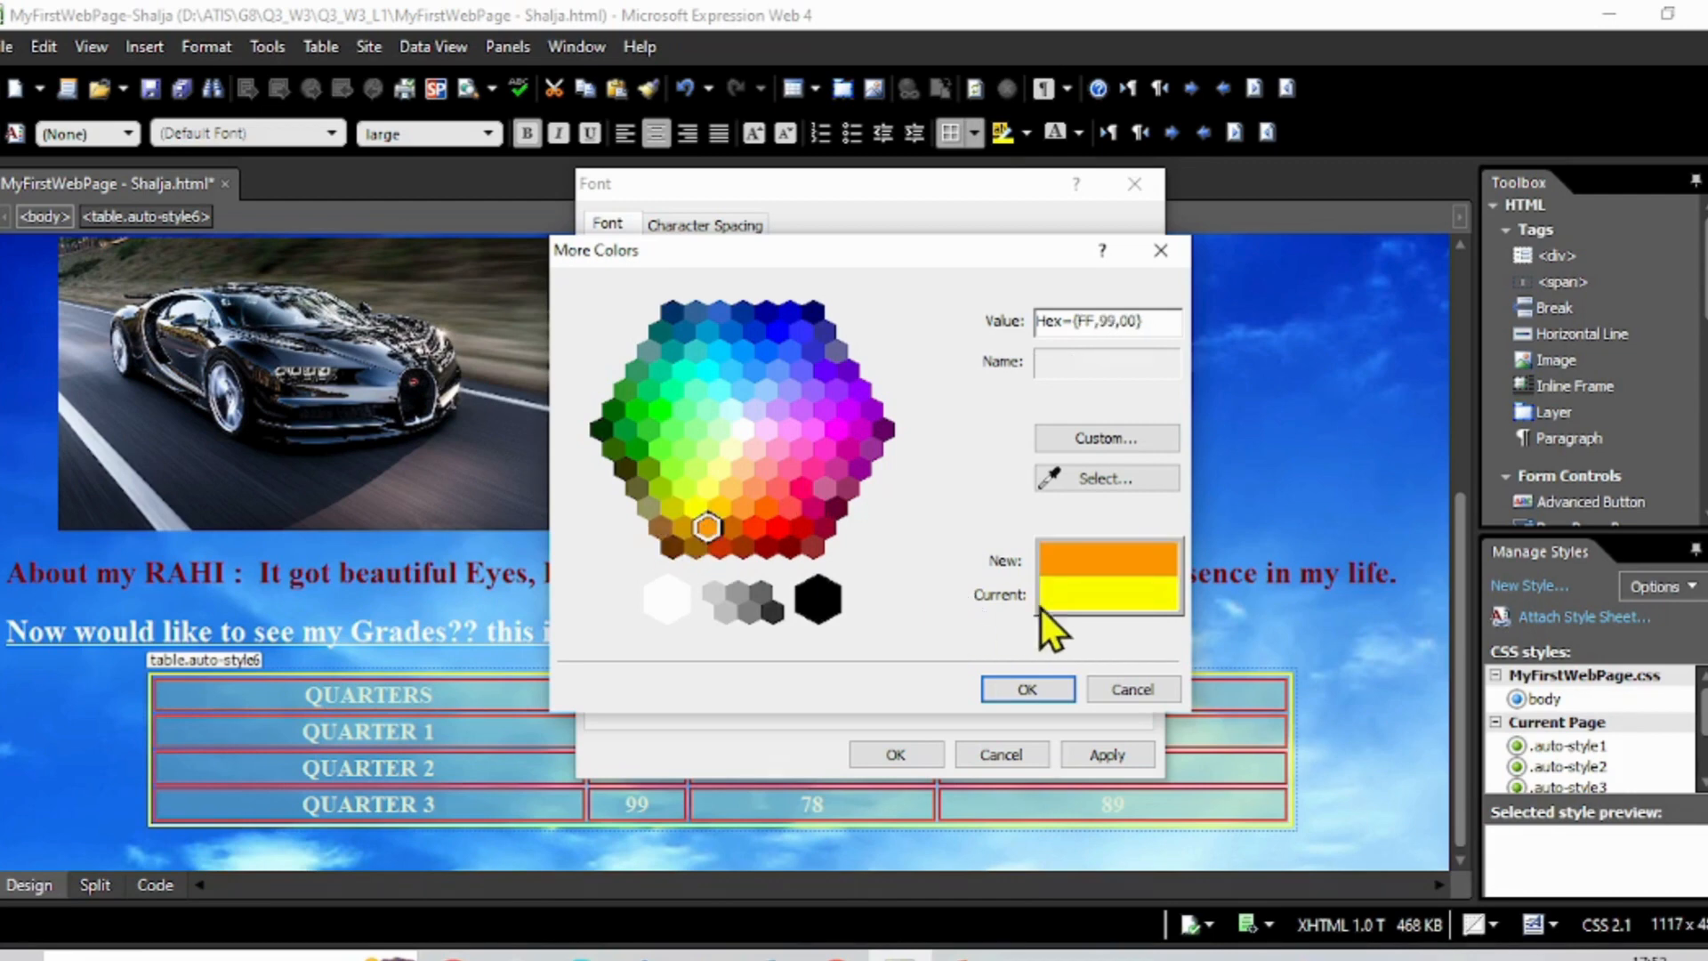
pyautogui.click(1014, 689)
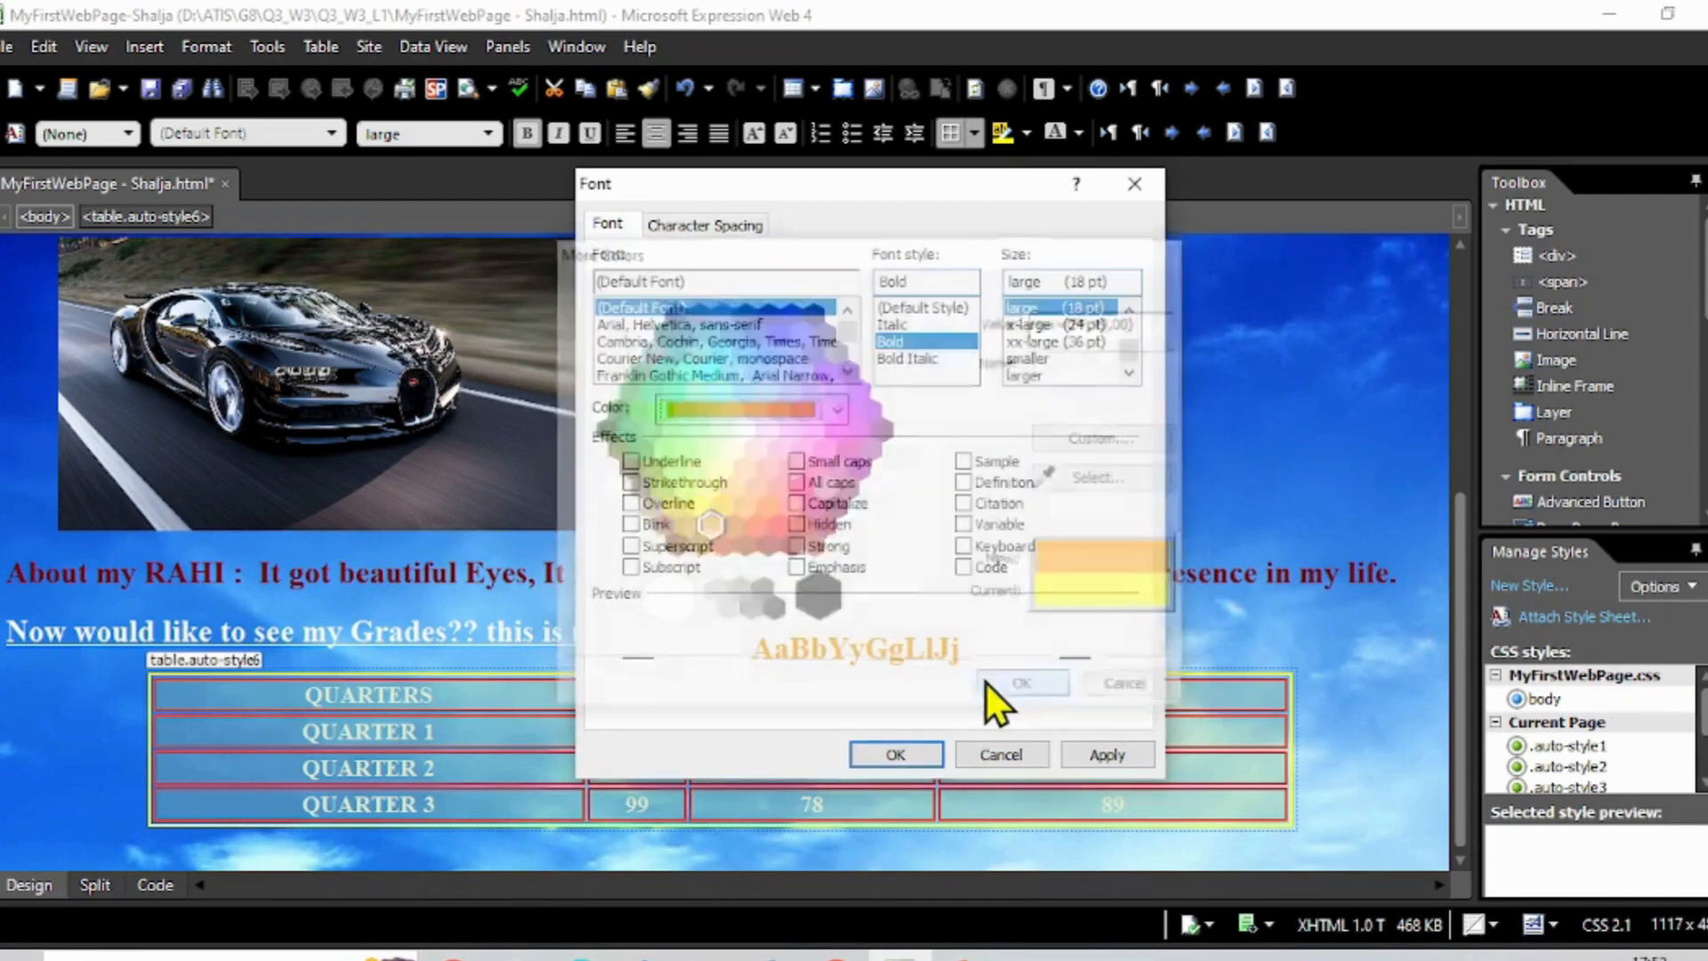
pyautogui.click(1085, 754)
pyautogui.click(892, 756)
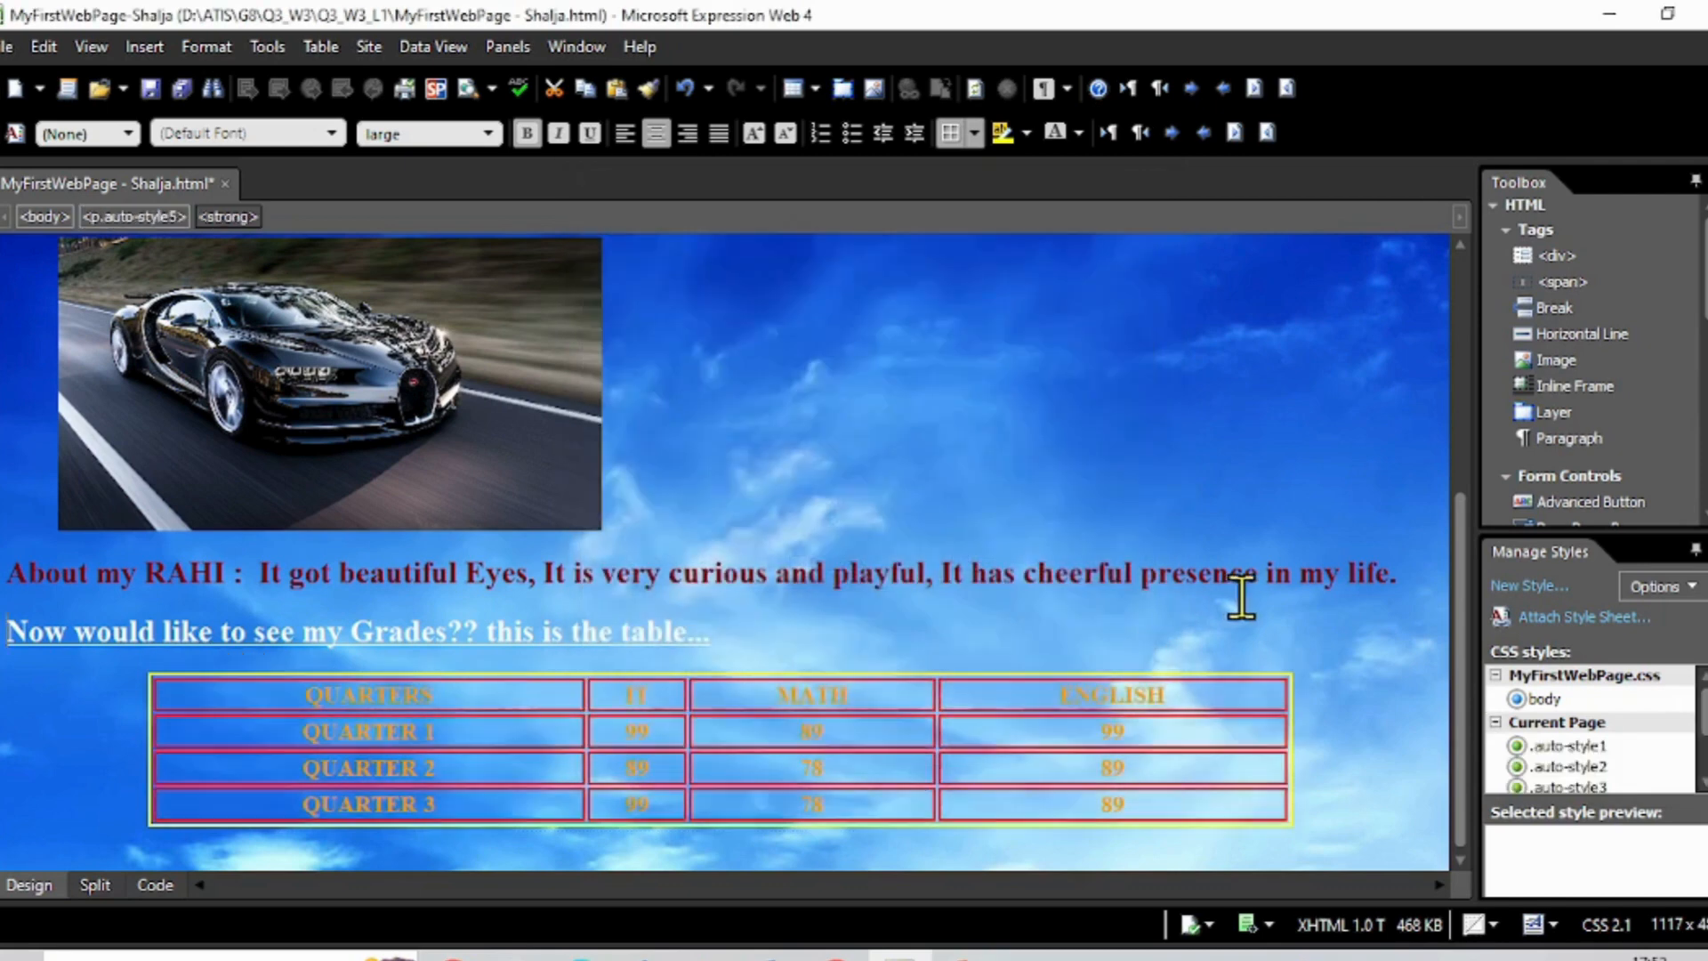
pyautogui.click(1293, 615)
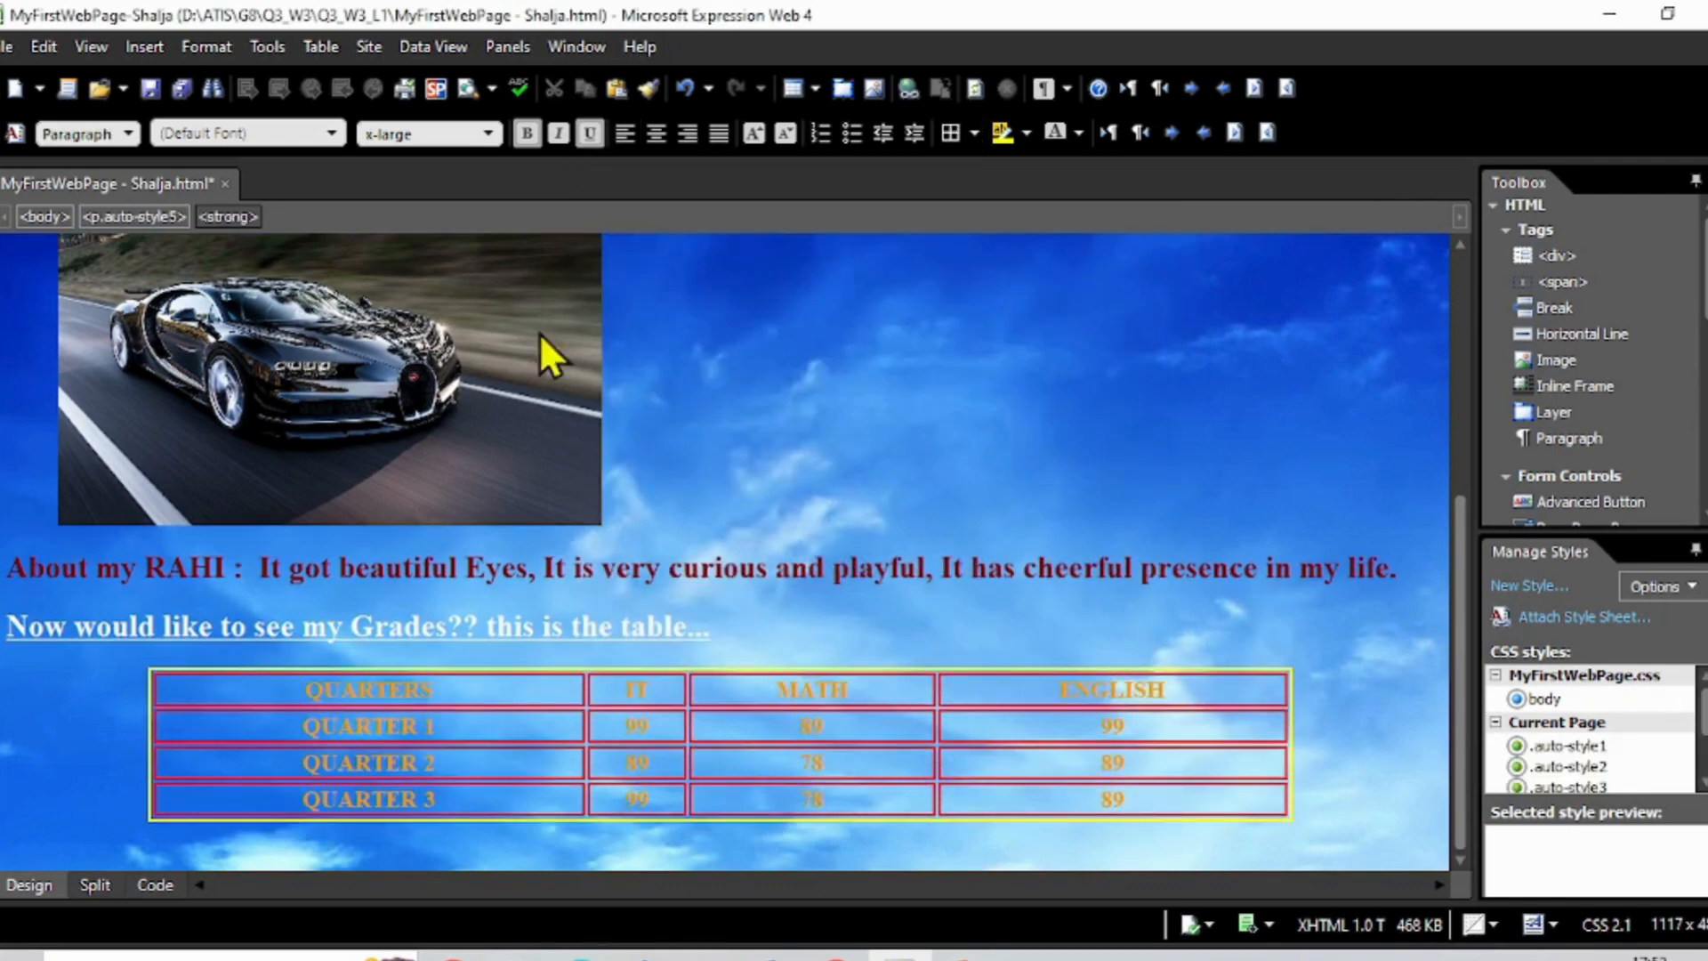
# Save the page, switch to the web browser and reload the page to preview the grades table.
pyautogui.click(150, 88)
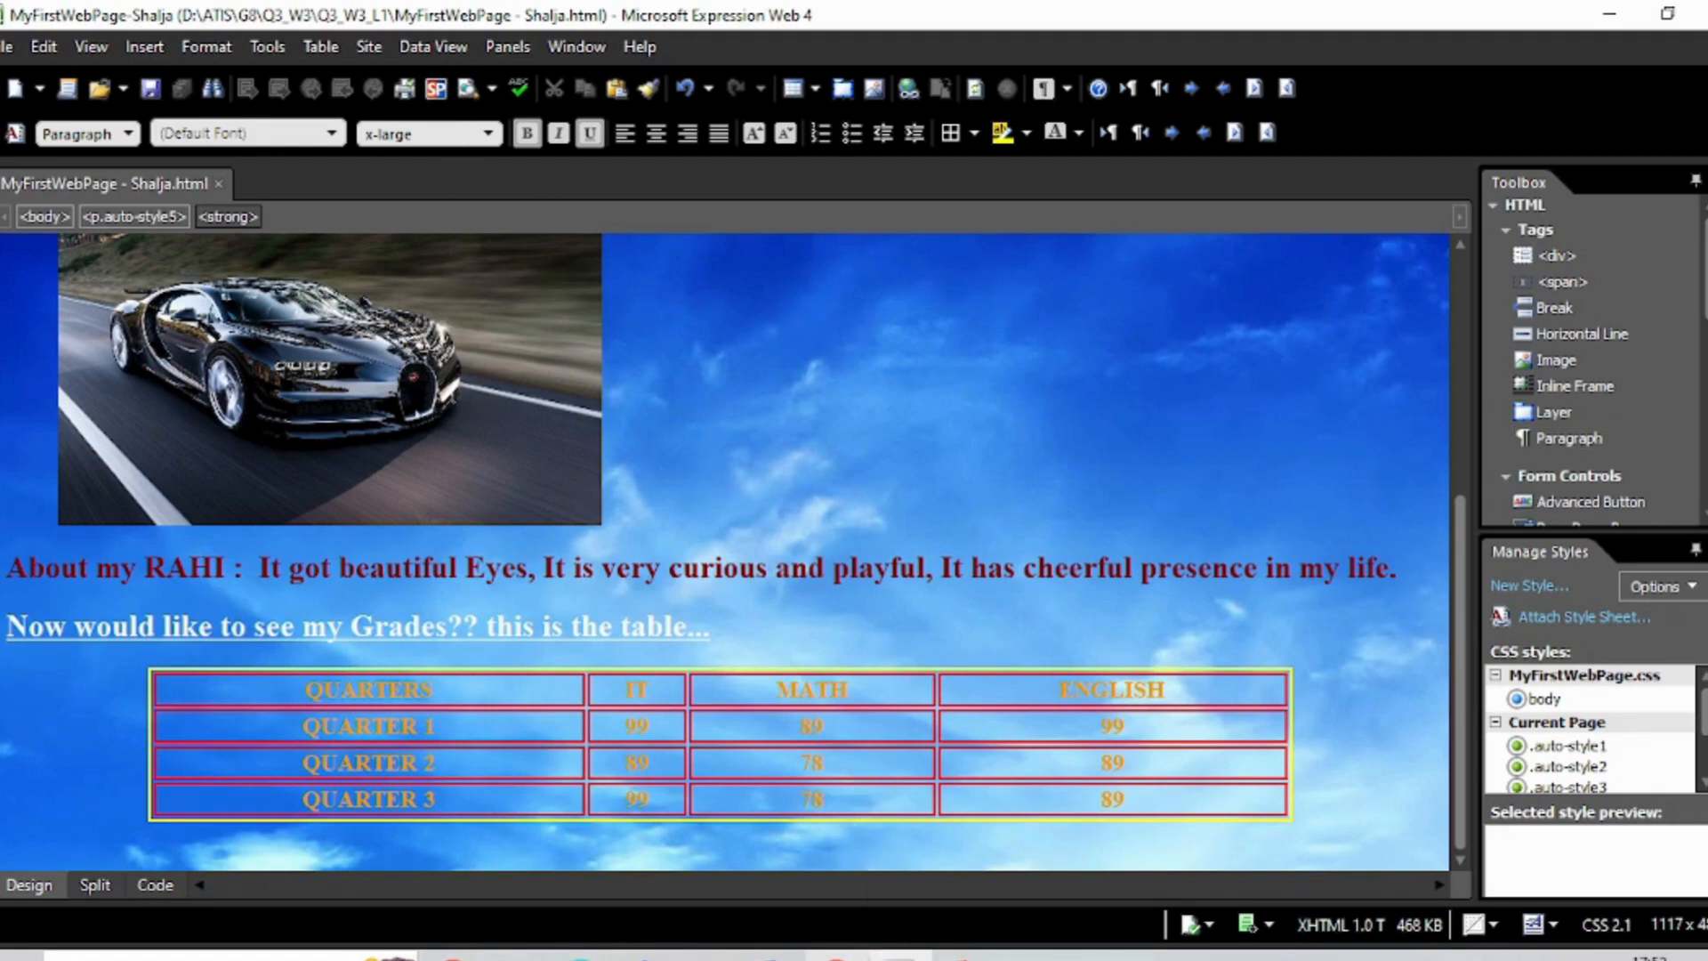
pyautogui.click(836, 958)
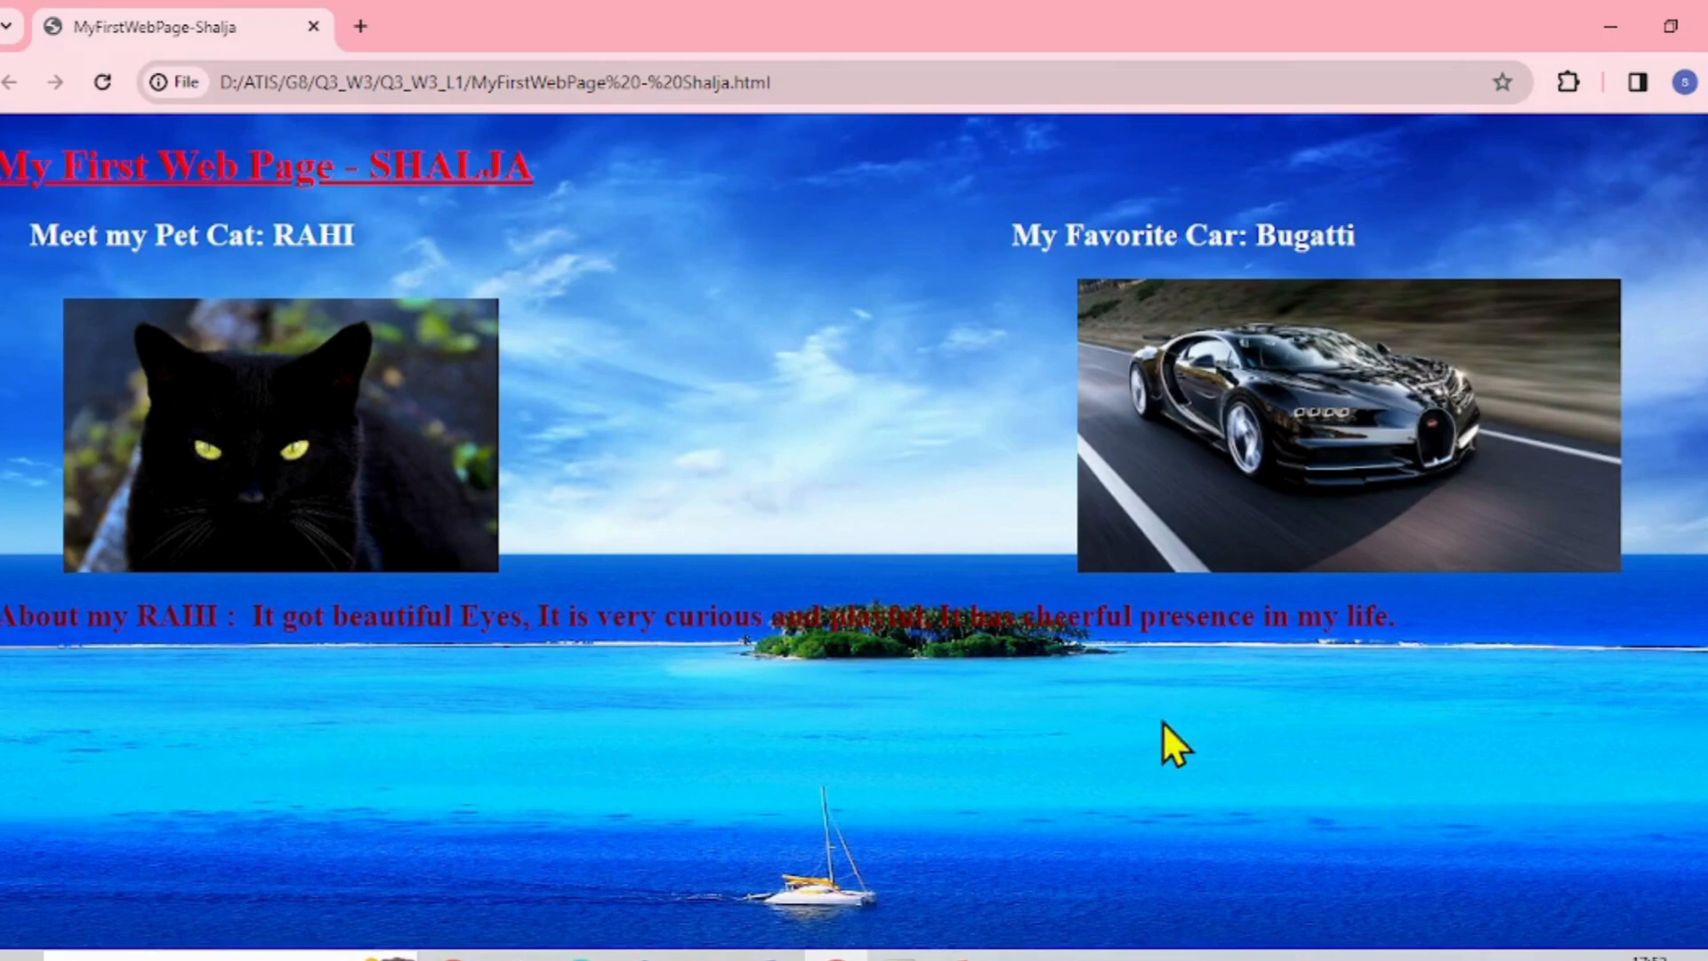
pyautogui.click(101, 83)
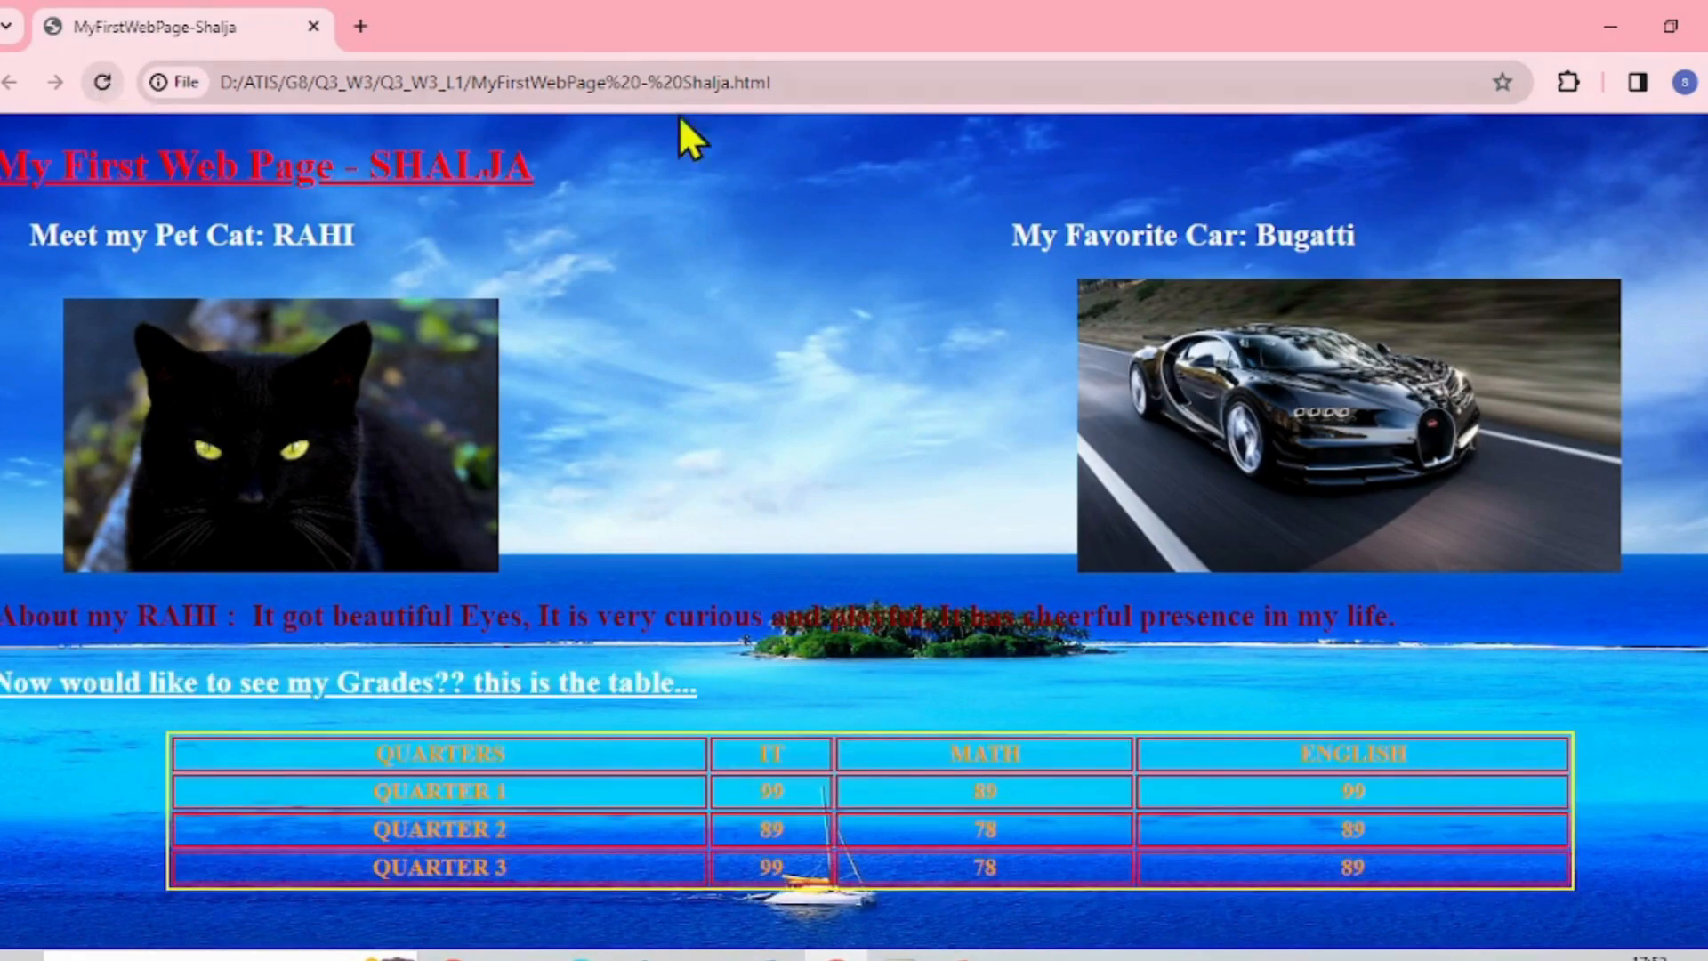